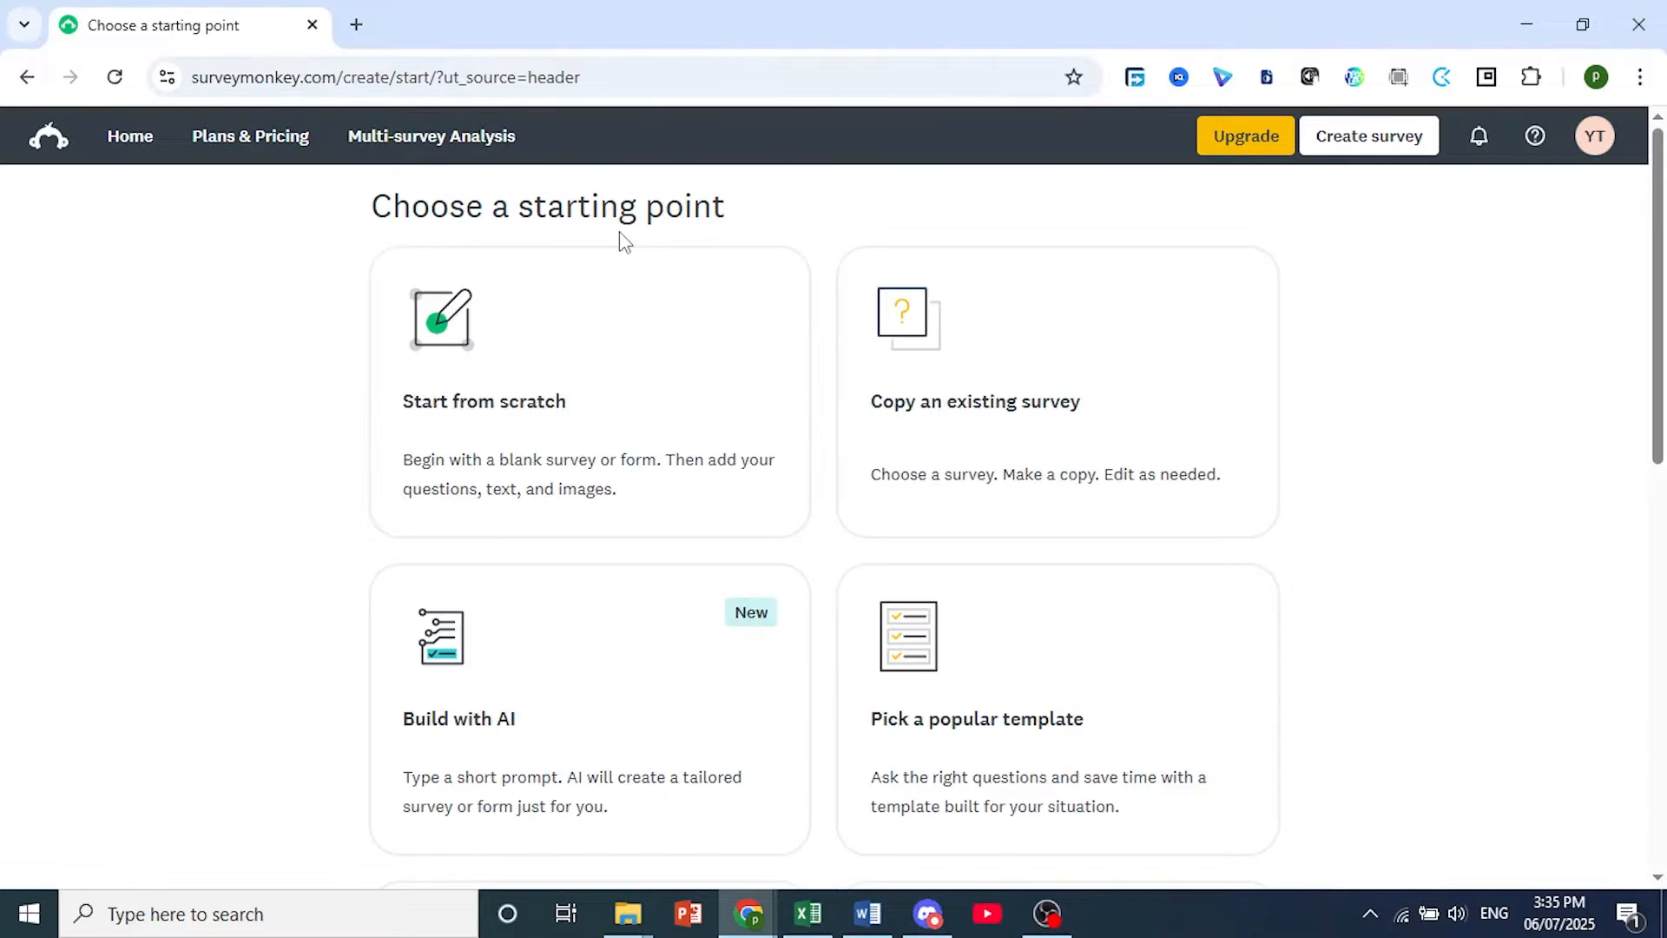
Create a new blank survey from scratch.
scroll(923, 452, down, 10)
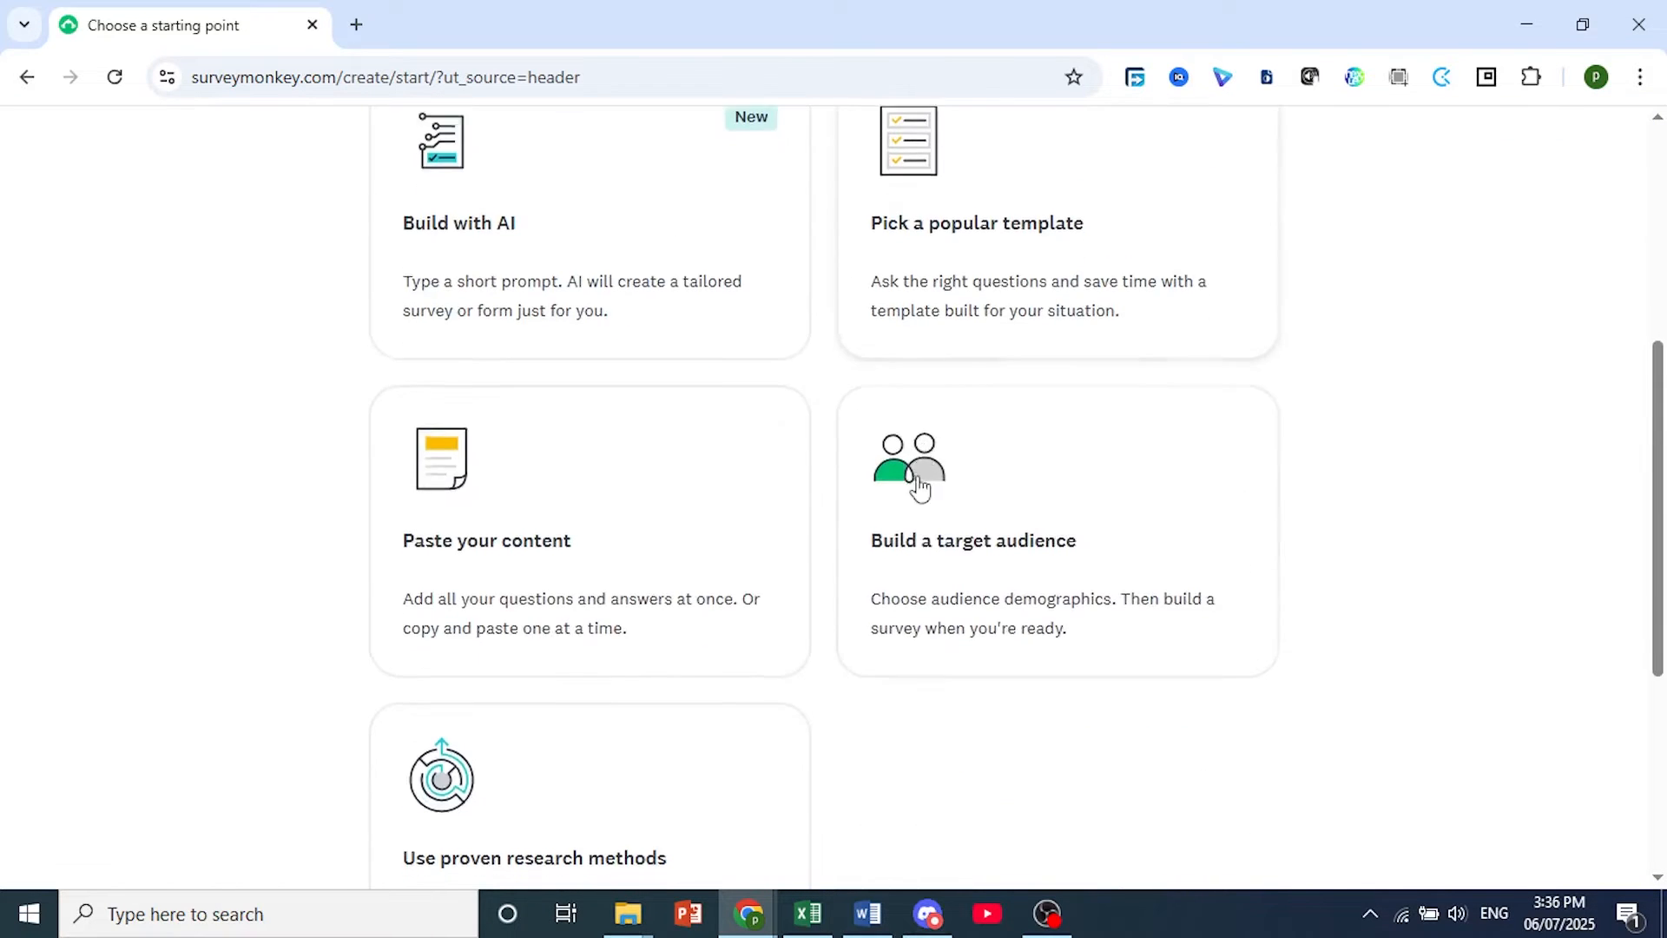
scroll(922, 489, up, 10)
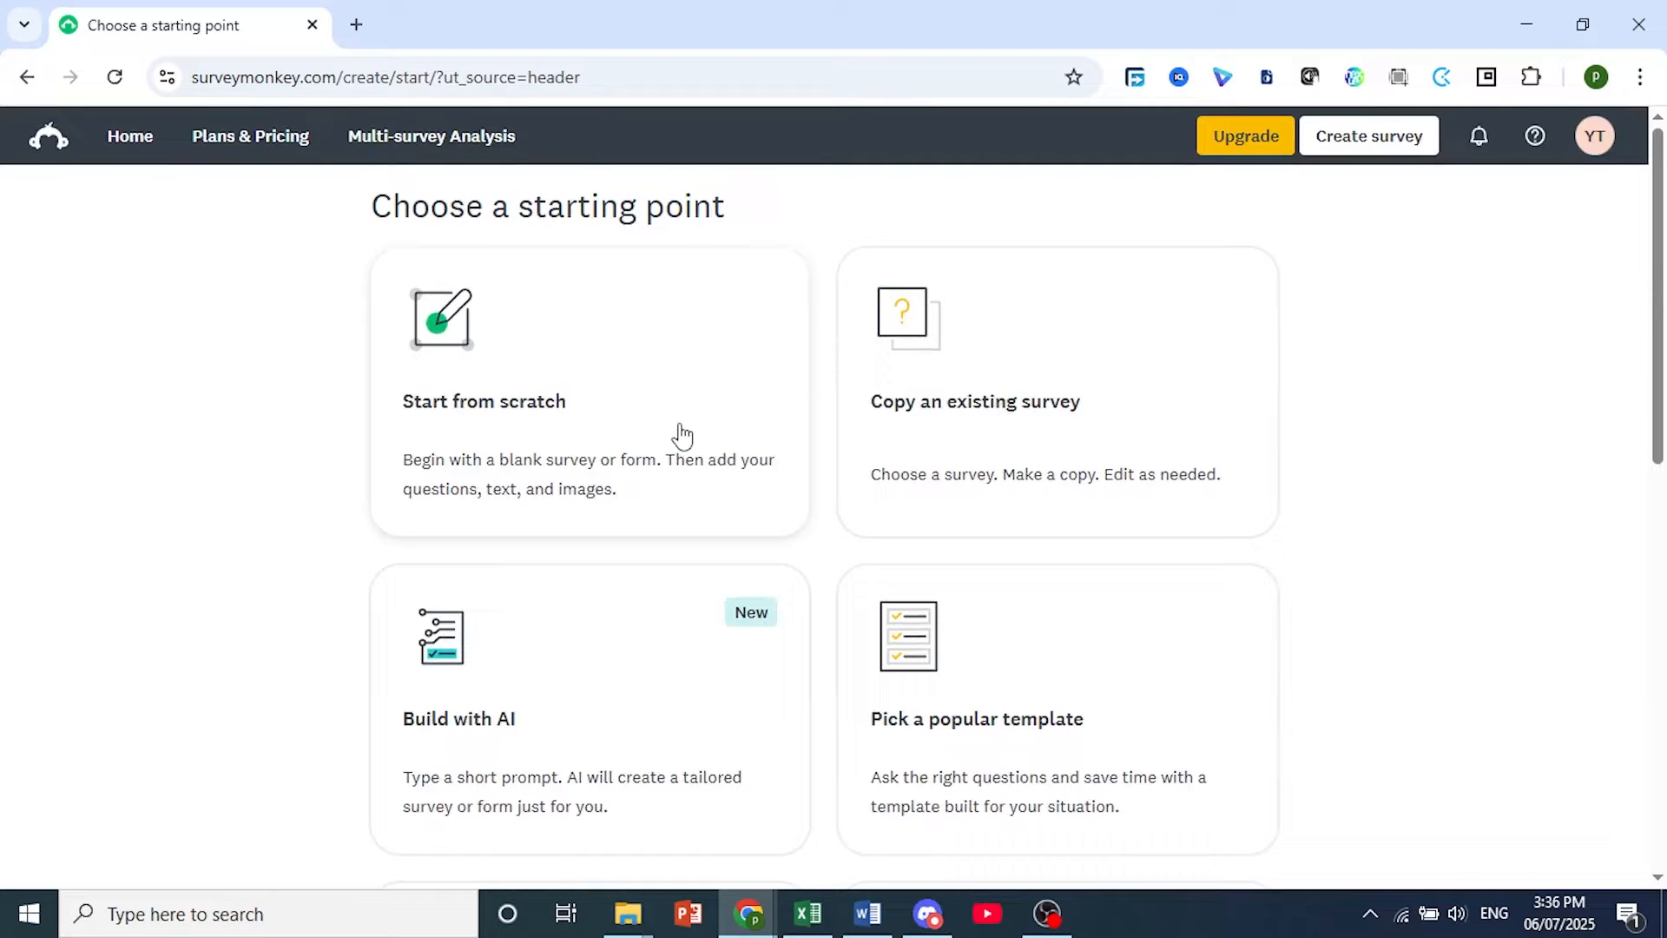
click(682, 434)
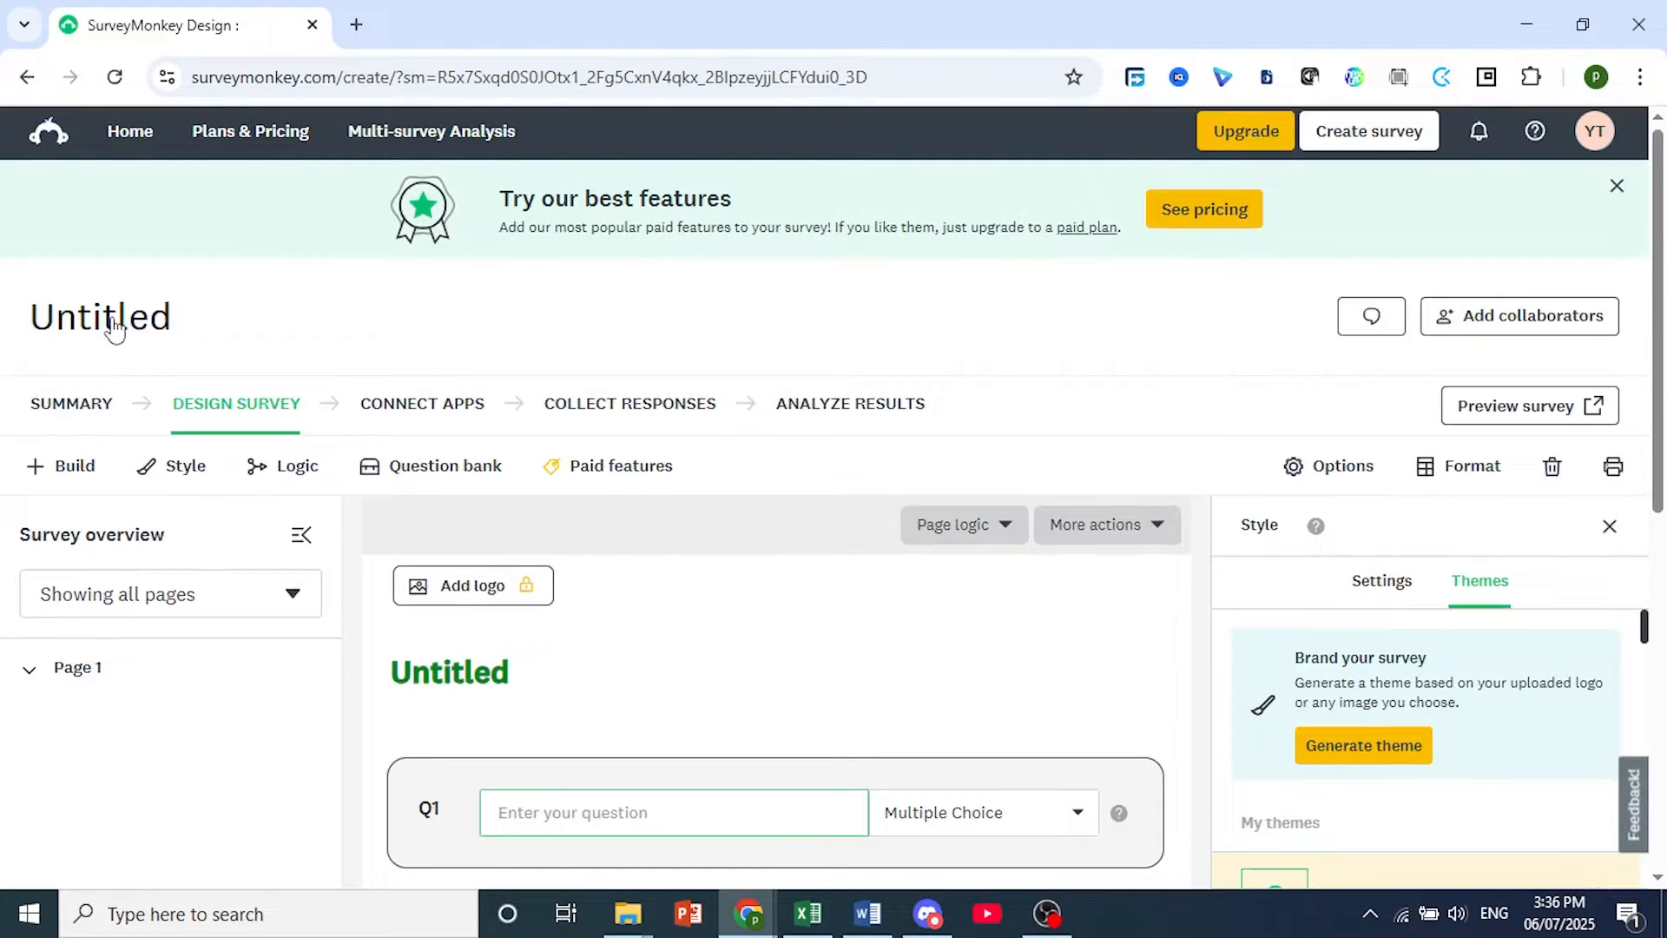
Change the survey title to "Customer Satisfaction Survey".
click(141, 339)
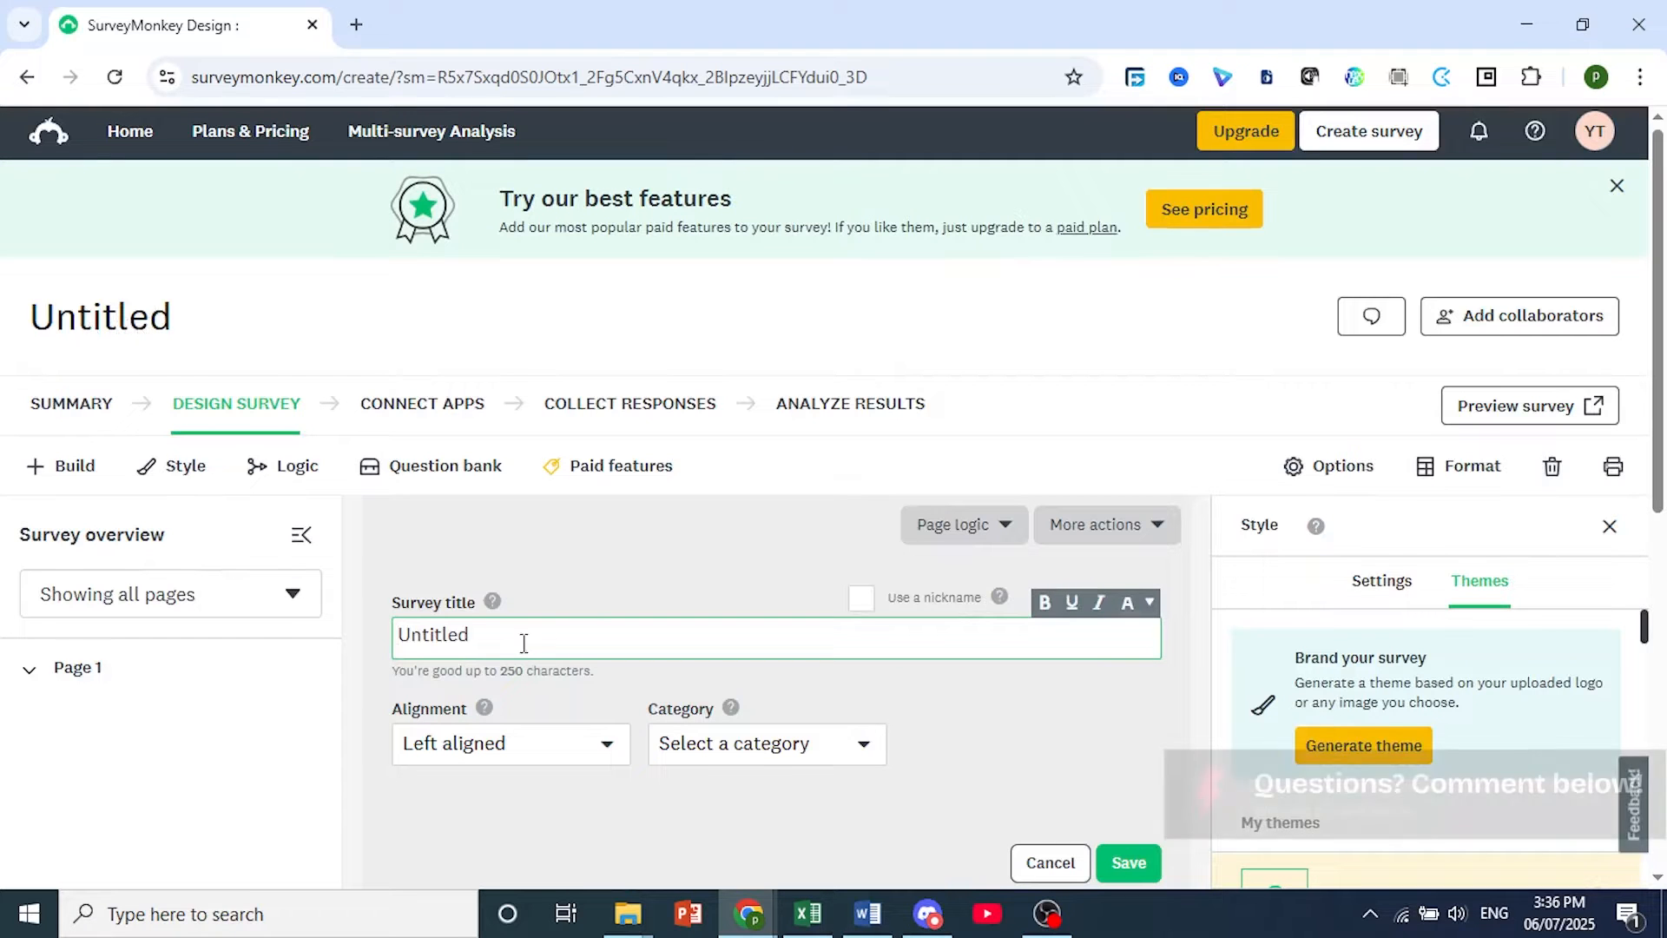
drag(512, 640, 391, 647)
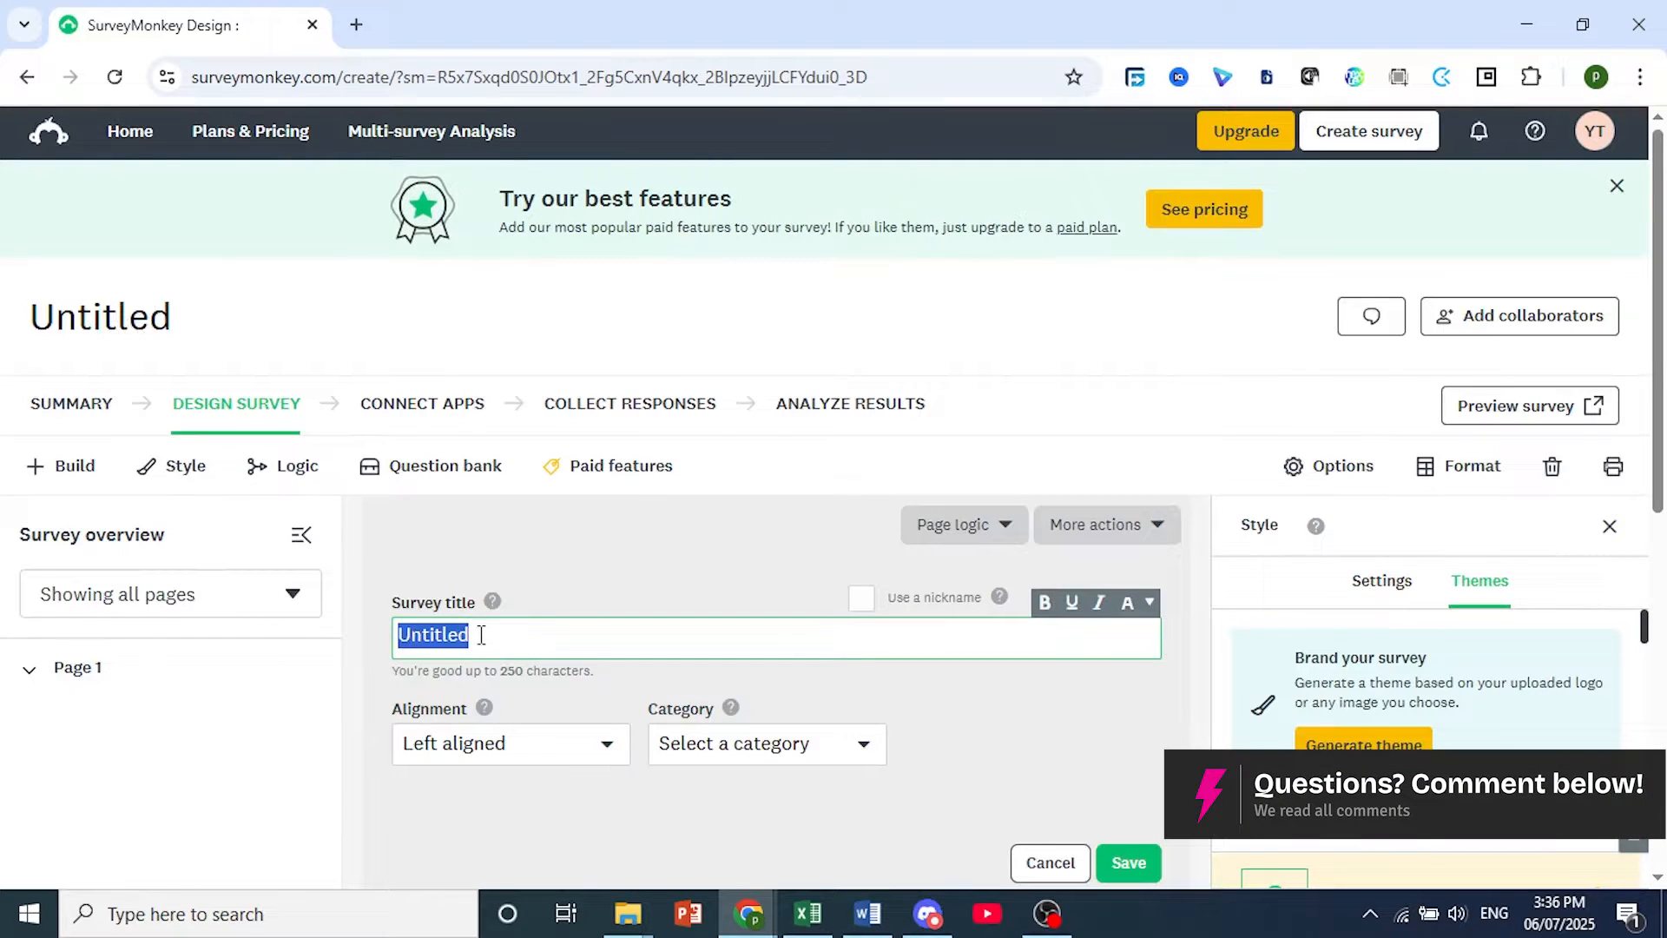
text(Customer Satisfaction Survey)
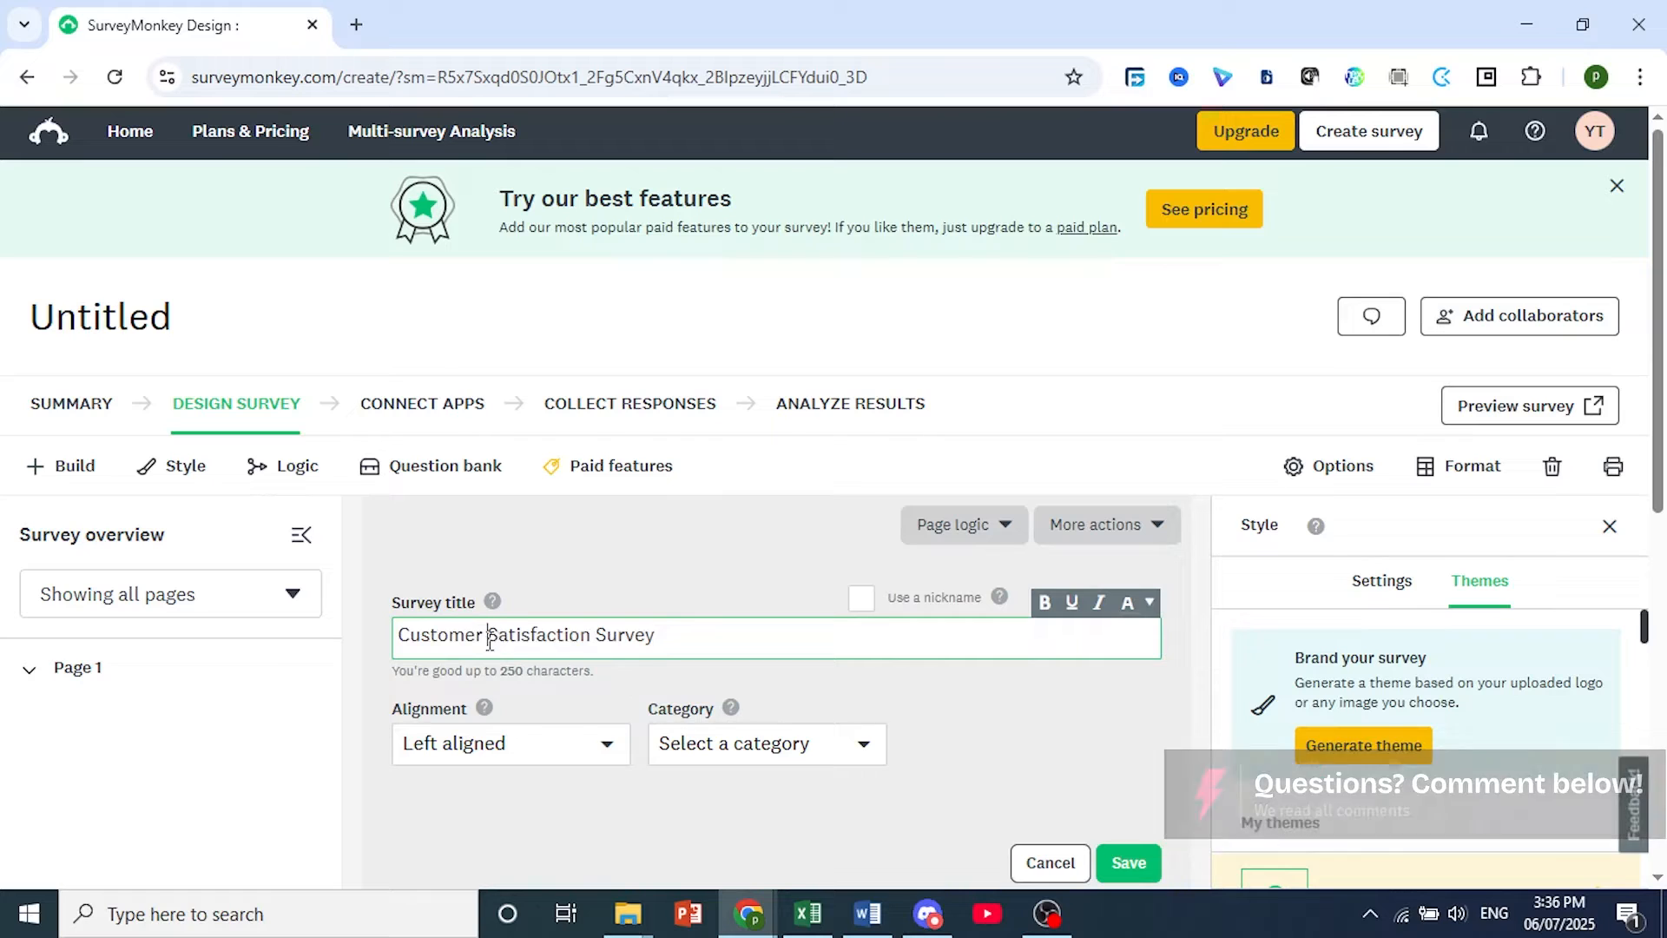
click(596, 641)
Center-align the survey title, set the category to Customer feedback, and save the title settings.
click(526, 759)
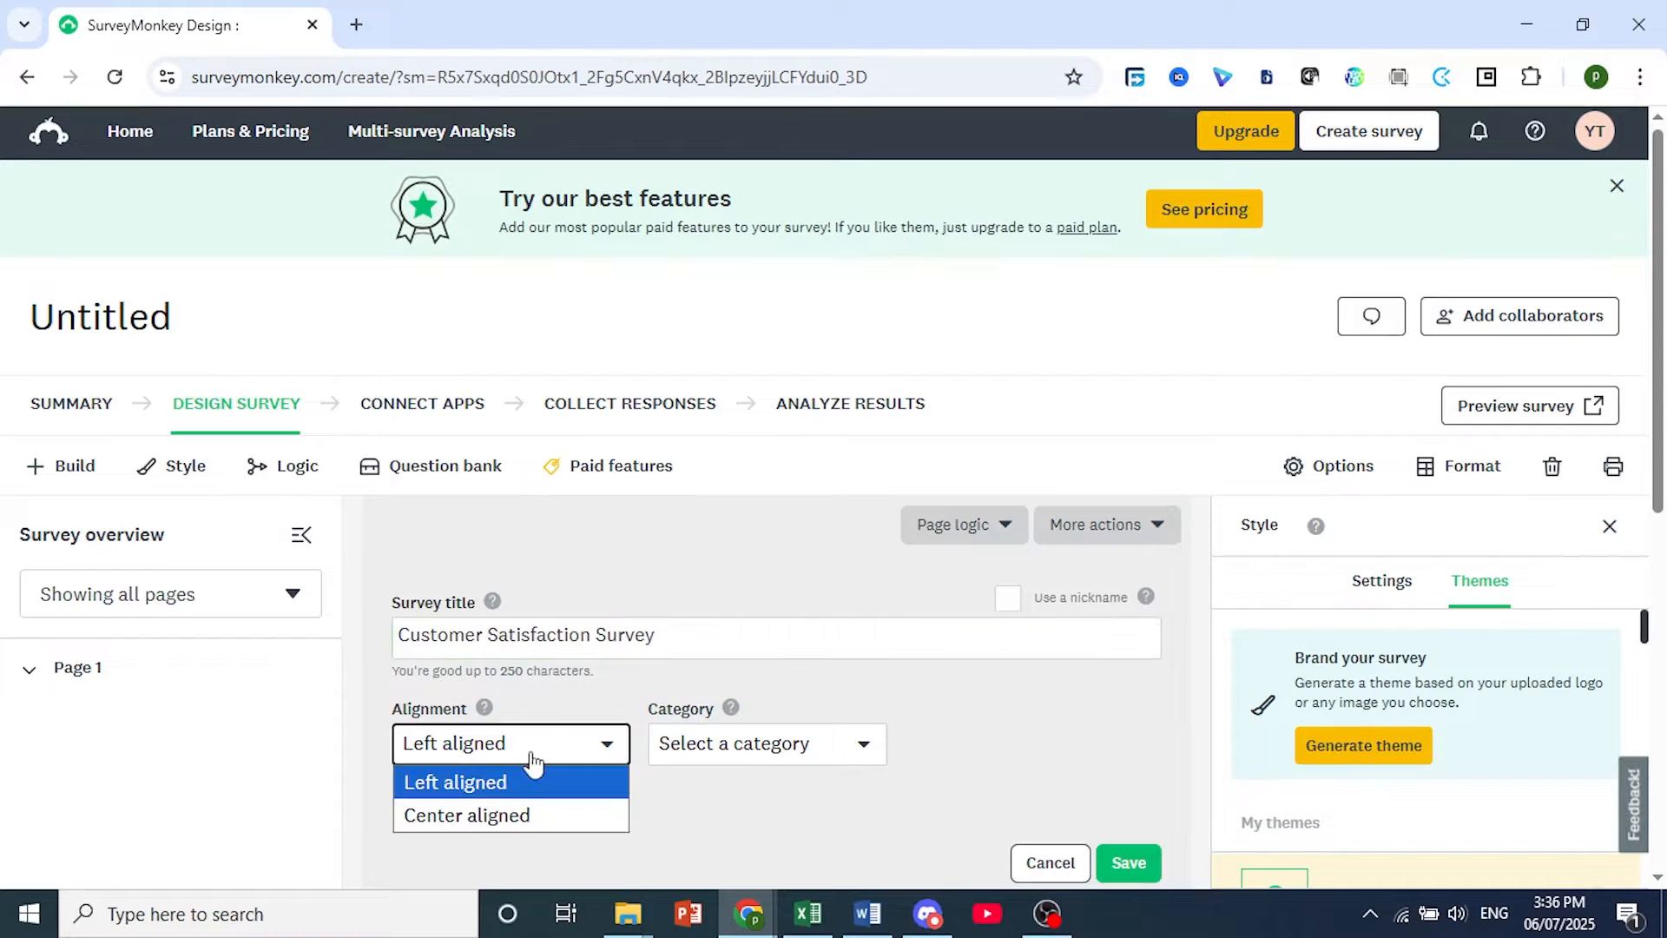
click(504, 814)
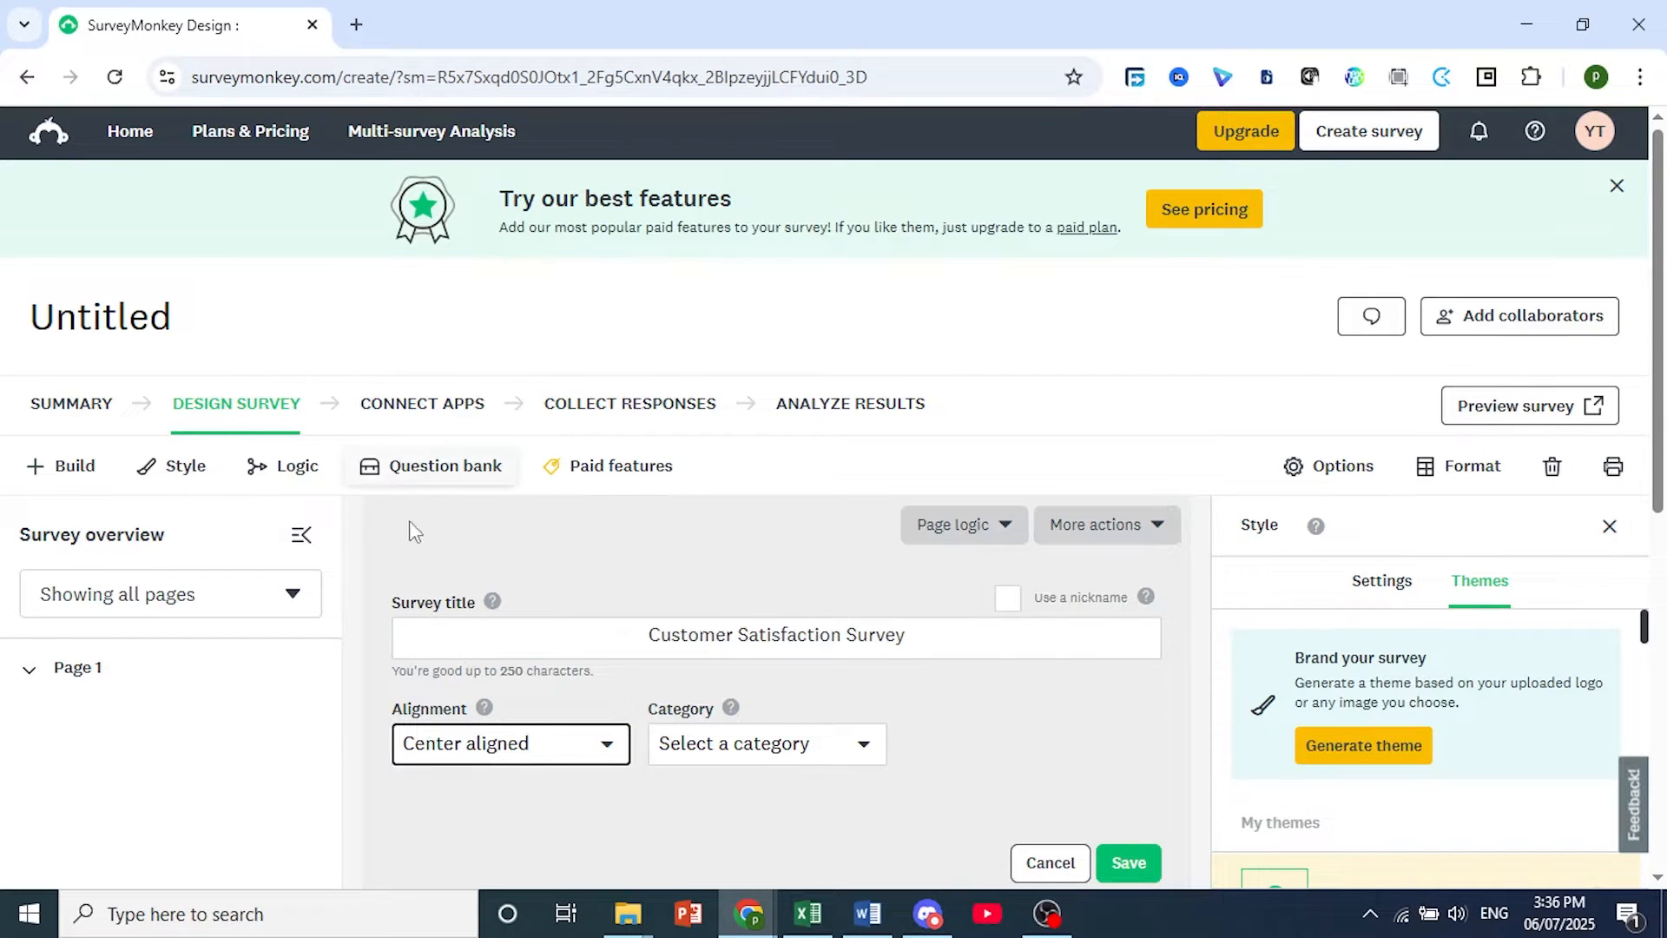
click(748, 752)
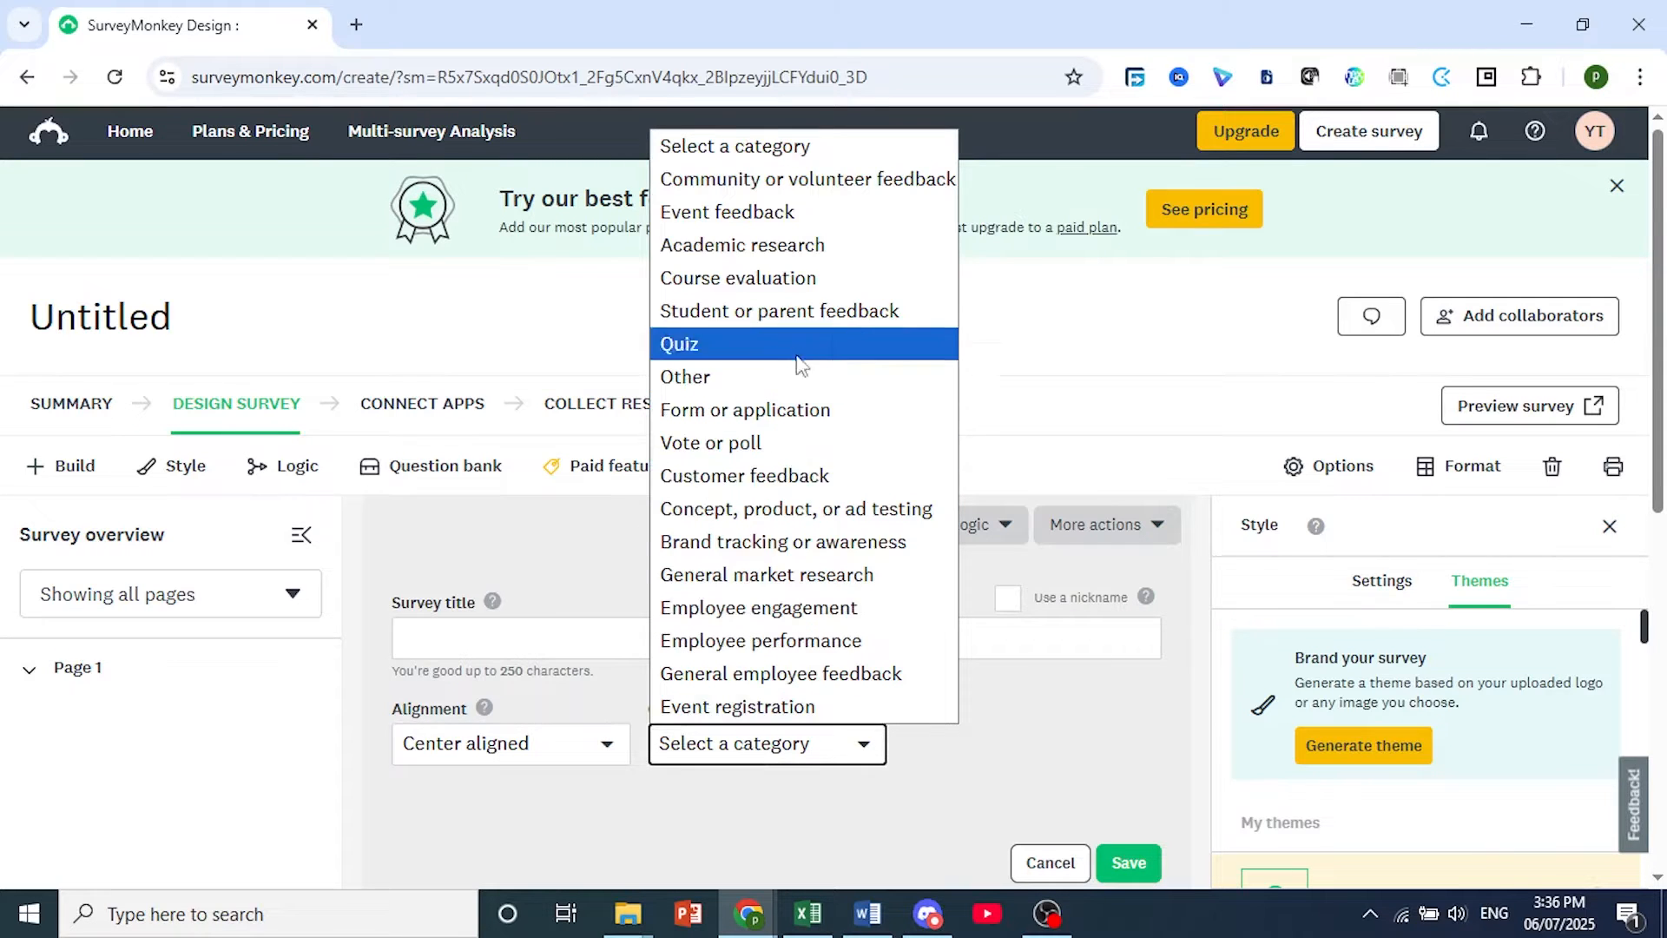
click(749, 478)
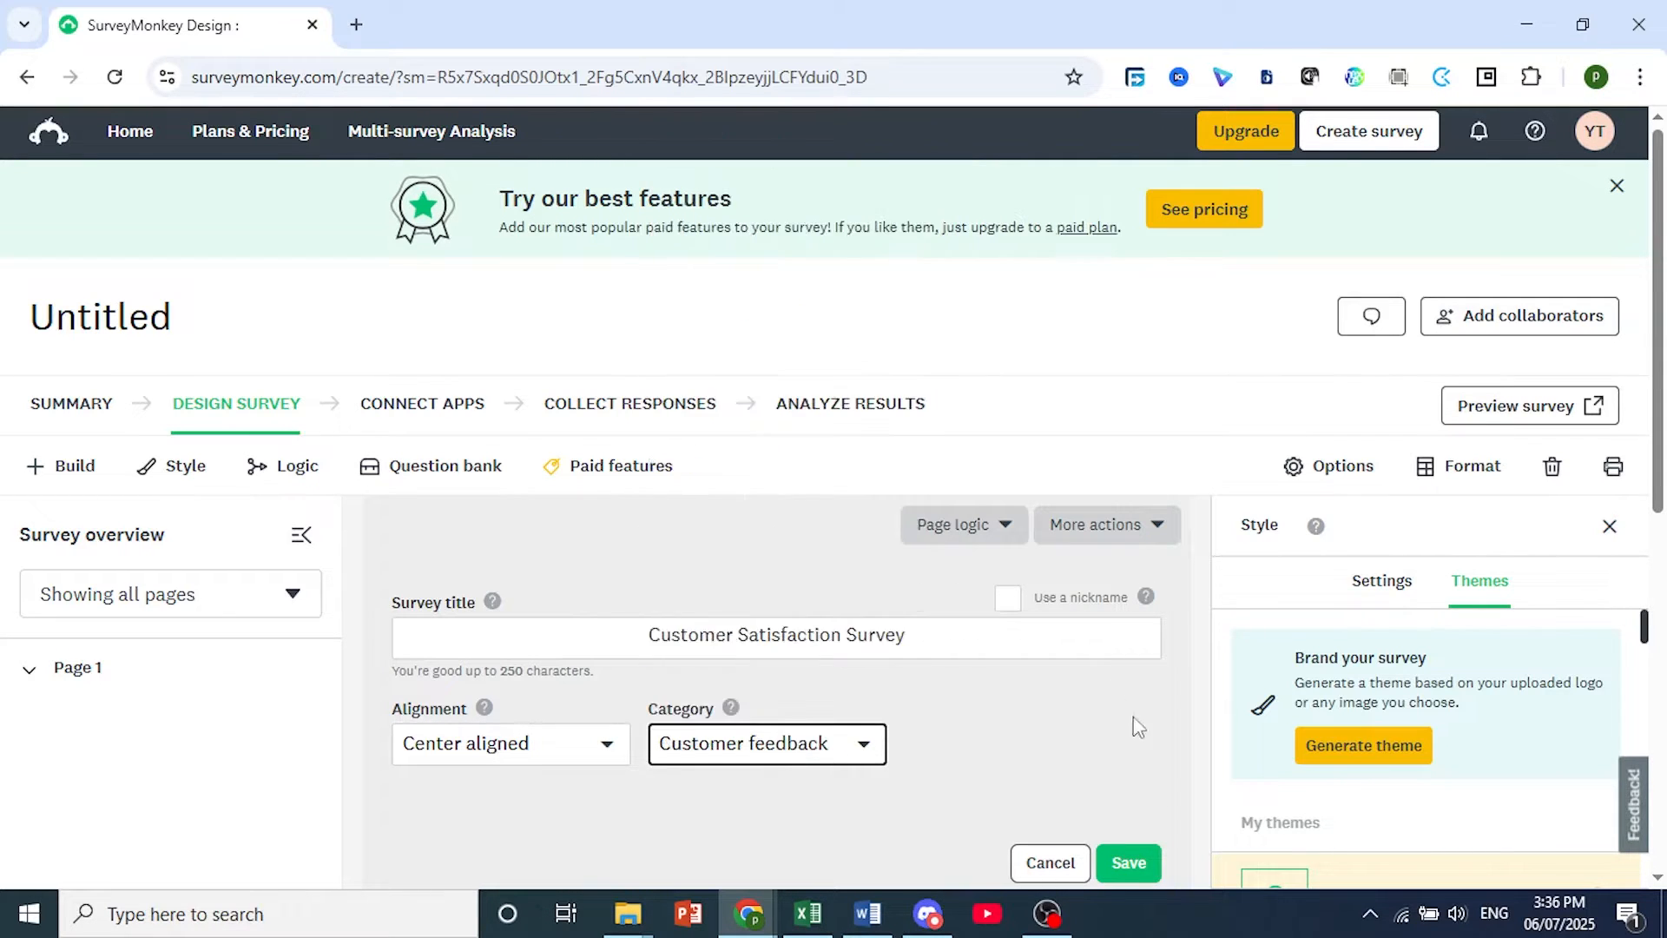
click(1129, 864)
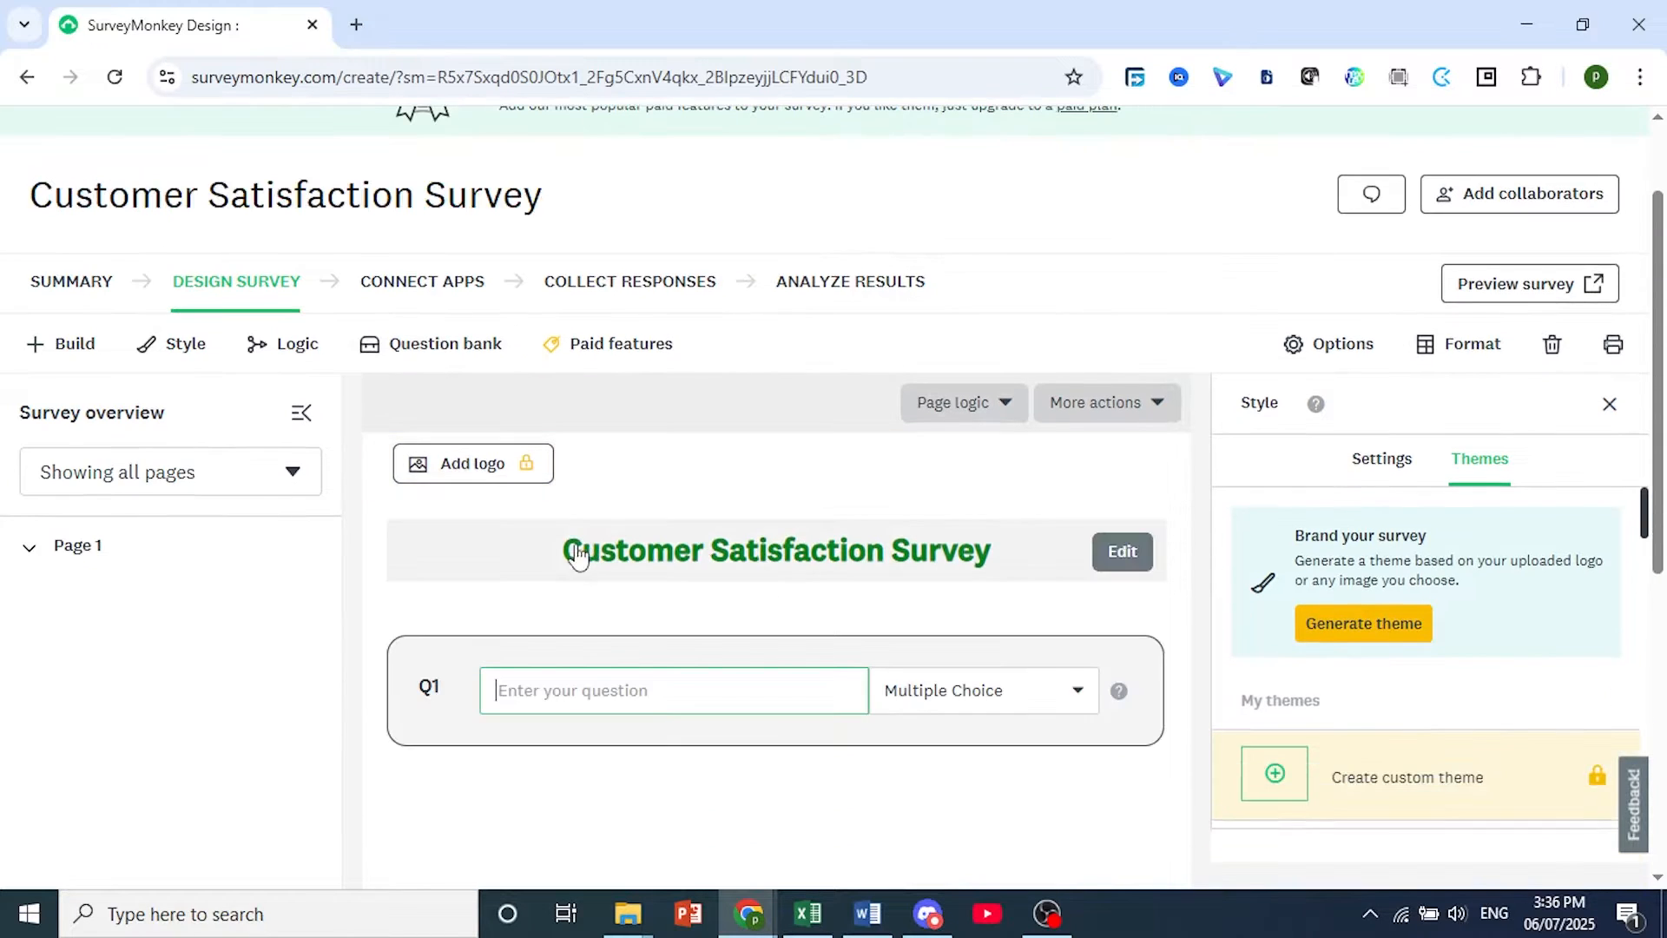
Enter "How satisfied are you with our product/service?" as the text of question 1.
scroll(810, 570, down, 1)
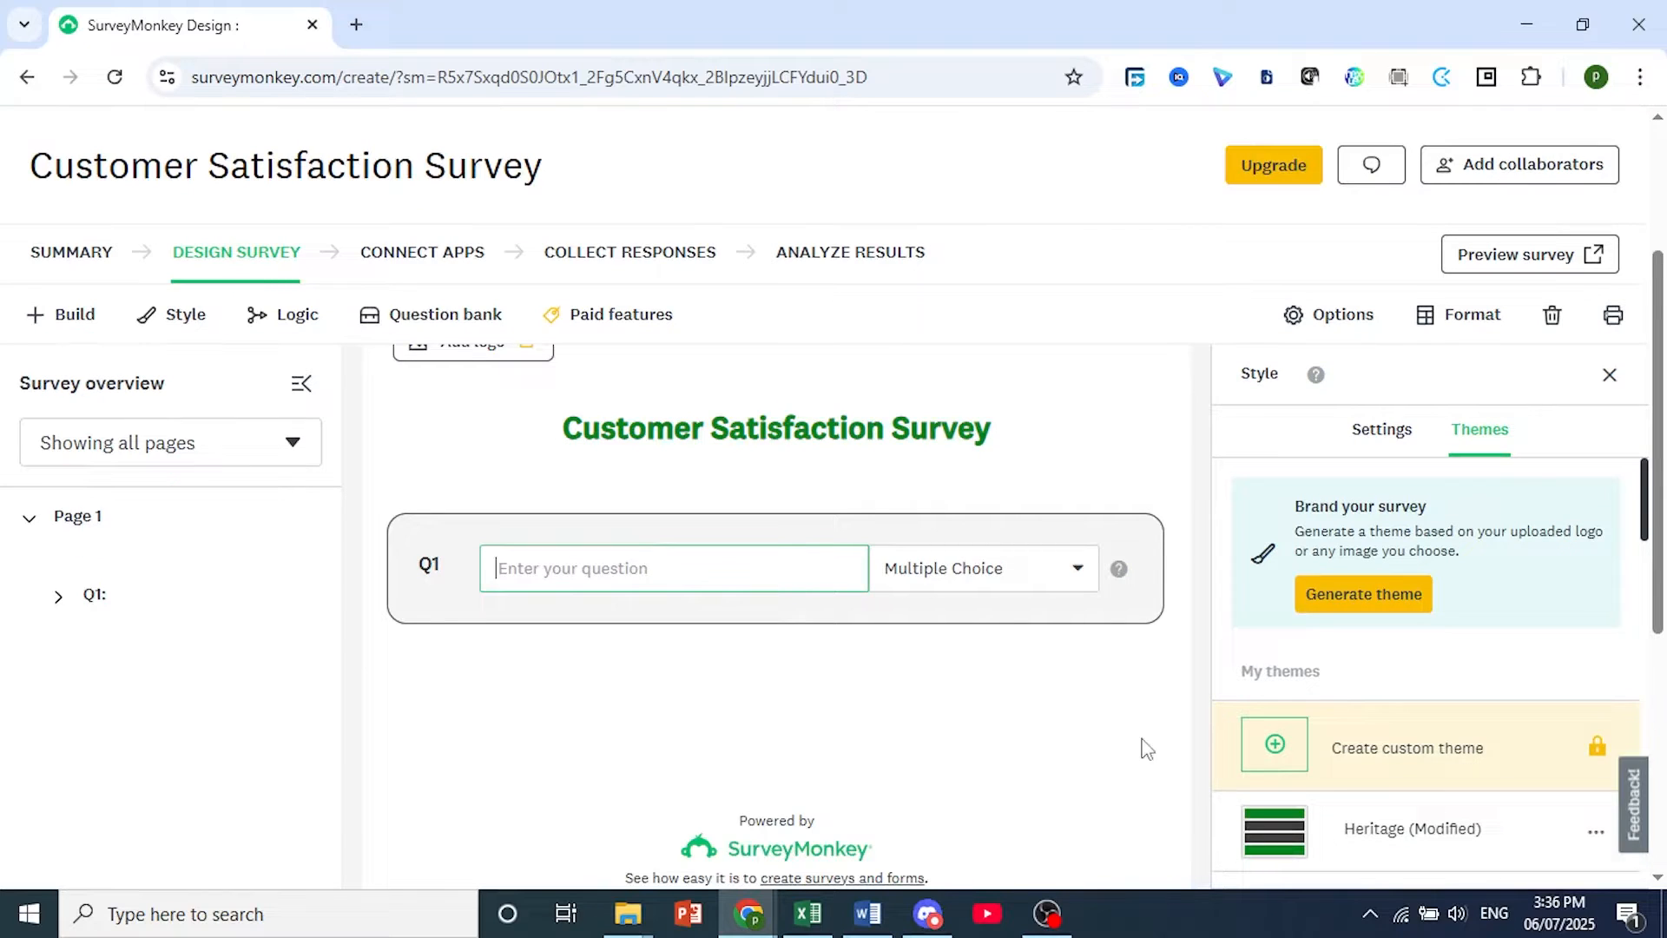
click(1217, 917)
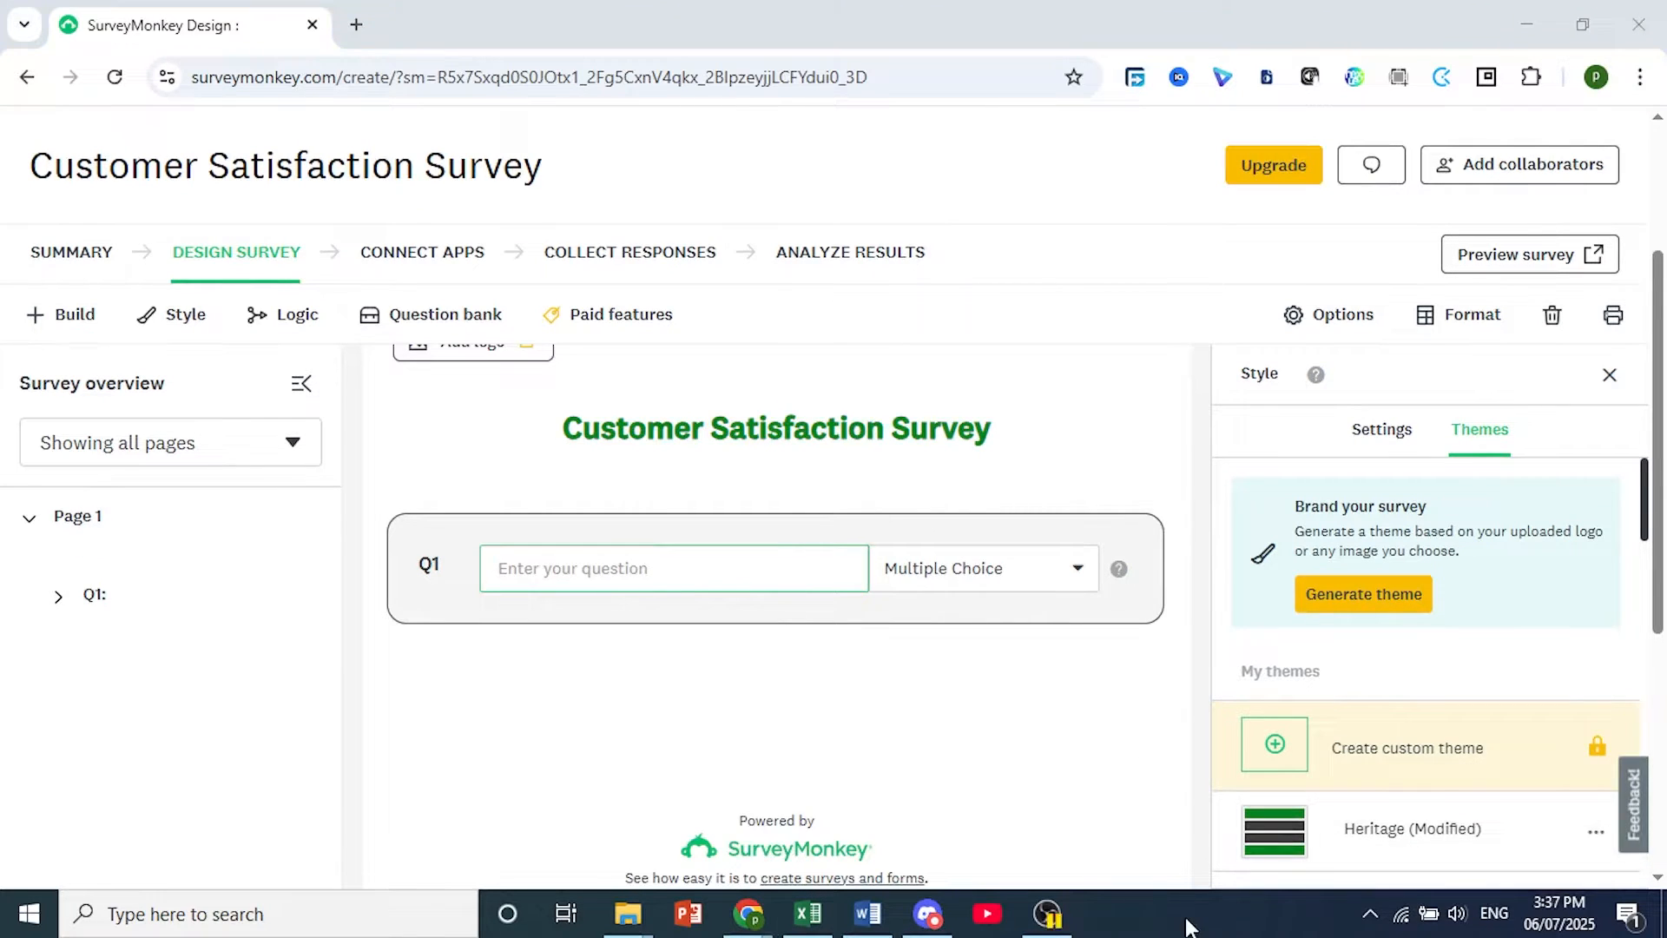
click(598, 580)
text(How satisfied are you with our product/service)
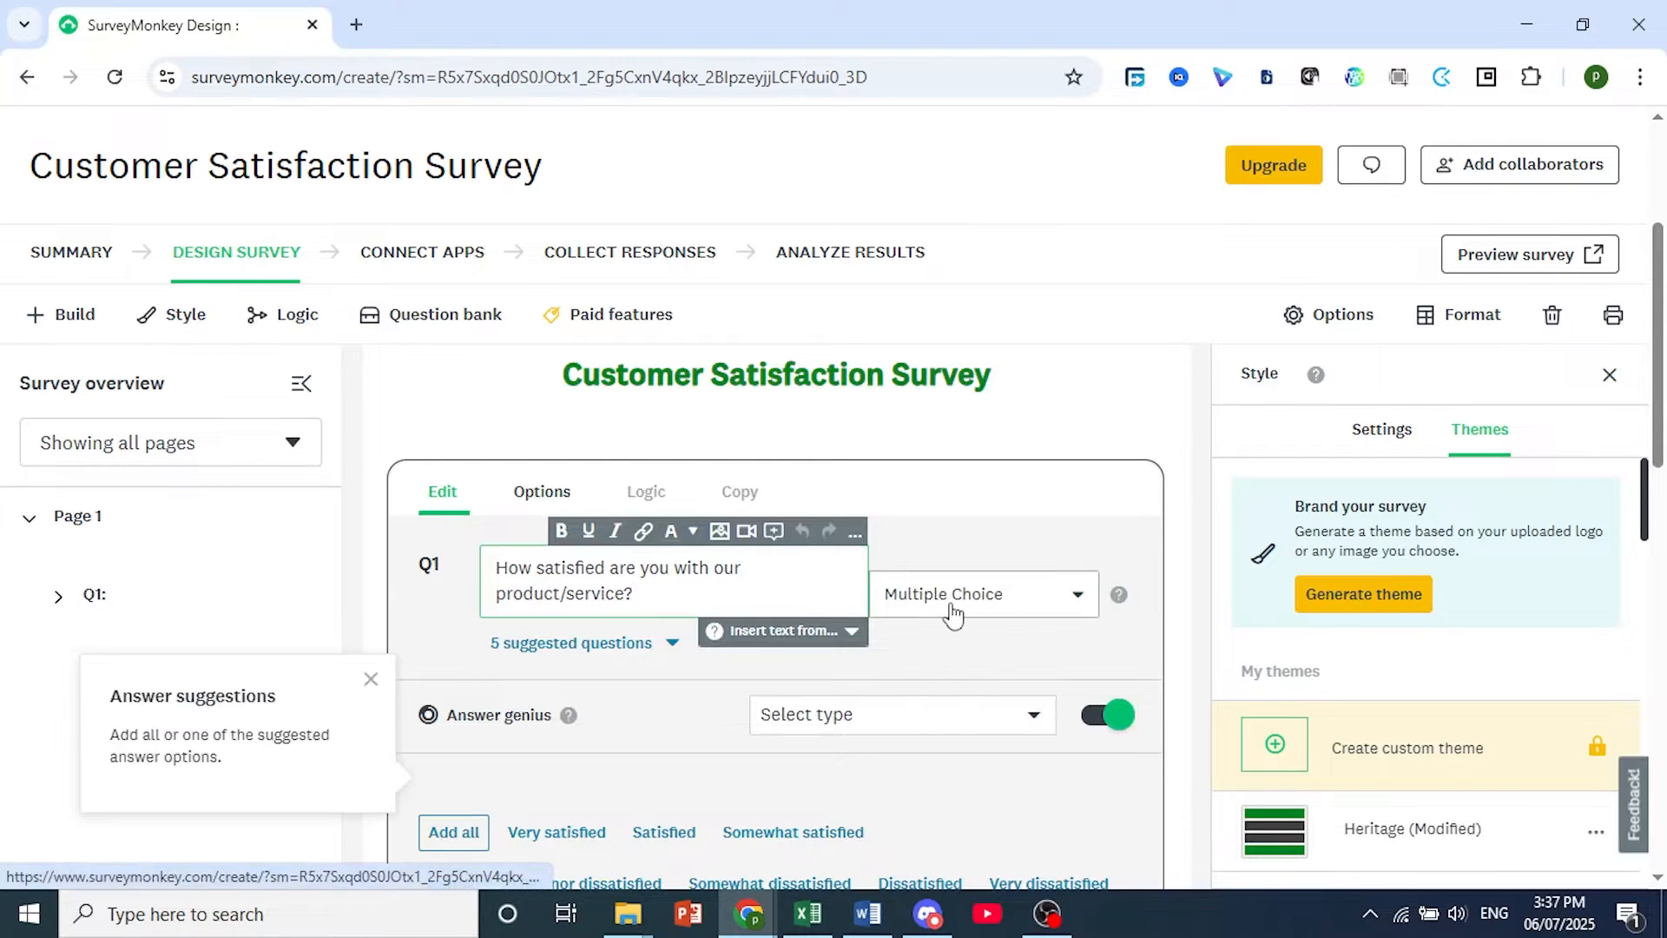
scroll(673, 722, down, 3)
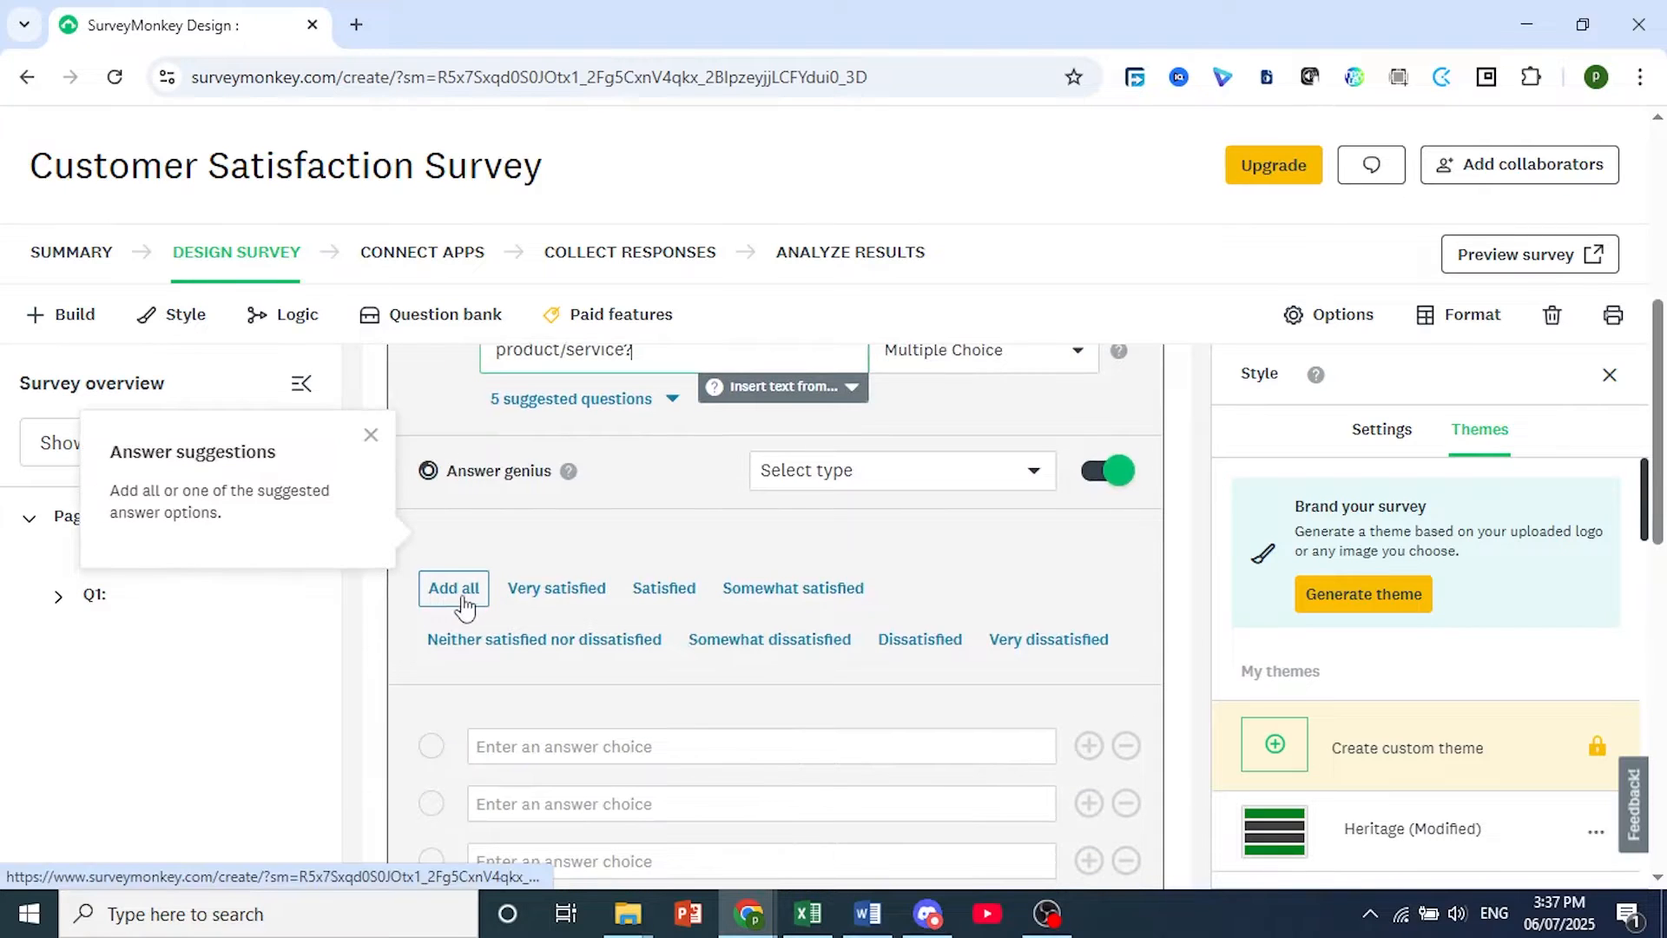
scroll(744, 662, up, 2)
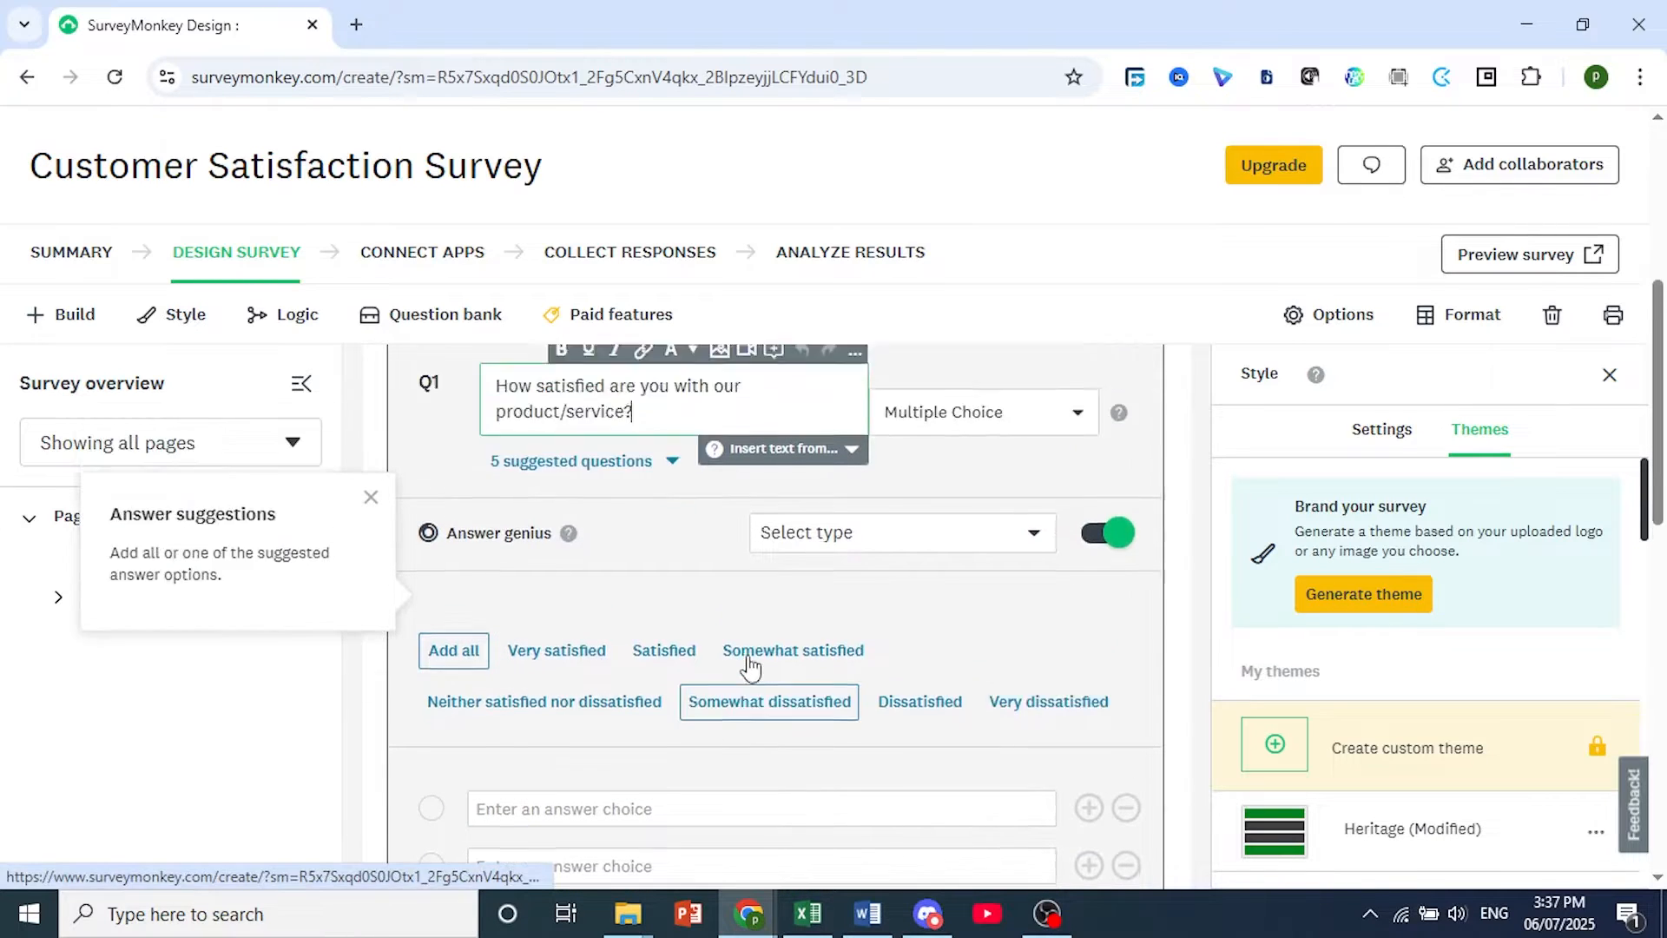
click(1222, 922)
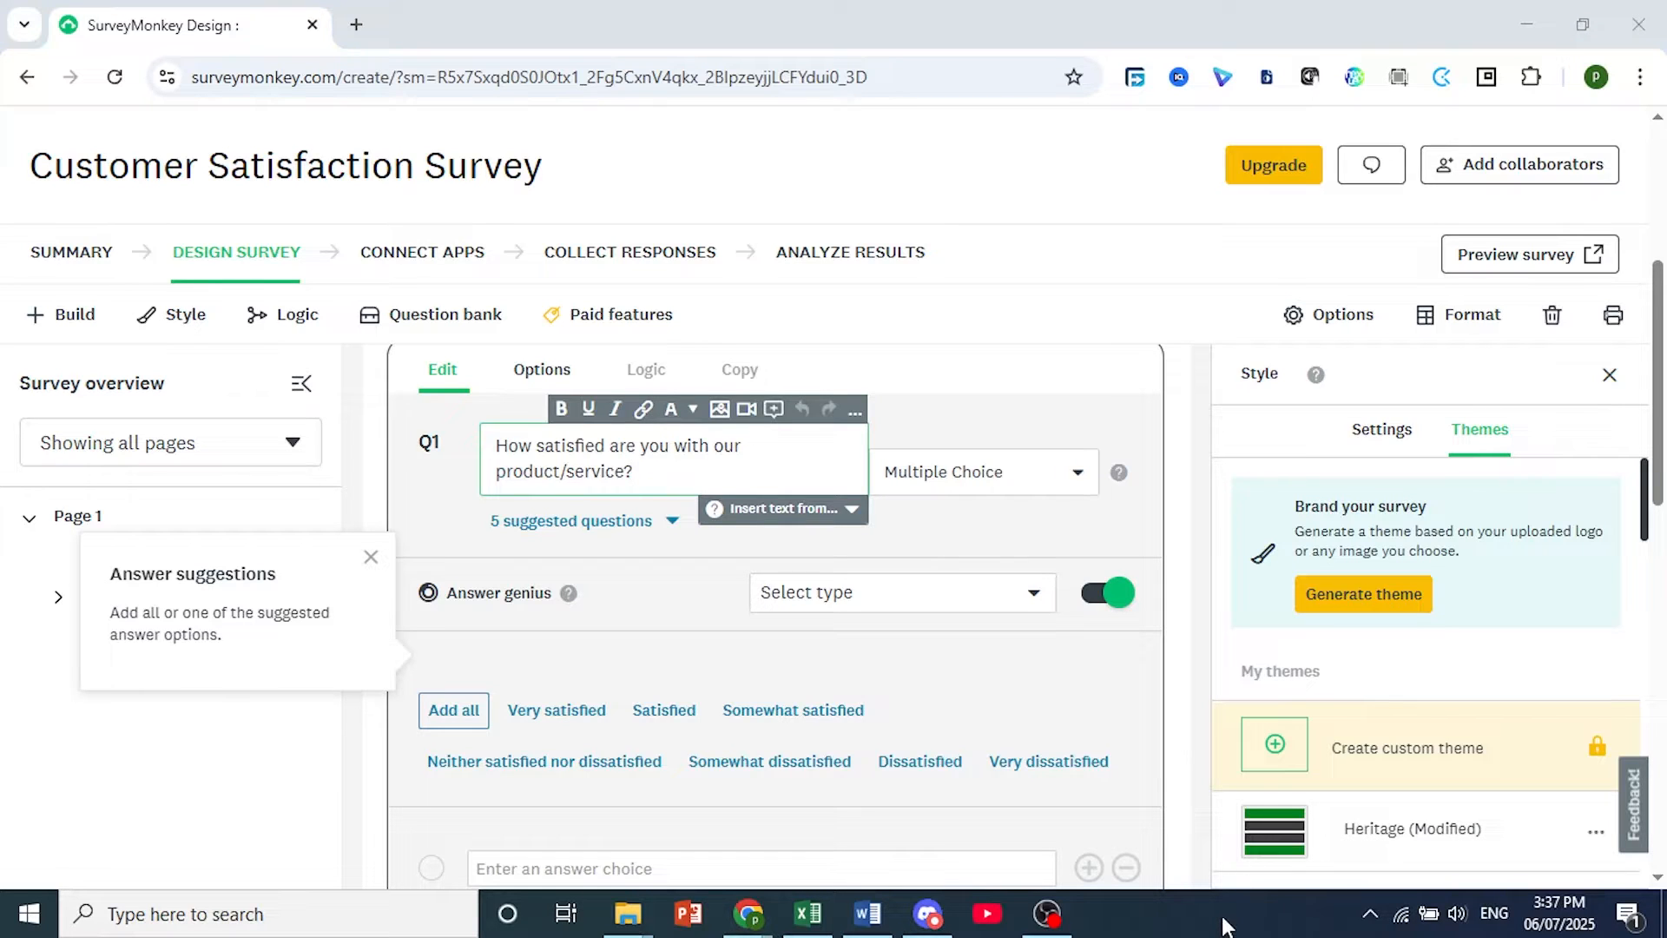
Review the available question types for question 1 and choose Multiple Choice.
click(944, 489)
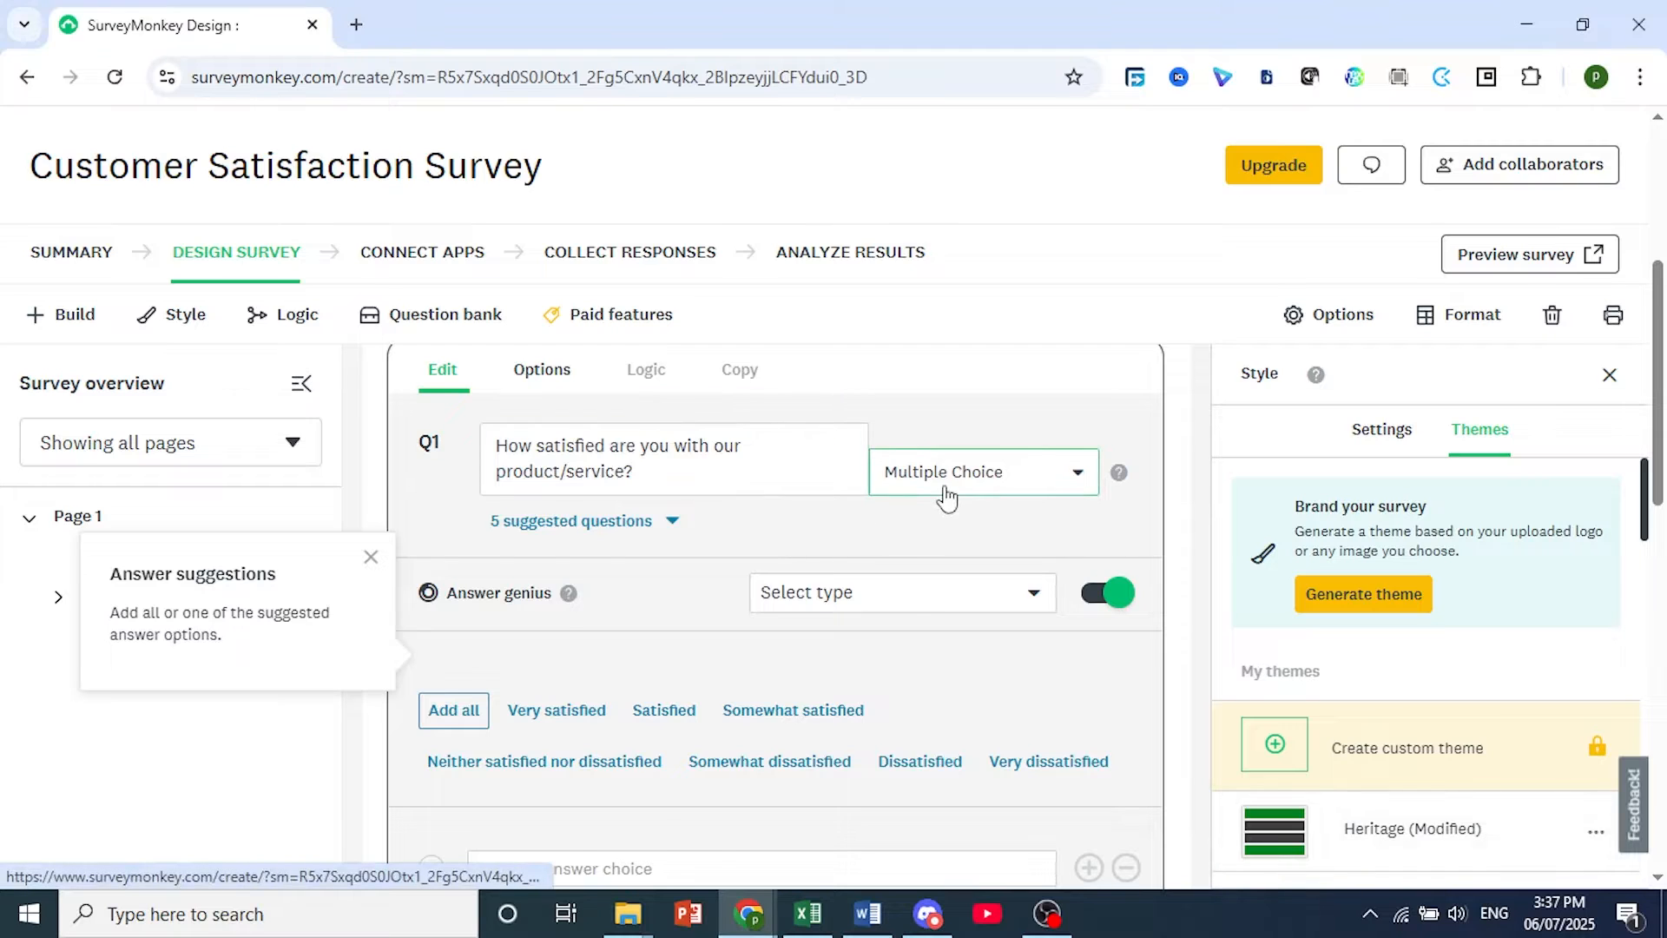
click(947, 497)
scroll(733, 565, down, 1)
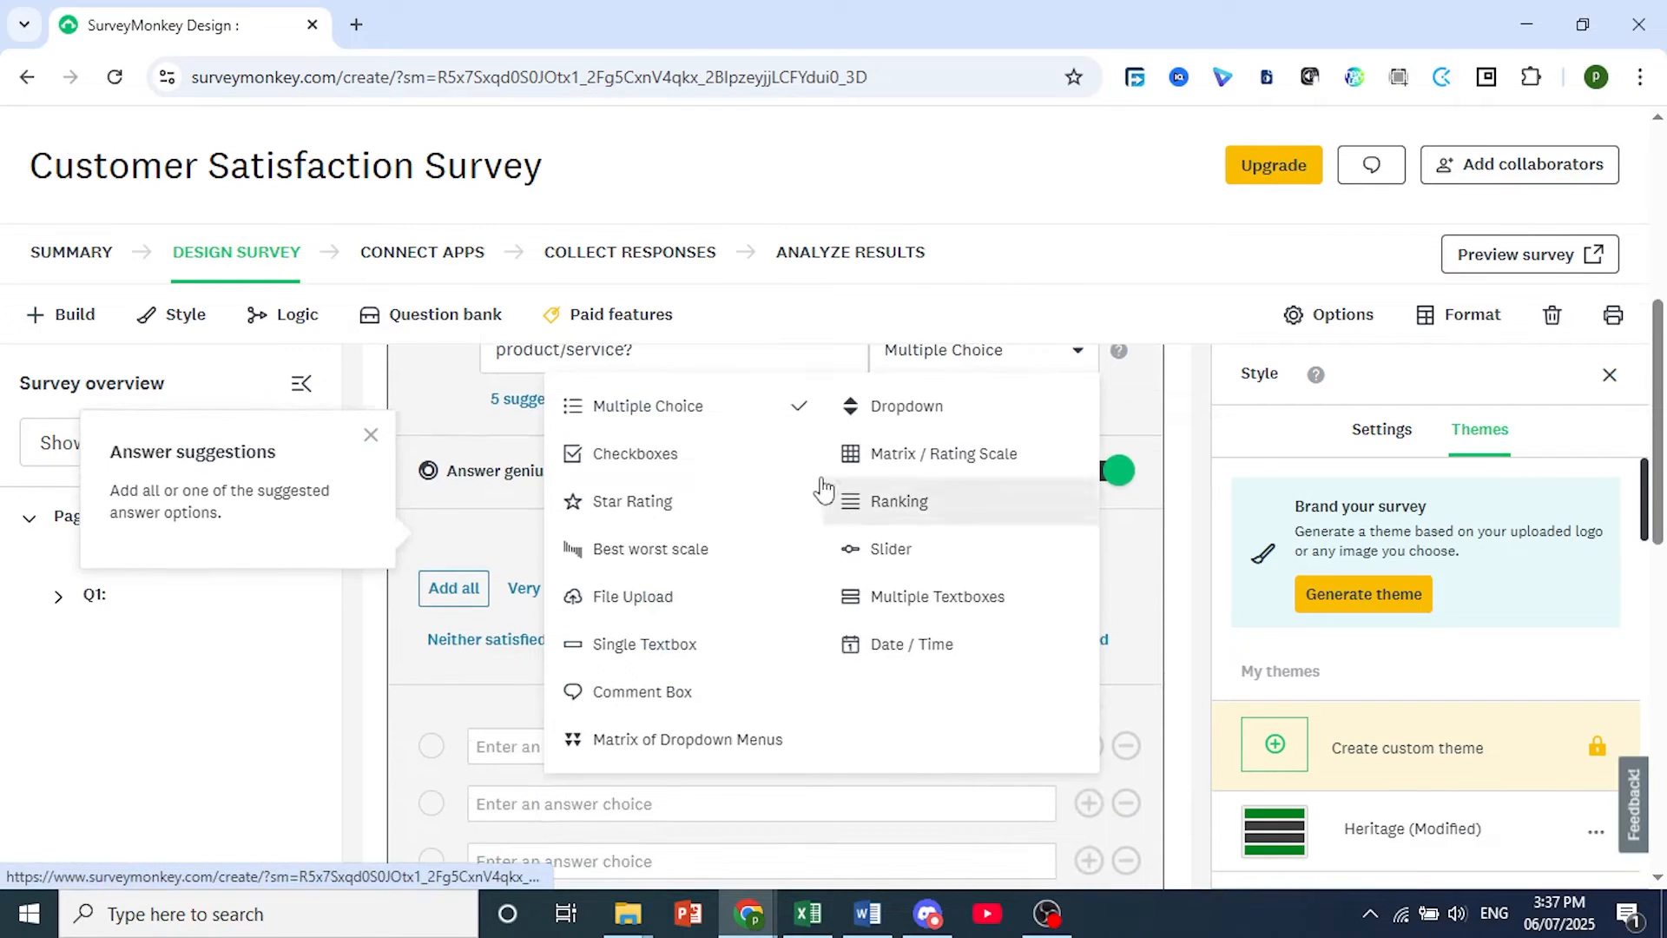
click(681, 410)
scroll(767, 495, down, 1)
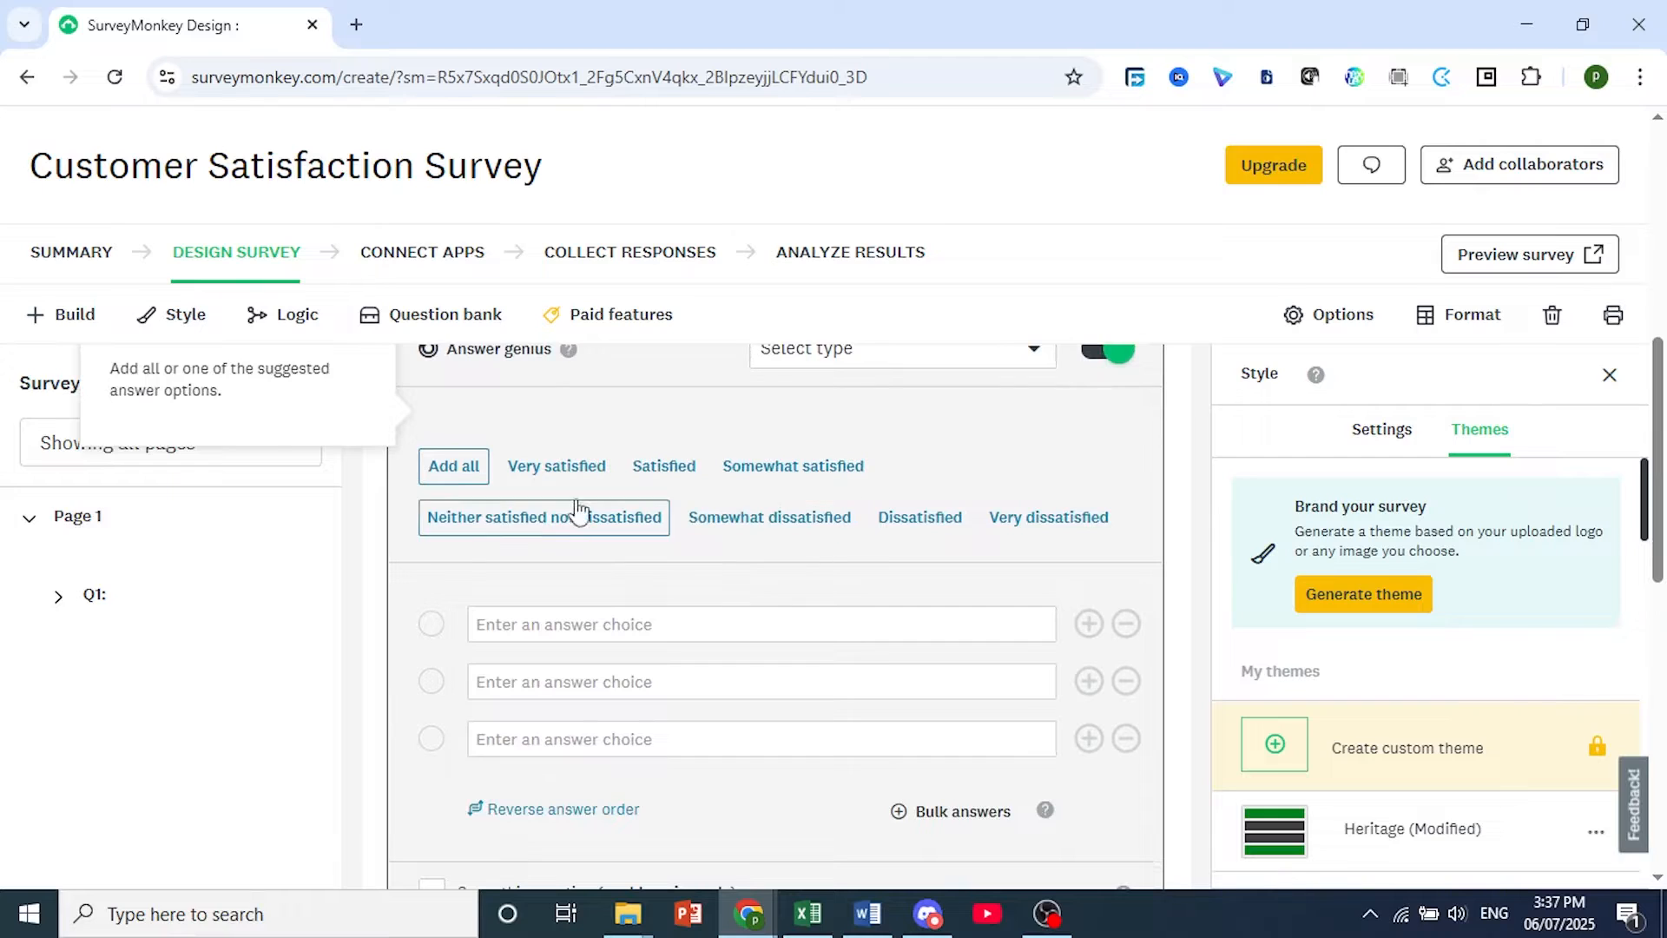
Add the suggested answers "Very satisfied" and "Somewhat satisfied" to question 1.
click(509, 618)
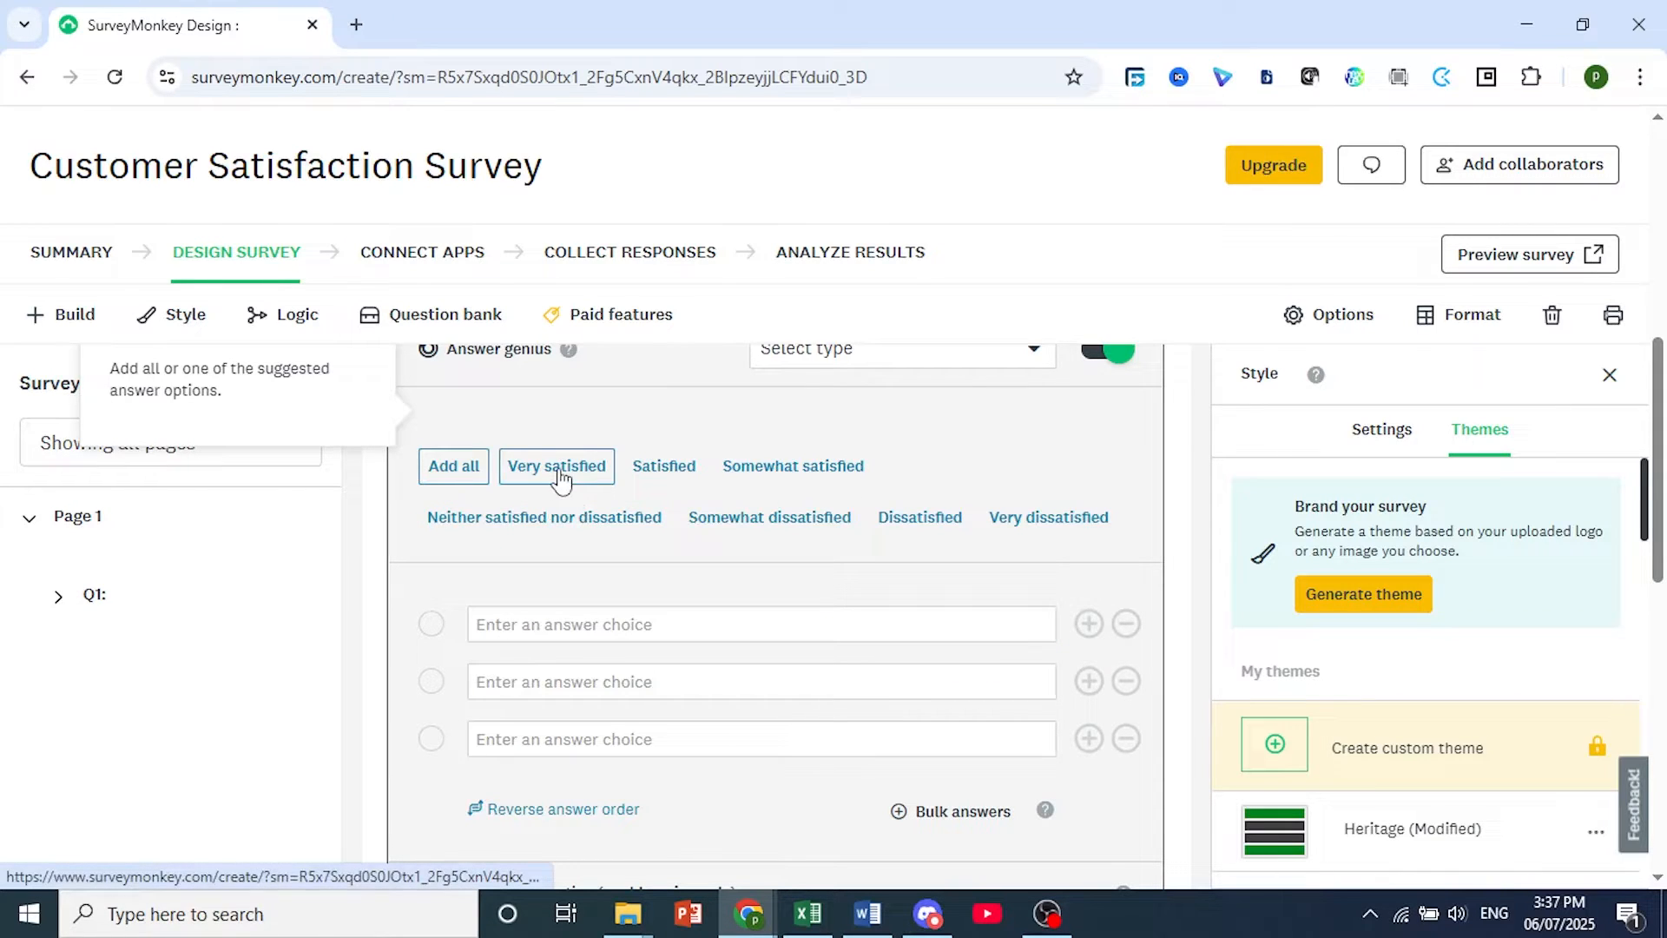
click(560, 476)
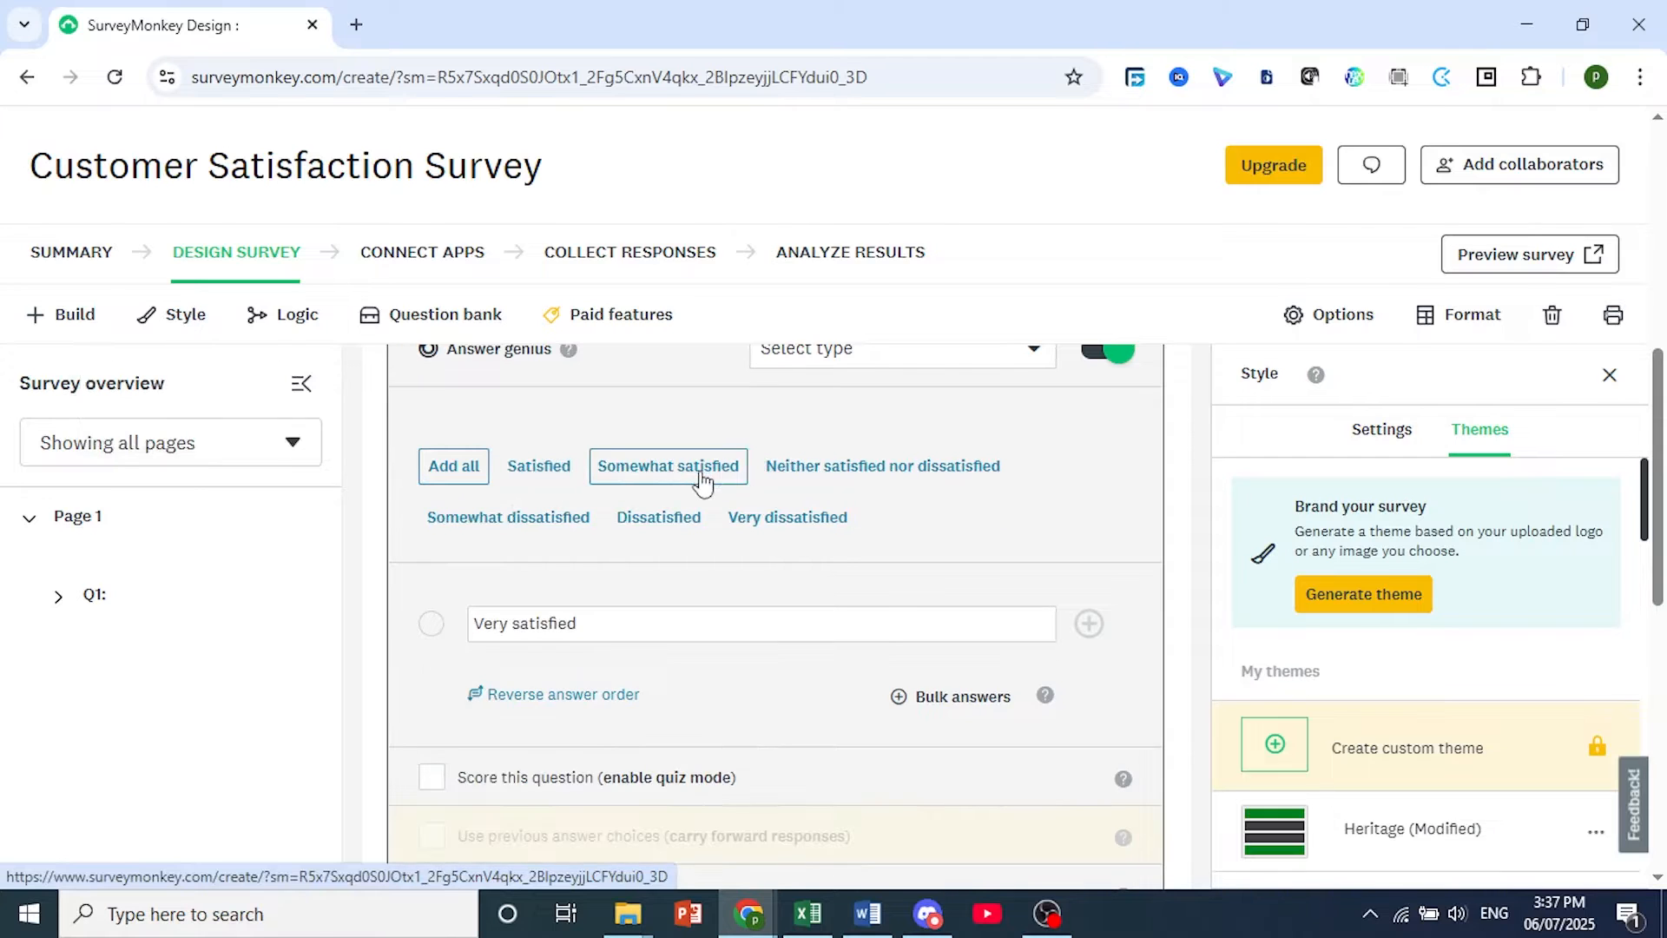
click(695, 476)
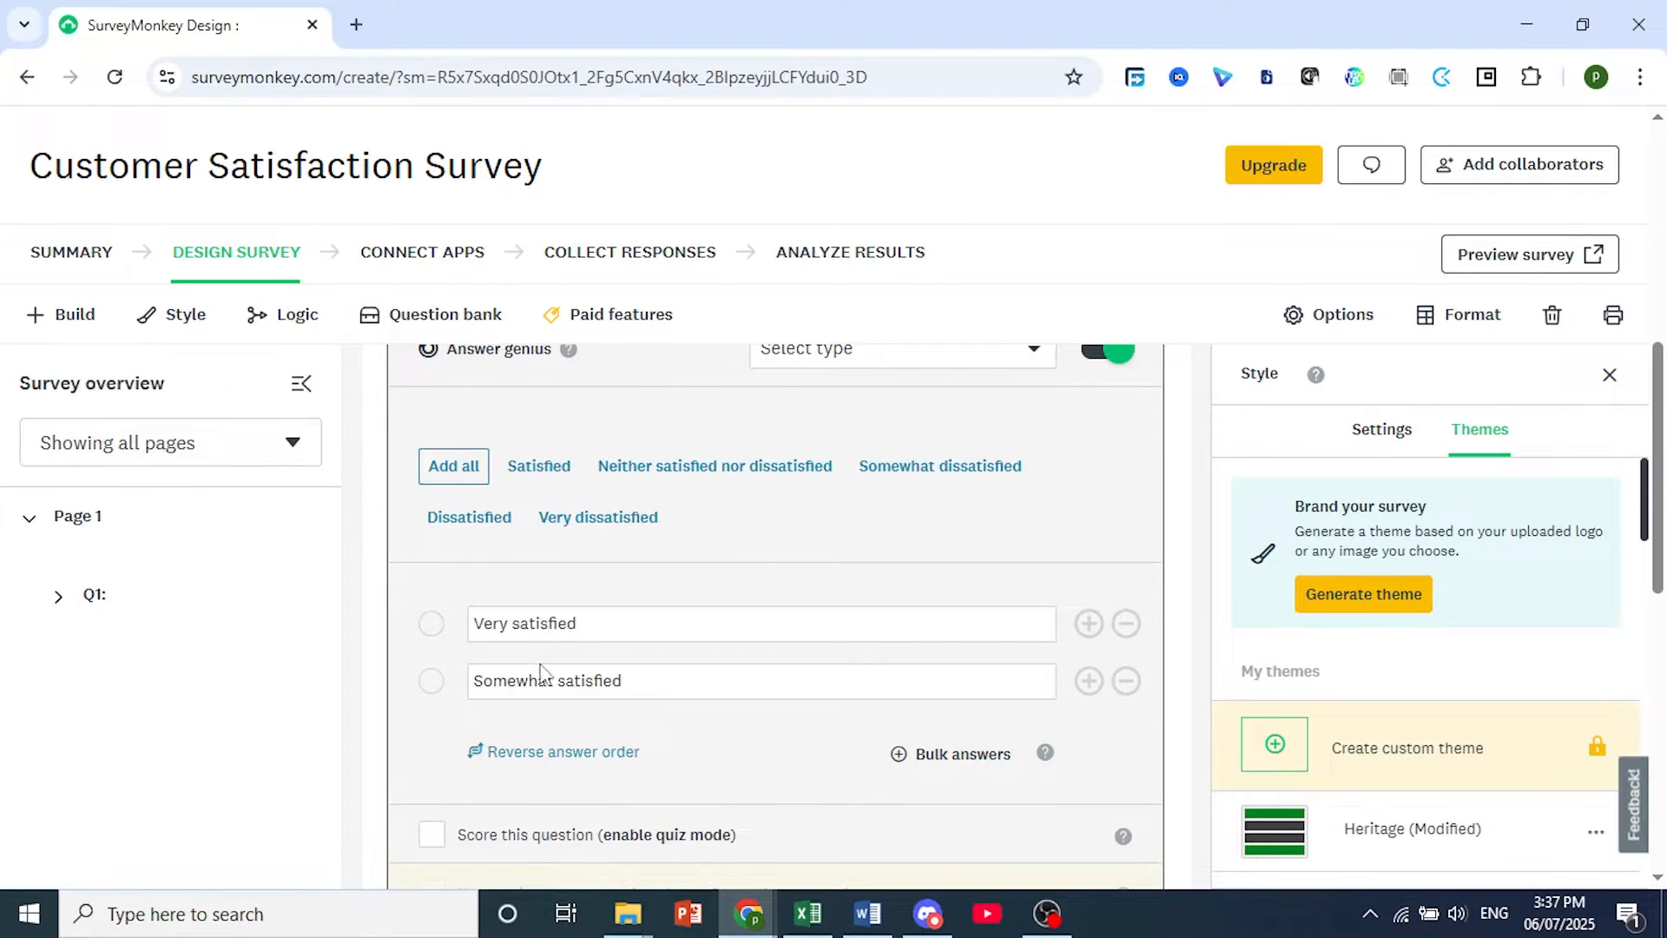
scroll(591, 710, down, 3)
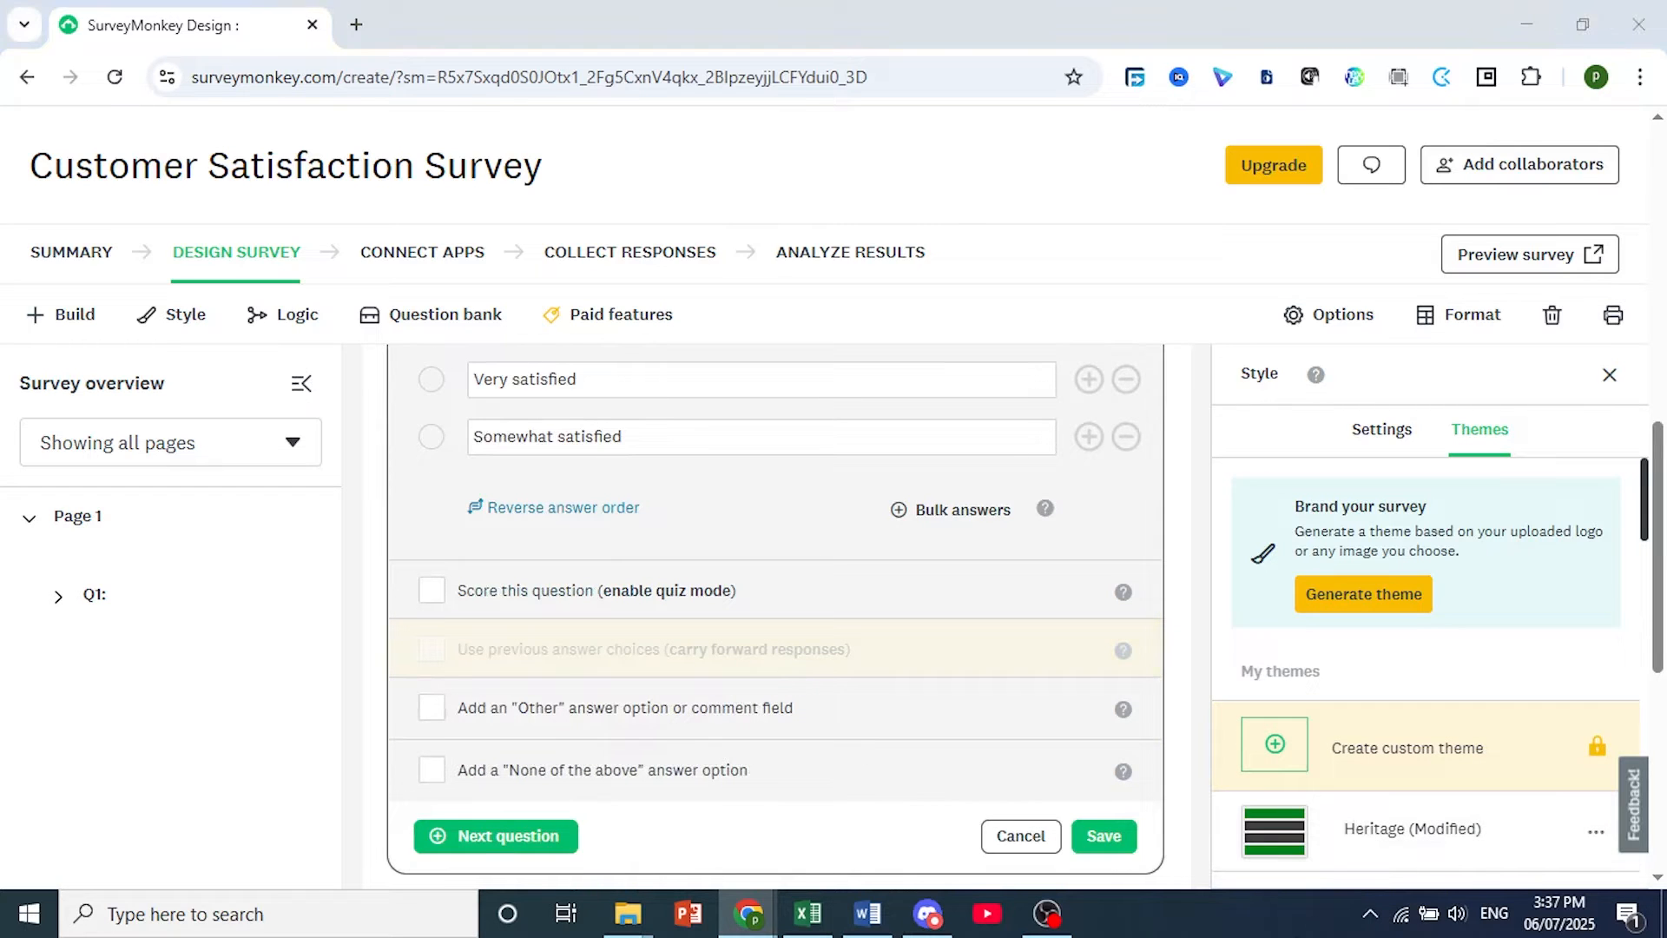
Insert another answer choice below "Somewhat satisfied" and enter "Neutral" as its text.
scroll(775, 608, up, 2)
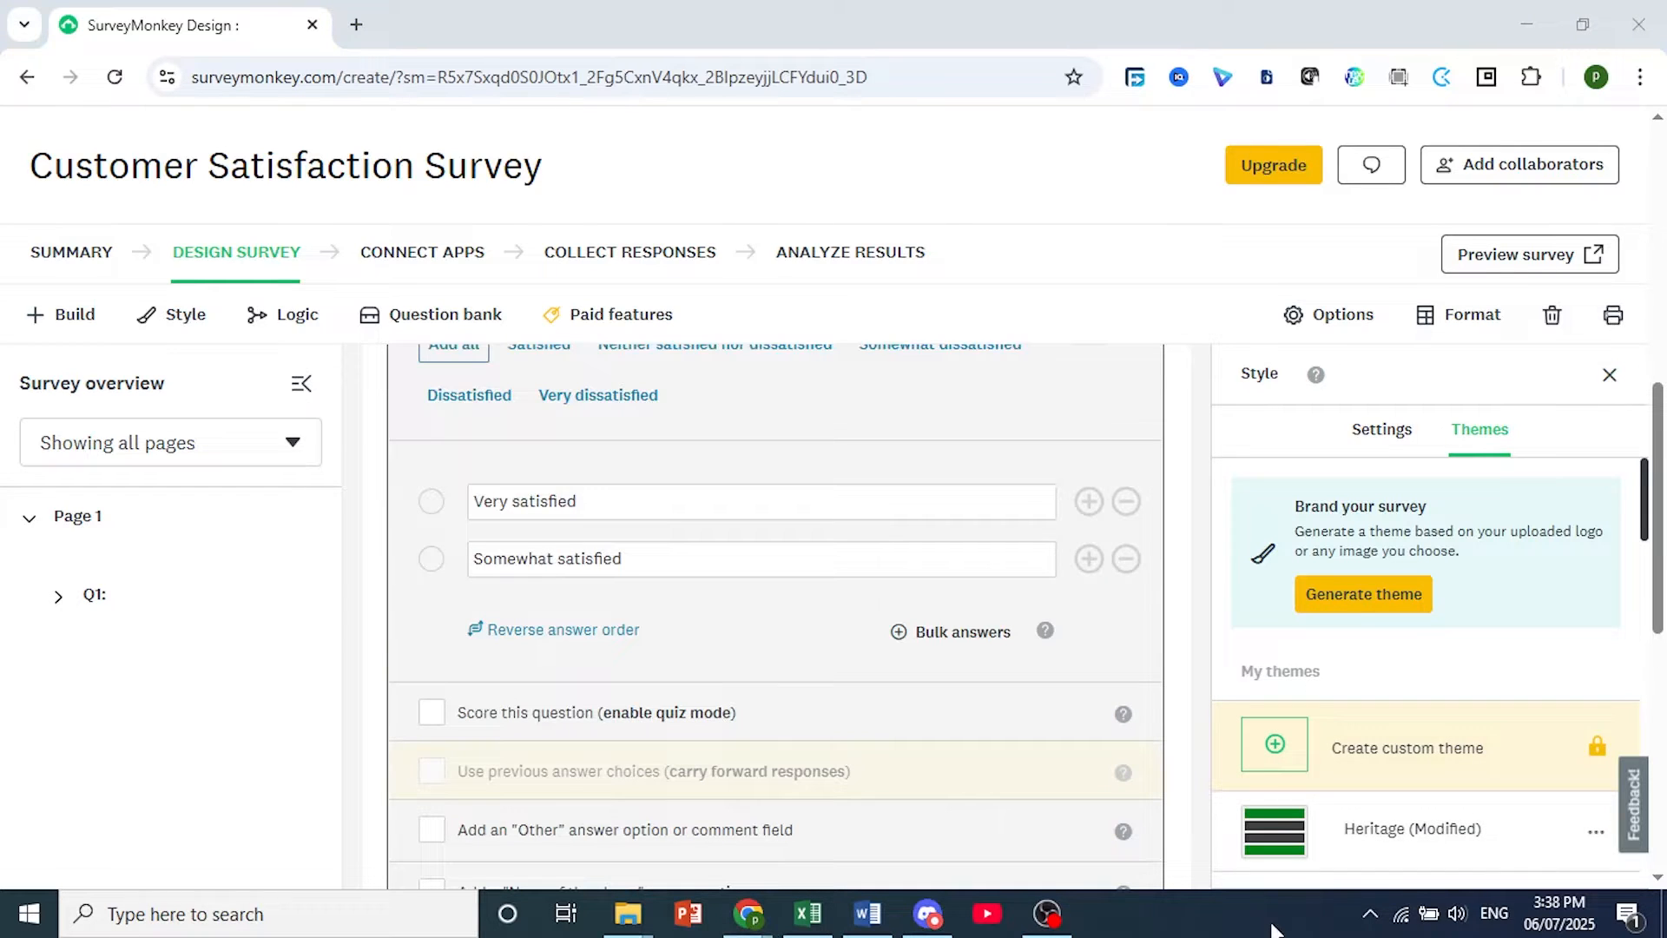
click(1090, 560)
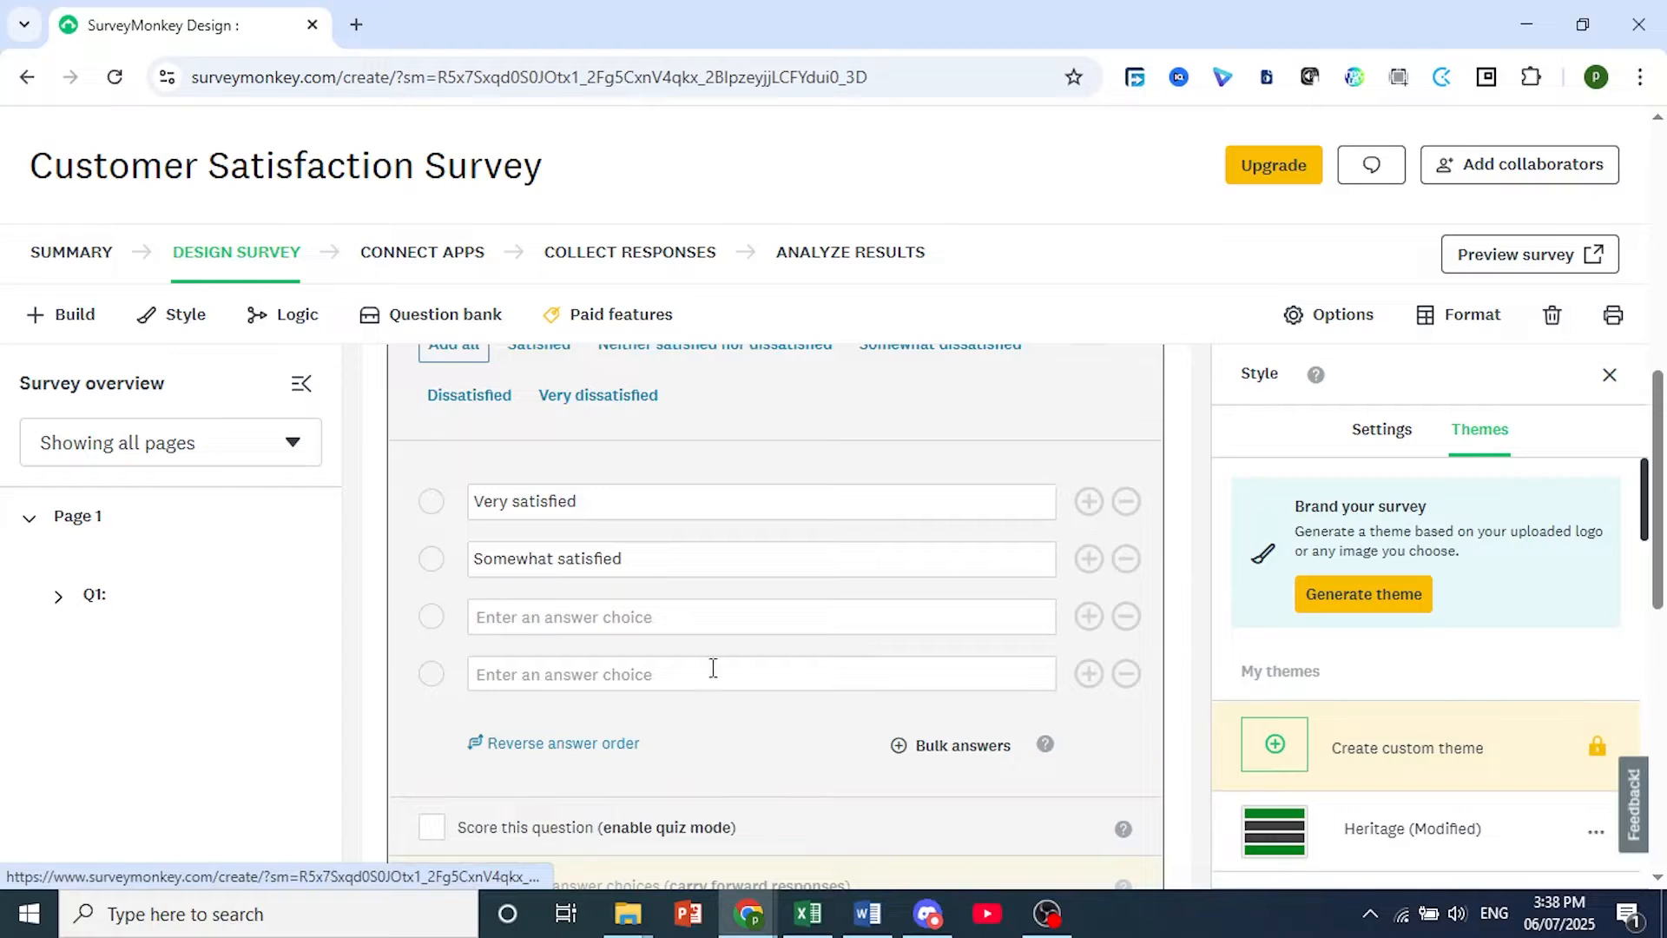
click(666, 627)
text(Neutral)
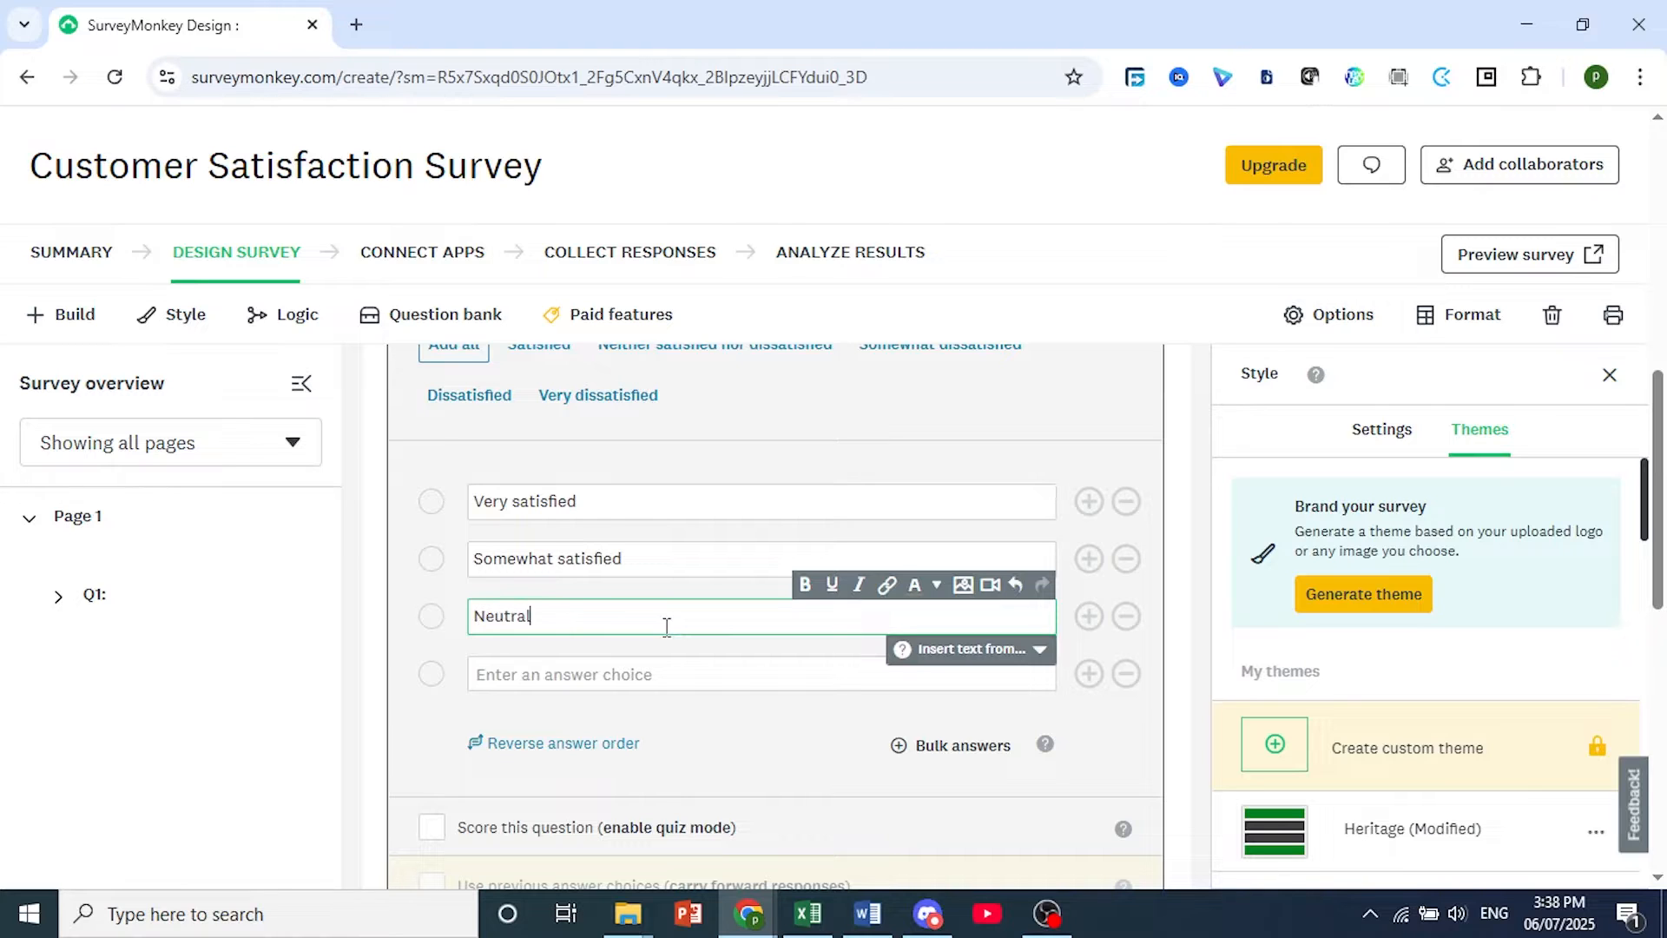
scroll(553, 681, up, 1)
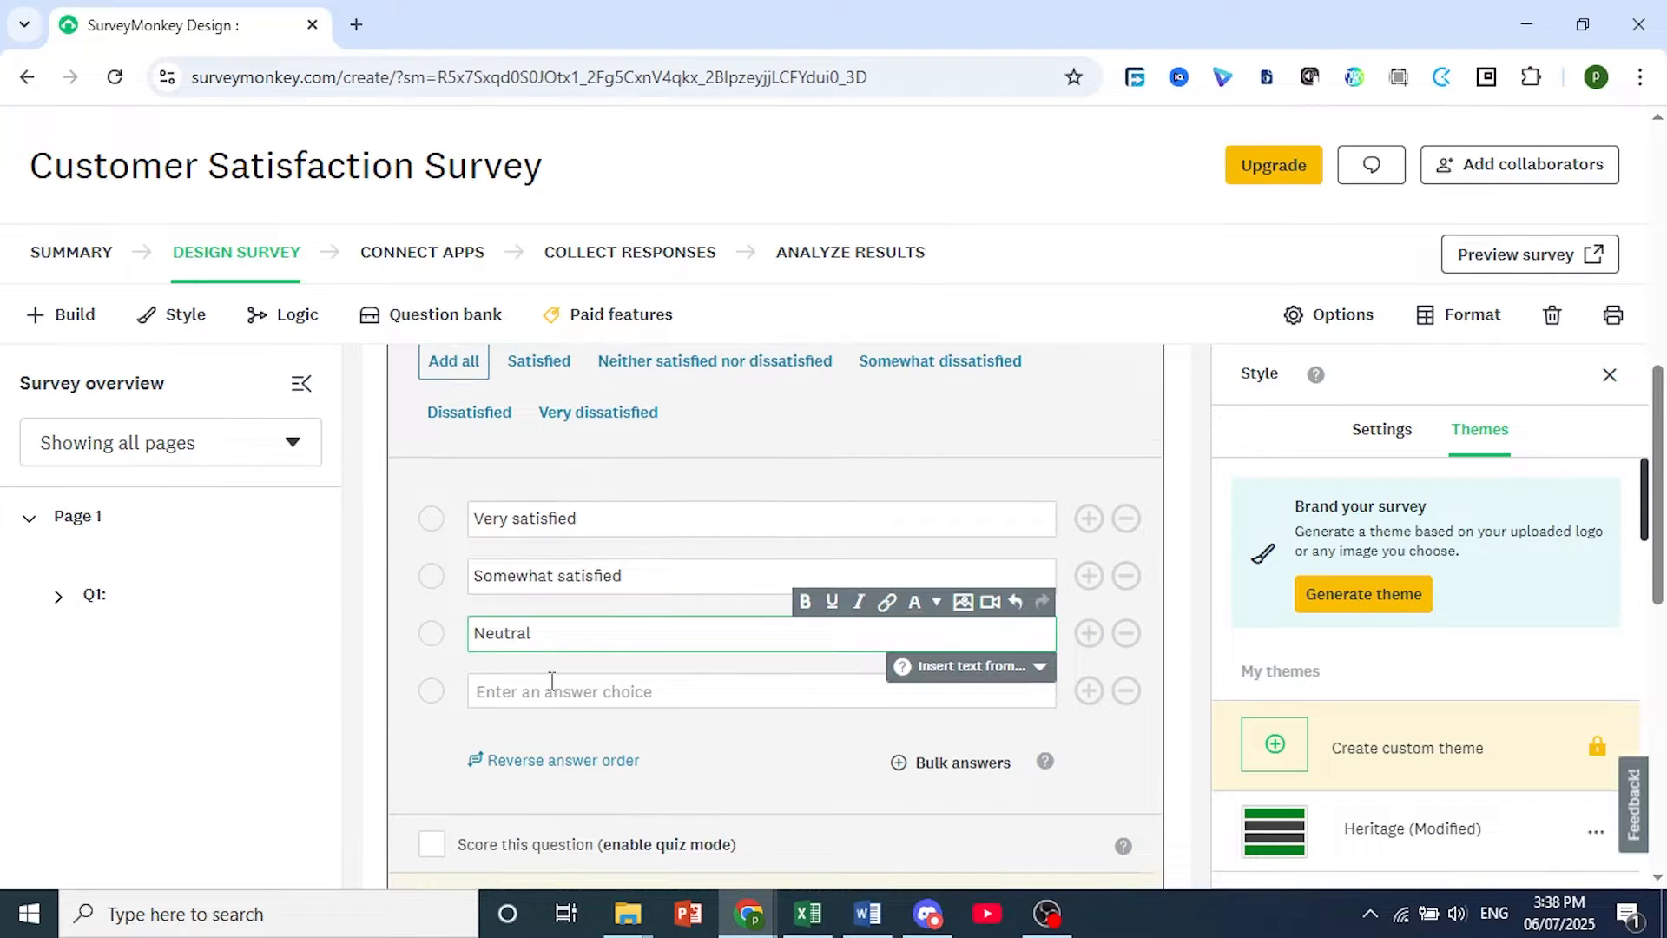
key(Return)
Add the suggested answers "Somewhat dissatisfied" and "Very dissatisfied" after the "Neutral" choice.
click(573, 813)
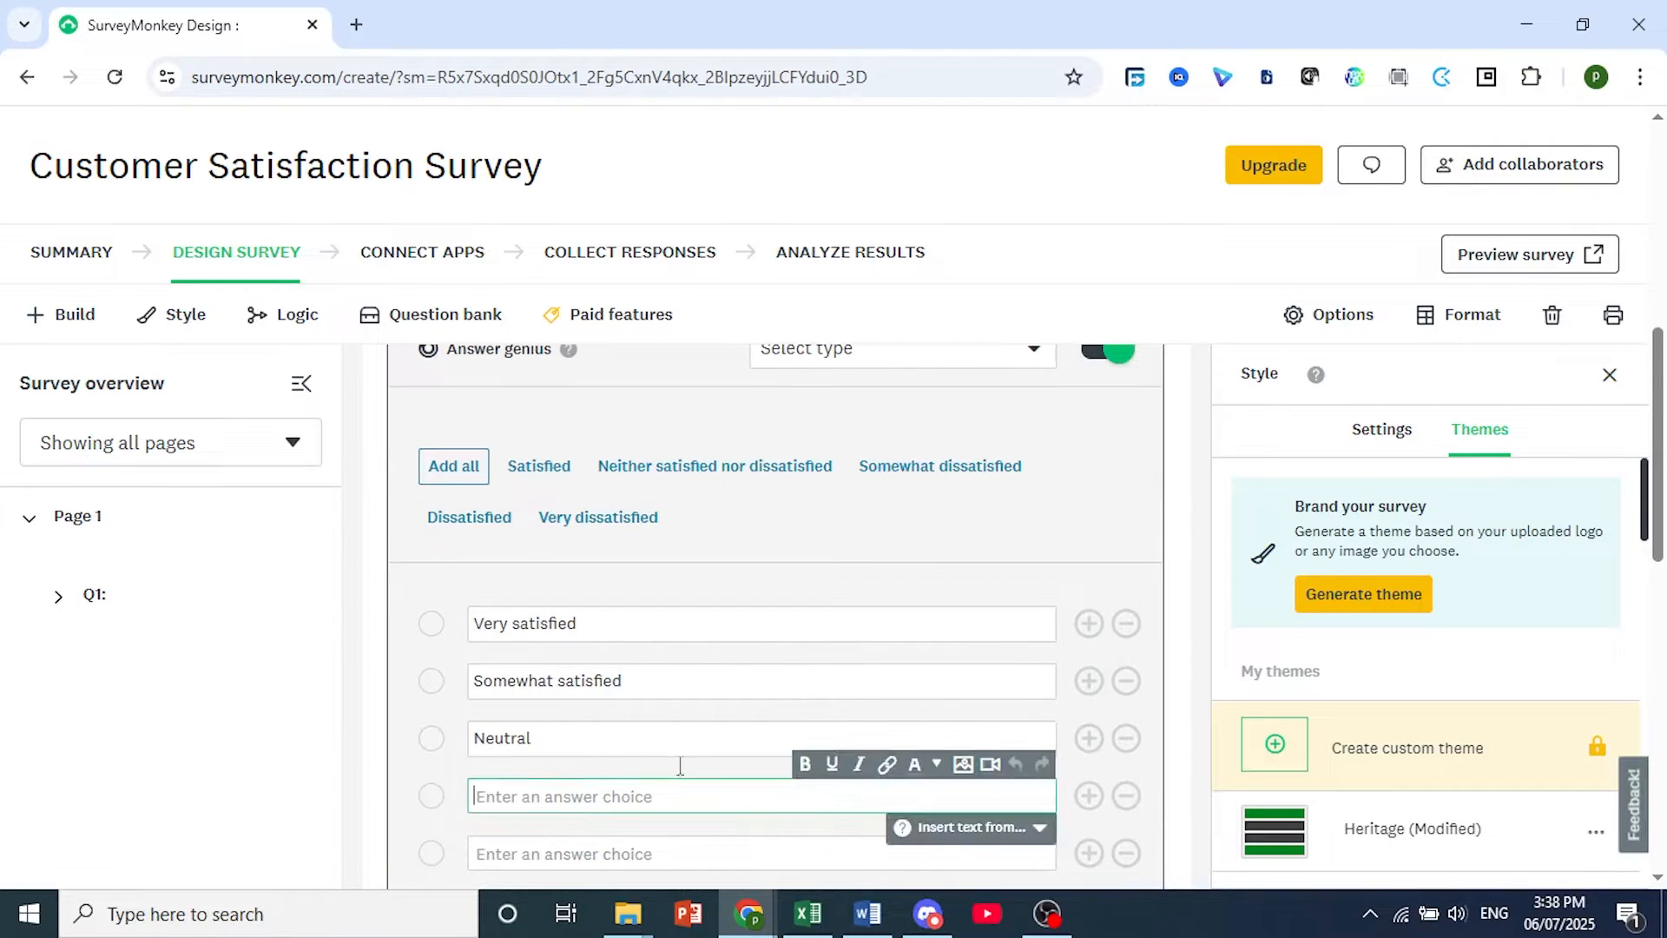
click(954, 467)
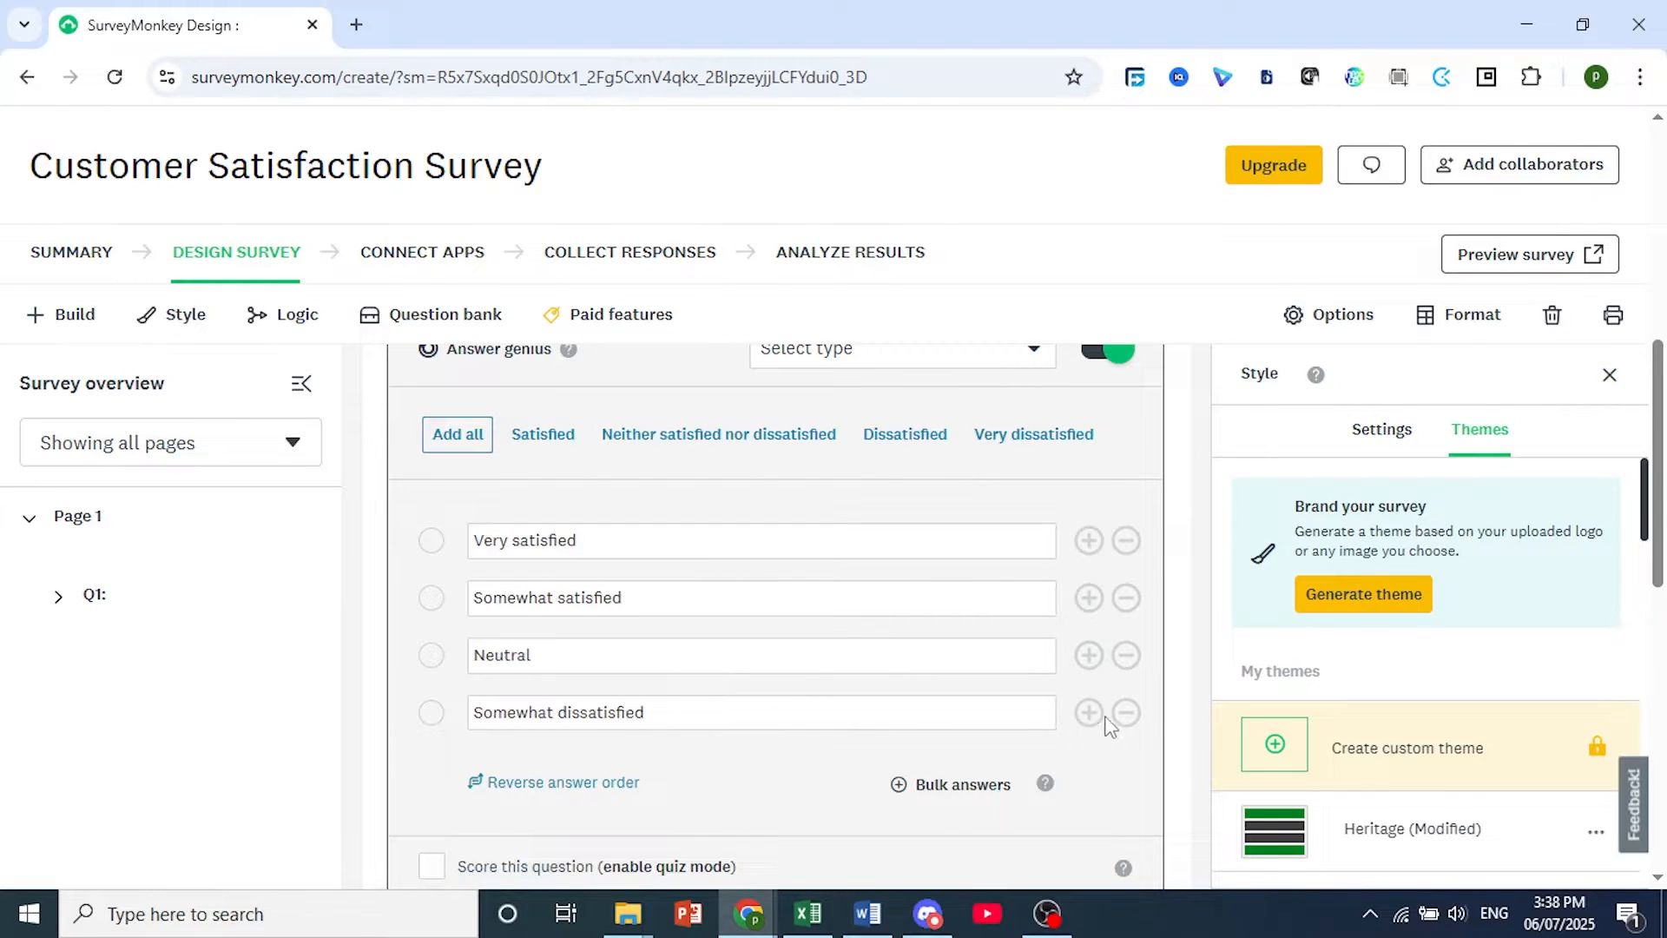
click(1033, 435)
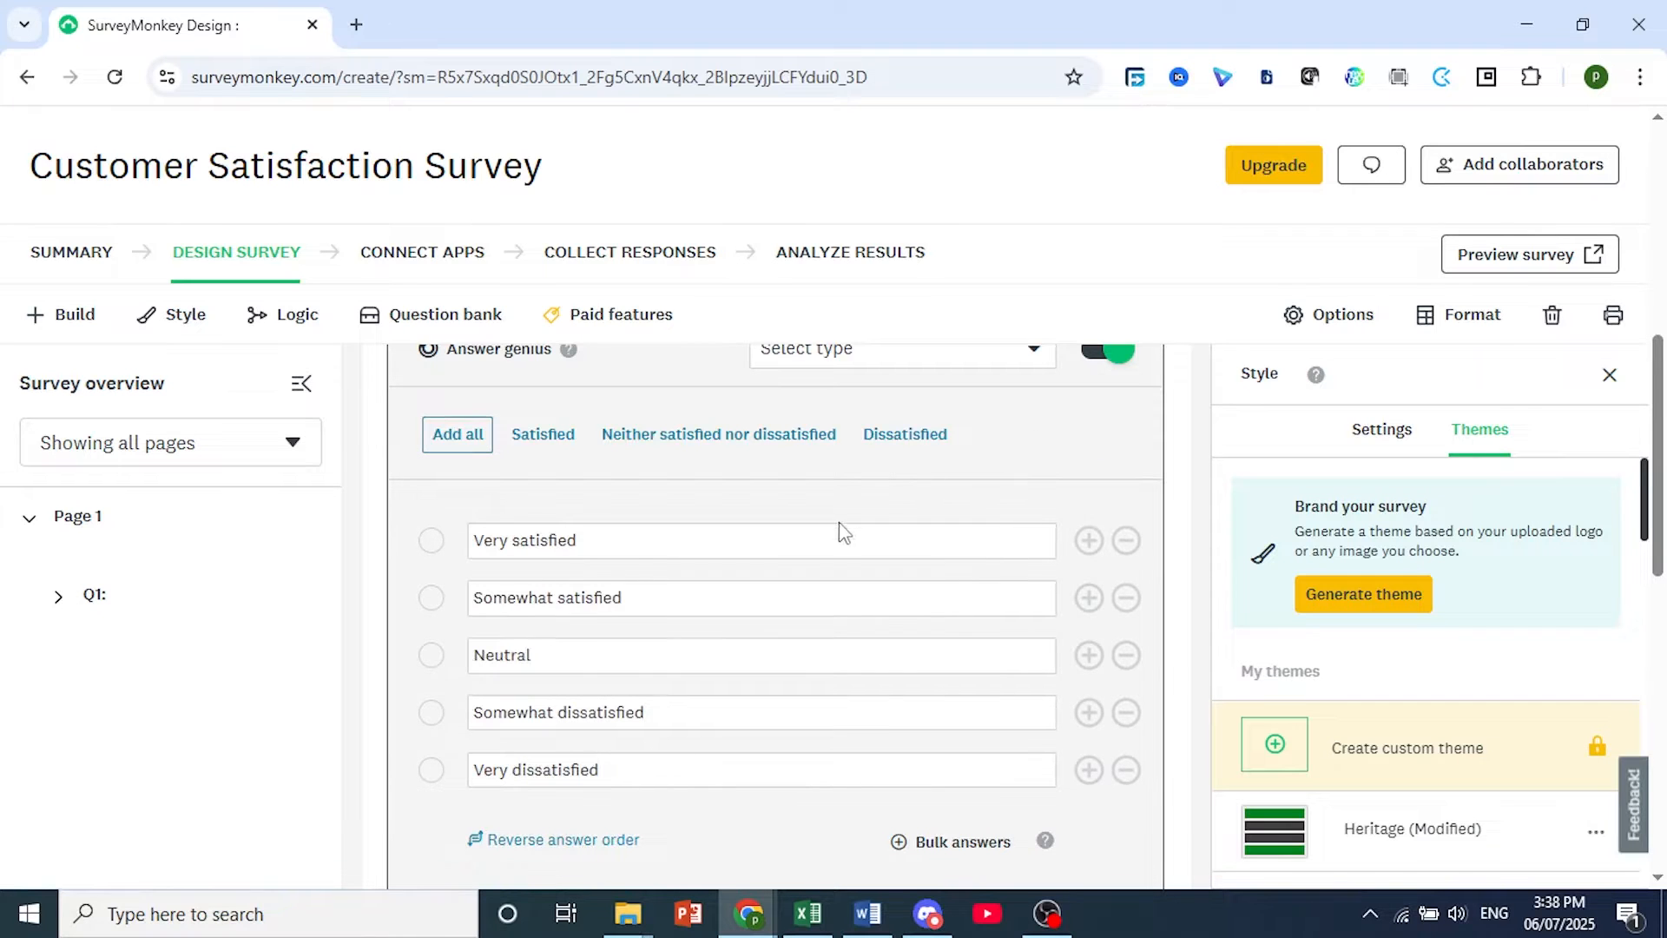
Examine the answer scale types offered by Answer genius for question 1 without choosing one.
scroll(838, 525, up, 3)
scroll(752, 638, down, 3)
click(1222, 912)
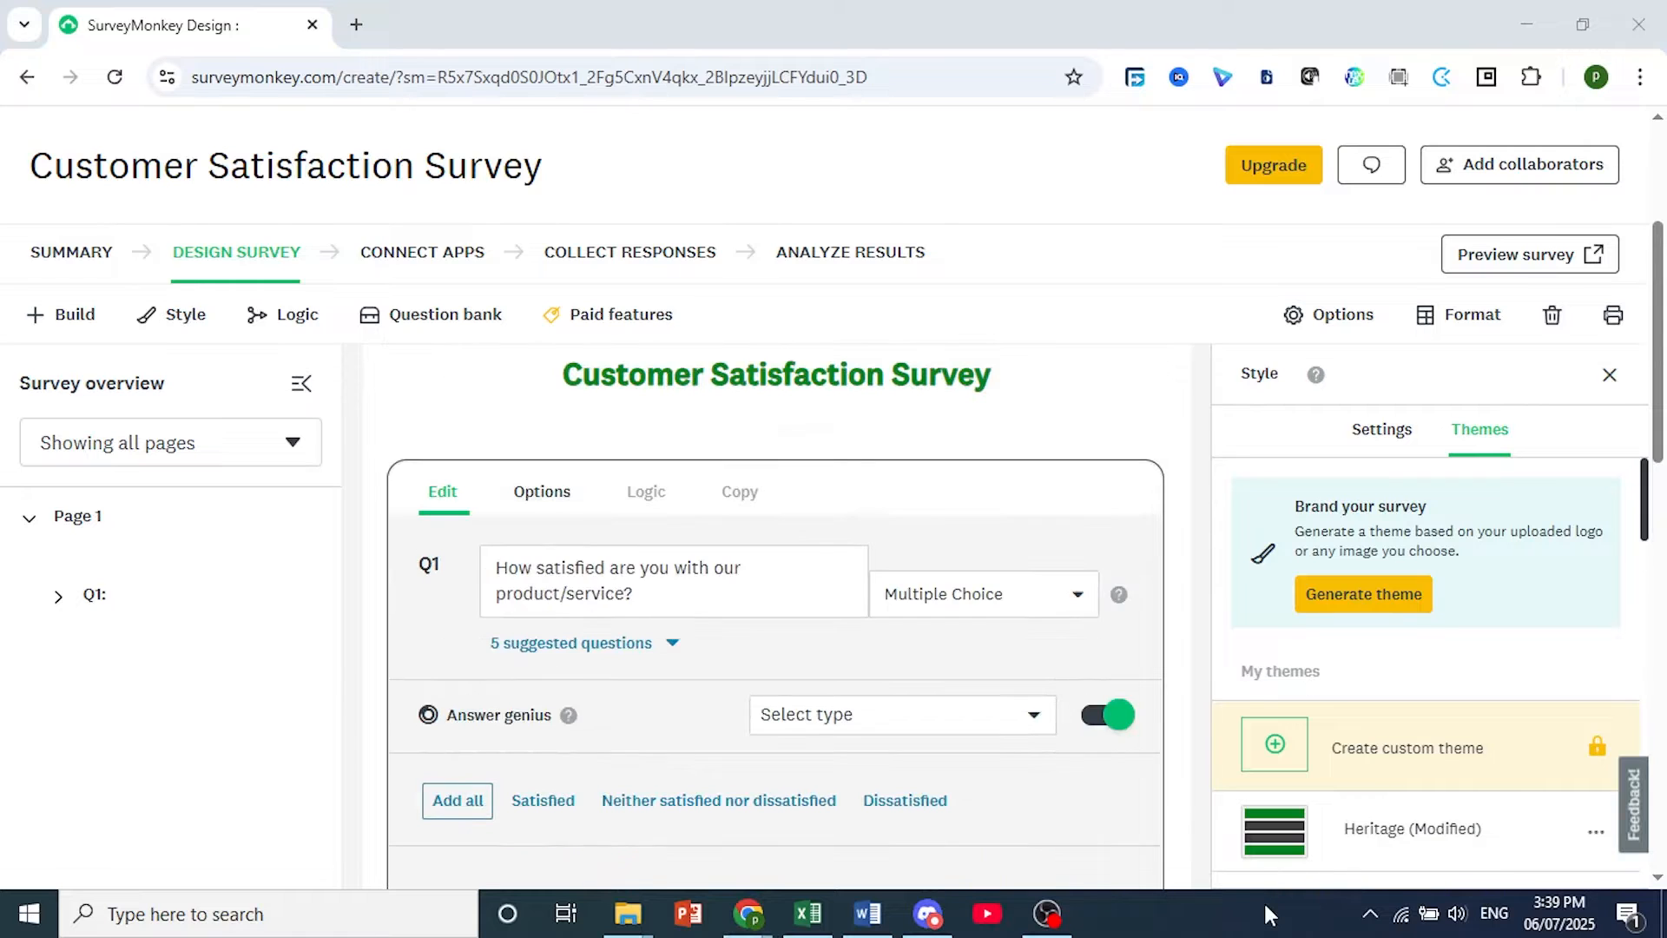
click(568, 714)
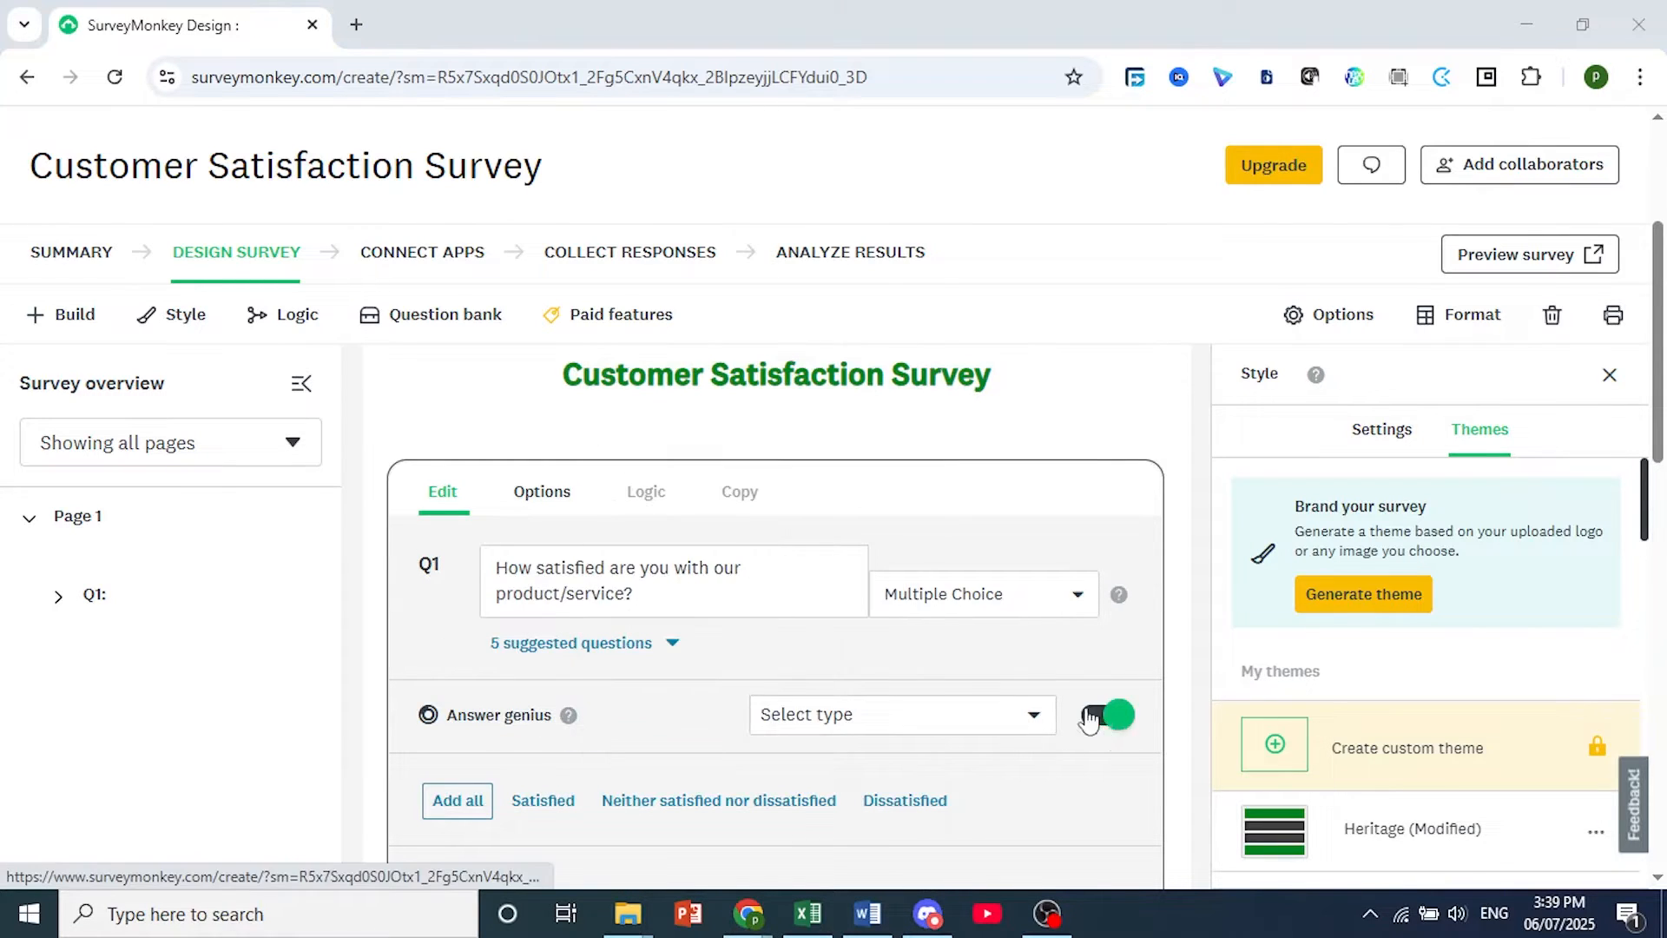
click(975, 726)
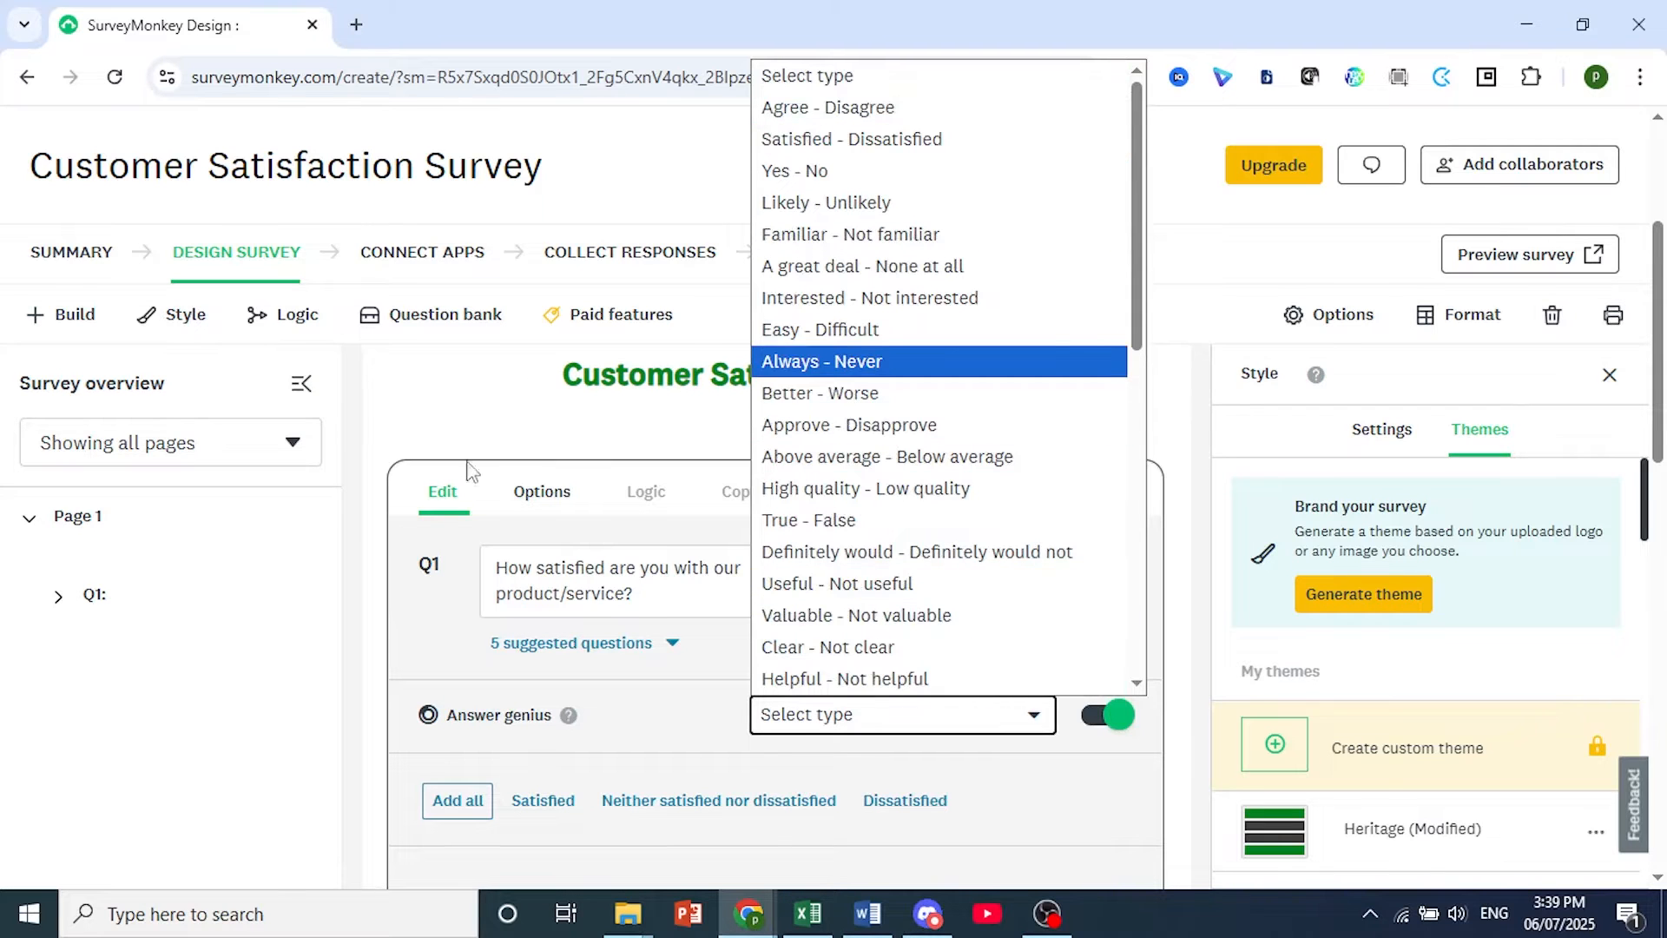
click(396, 677)
scroll(482, 748, down, 2)
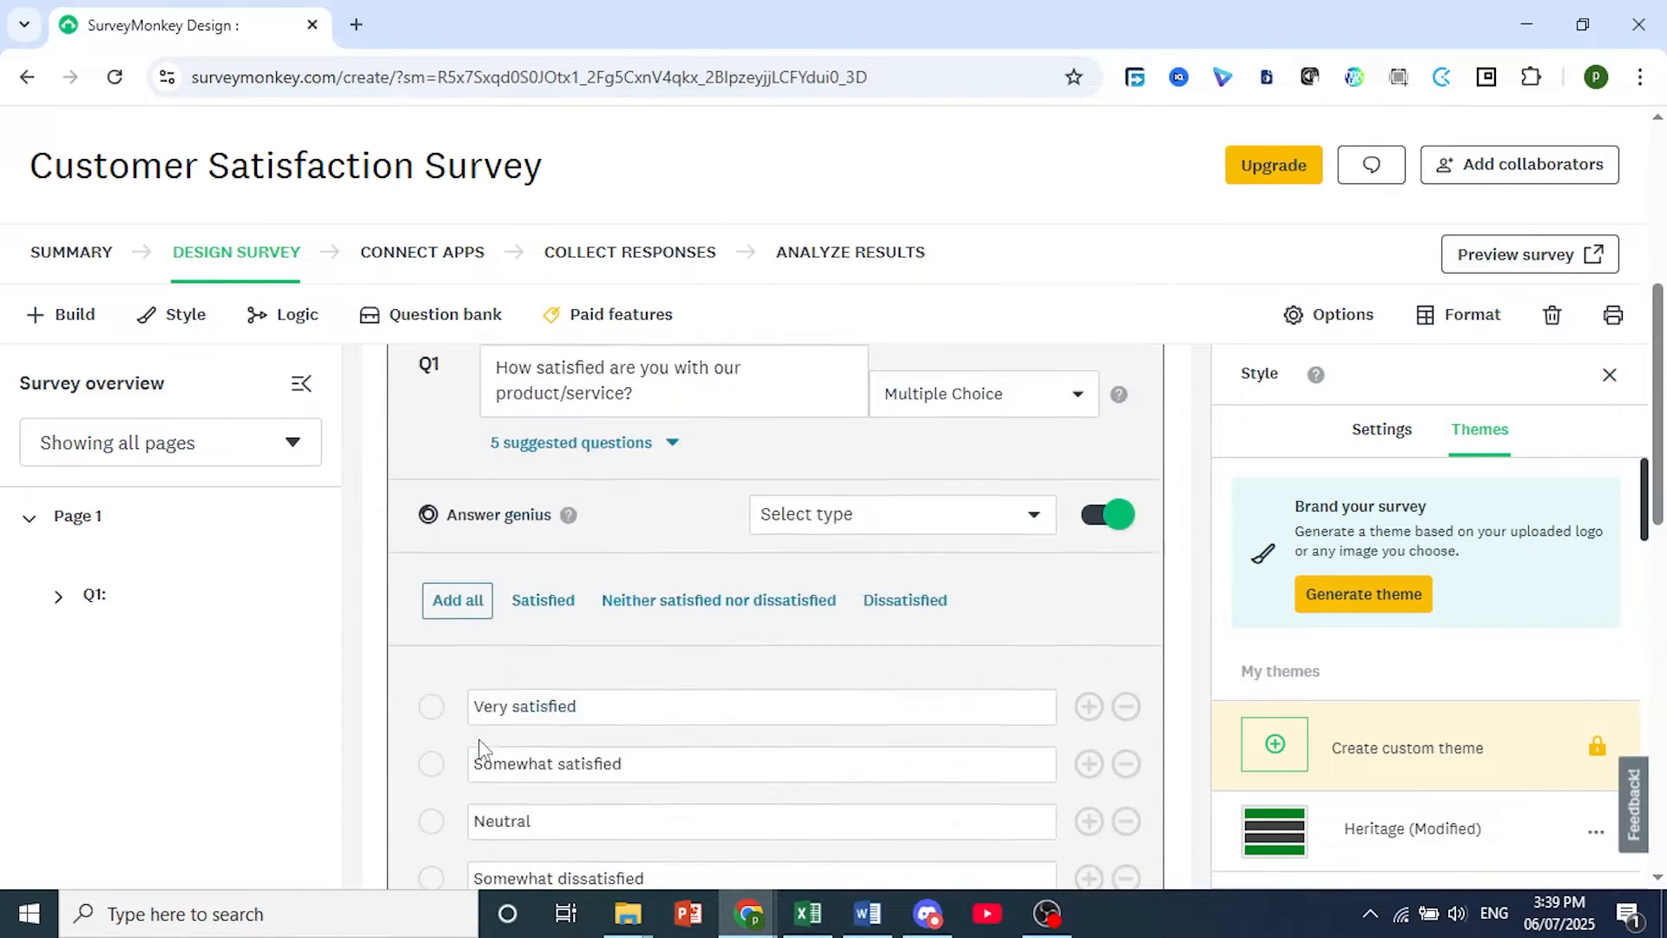
Make an answer to question 1 required in its question options and save the question.
scroll(529, 608, up, 4)
click(538, 615)
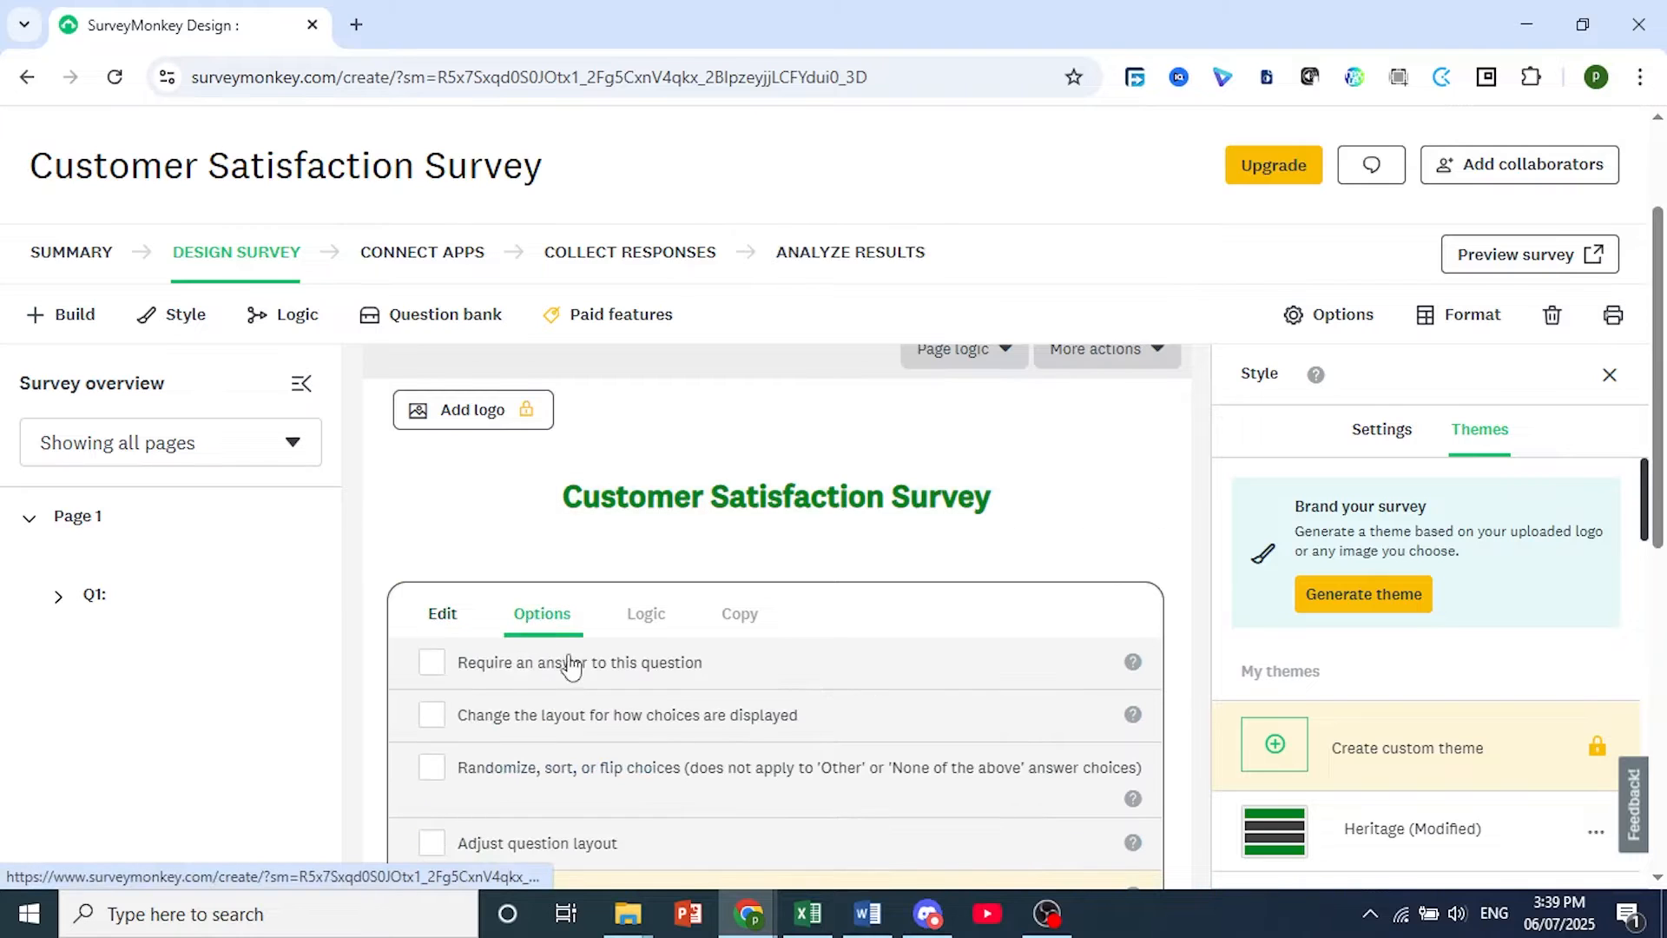
scroll(504, 625, down, 1)
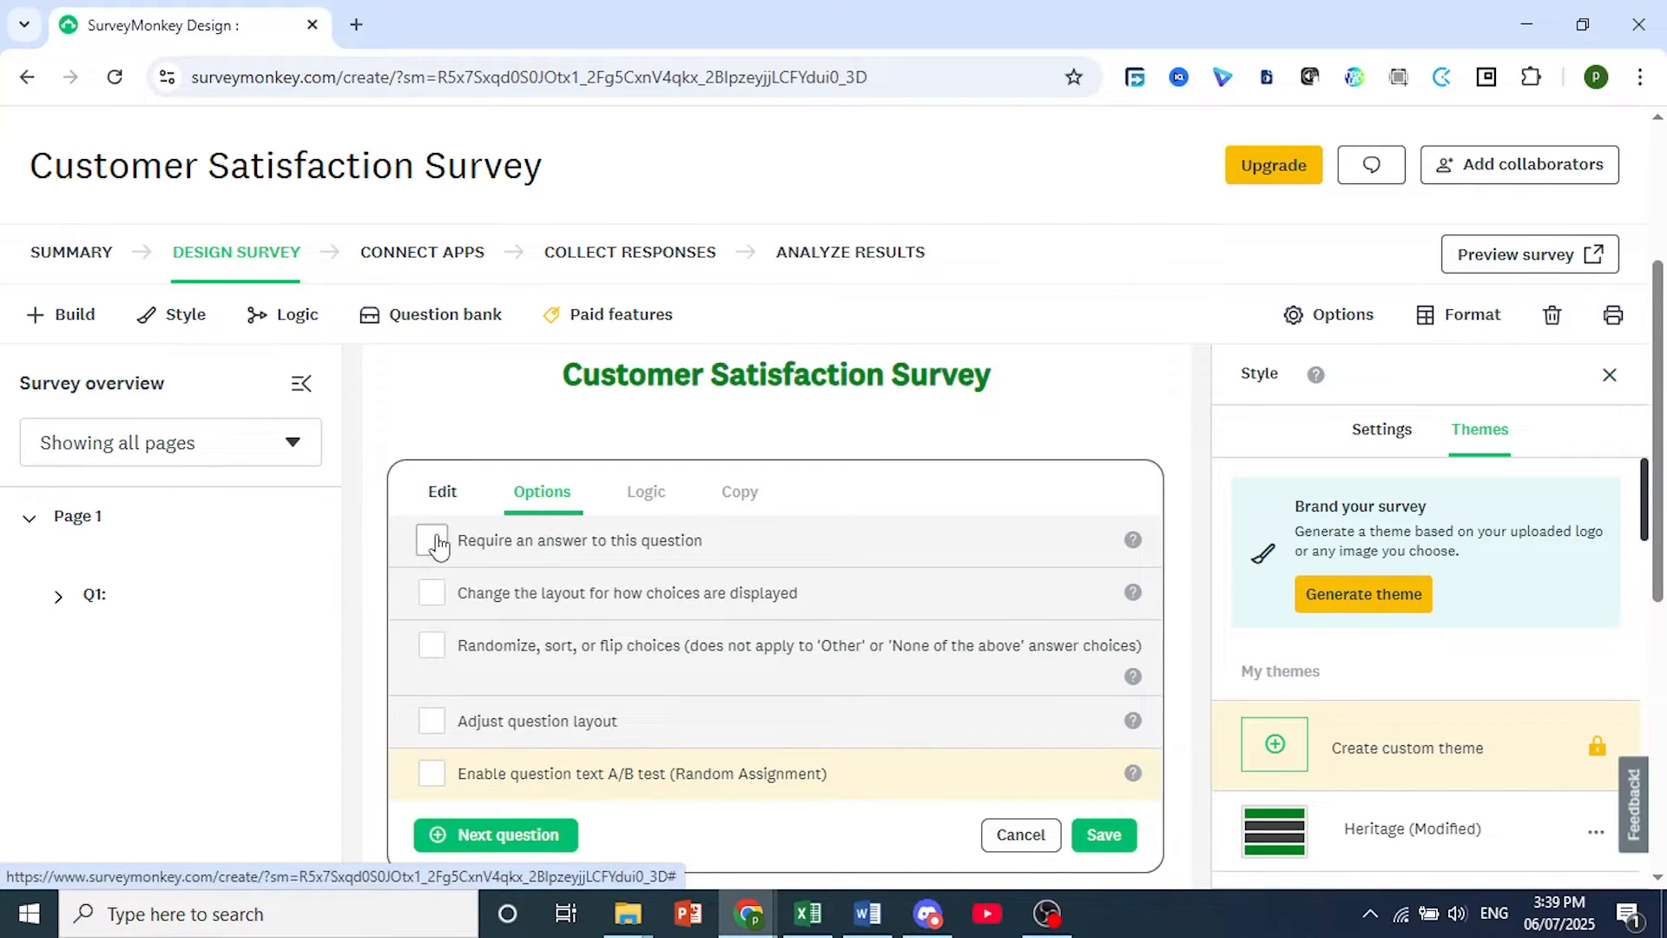
click(435, 542)
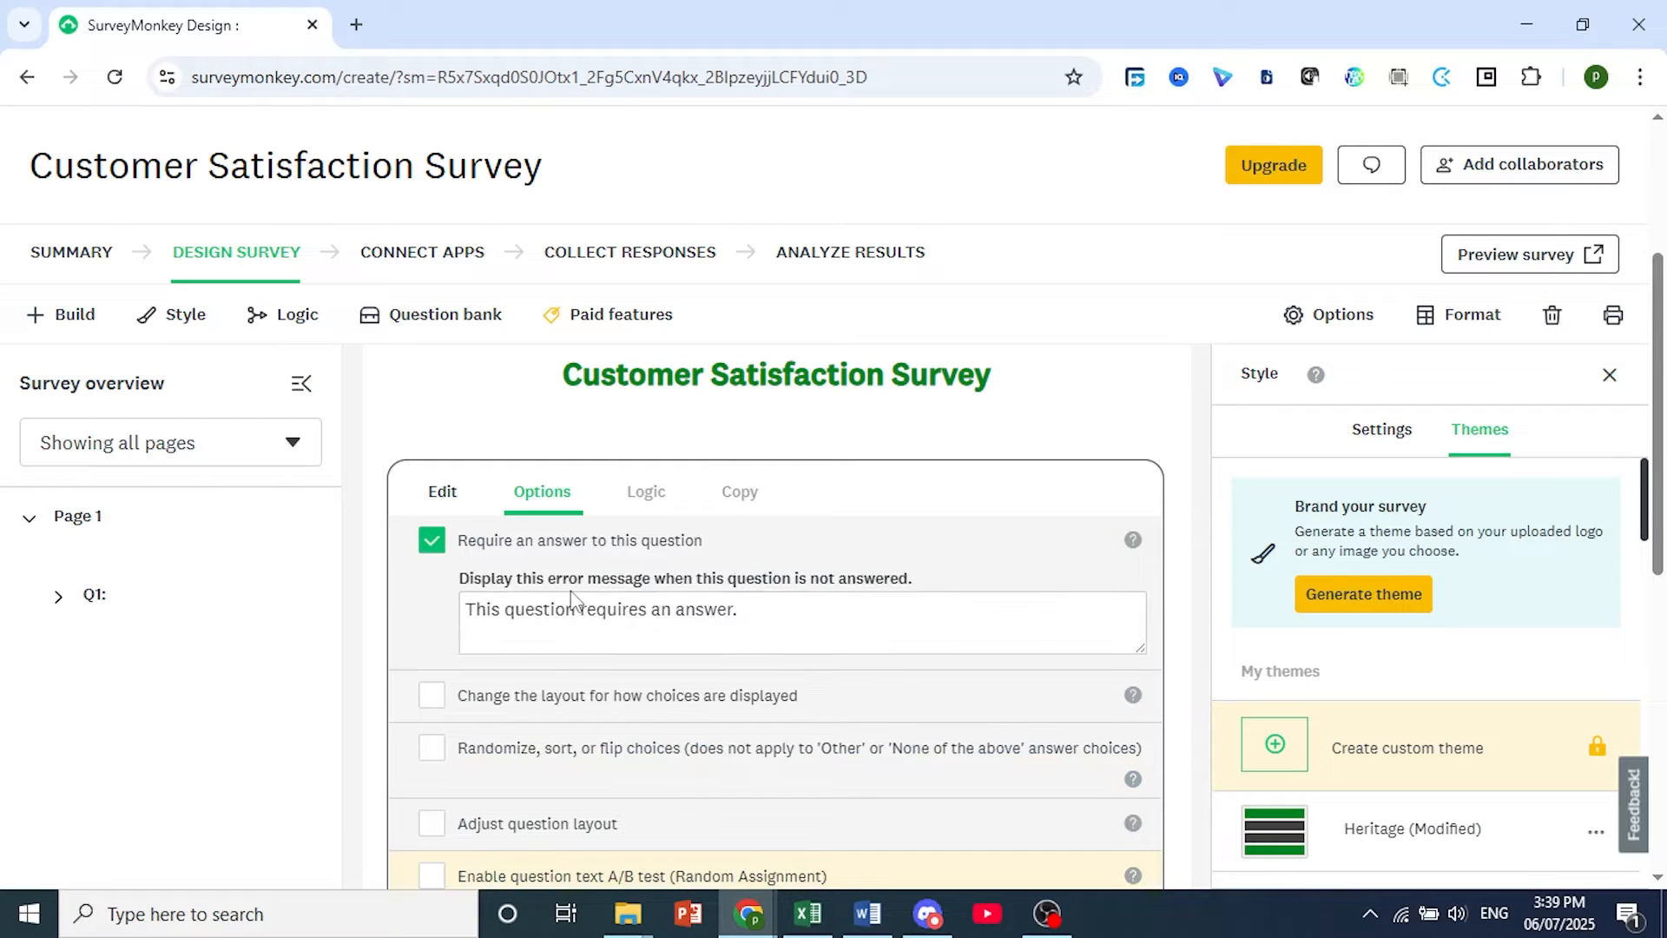
scroll(599, 599, down, 1)
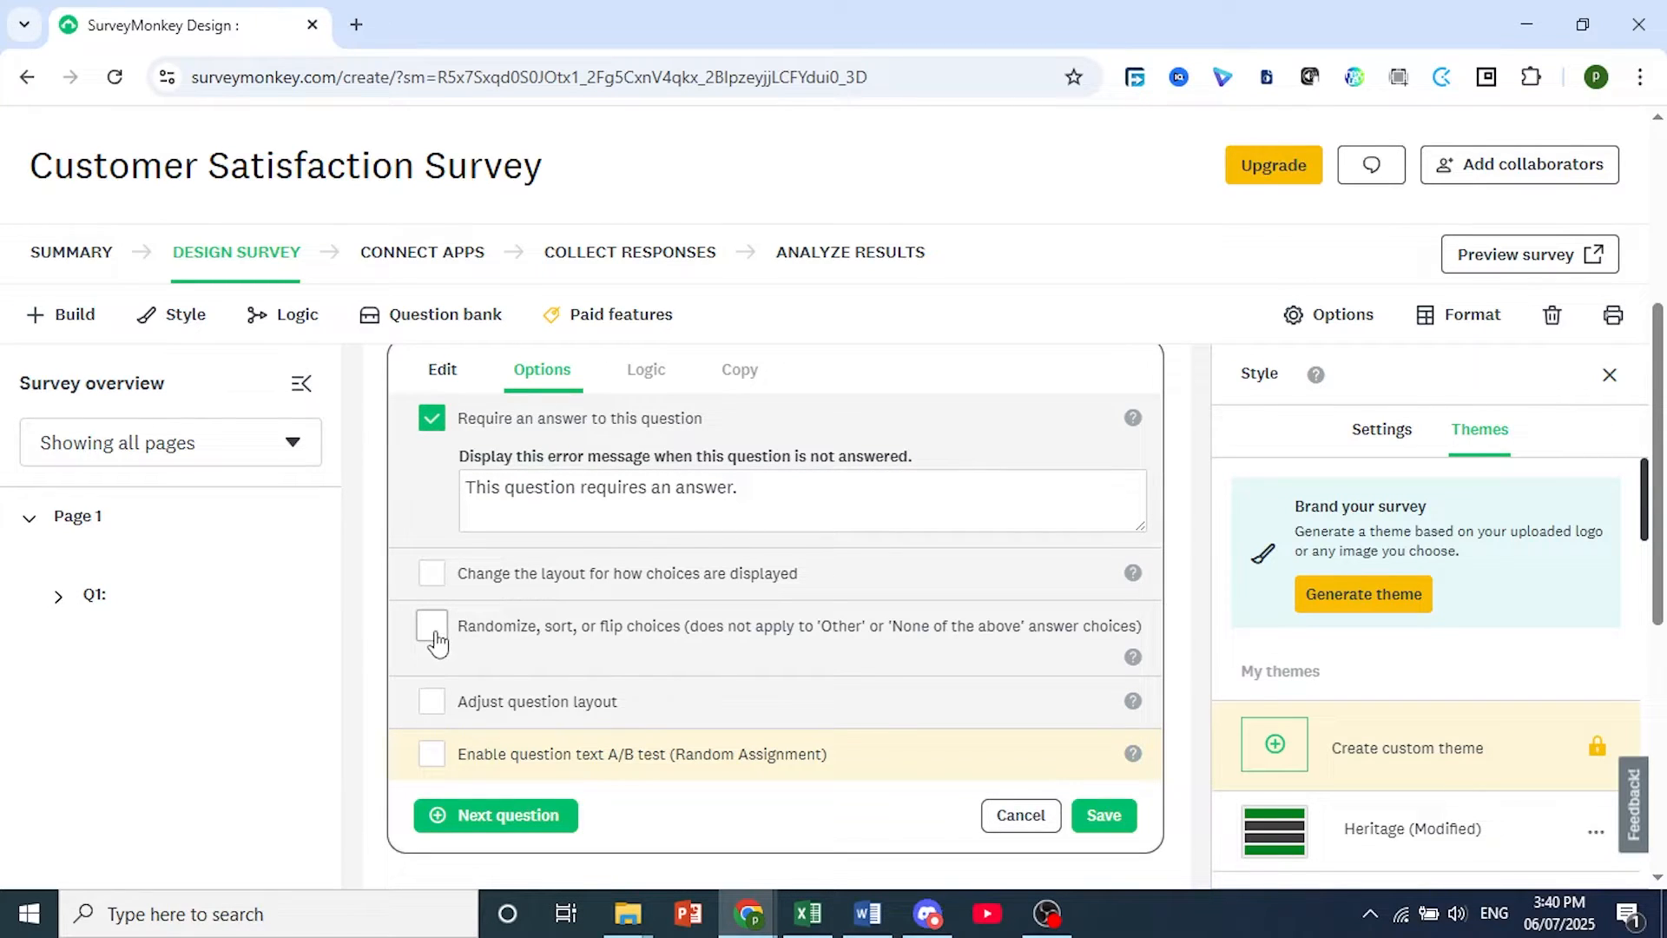
click(1107, 821)
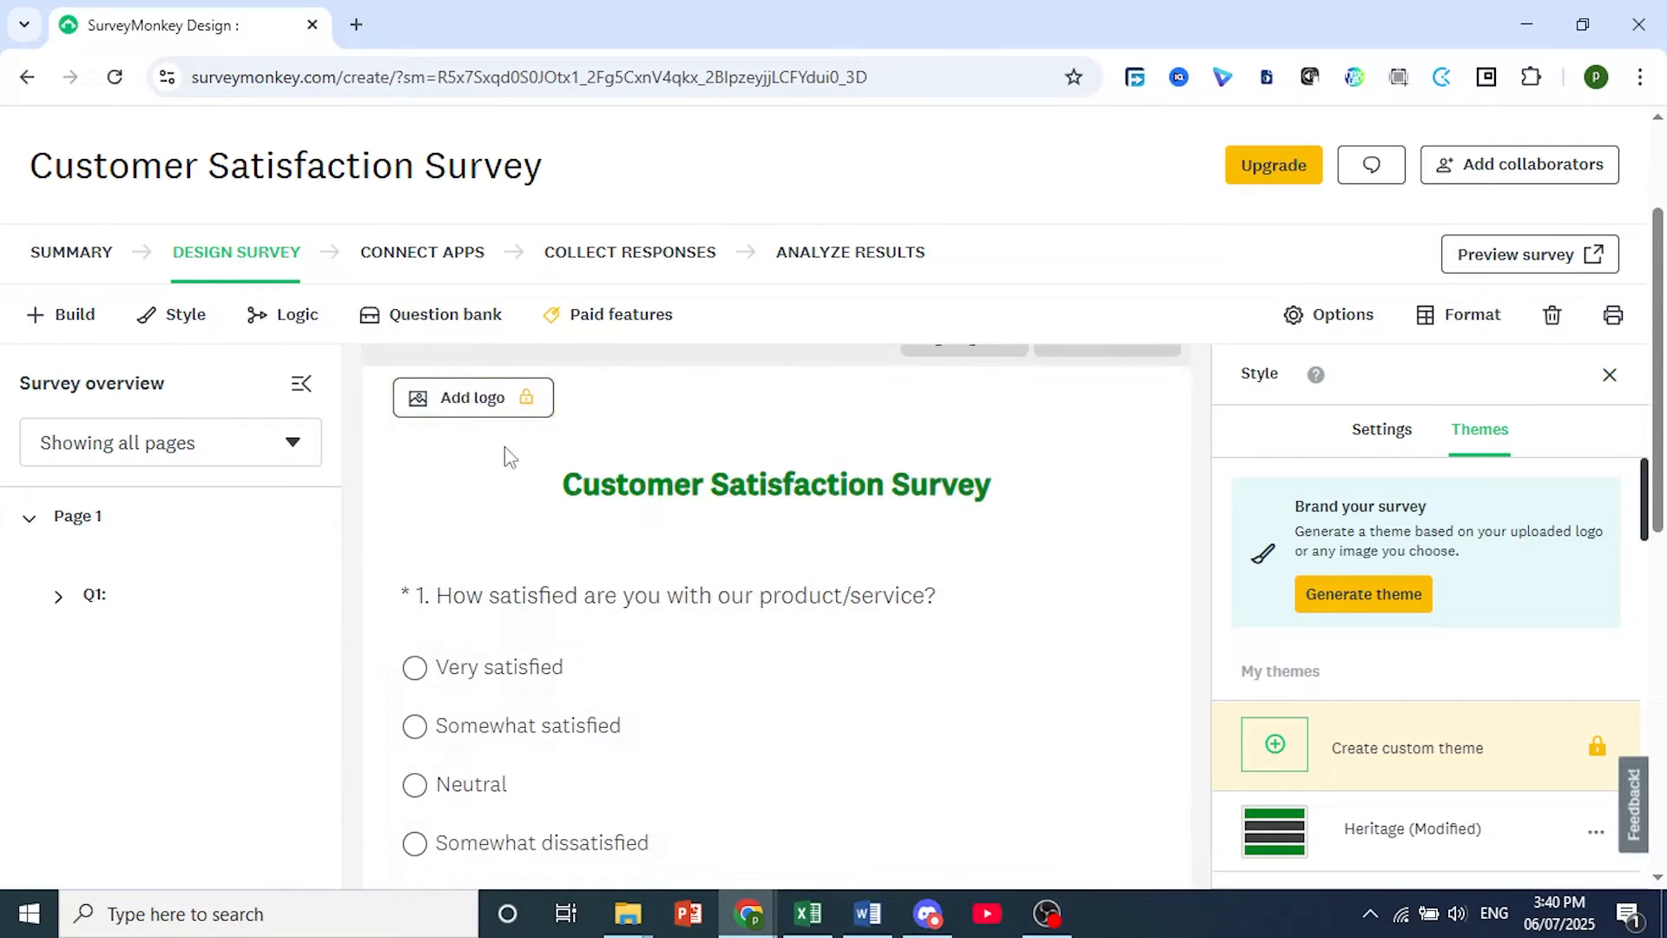
Review question 1 with its answer choices and the editing actions offered for it on the survey page.
scroll(596, 559, down, 3)
scroll(433, 525, up, 3)
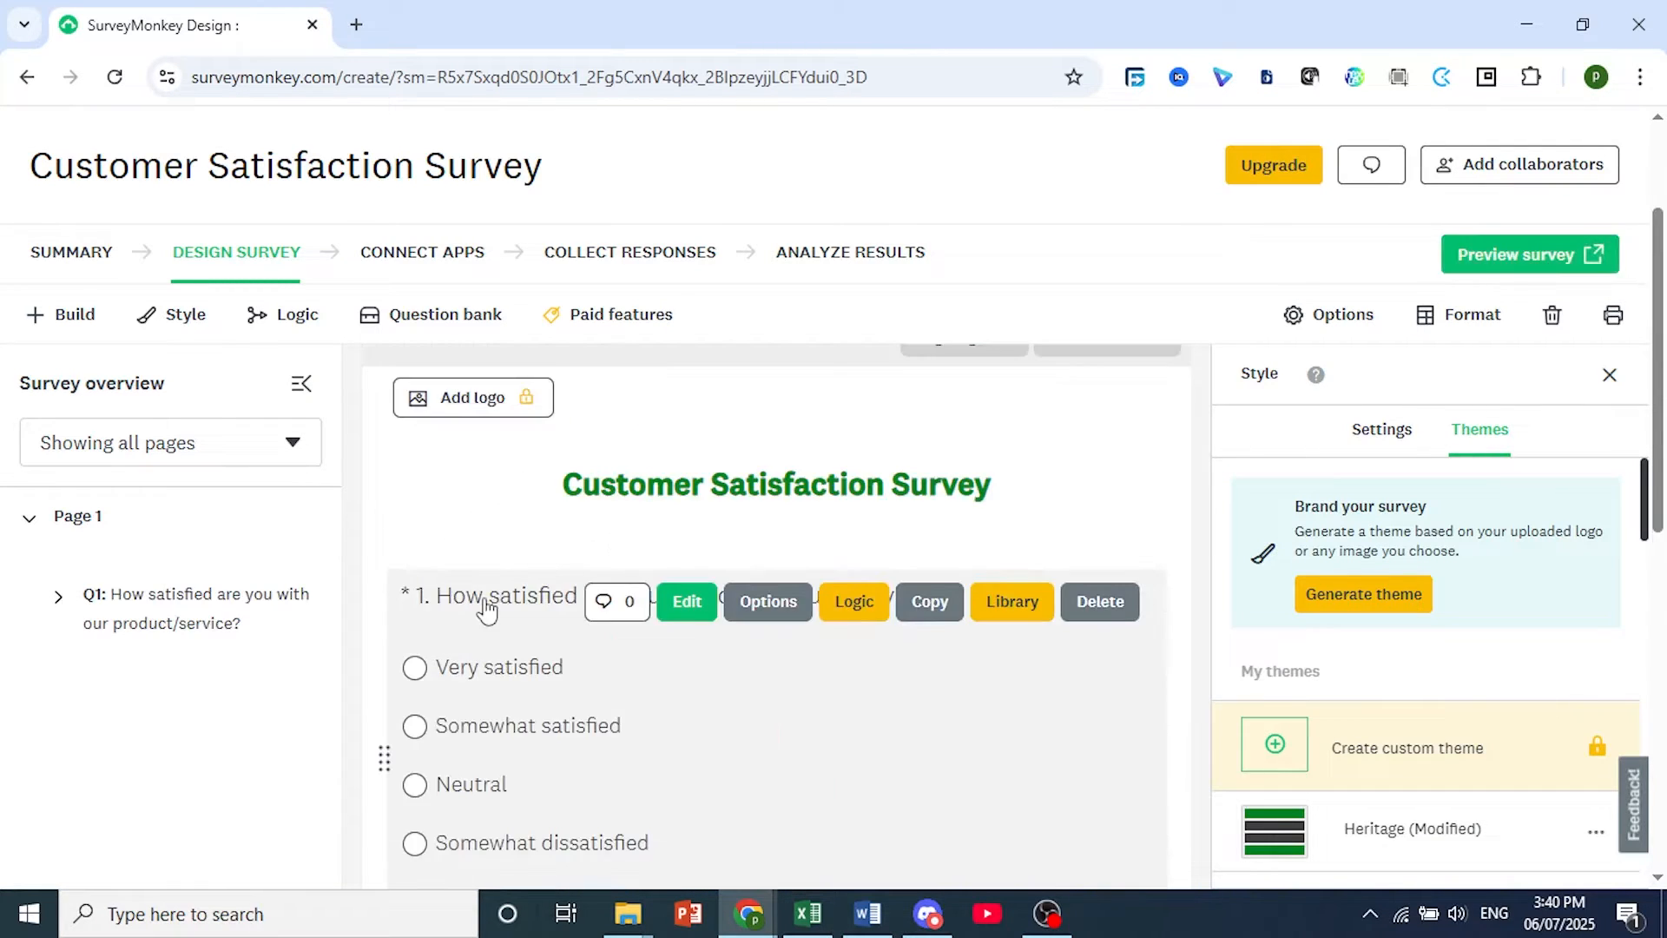
scroll(486, 608, down, 4)
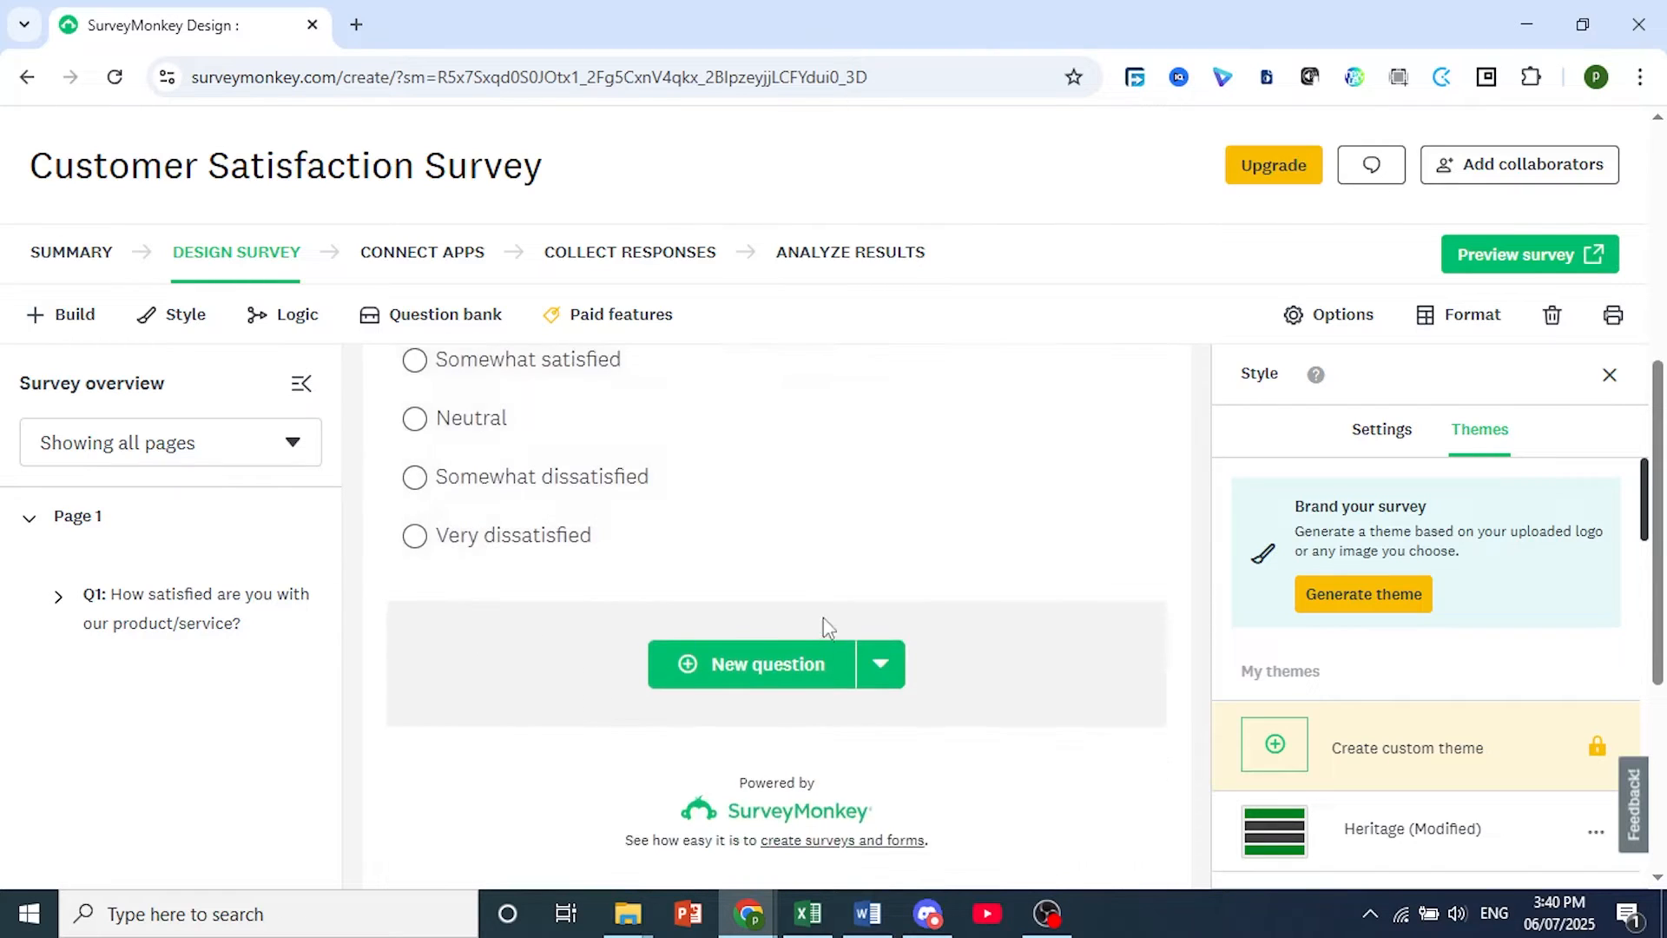
scroll(823, 627, up, 3)
mouse_move(853, 479)
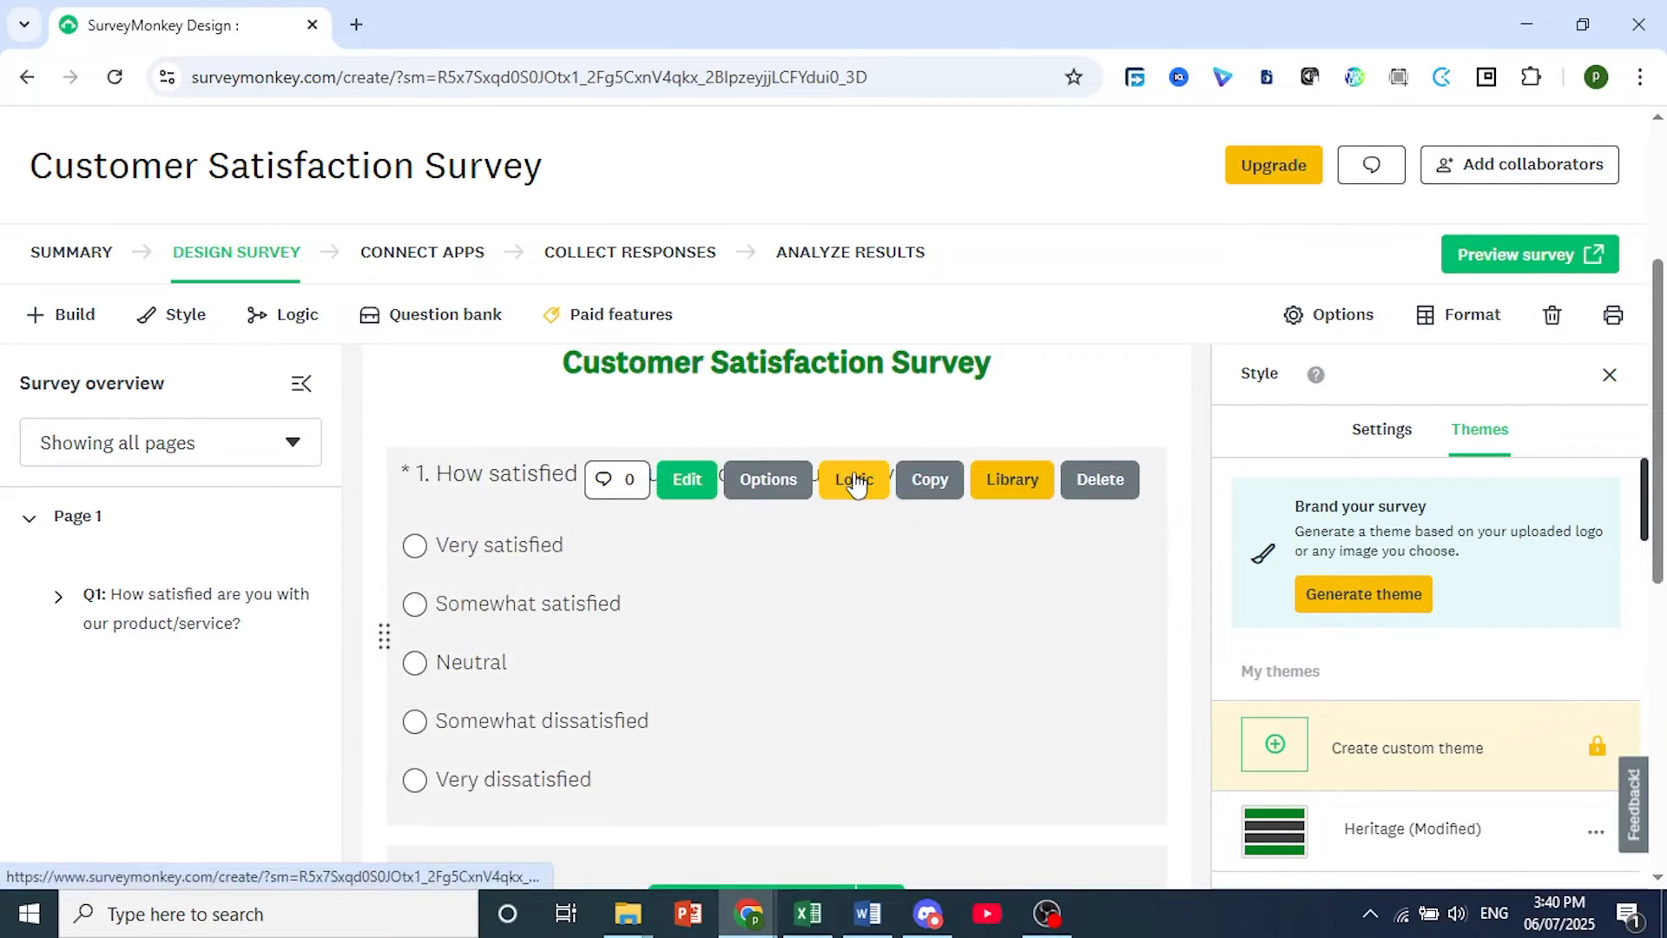
scroll(864, 608, down, 2)
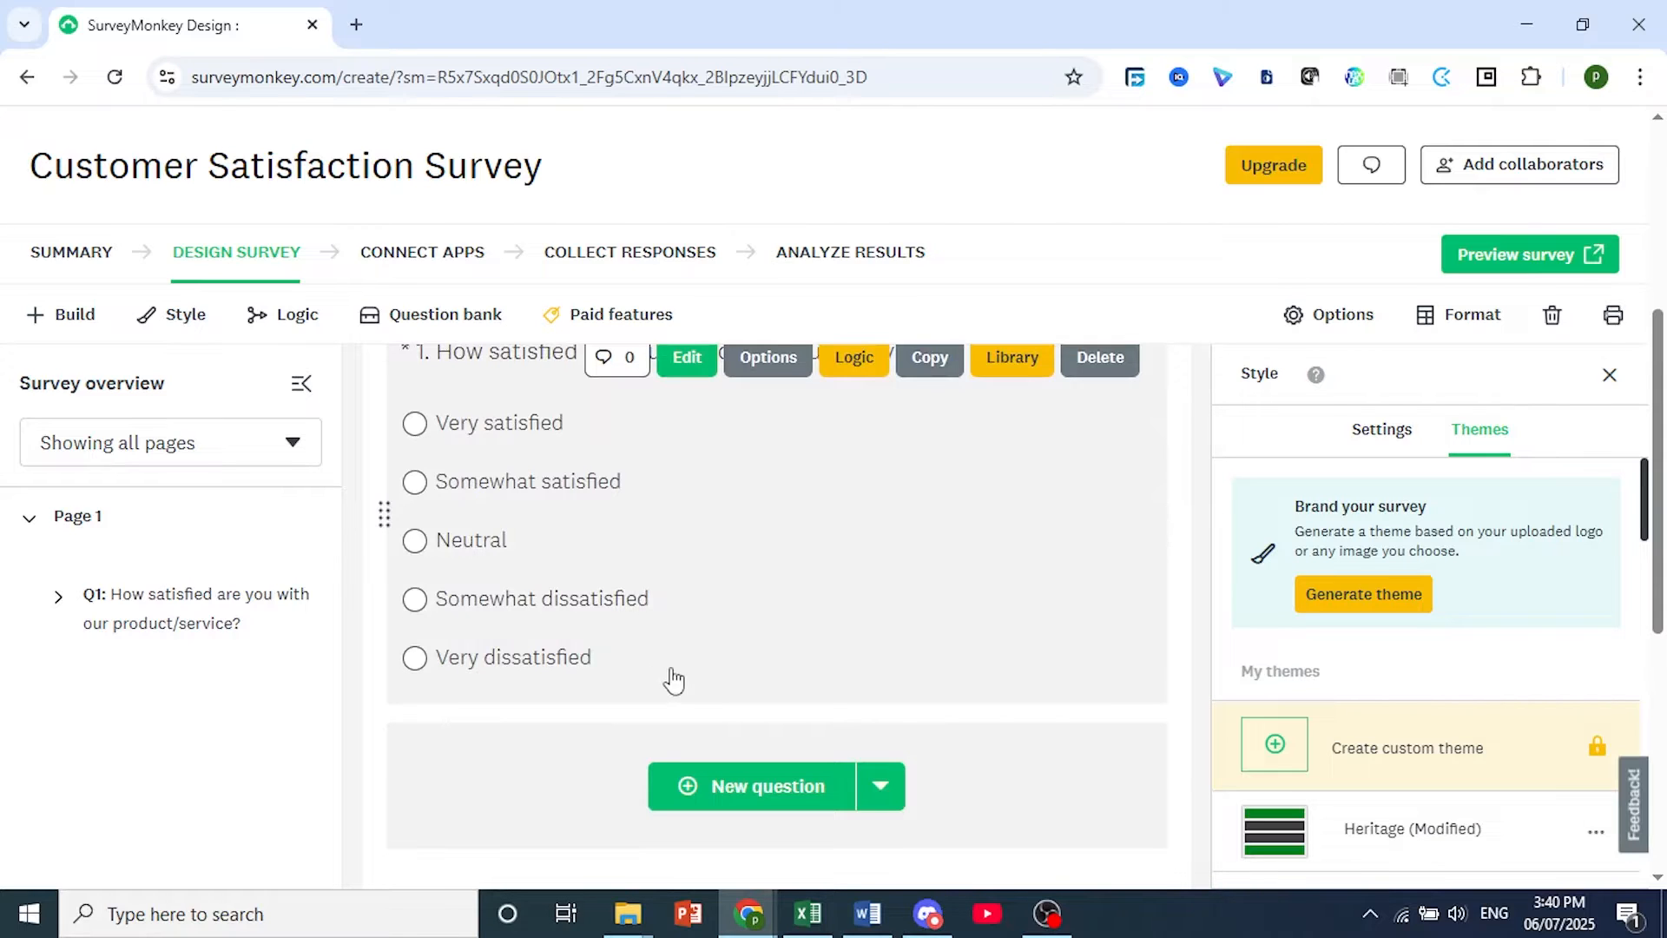
scroll(721, 722, down, 1)
scroll(722, 721, down, 1)
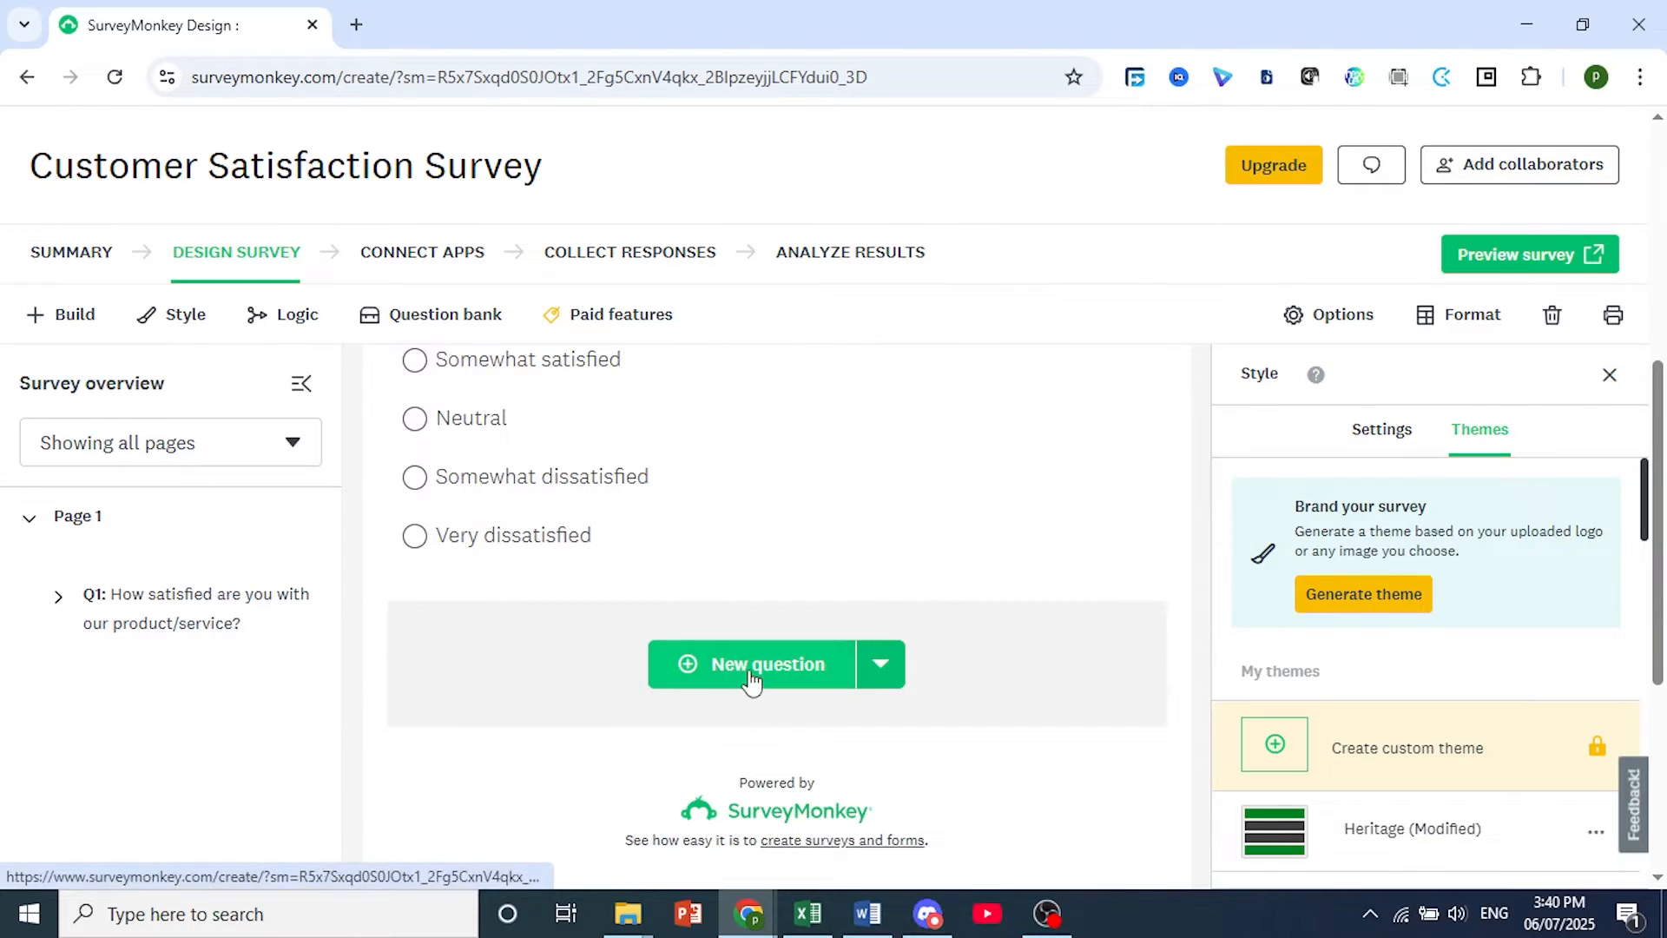
scroll(752, 682, up, 3)
scroll(729, 633, up, 3)
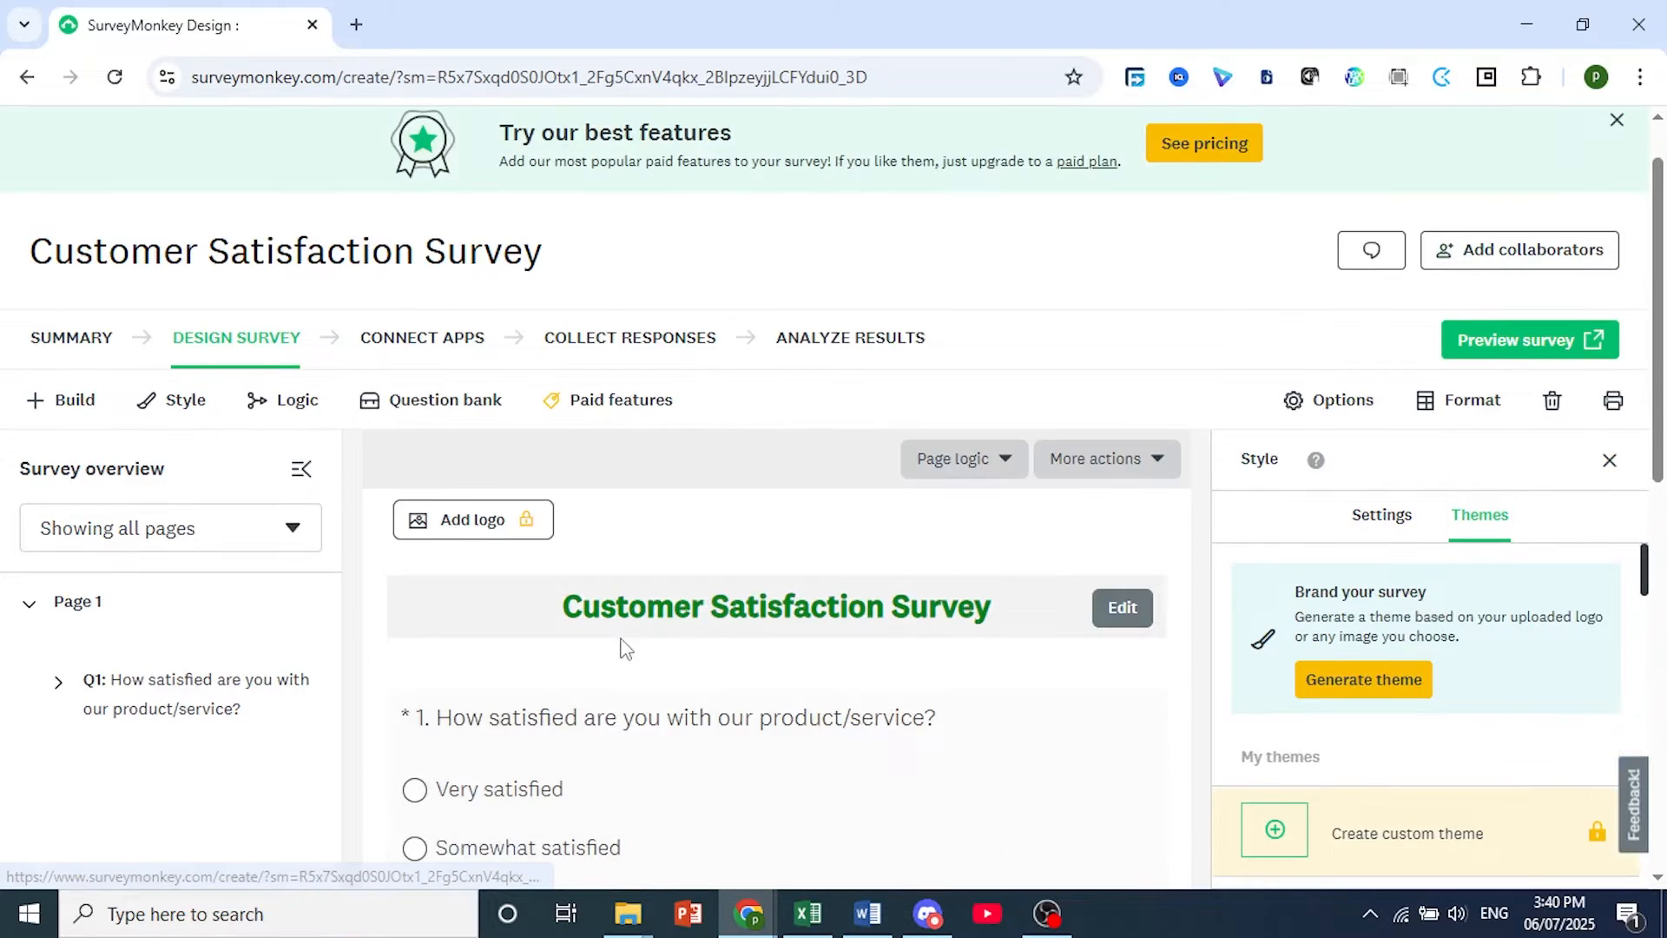
Add question 2 as a Comment Box with the text "What do you like most about our product/service?".
scroll(868, 613, down, 7)
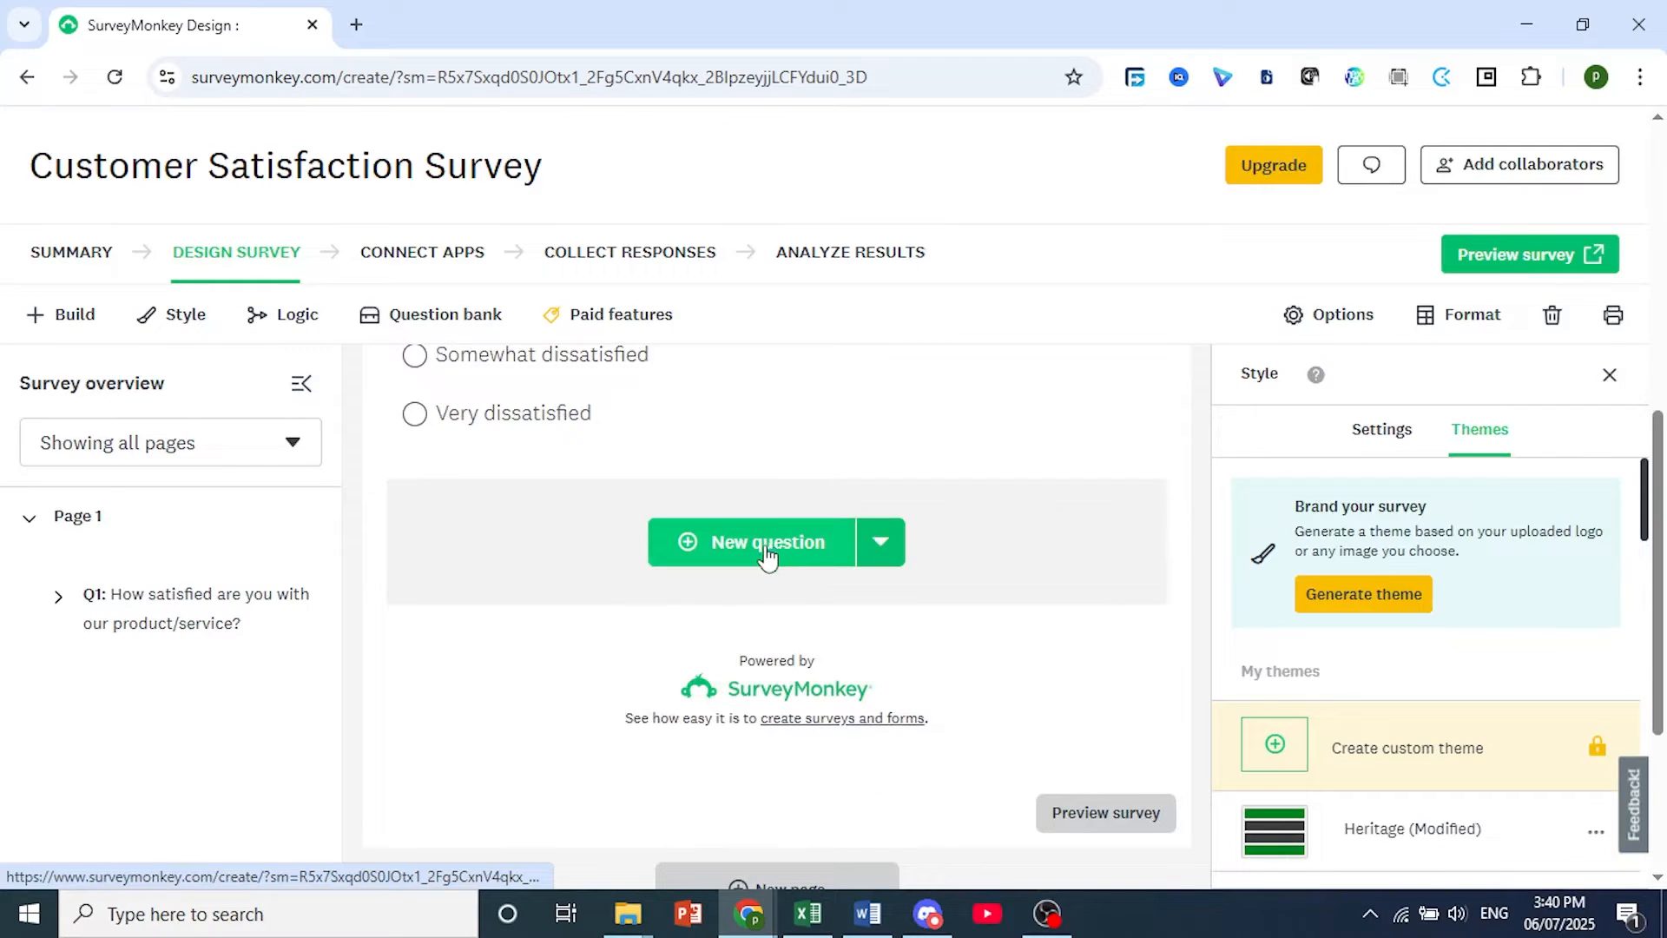
click(761, 560)
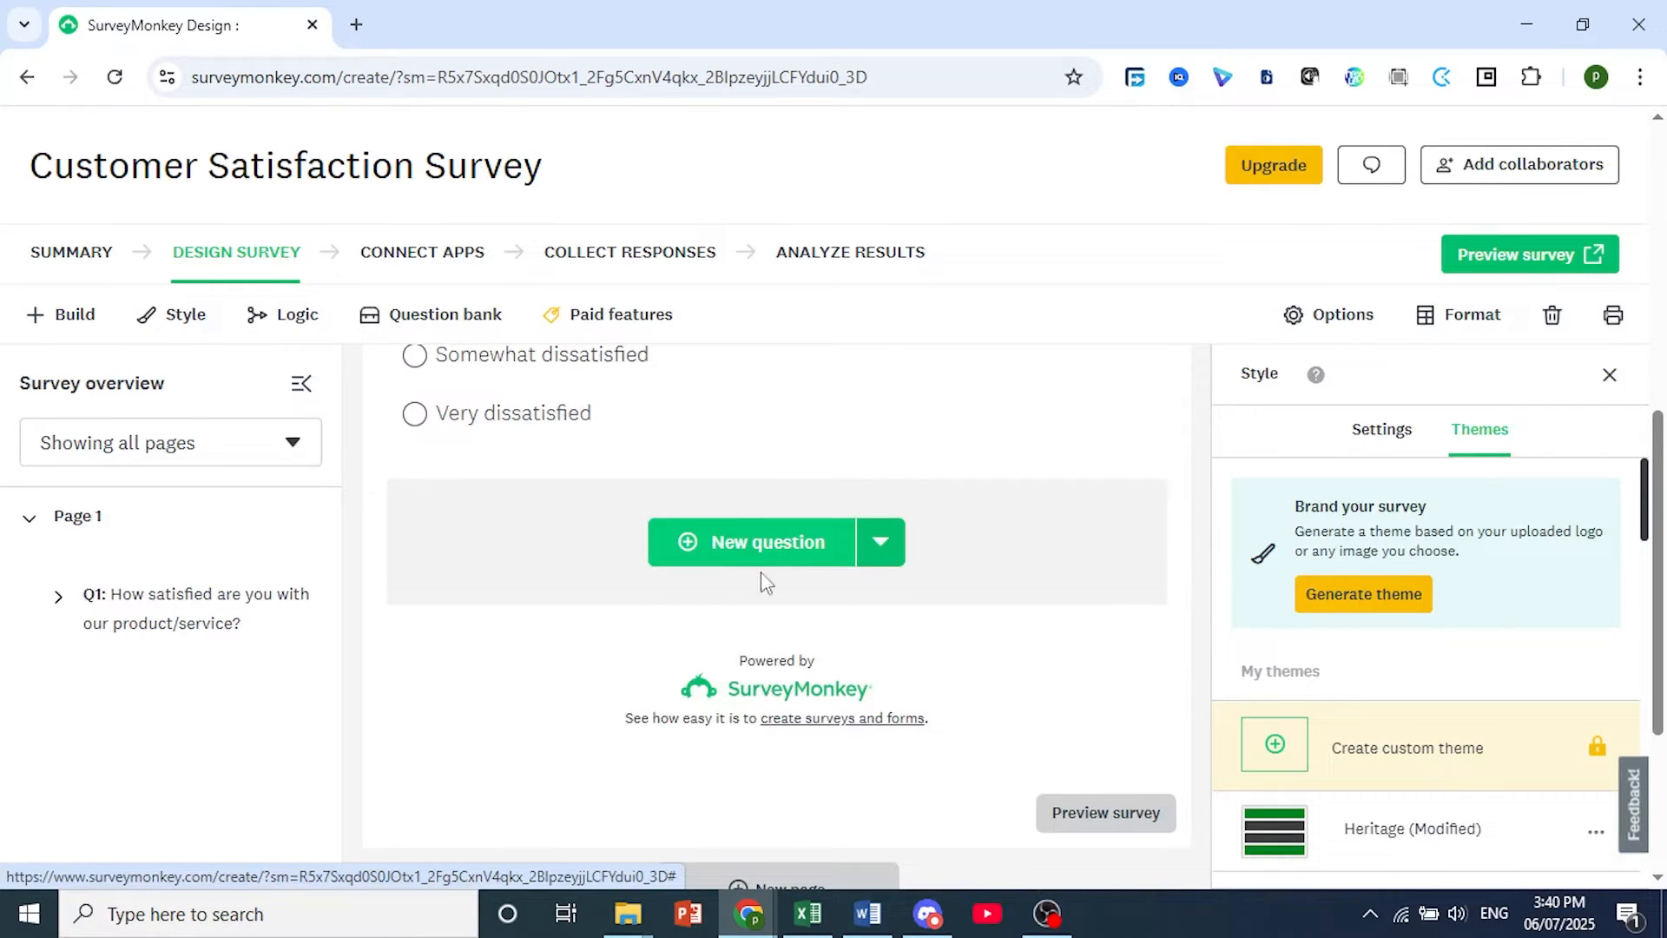
click(819, 543)
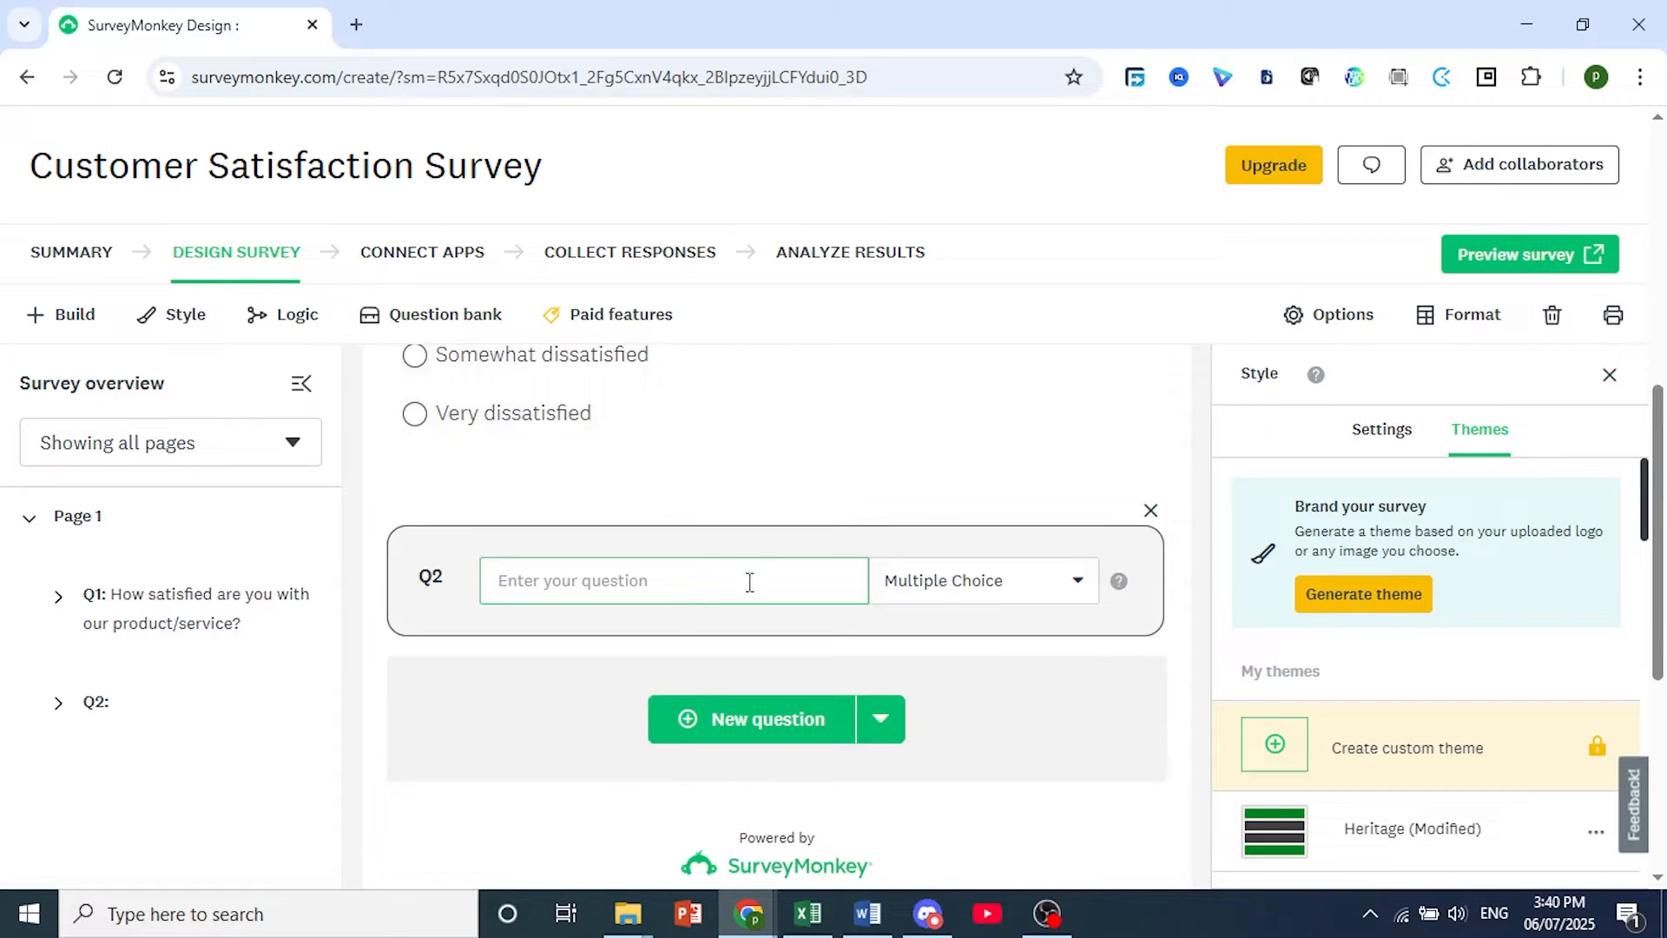
click(947, 581)
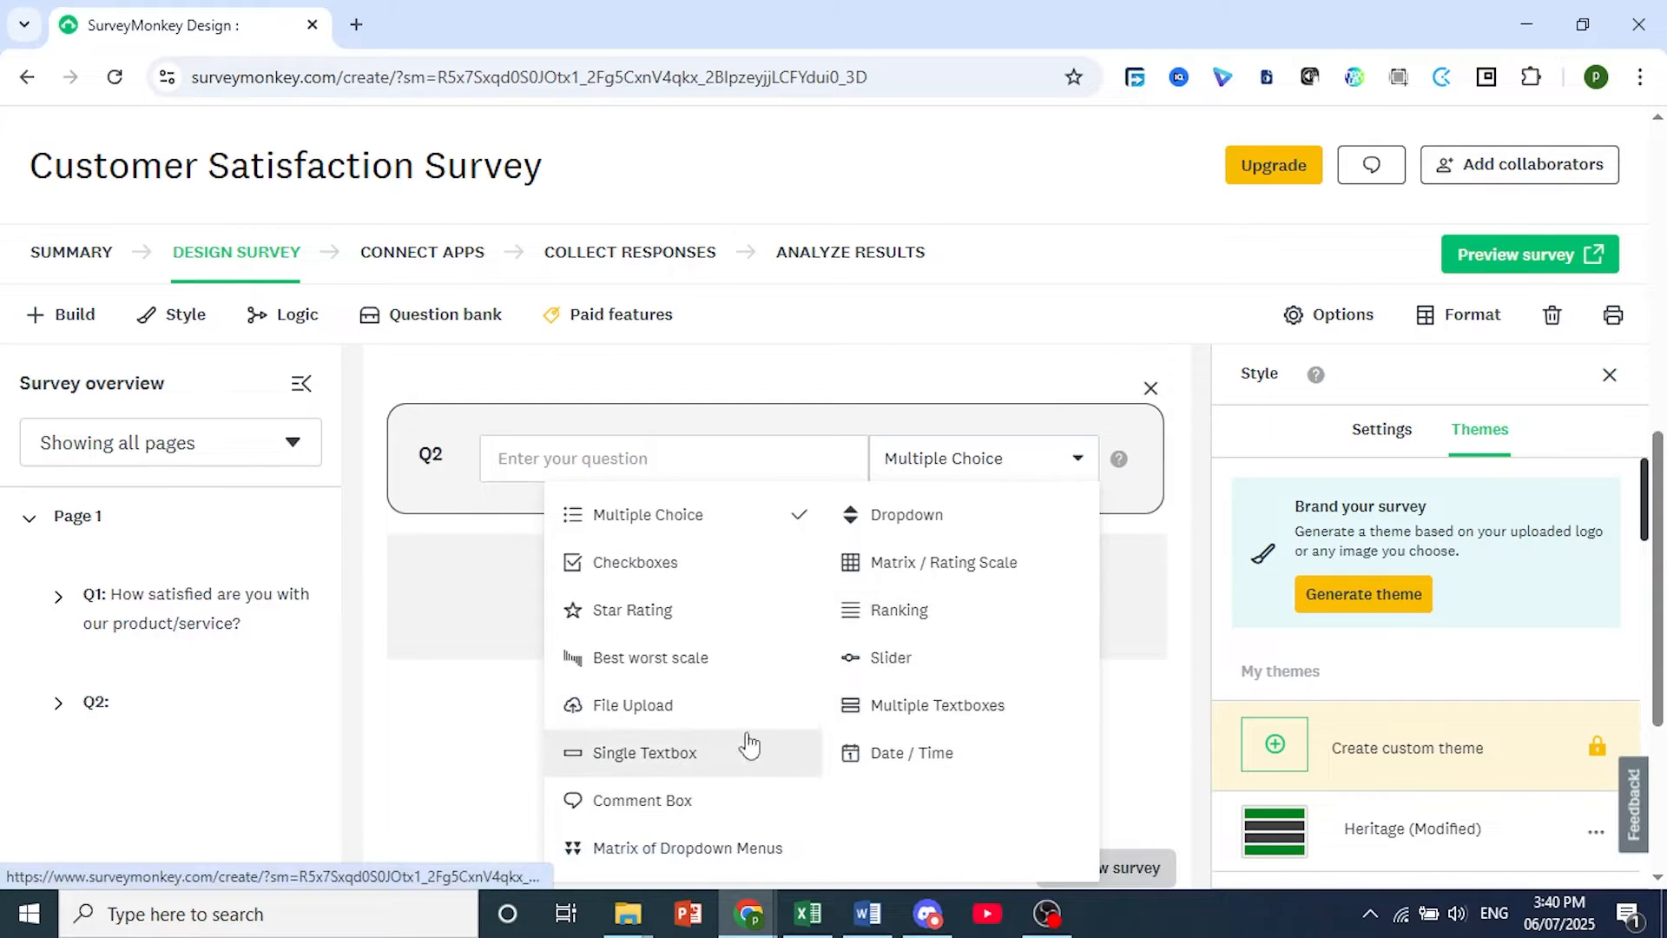
click(663, 804)
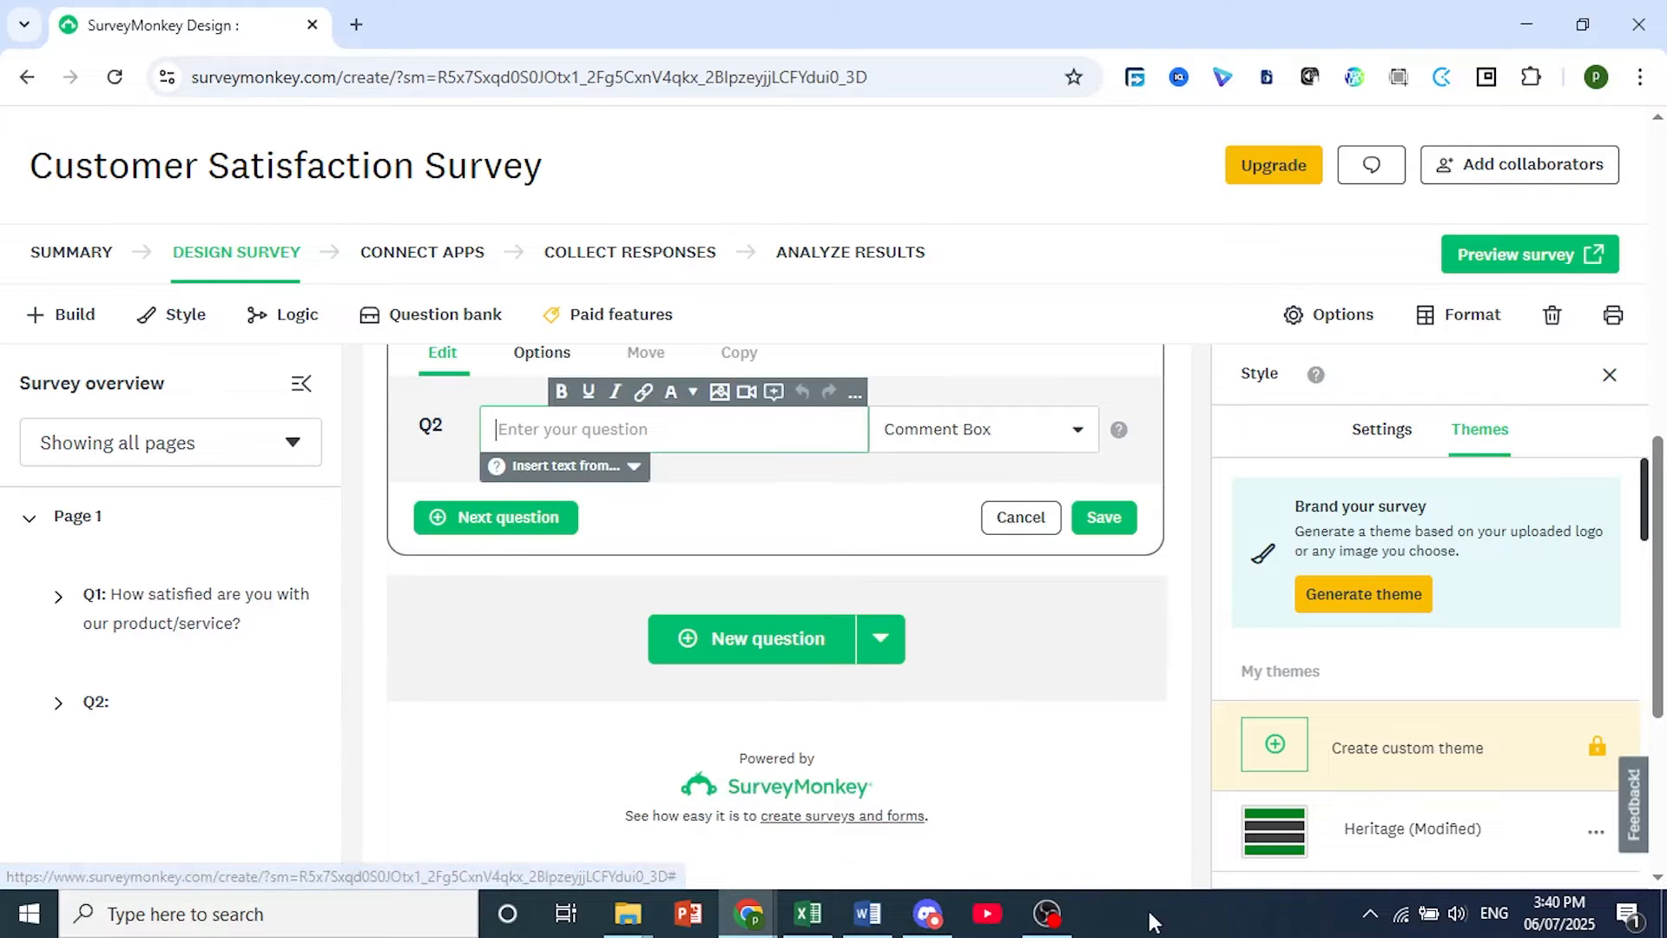
click(577, 422)
text(What do you like most about our product/service?)
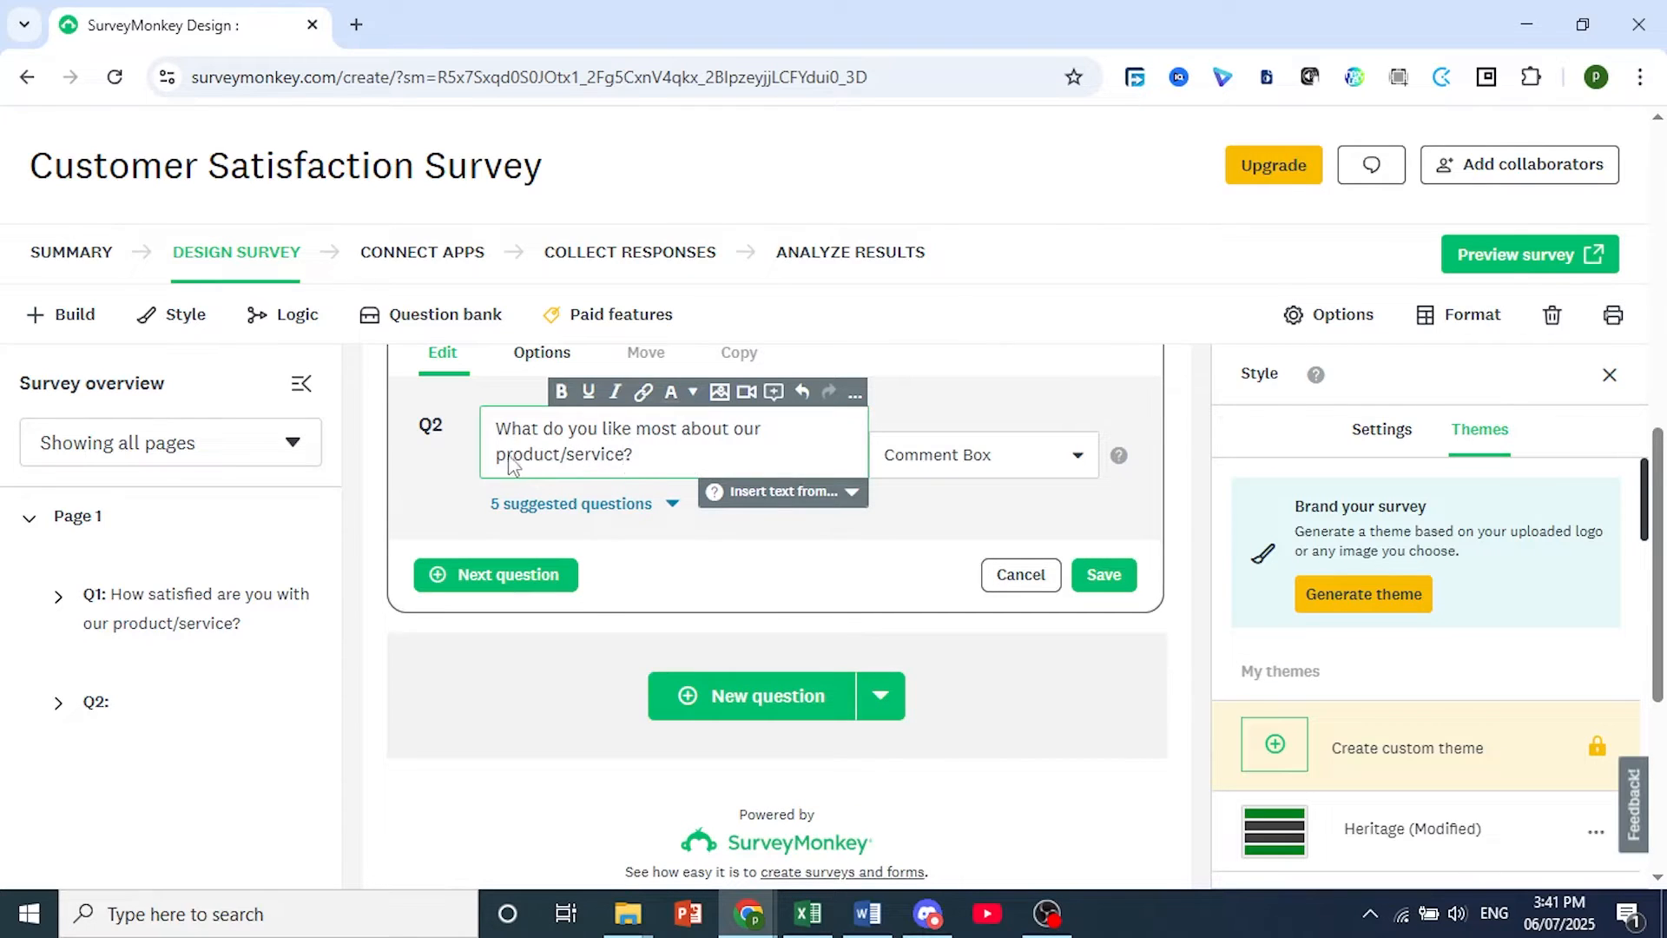
Make "product/service?" bold in question 2, save the question and dismiss the paid features notice.
drag(500, 458, 643, 462)
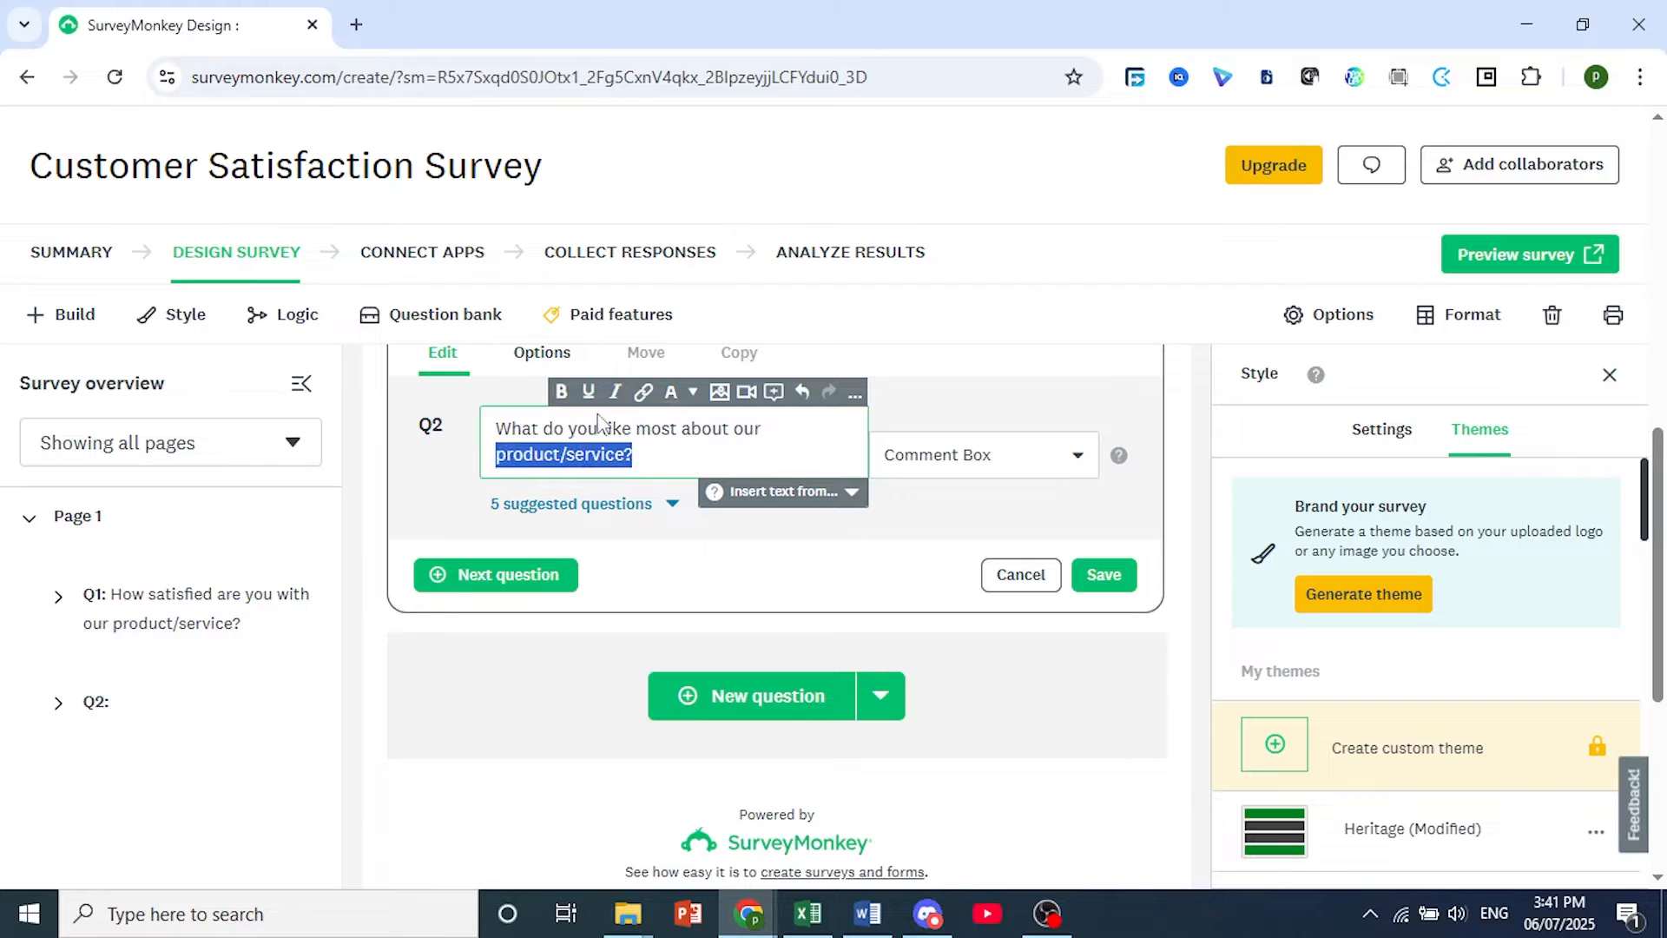
click(561, 391)
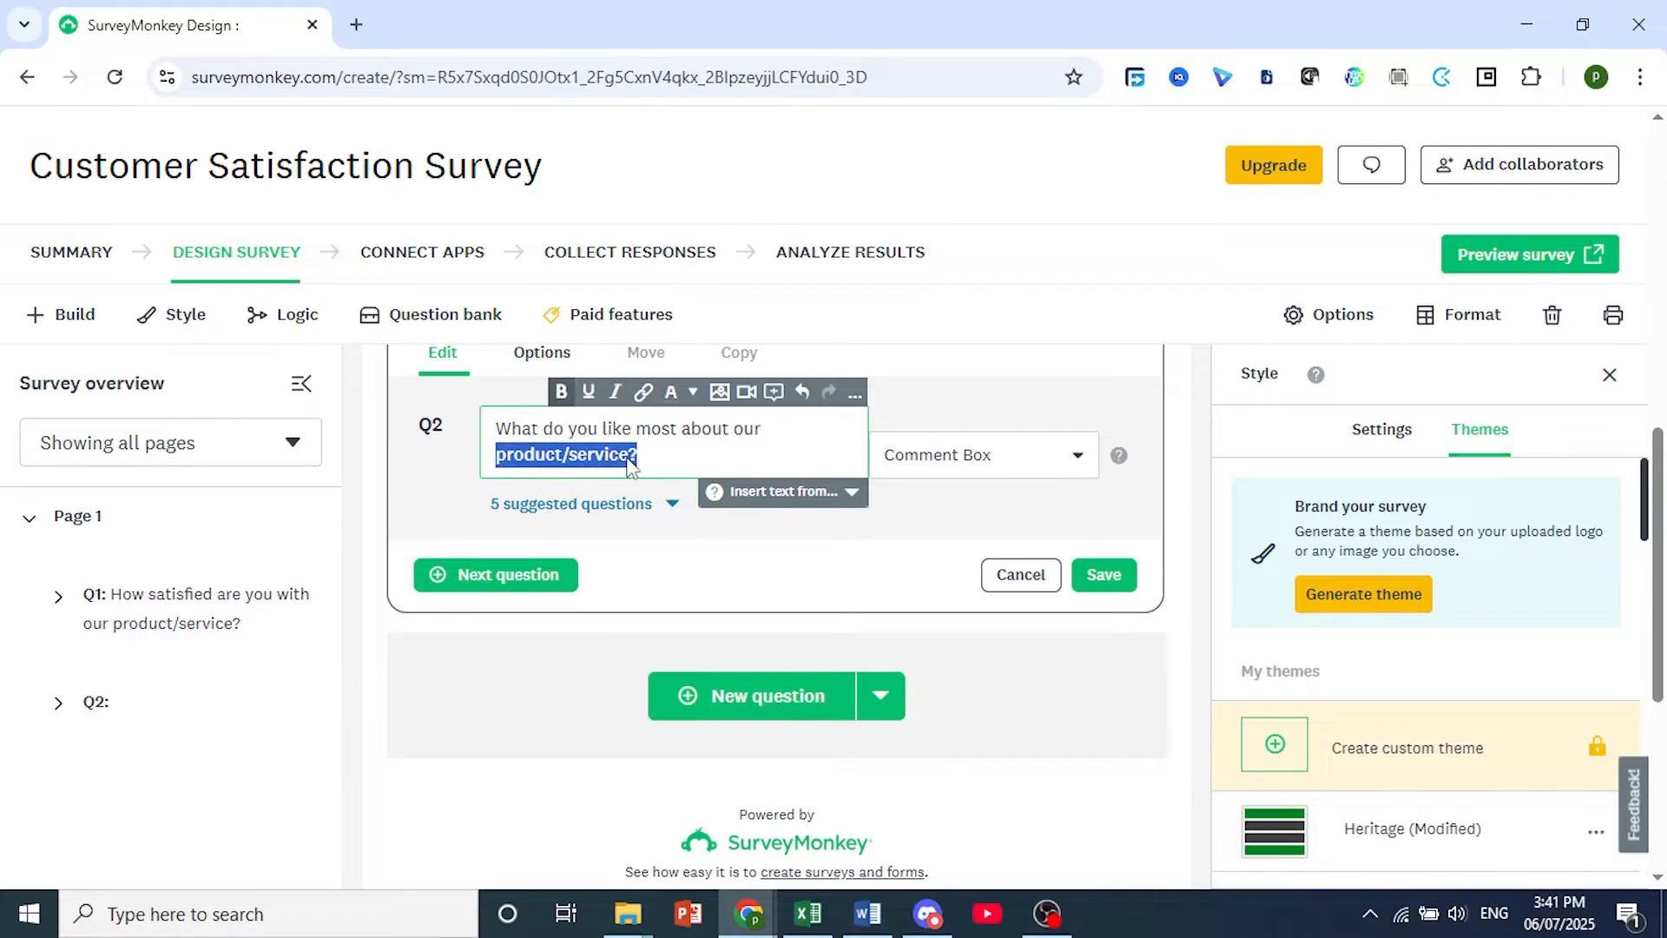
click(566, 455)
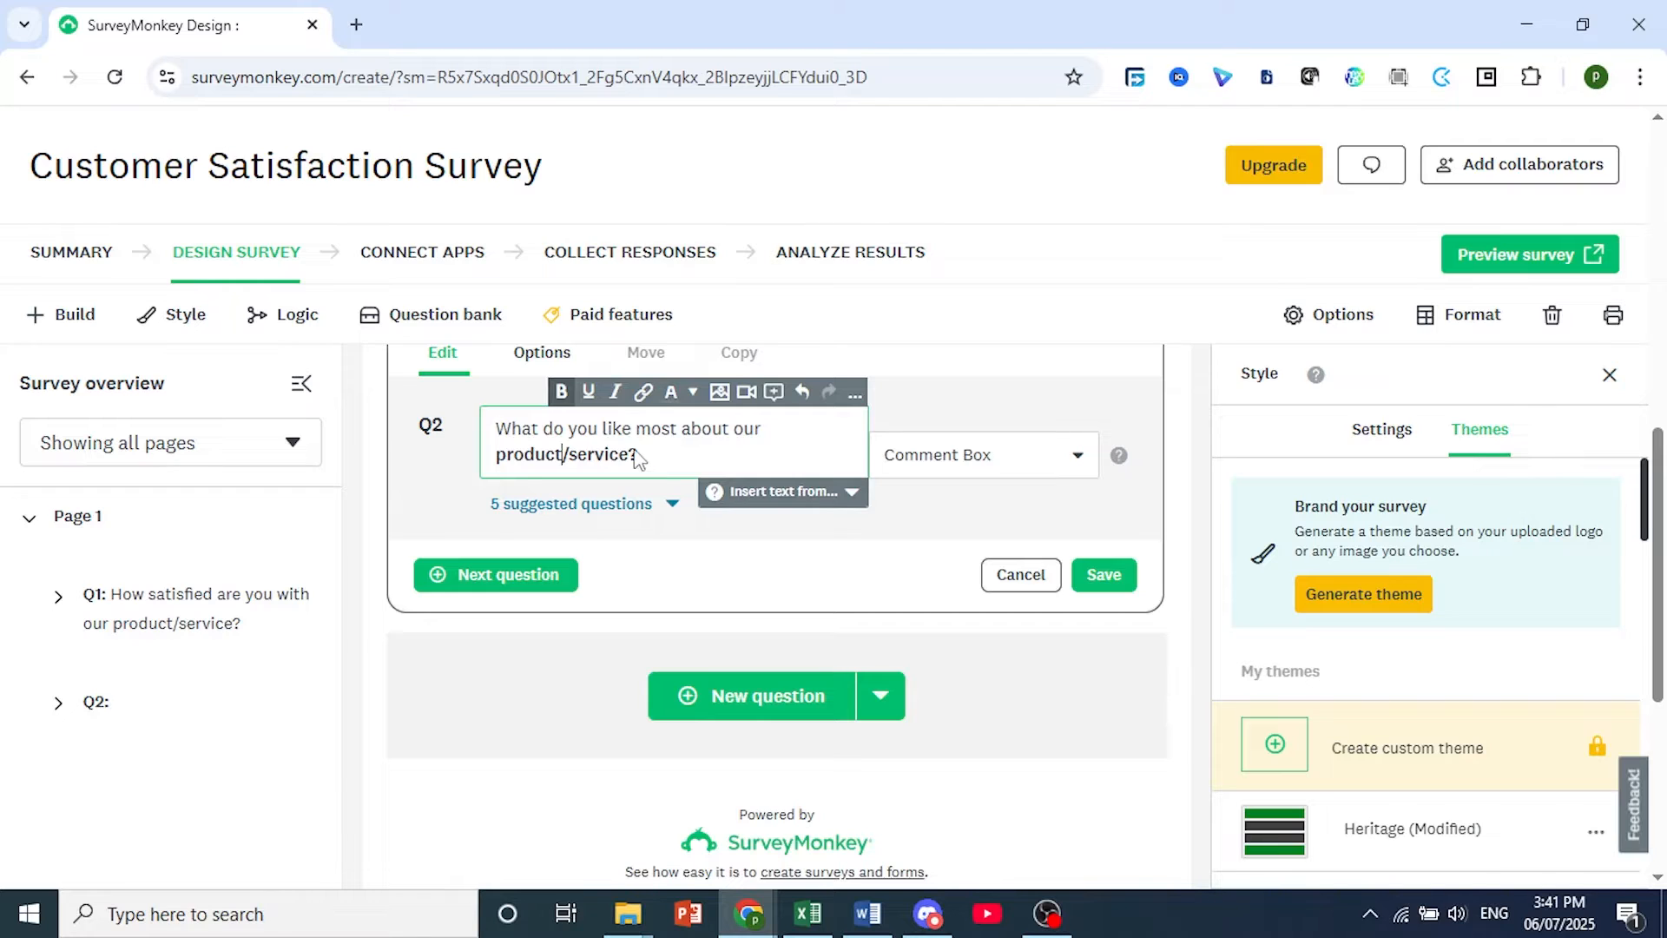
click(1111, 580)
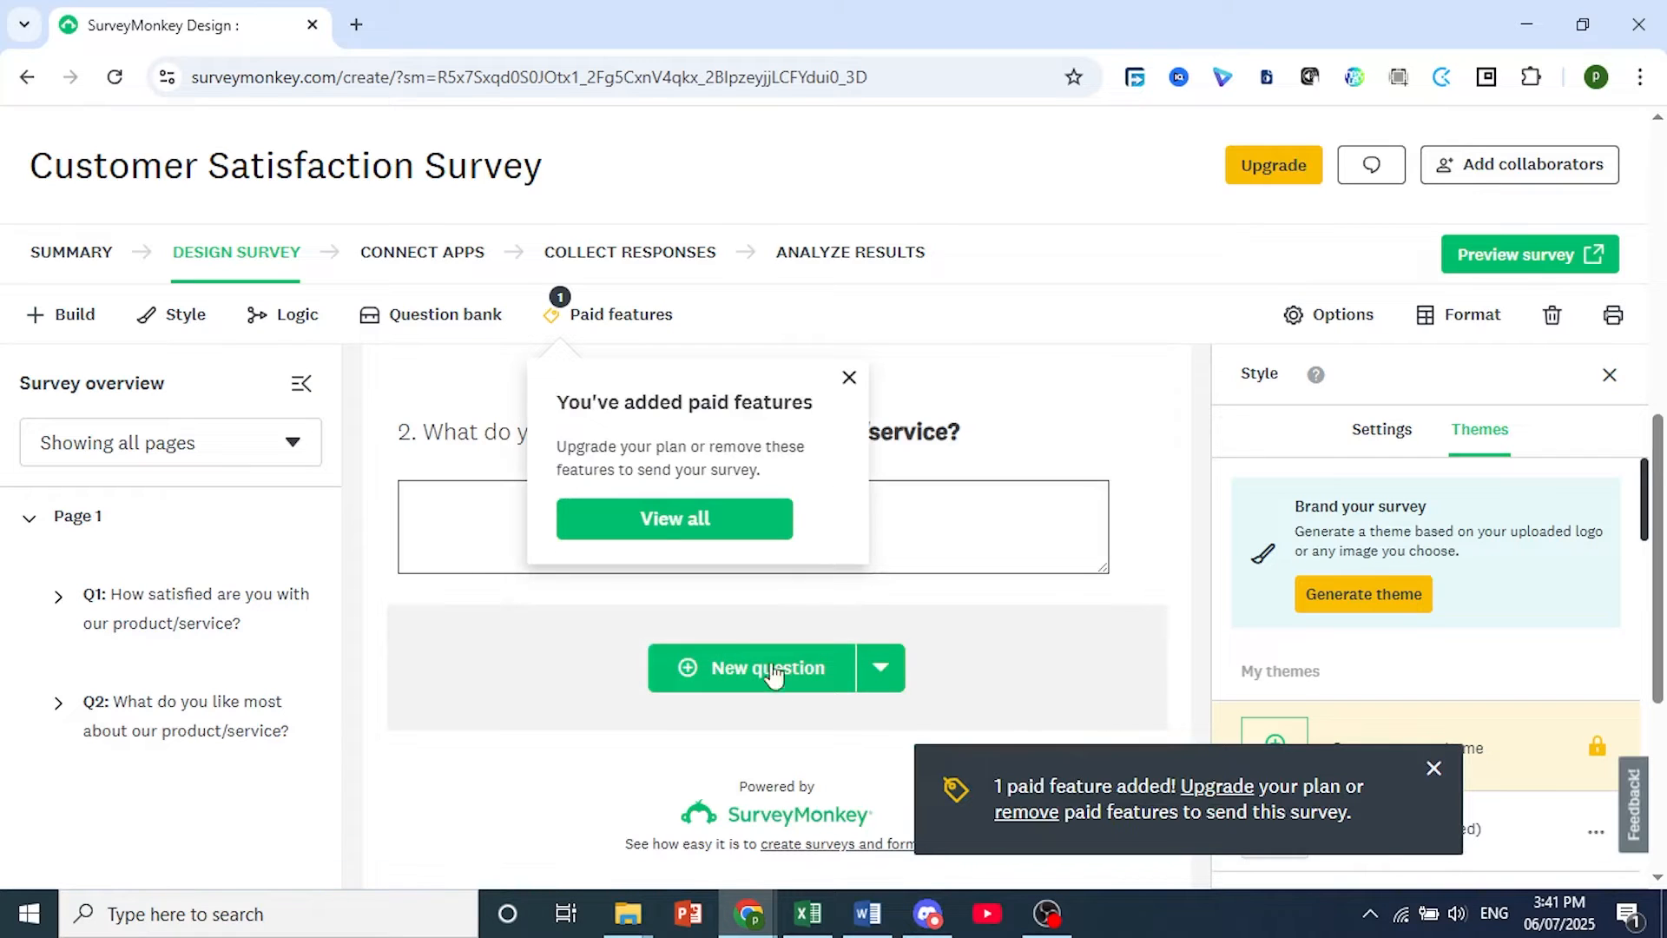
click(849, 379)
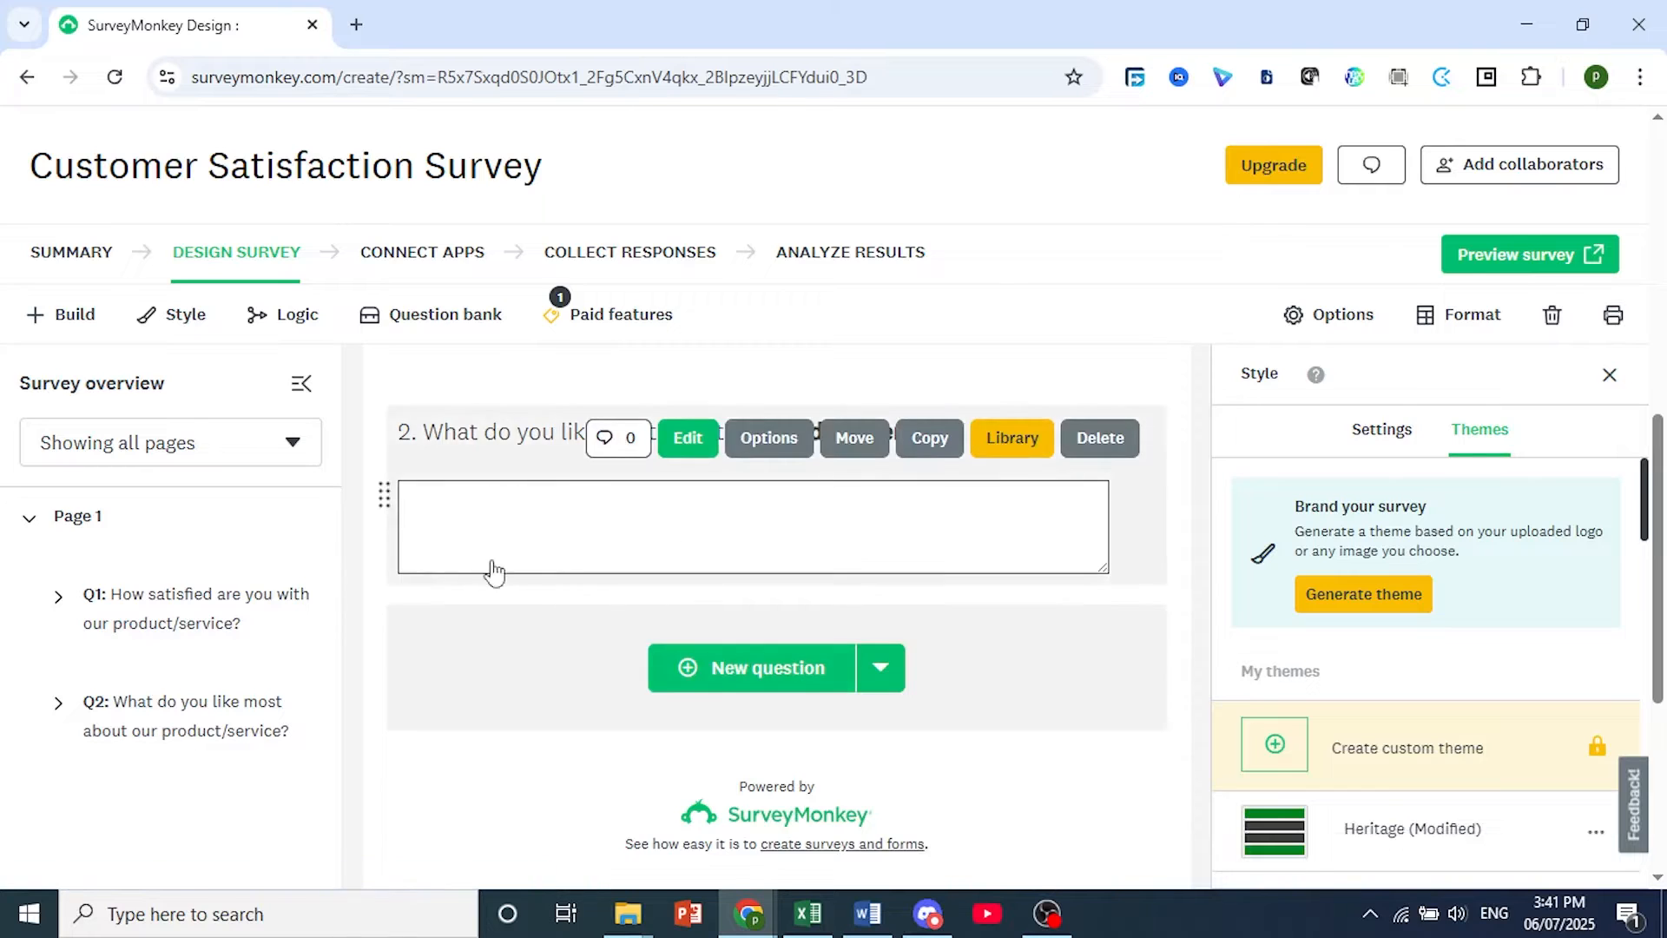
Add question 3 as a Comment Box with the text "What can we improve?" and save it.
scroll(646, 667, down, 2)
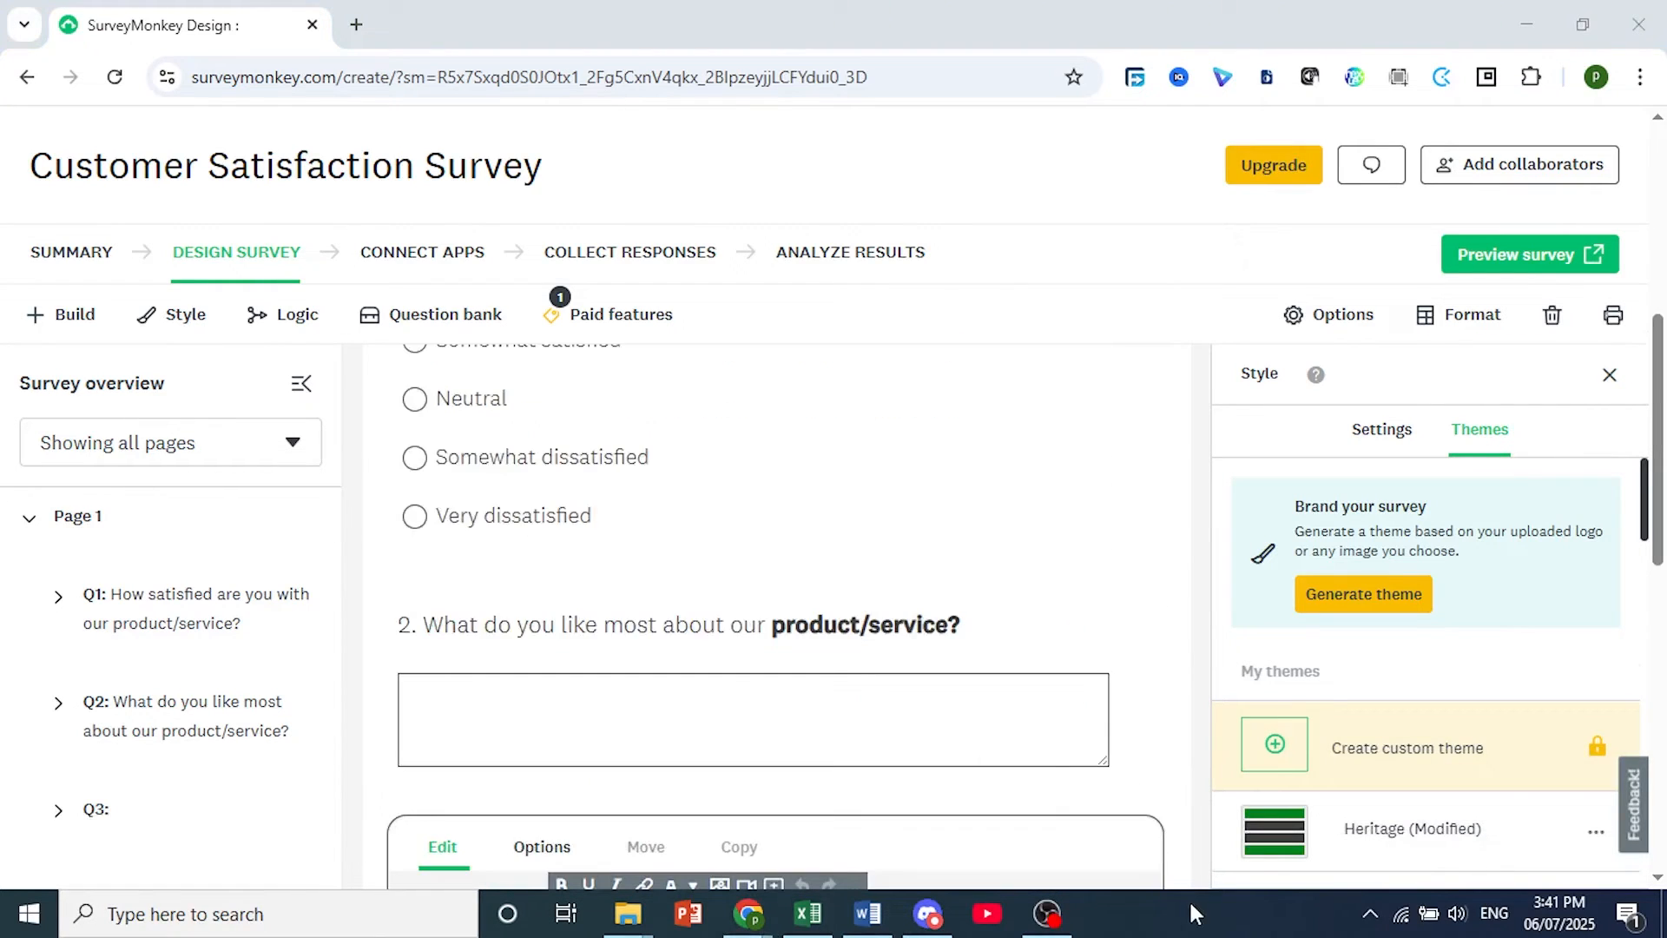
scroll(722, 692, down, 3)
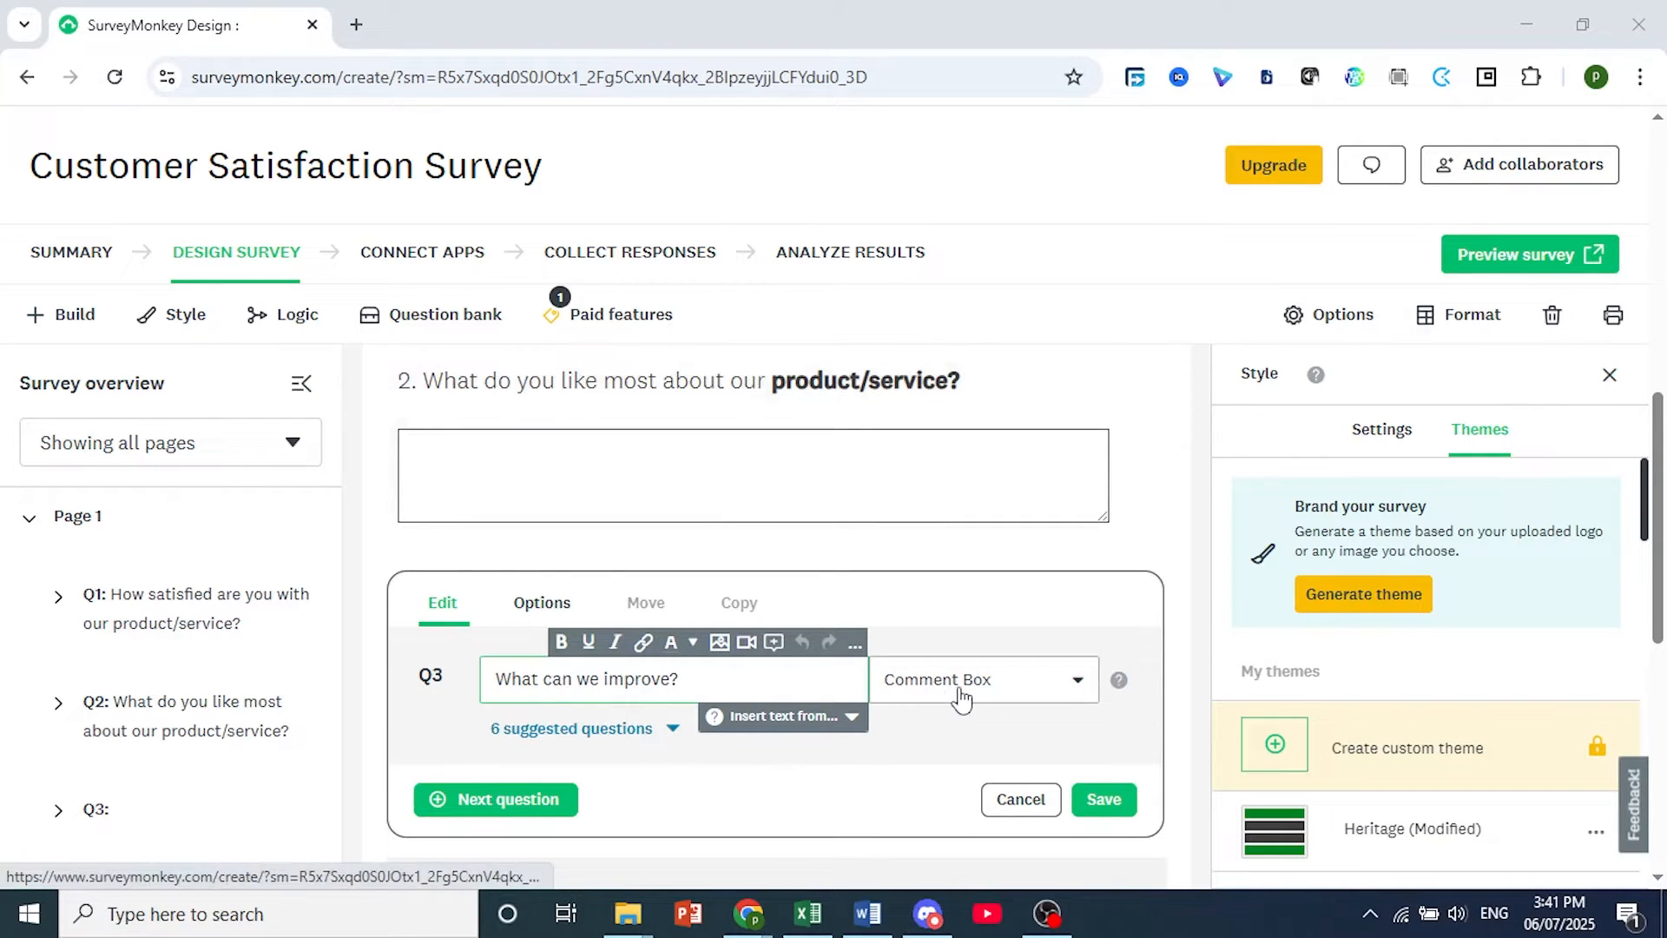
click(1103, 803)
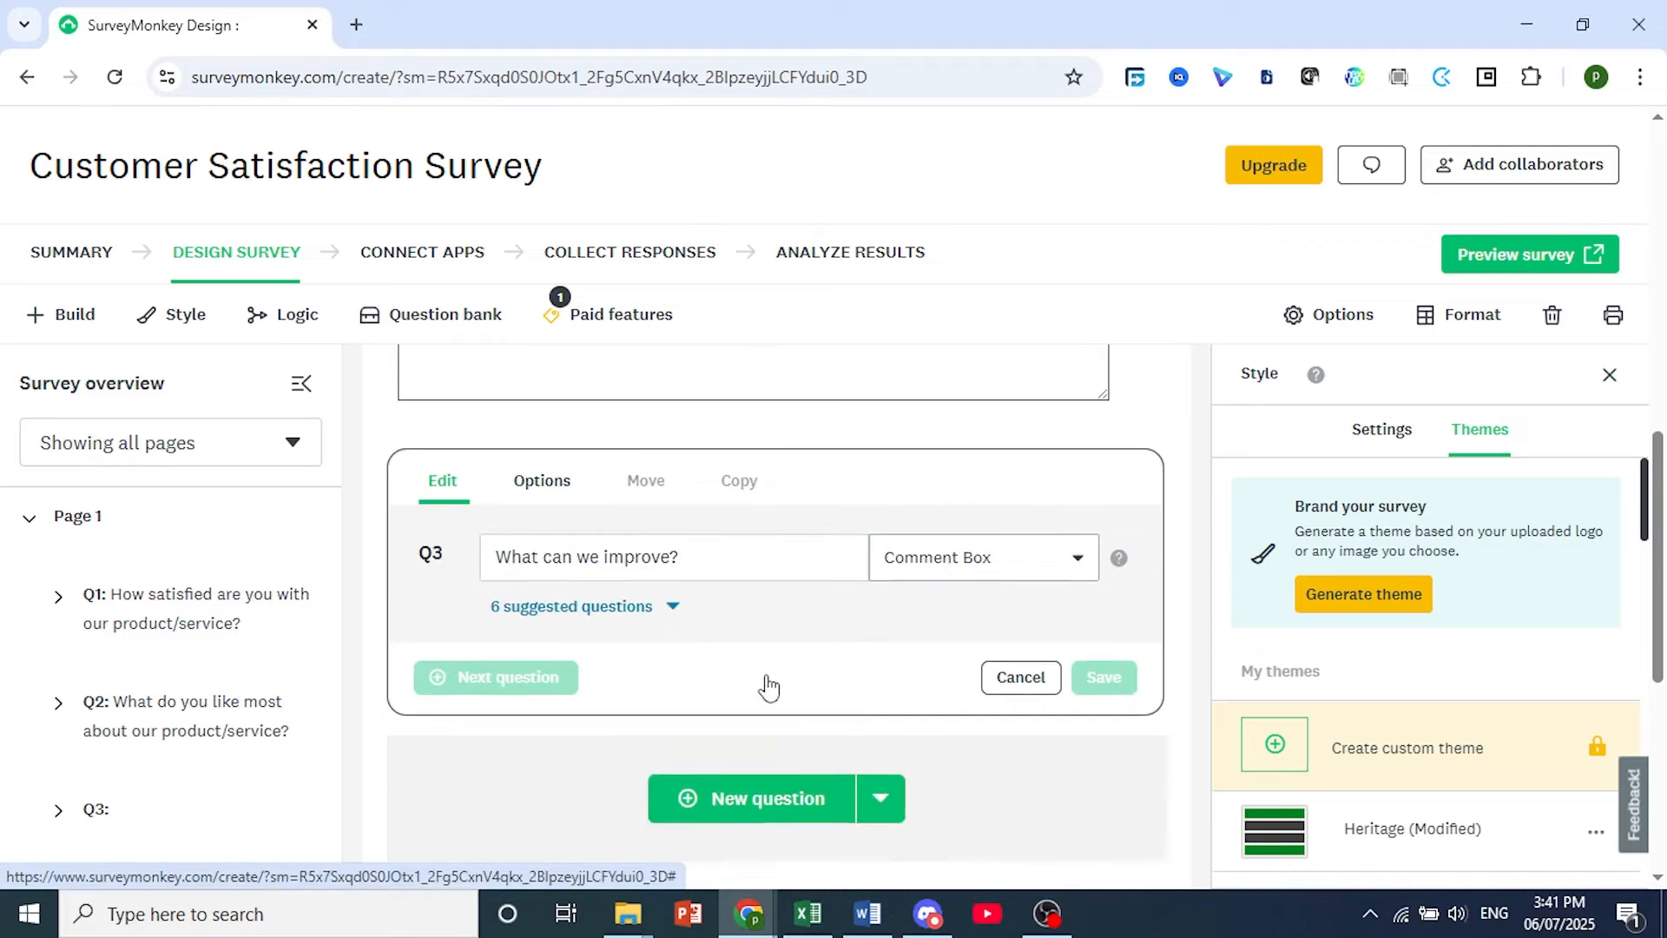
Add a new page to the survey after the page with questions 1 to 3.
scroll(801, 652, up, 10)
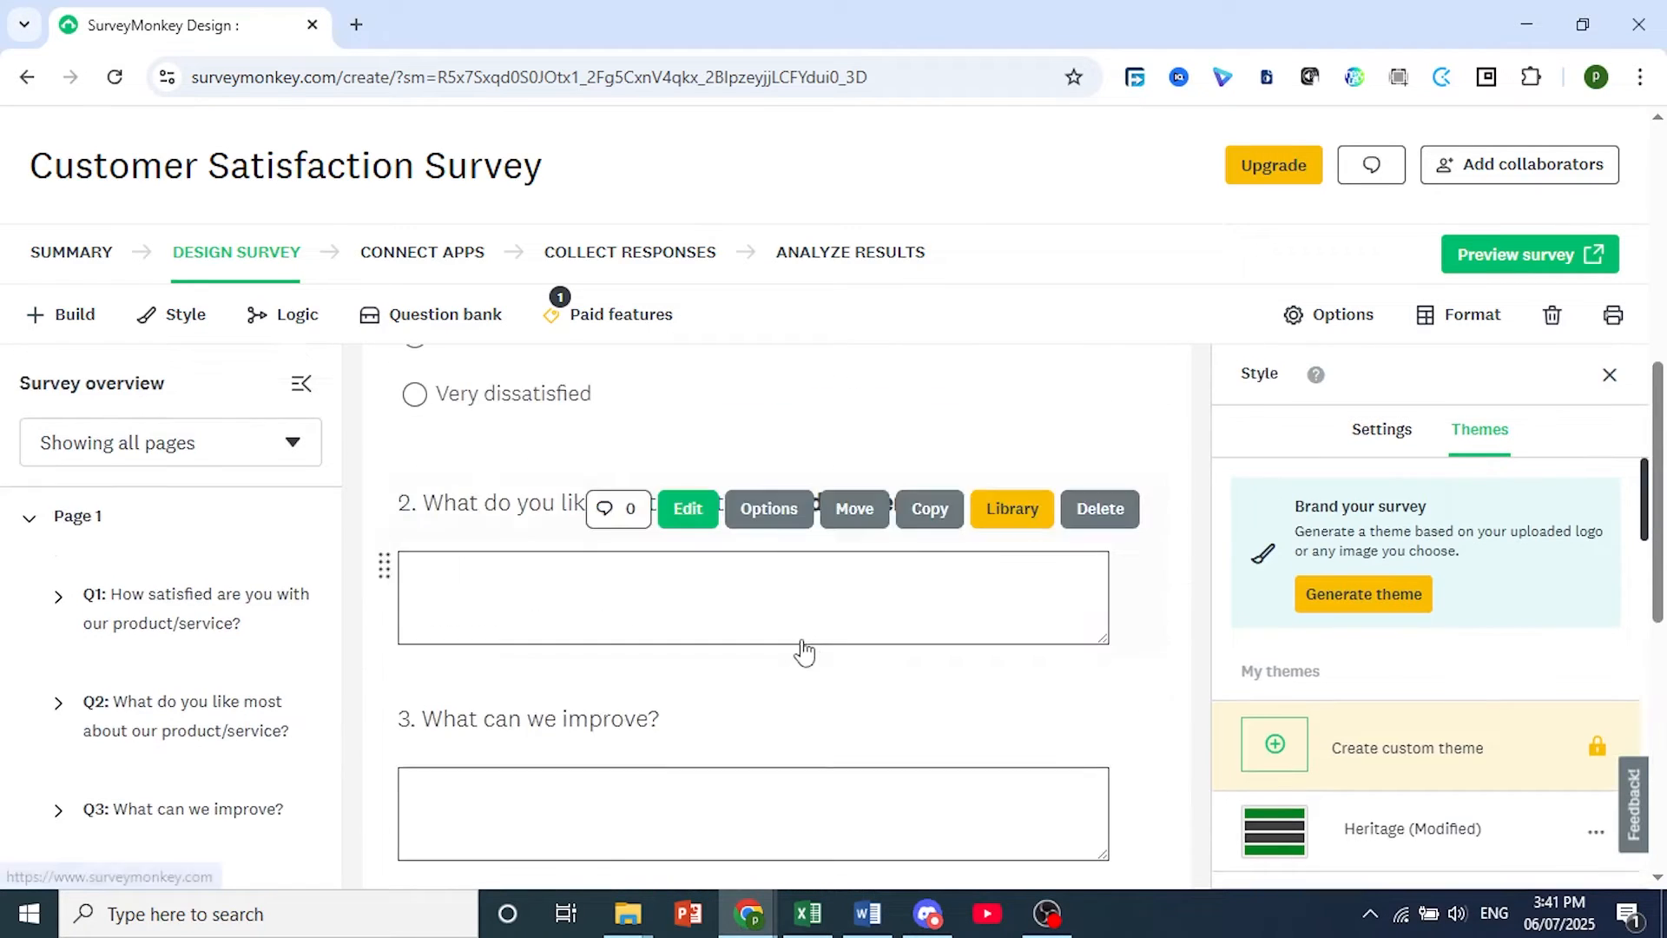
scroll(800, 647, up, 3)
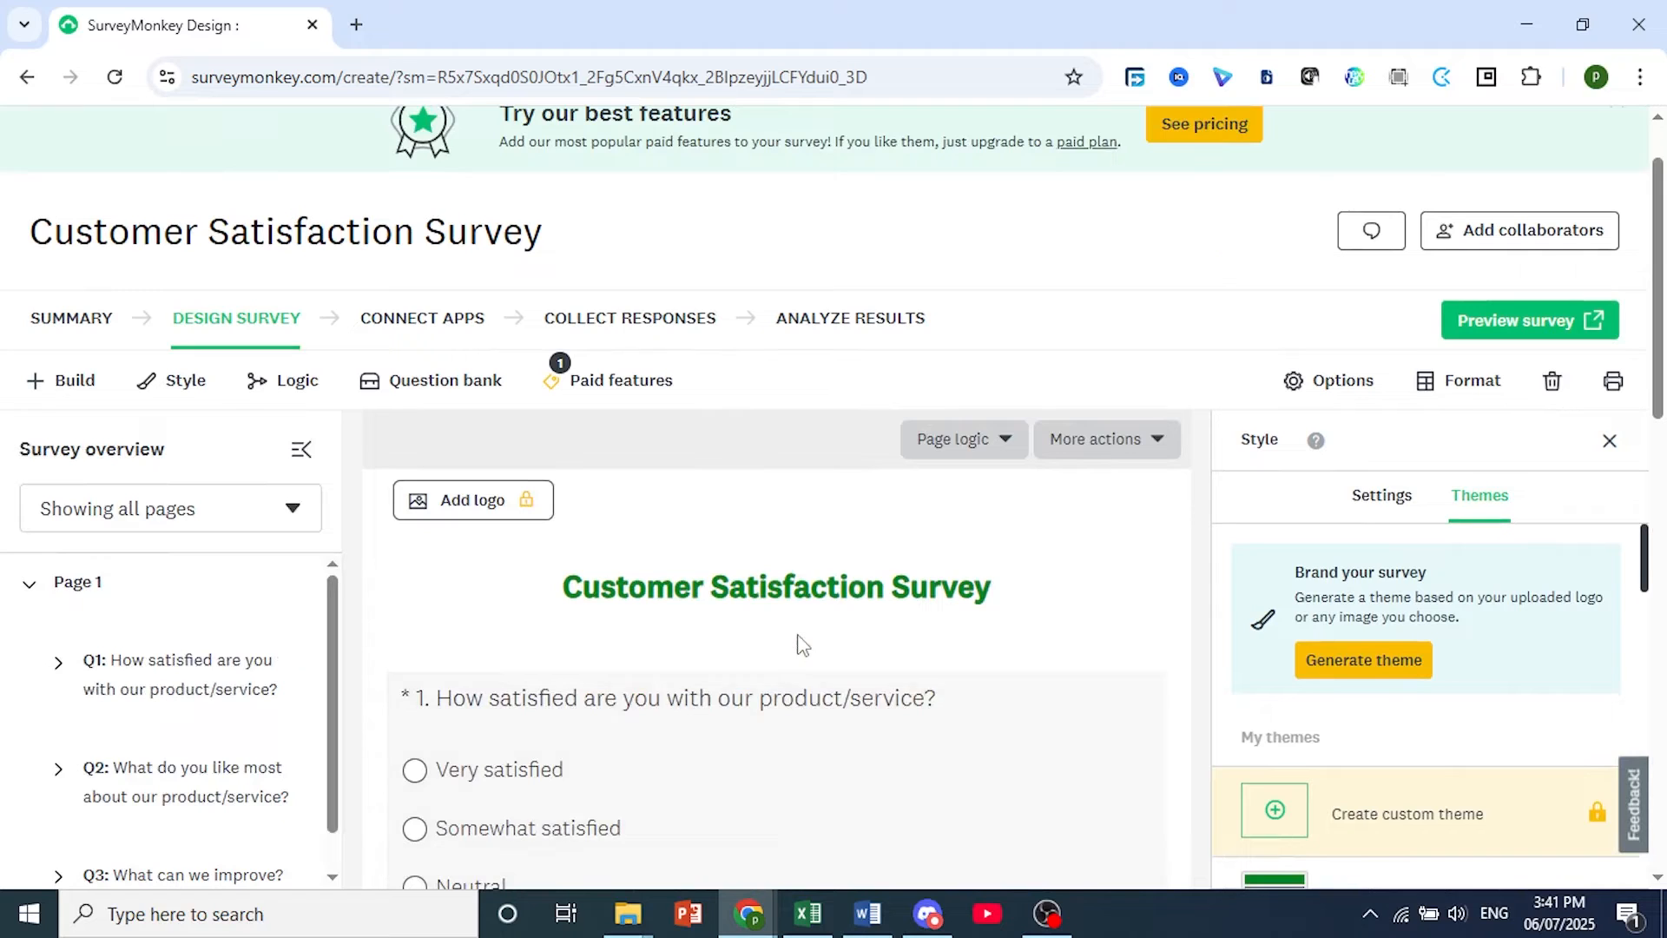
scroll(800, 647, down, 5)
scroll(799, 642, down, 6)
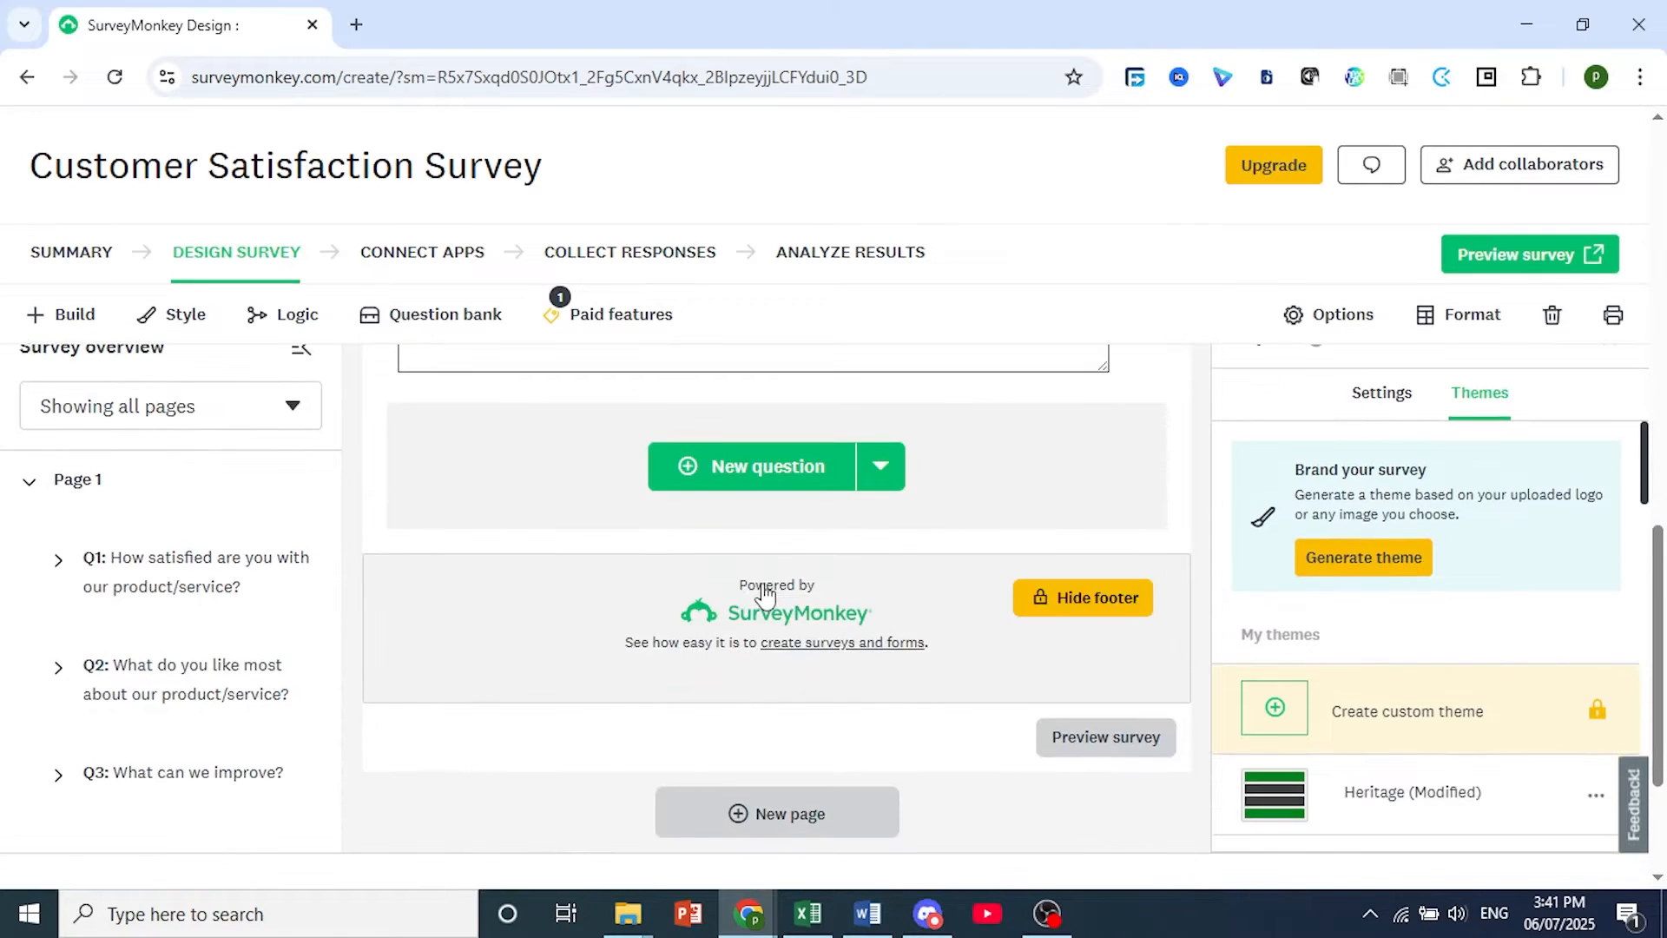
scroll(800, 734, down, 2)
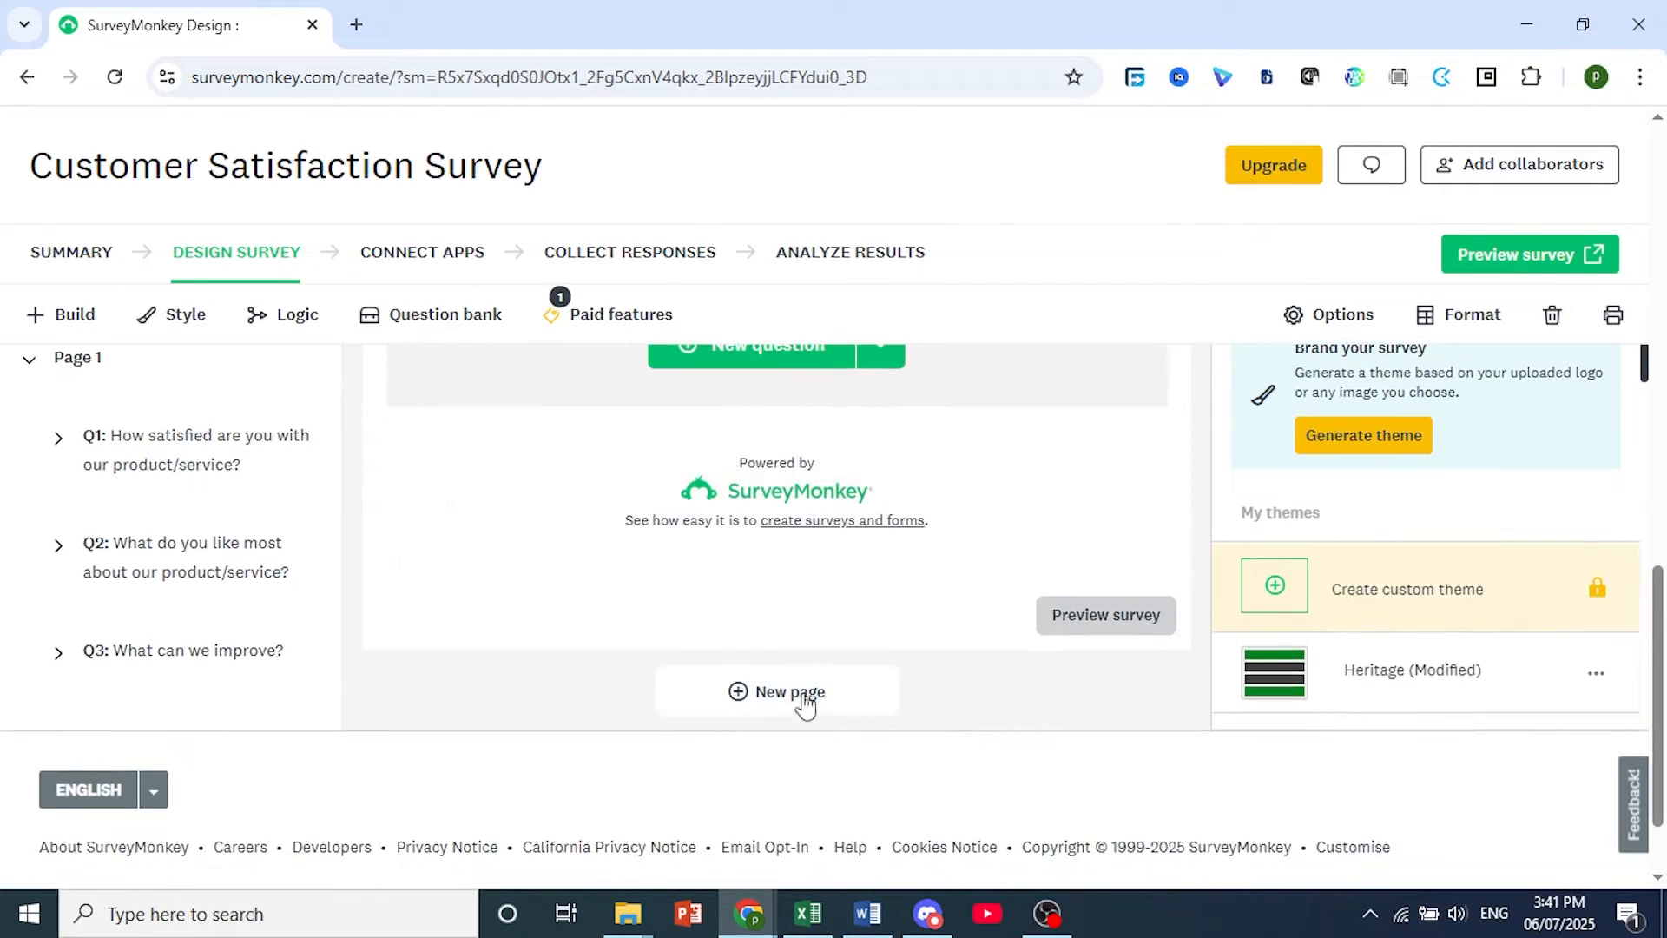
click(764, 705)
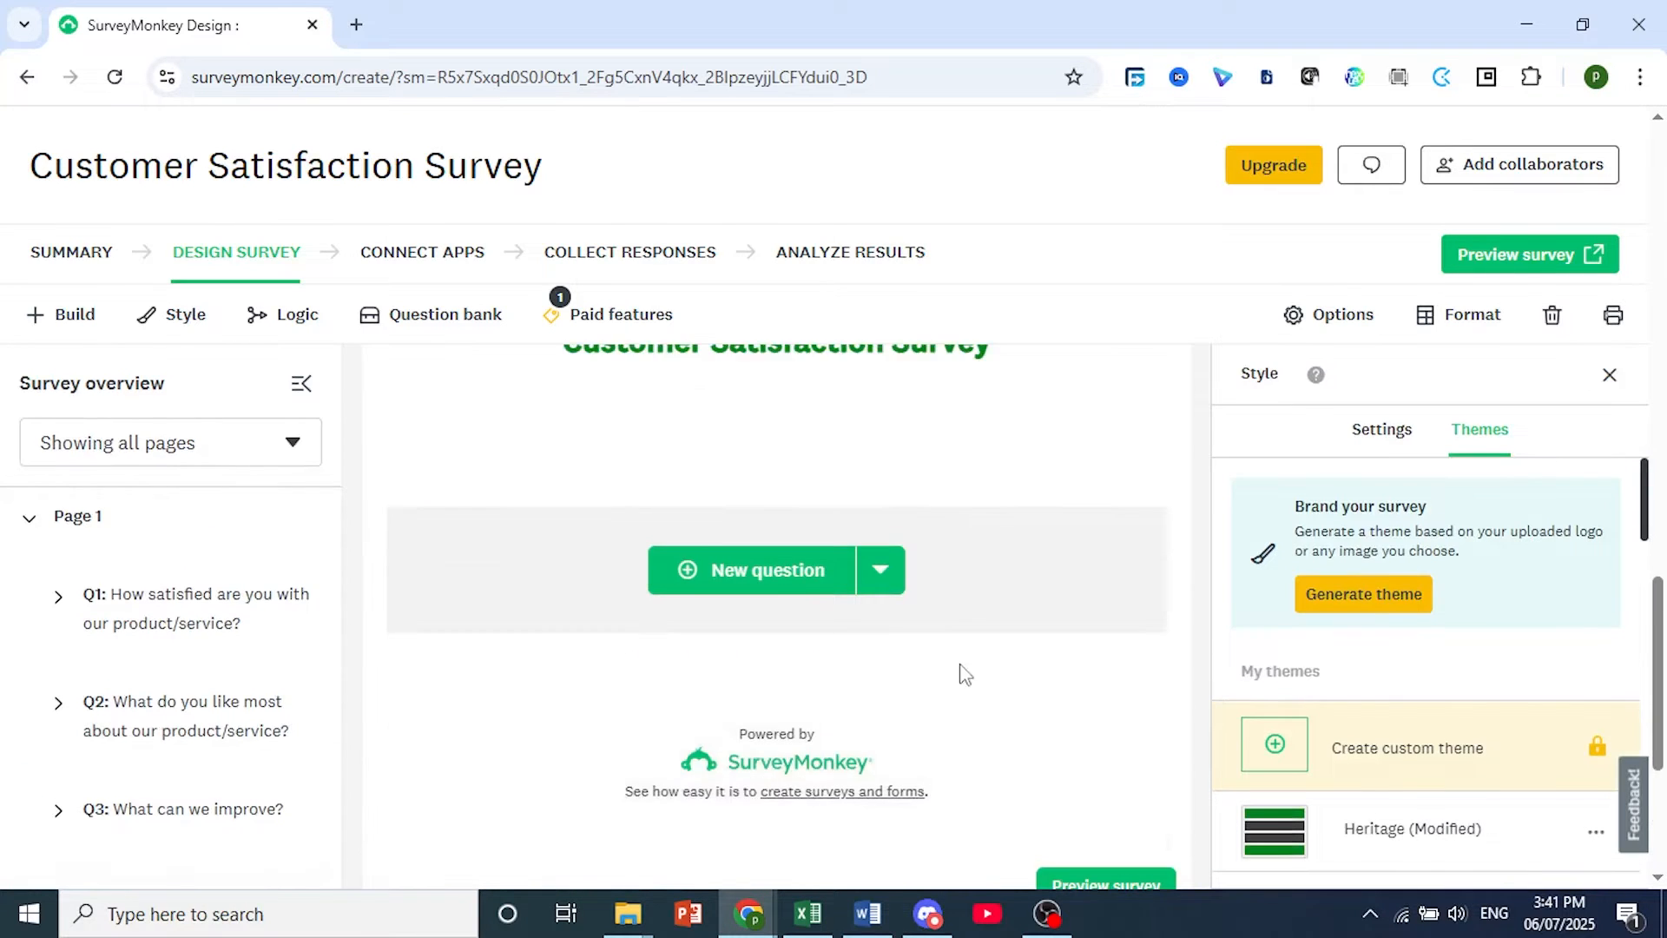
Review the layout of page 1 with its questions and of the new page 2.
scroll(930, 623, down, 3)
scroll(651, 558, up, 10)
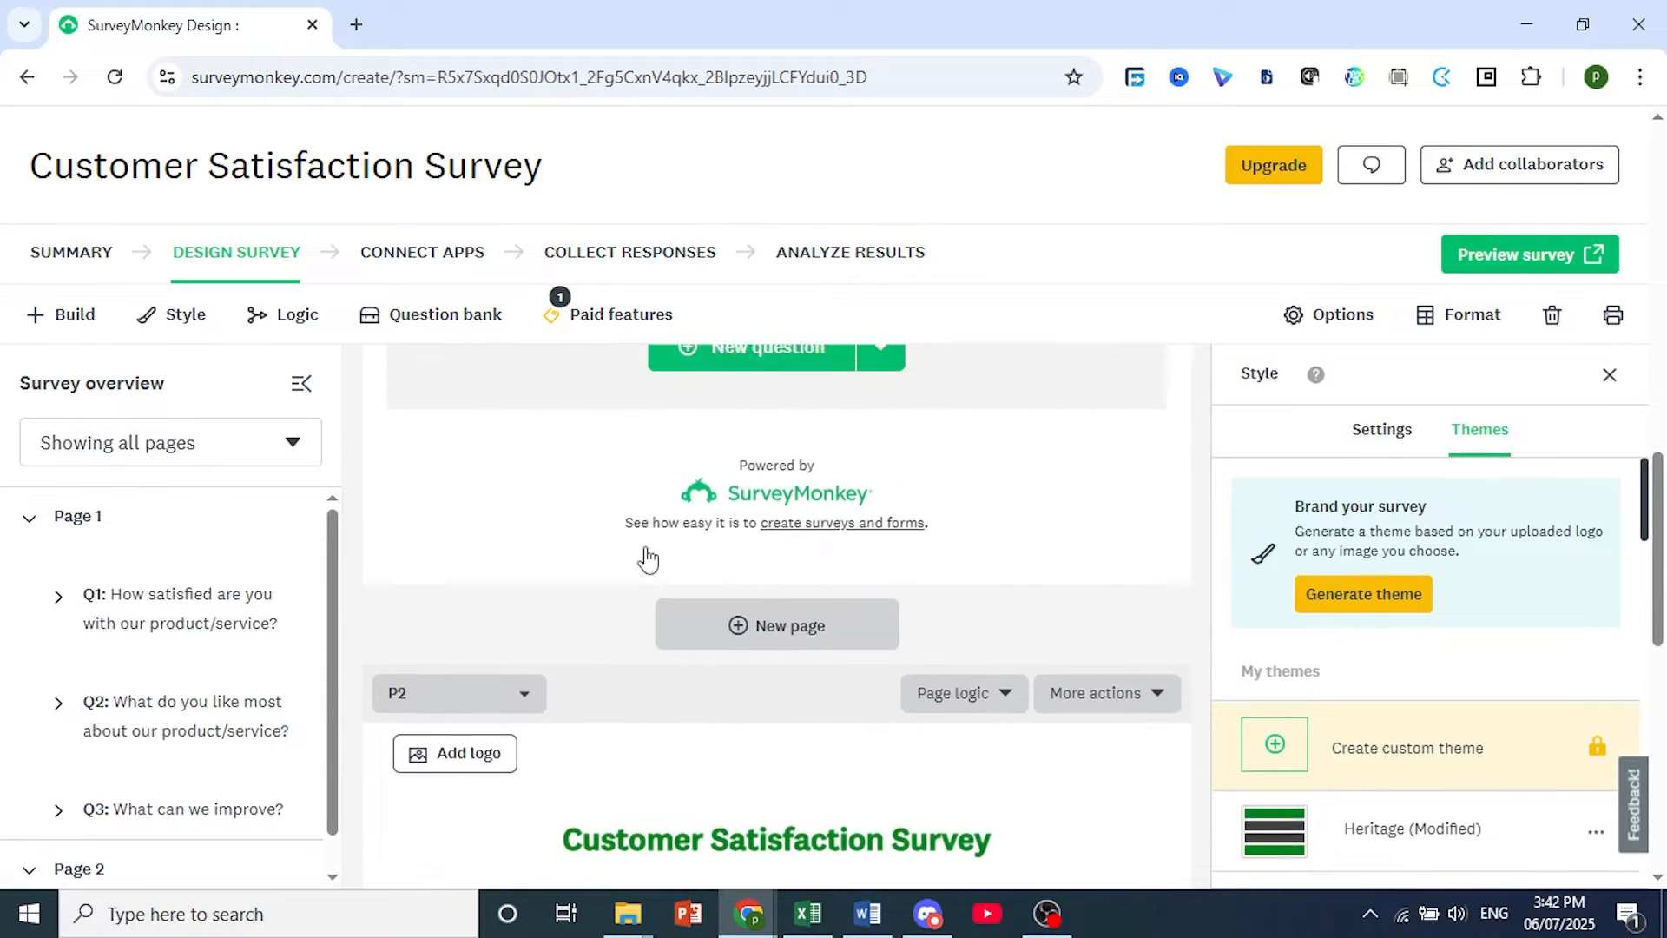
scroll(439, 519, up, 5)
scroll(463, 510, up, 3)
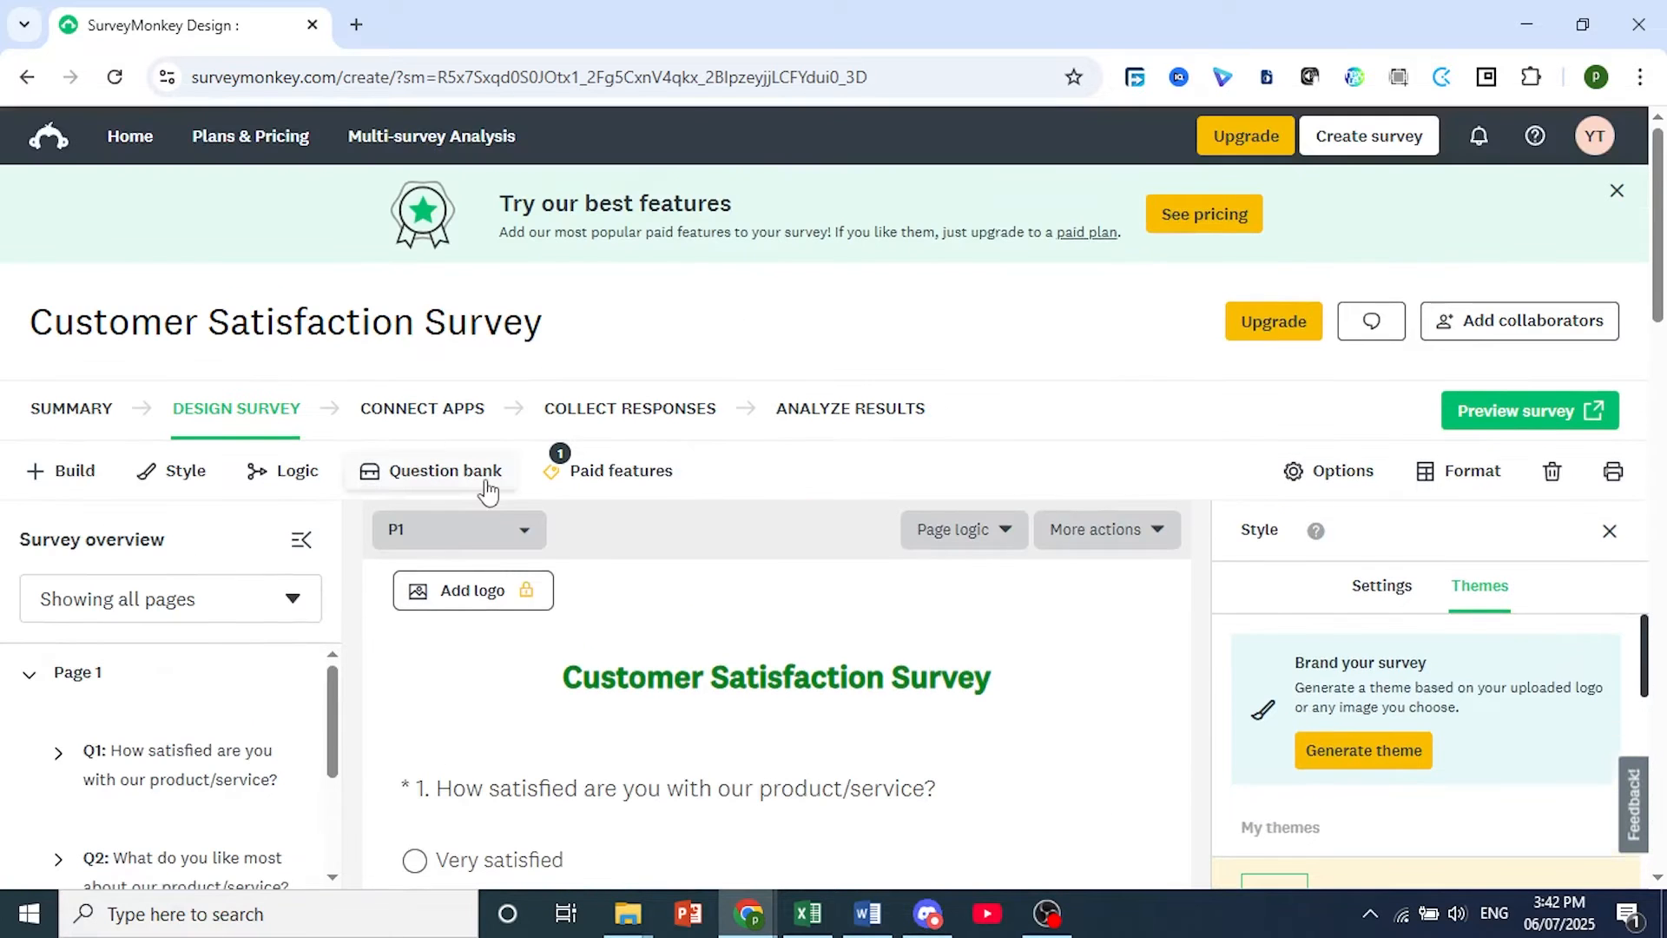
click(513, 531)
scroll(553, 588, down, 10)
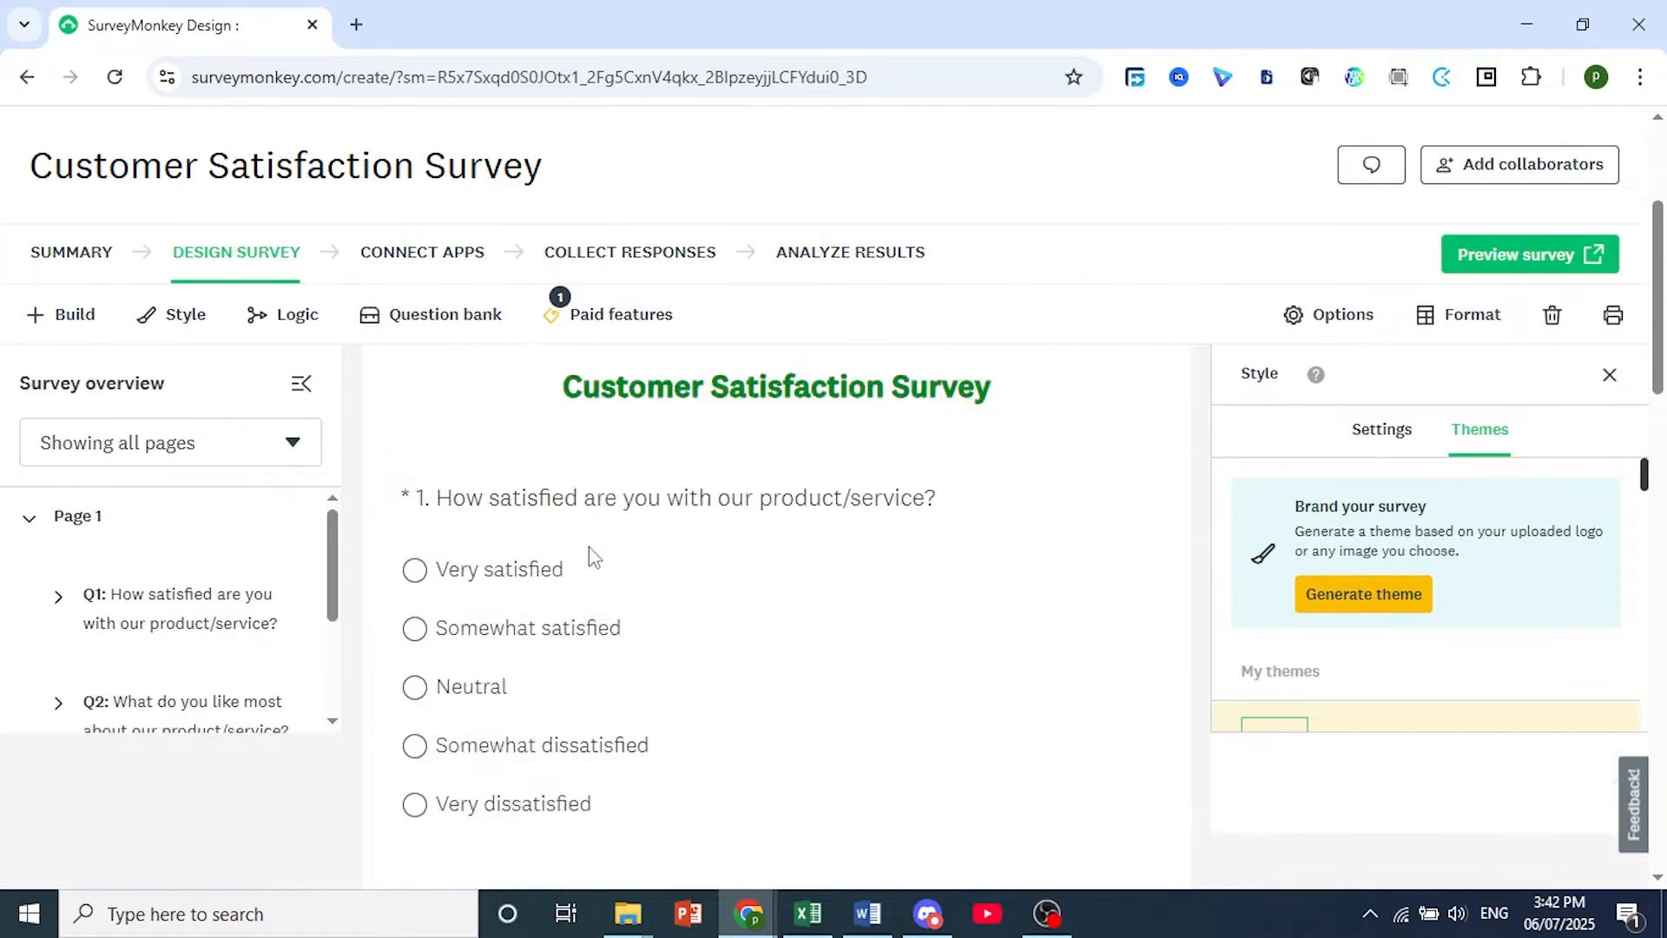
scroll(517, 583, down, 3)
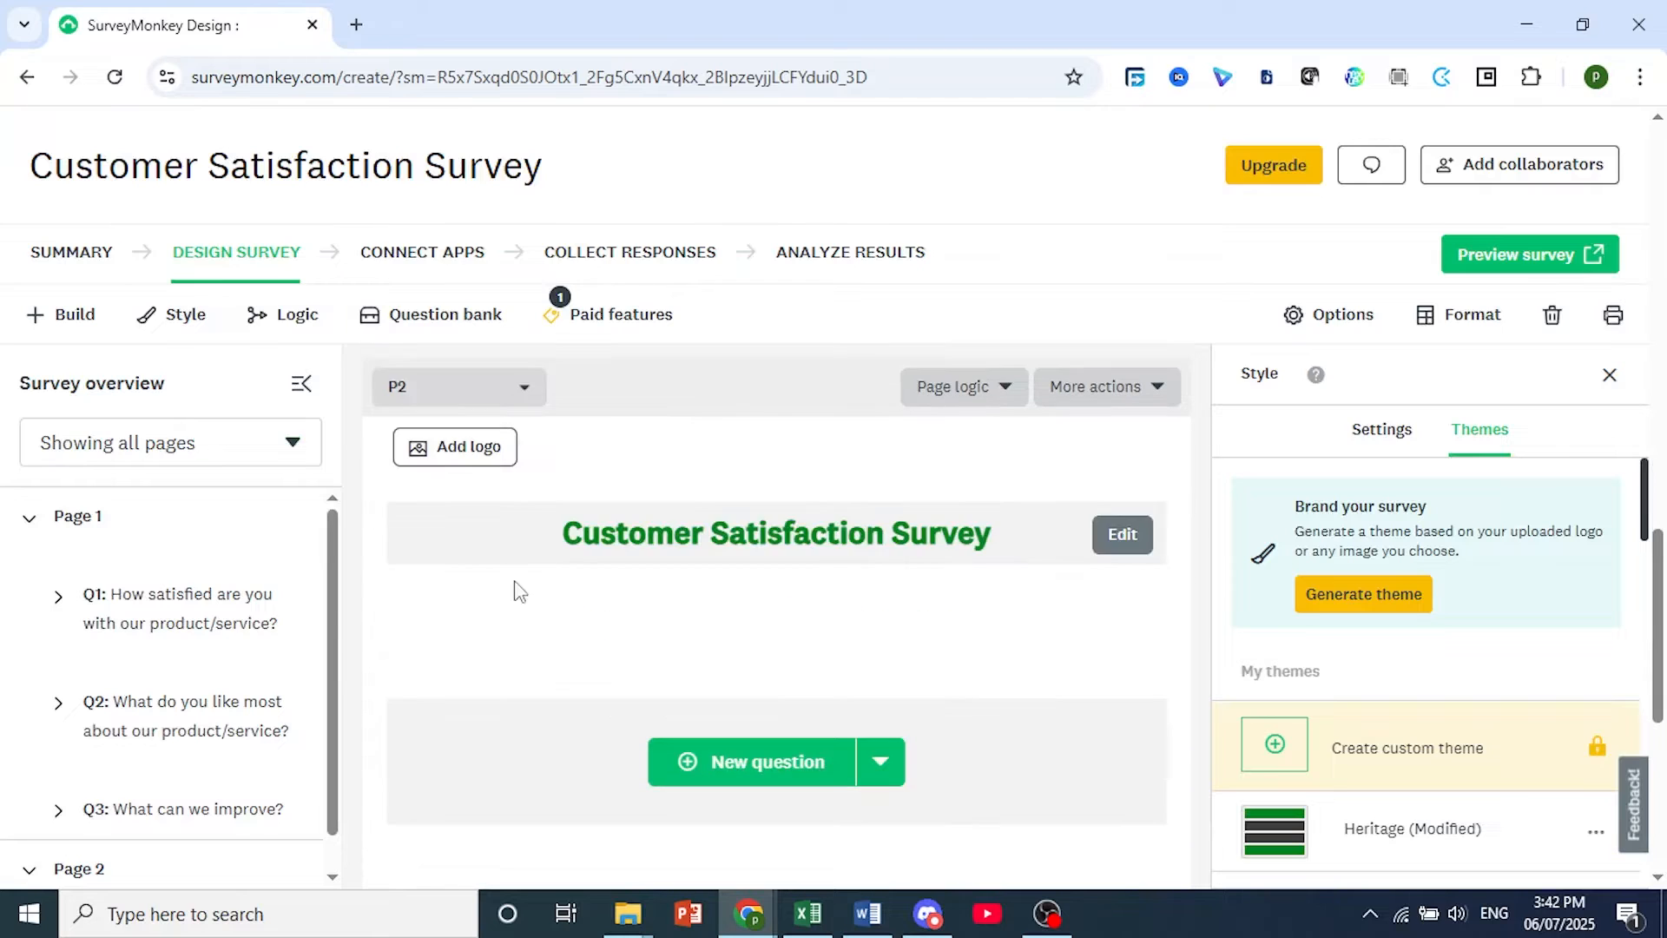
scroll(1085, 712, down, 2)
click(1222, 894)
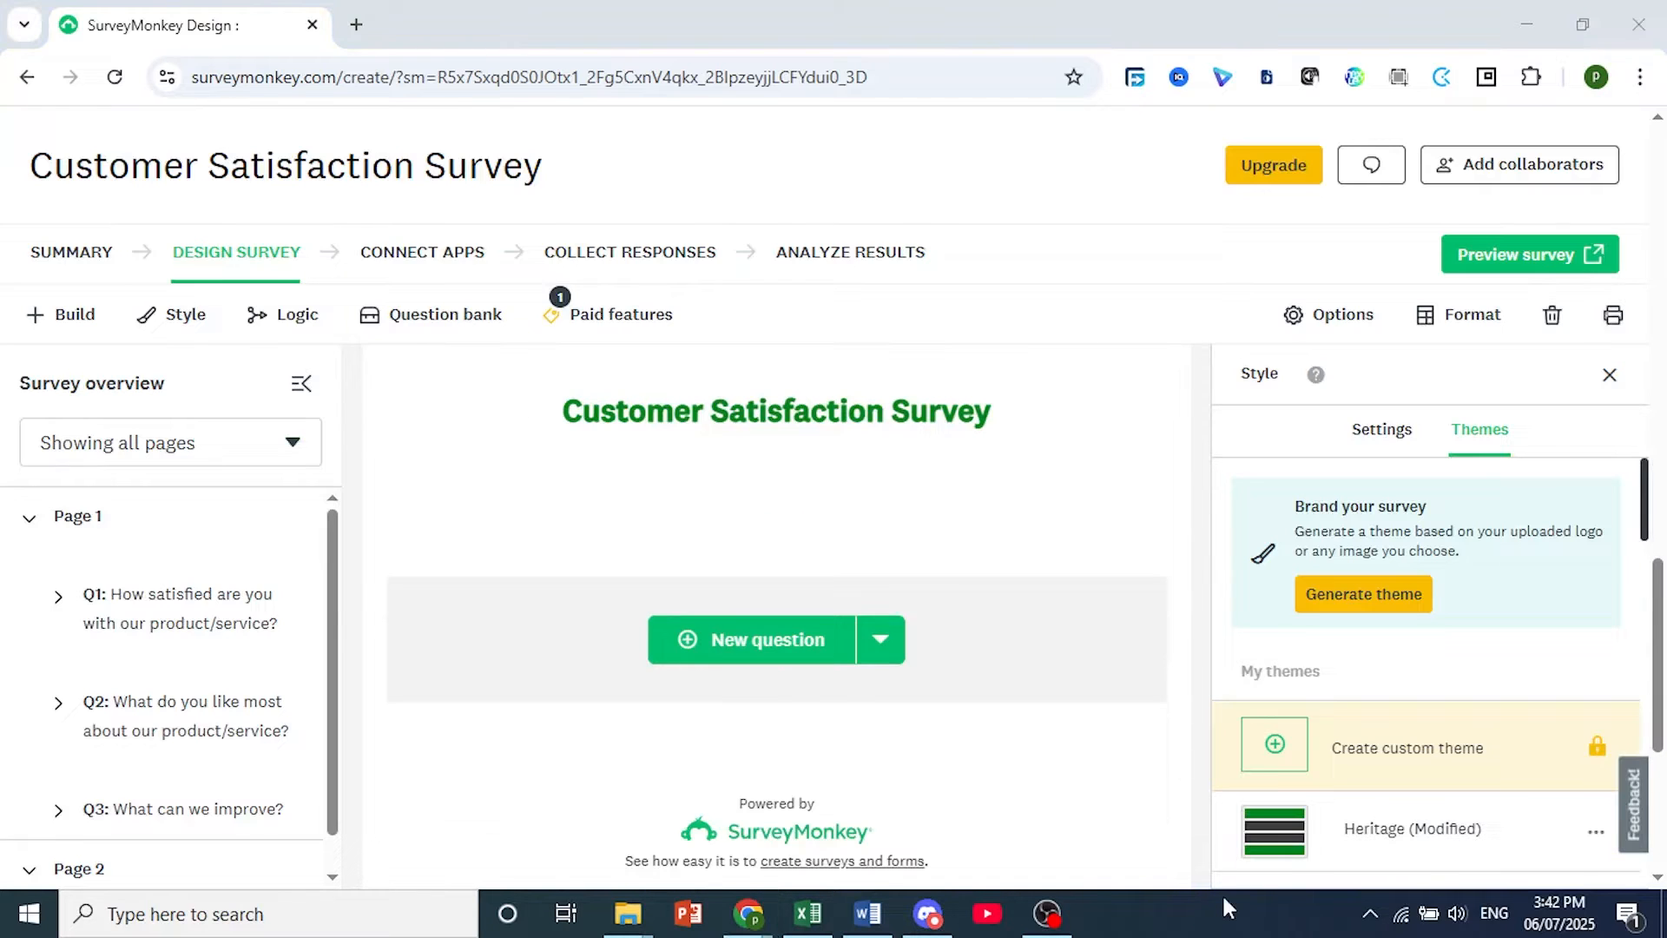
Add question 4 on page 2 with the text "How likely are you to recommend us to a friend or colleague?".
scroll(1220, 891, up, 1)
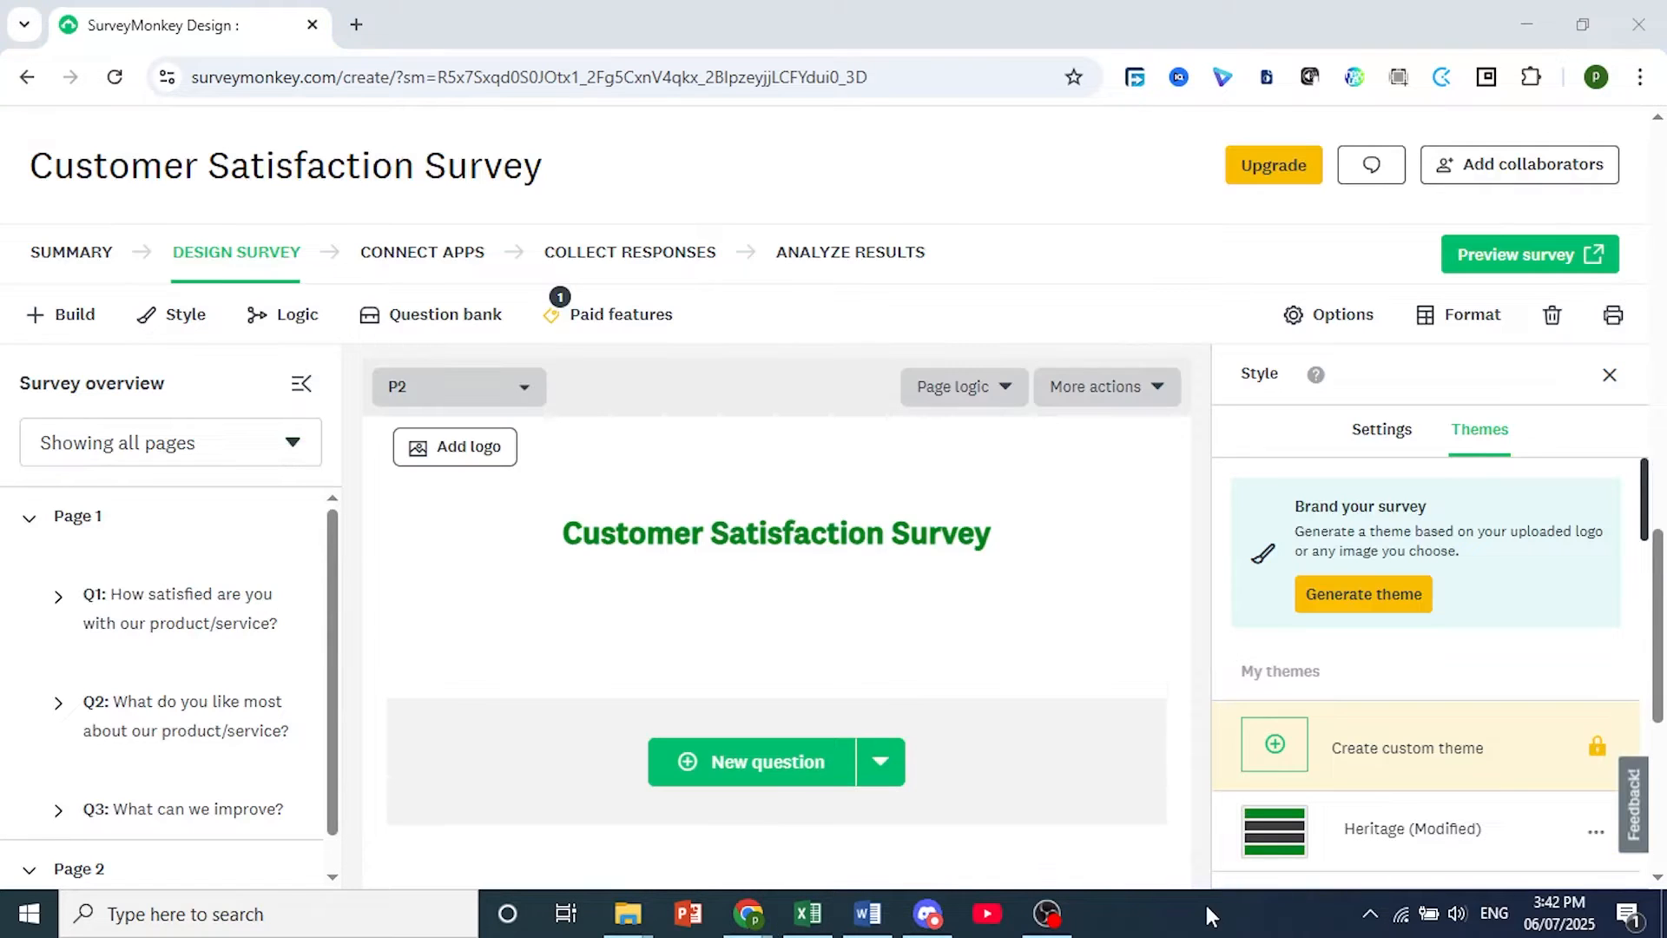
click(768, 771)
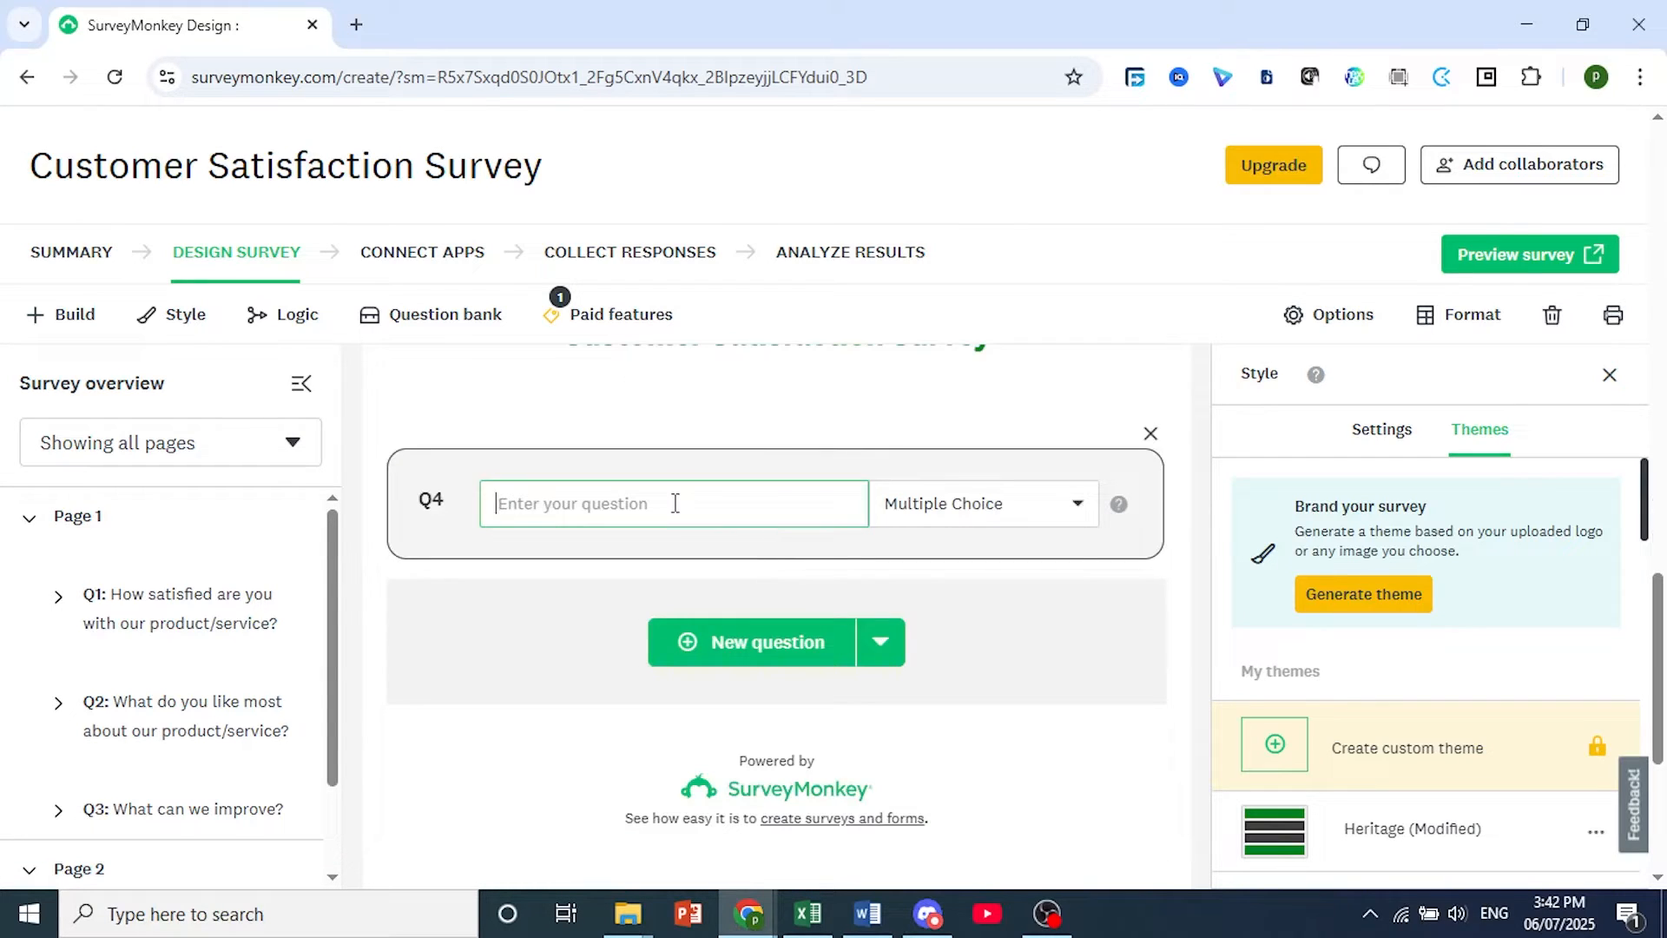
text(How likely are you to recommend us to a friend or colleague?)
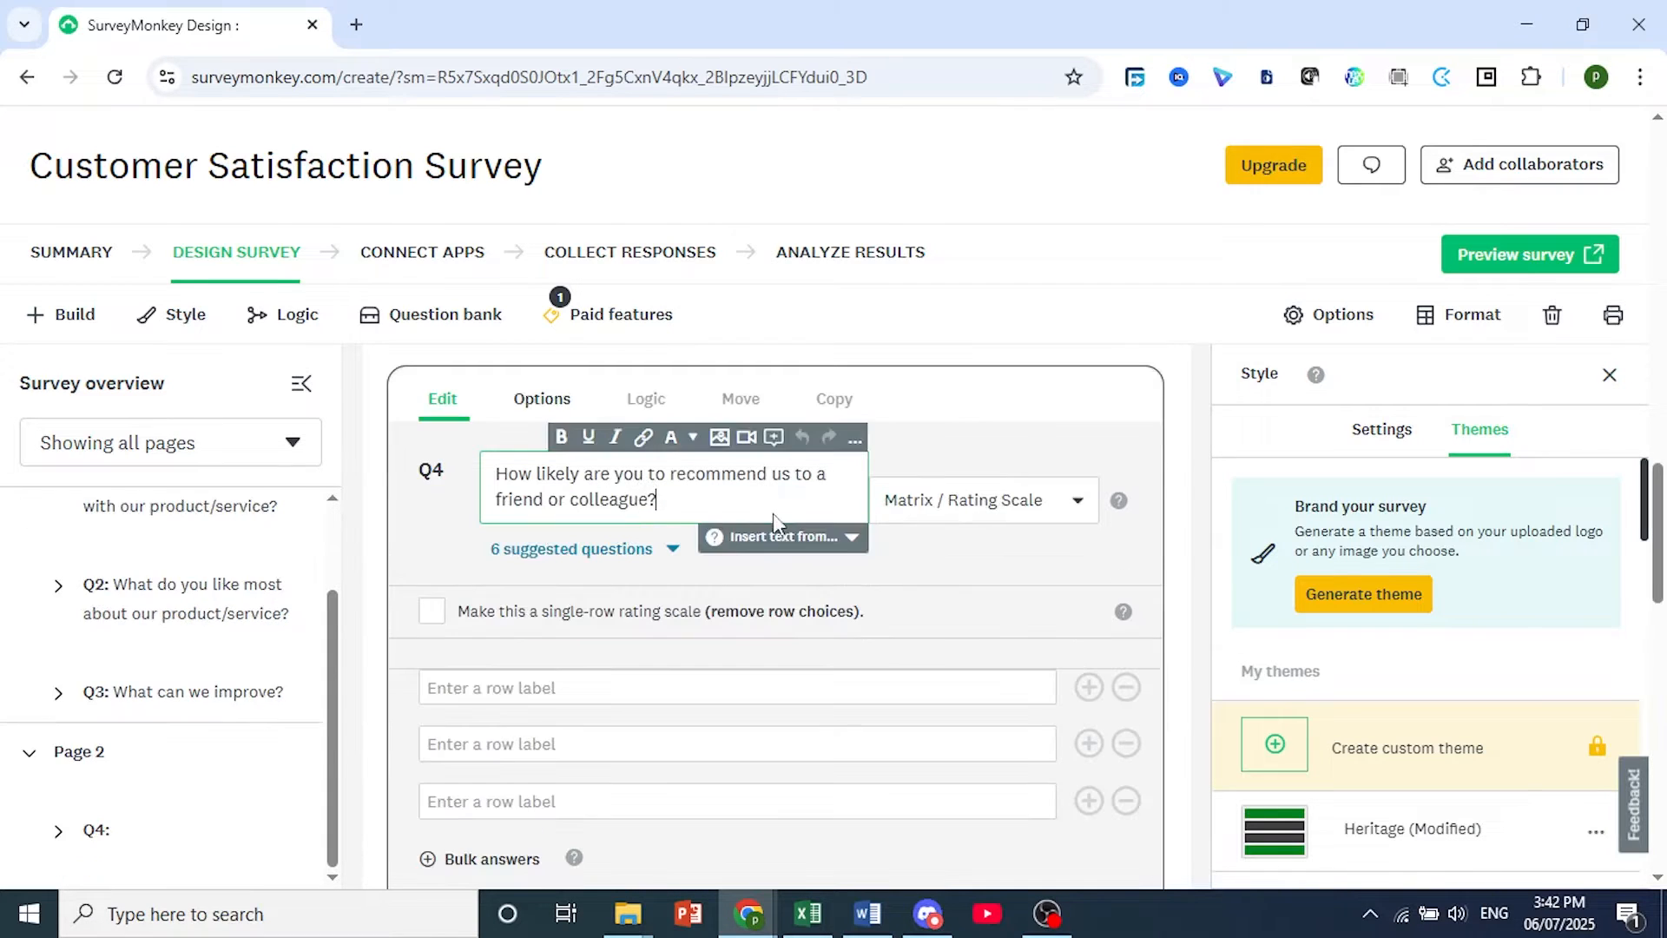
Change the type of question 4 to Slider.
scroll(697, 550, down, 1)
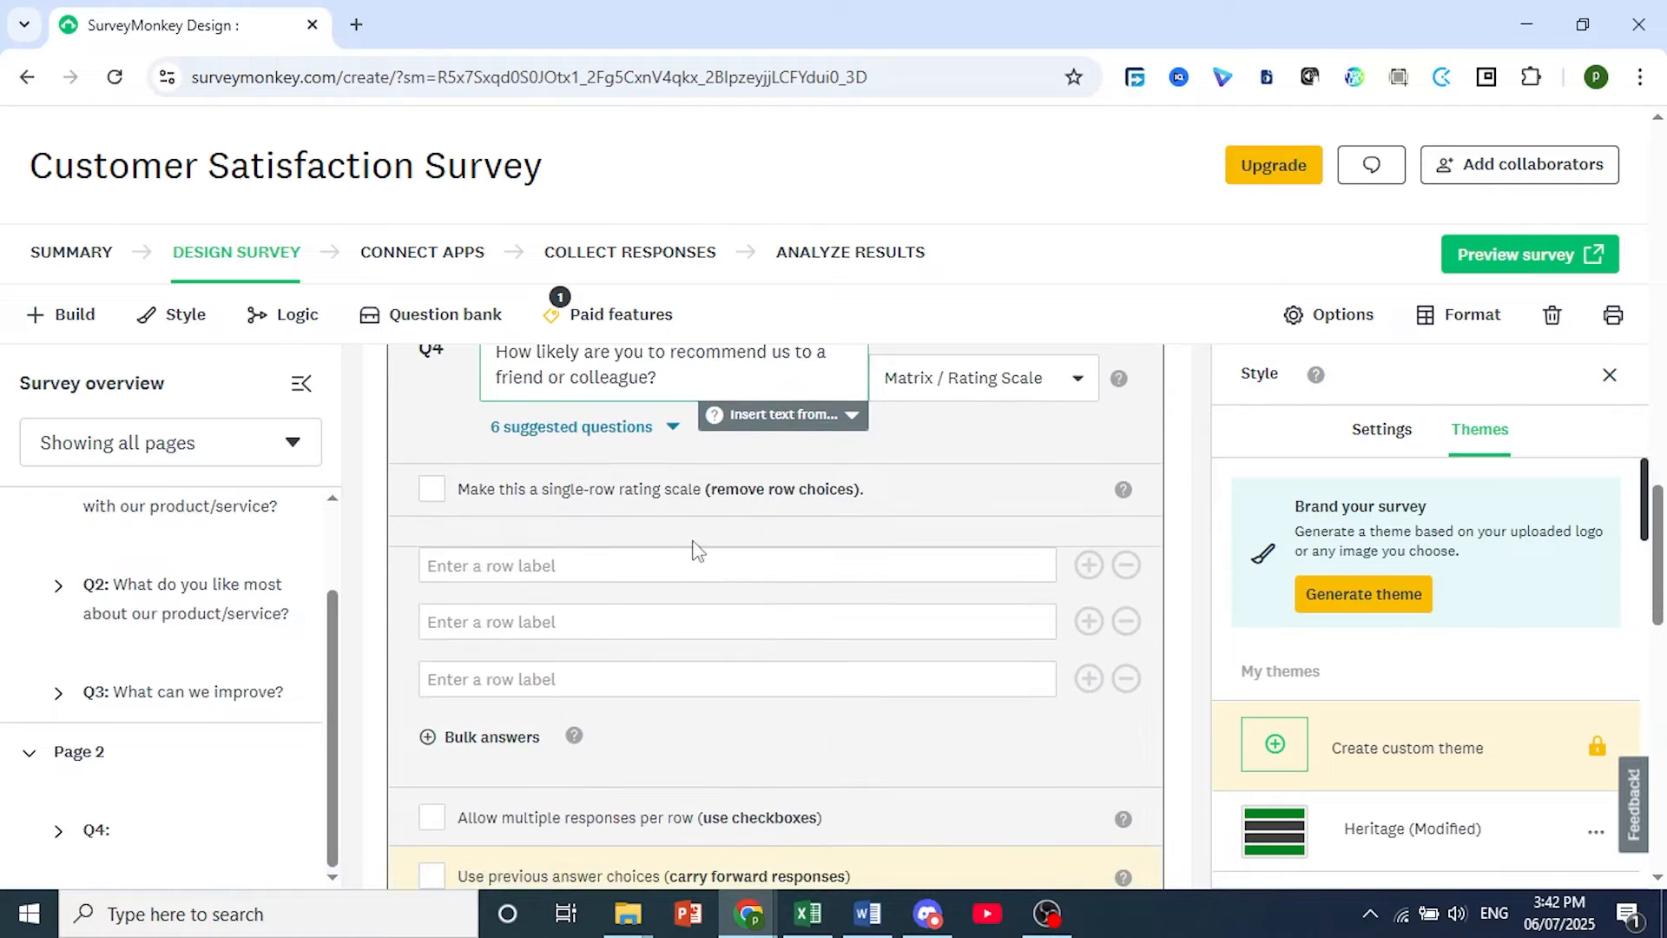
scroll(855, 573, up, 1)
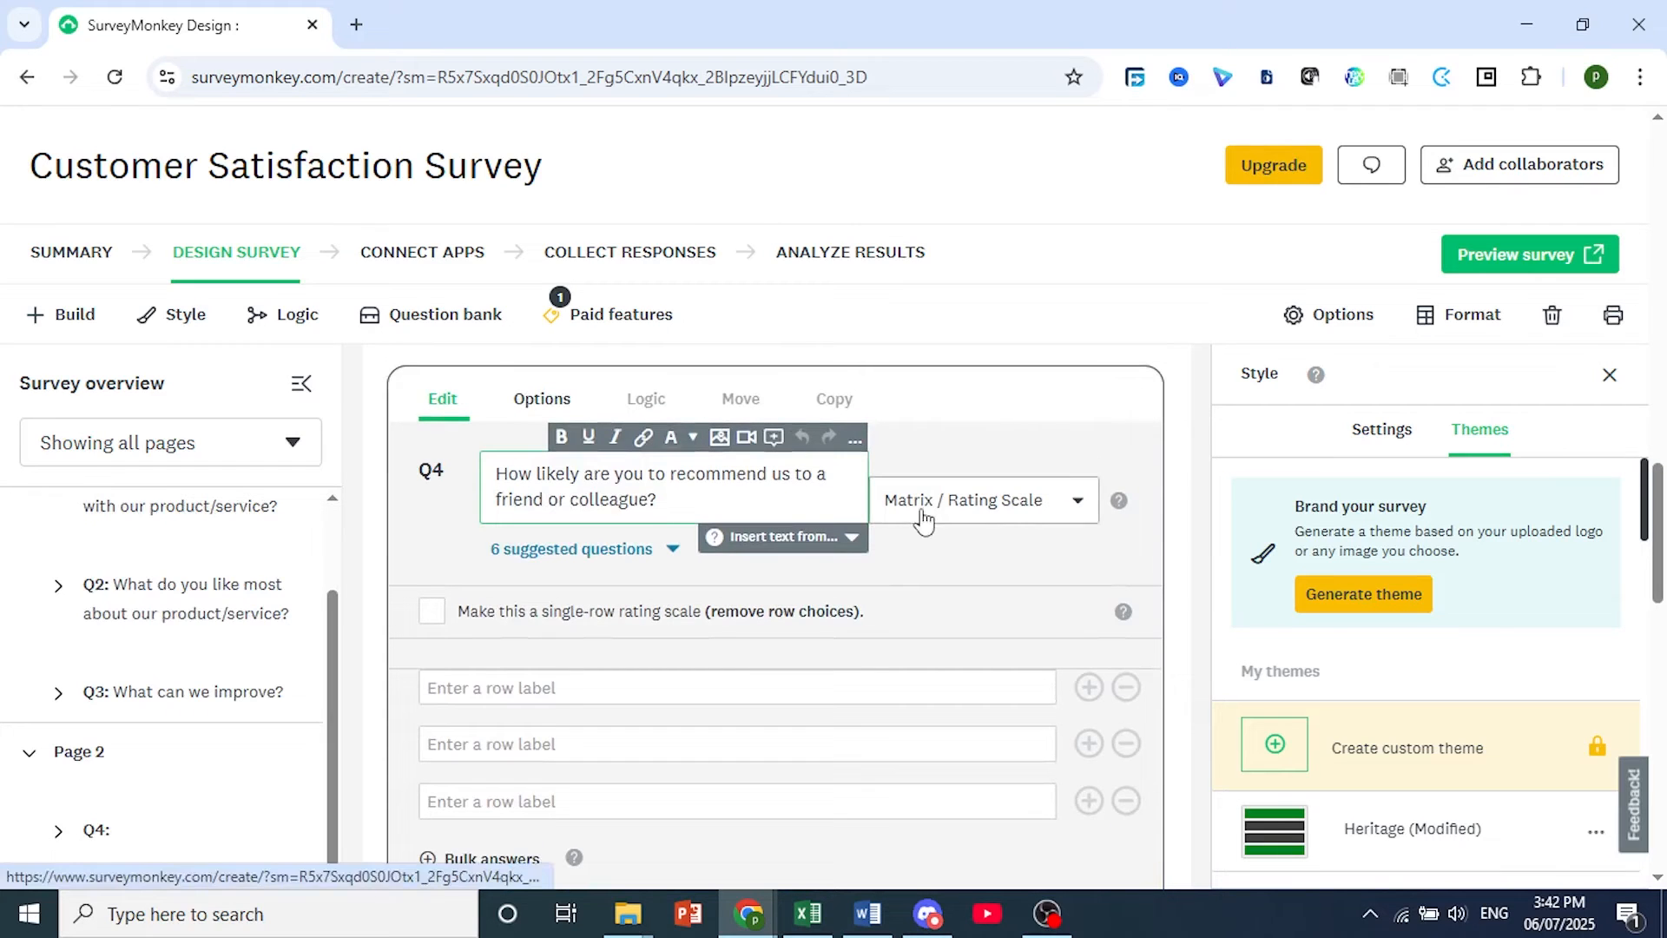
click(923, 520)
click(921, 518)
click(923, 519)
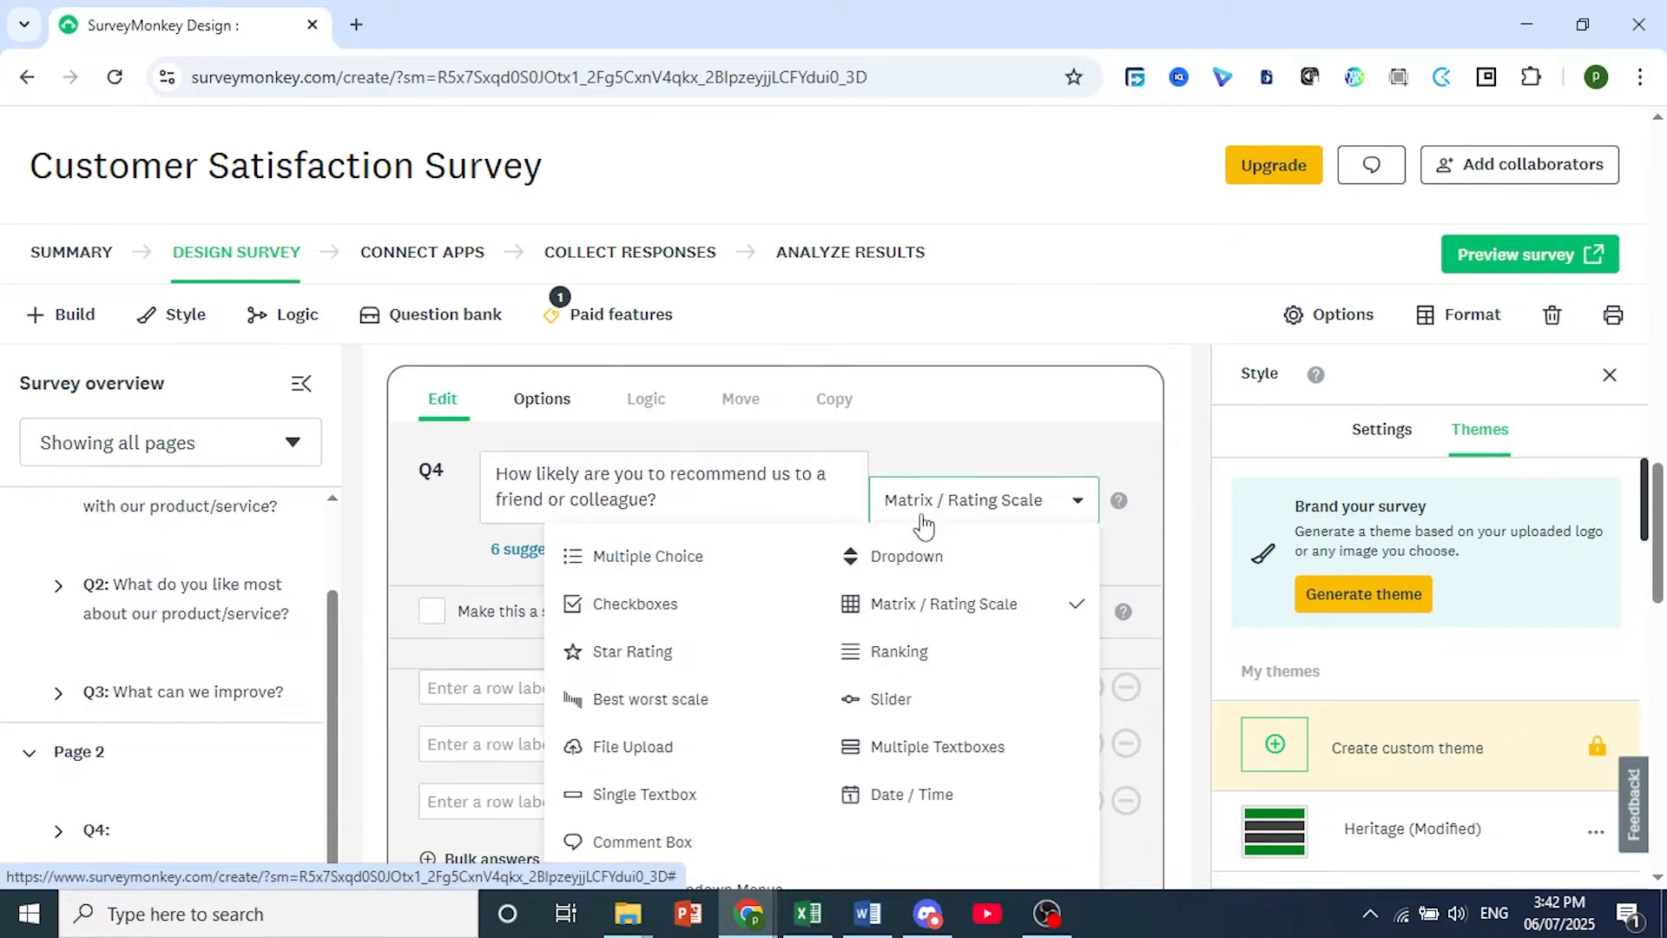
scroll(904, 658, down, 1)
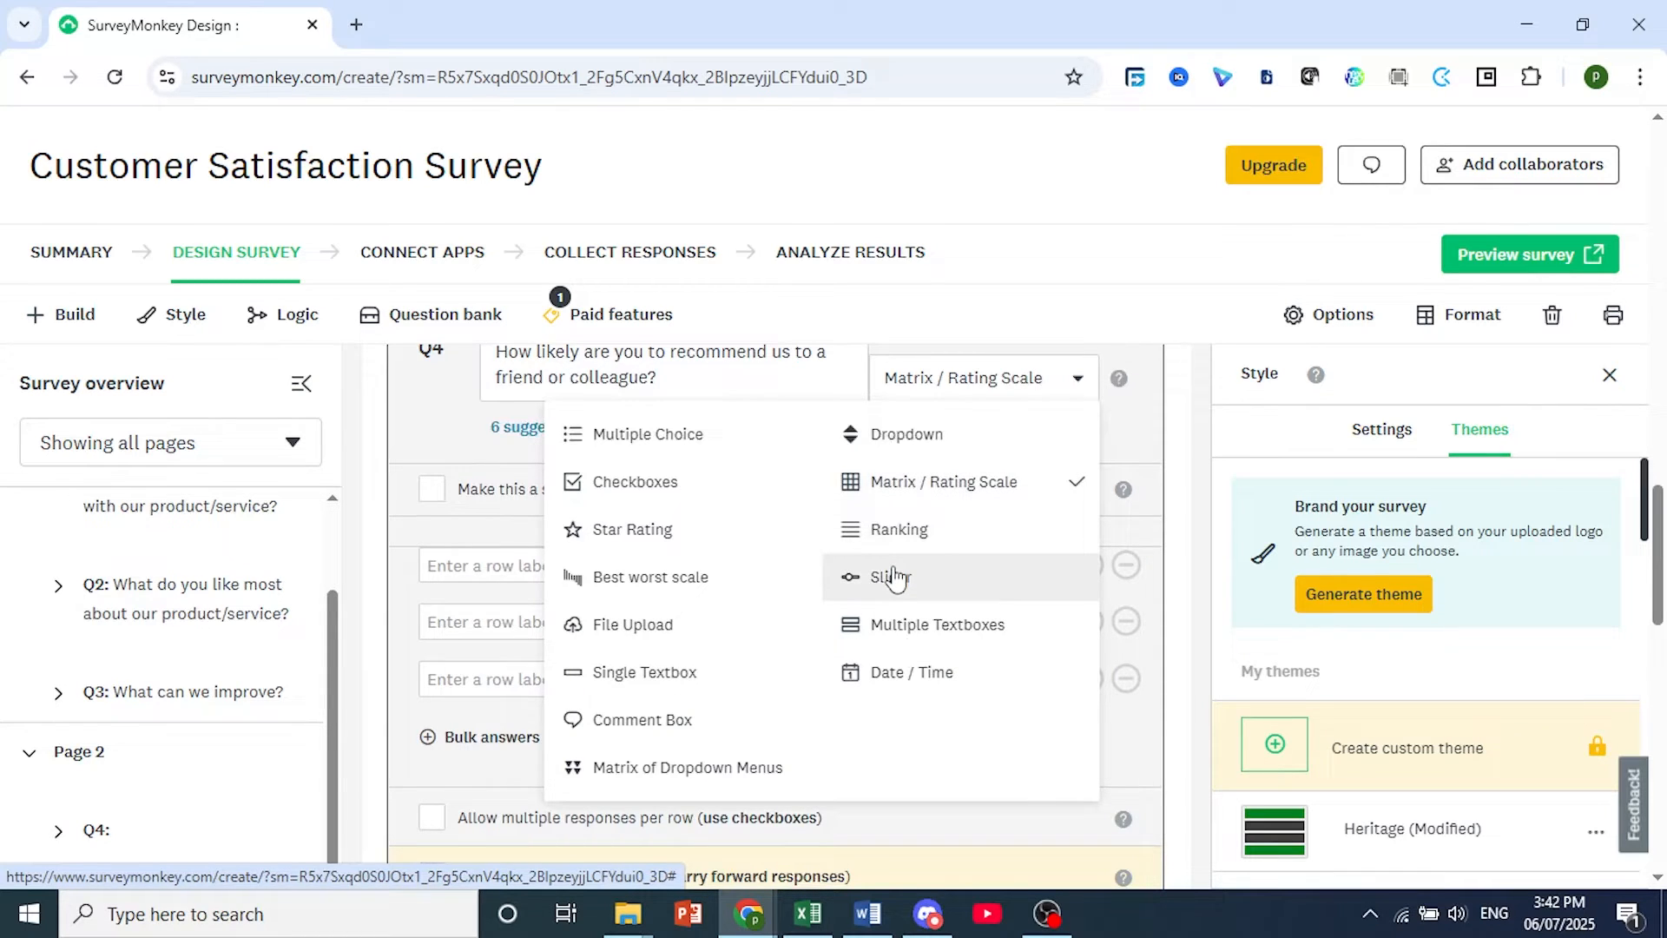
click(829, 586)
scroll(622, 692, down, 2)
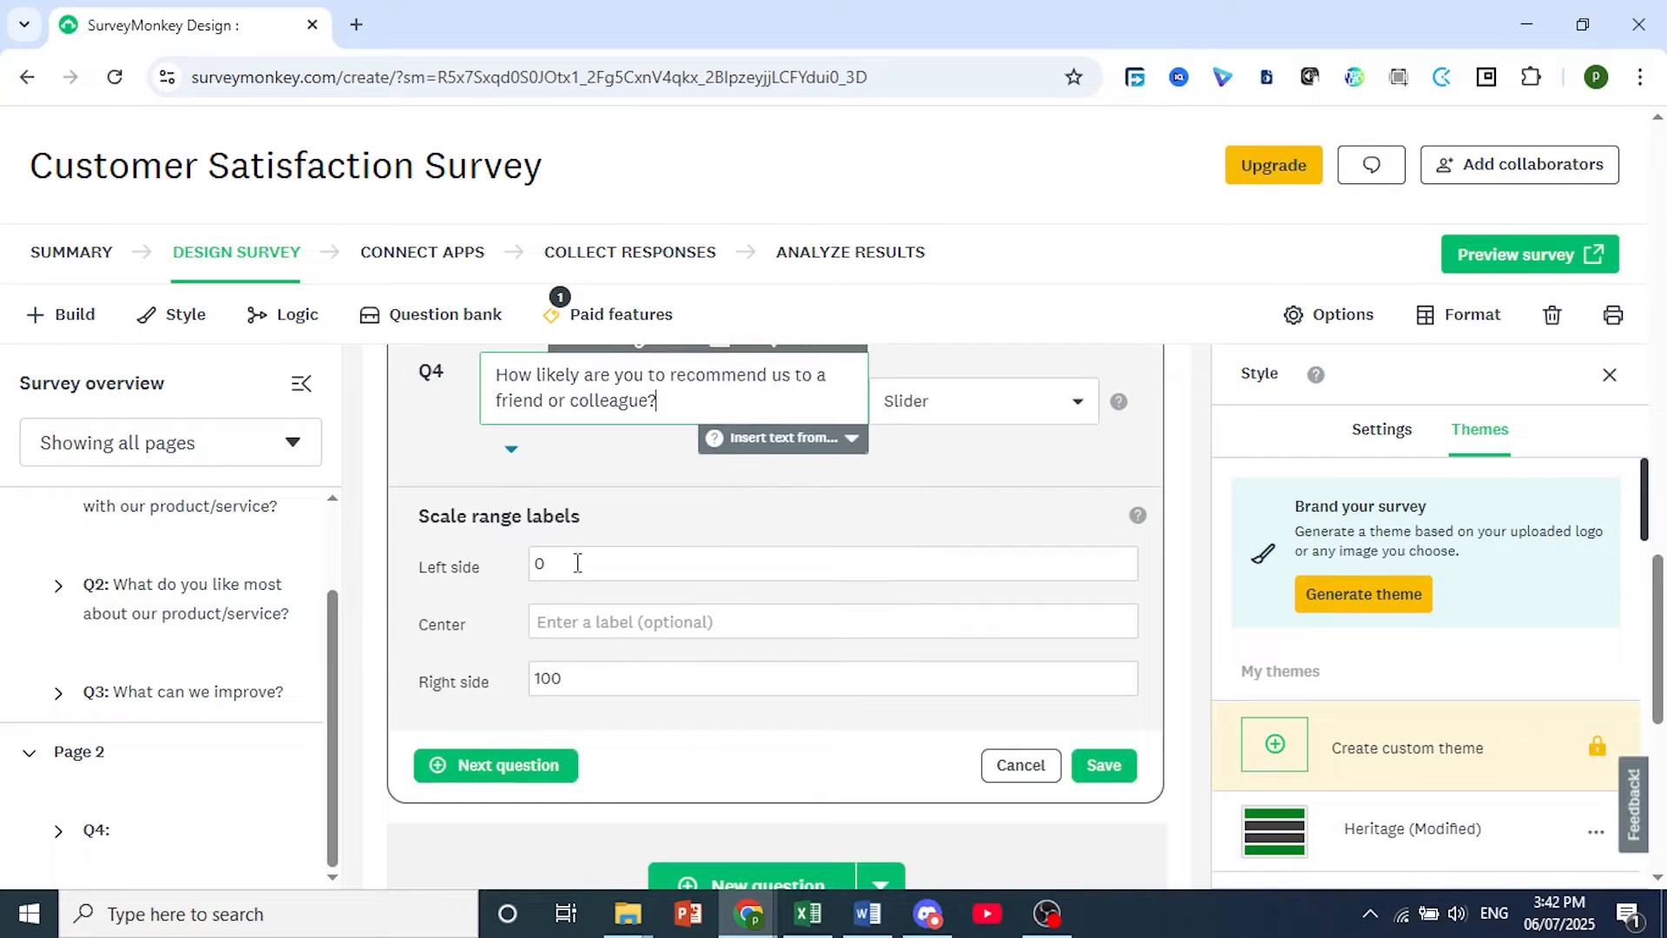
Set the slider's center label to "(Scale from 0 = Not likely at all, to 10 = Extremely likely)", save question 4 and dismiss the notice.
click(557, 563)
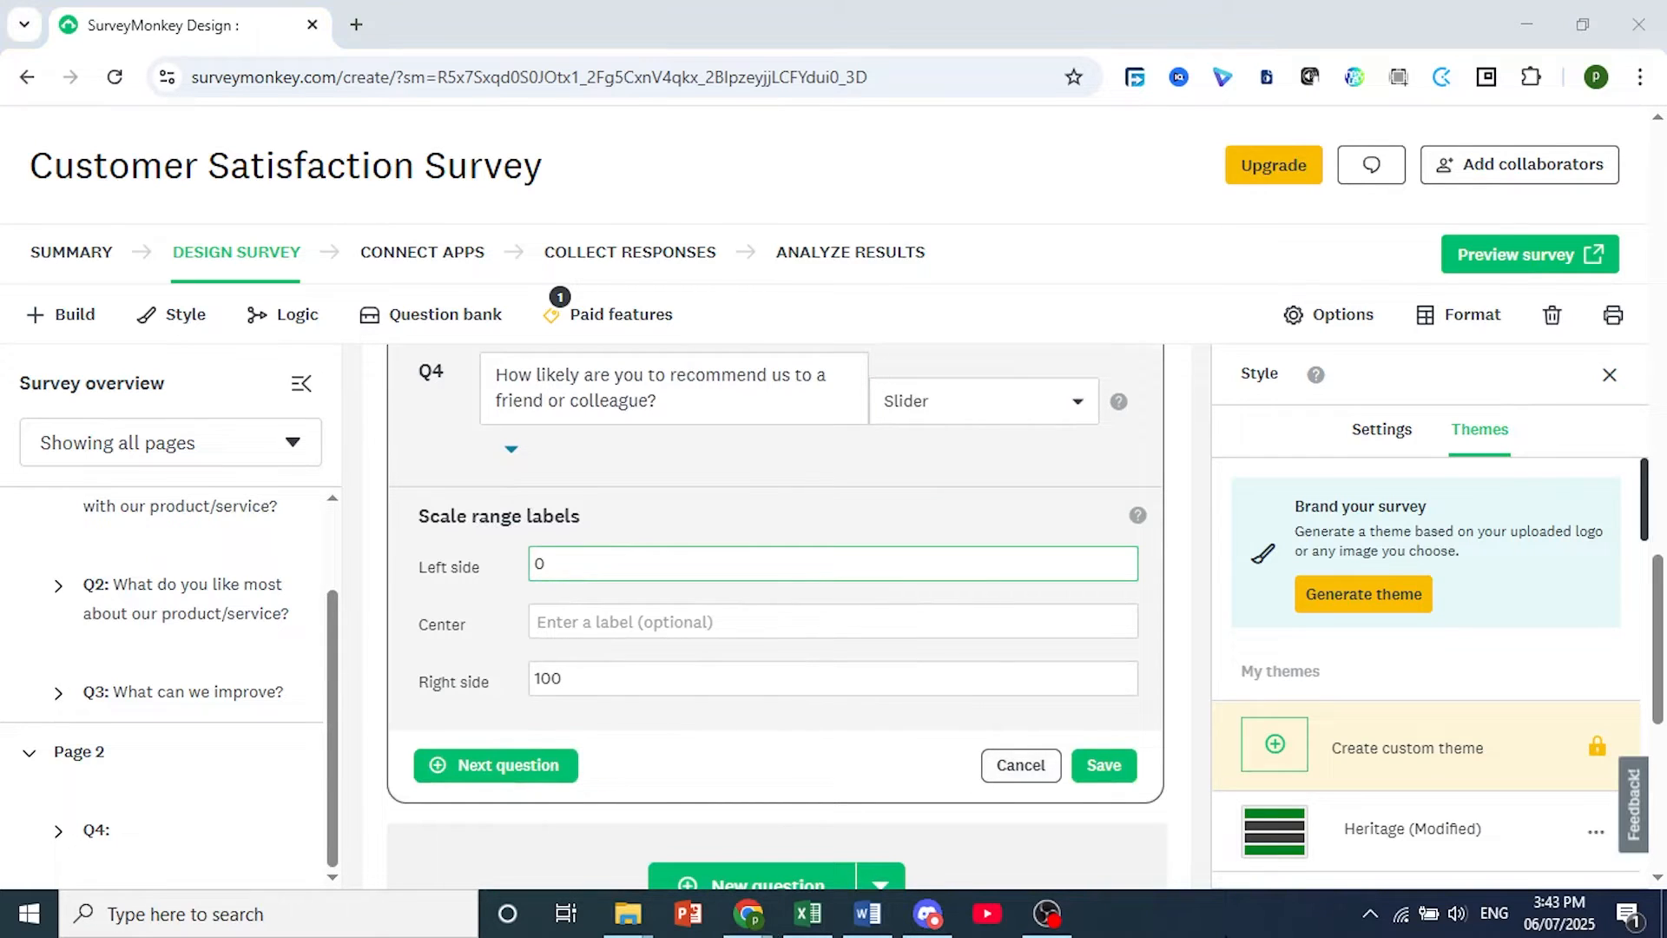
click(719, 627)
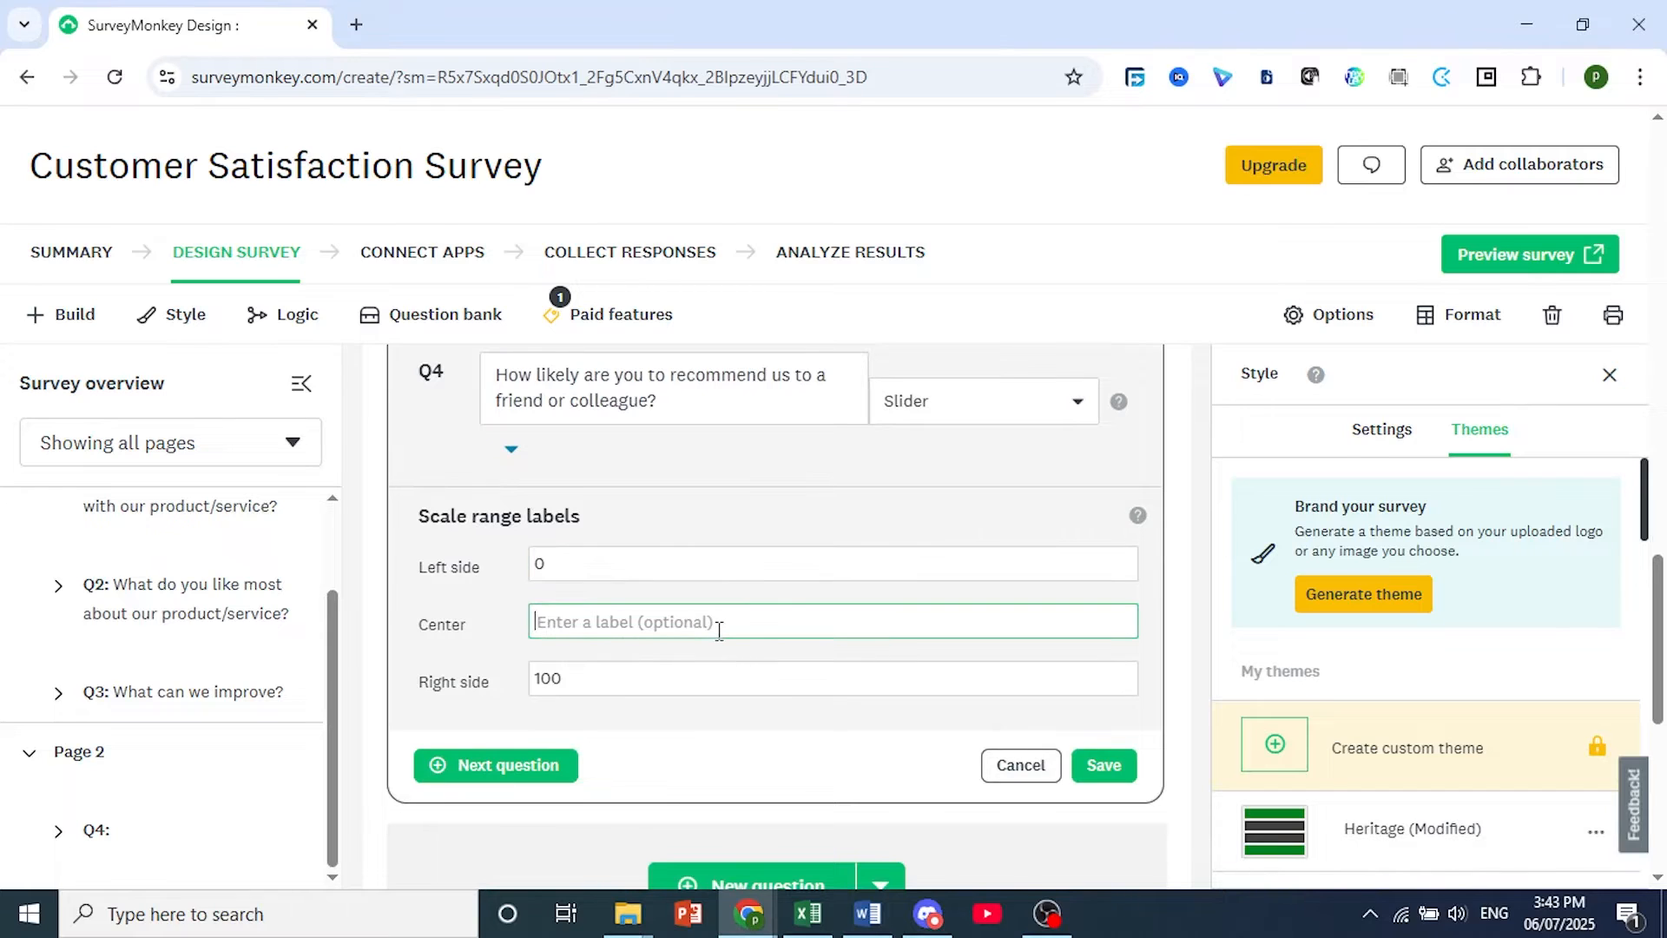
text((Scale from 0 = Not likely at all, to 10 = Extremely likely))
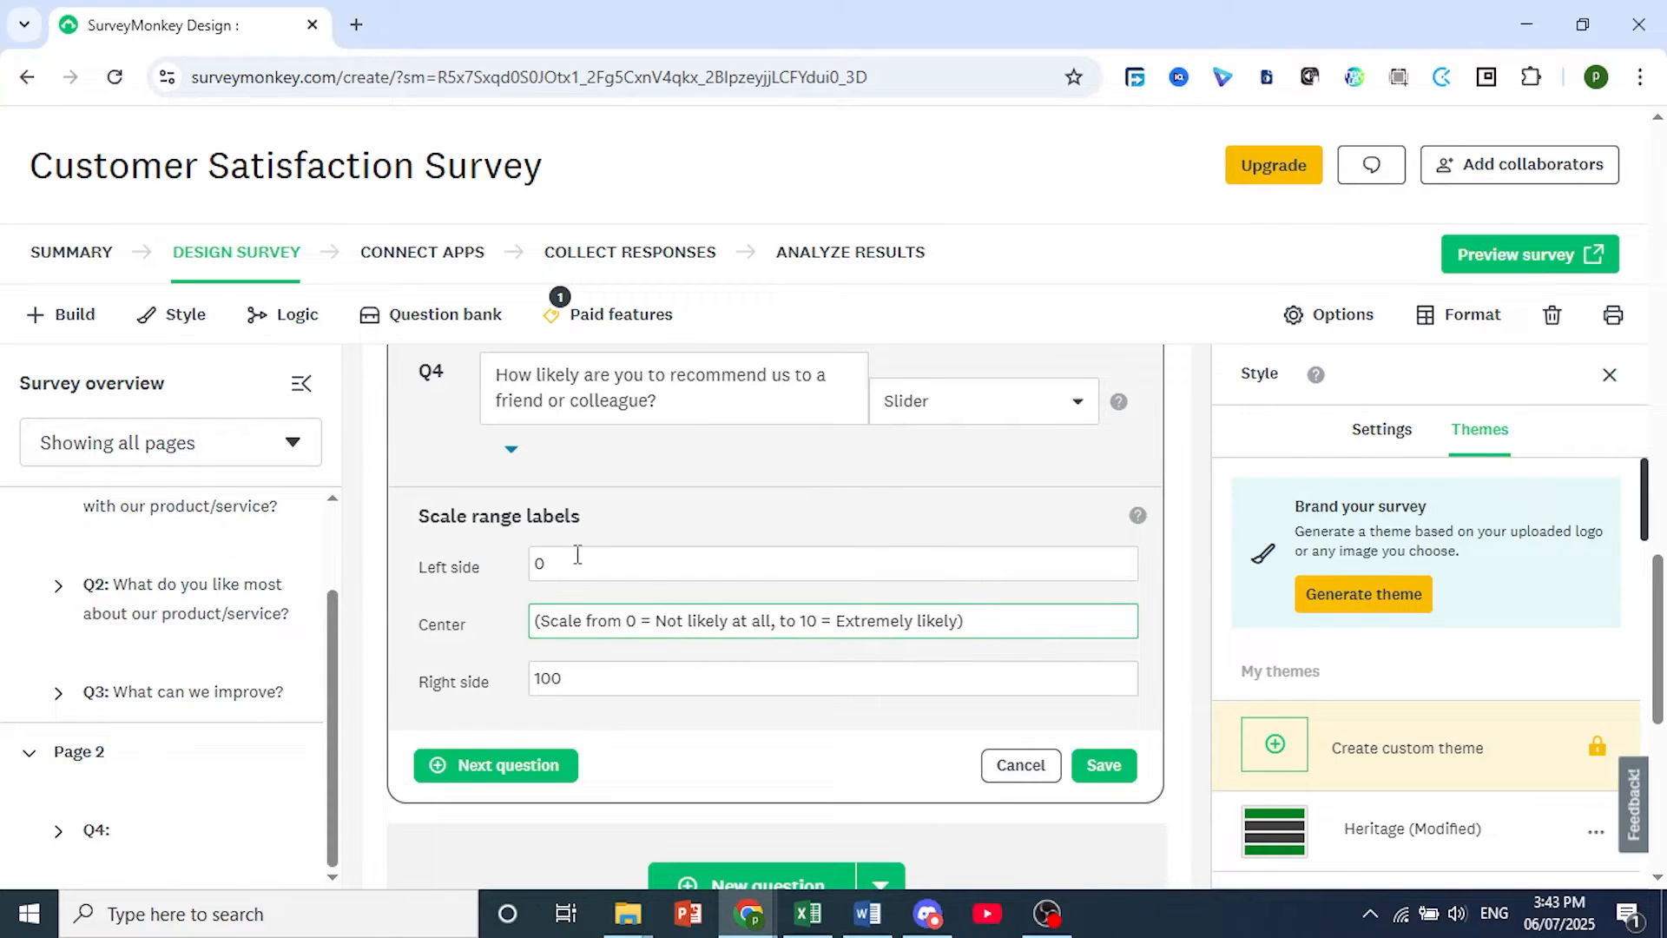
click(1101, 769)
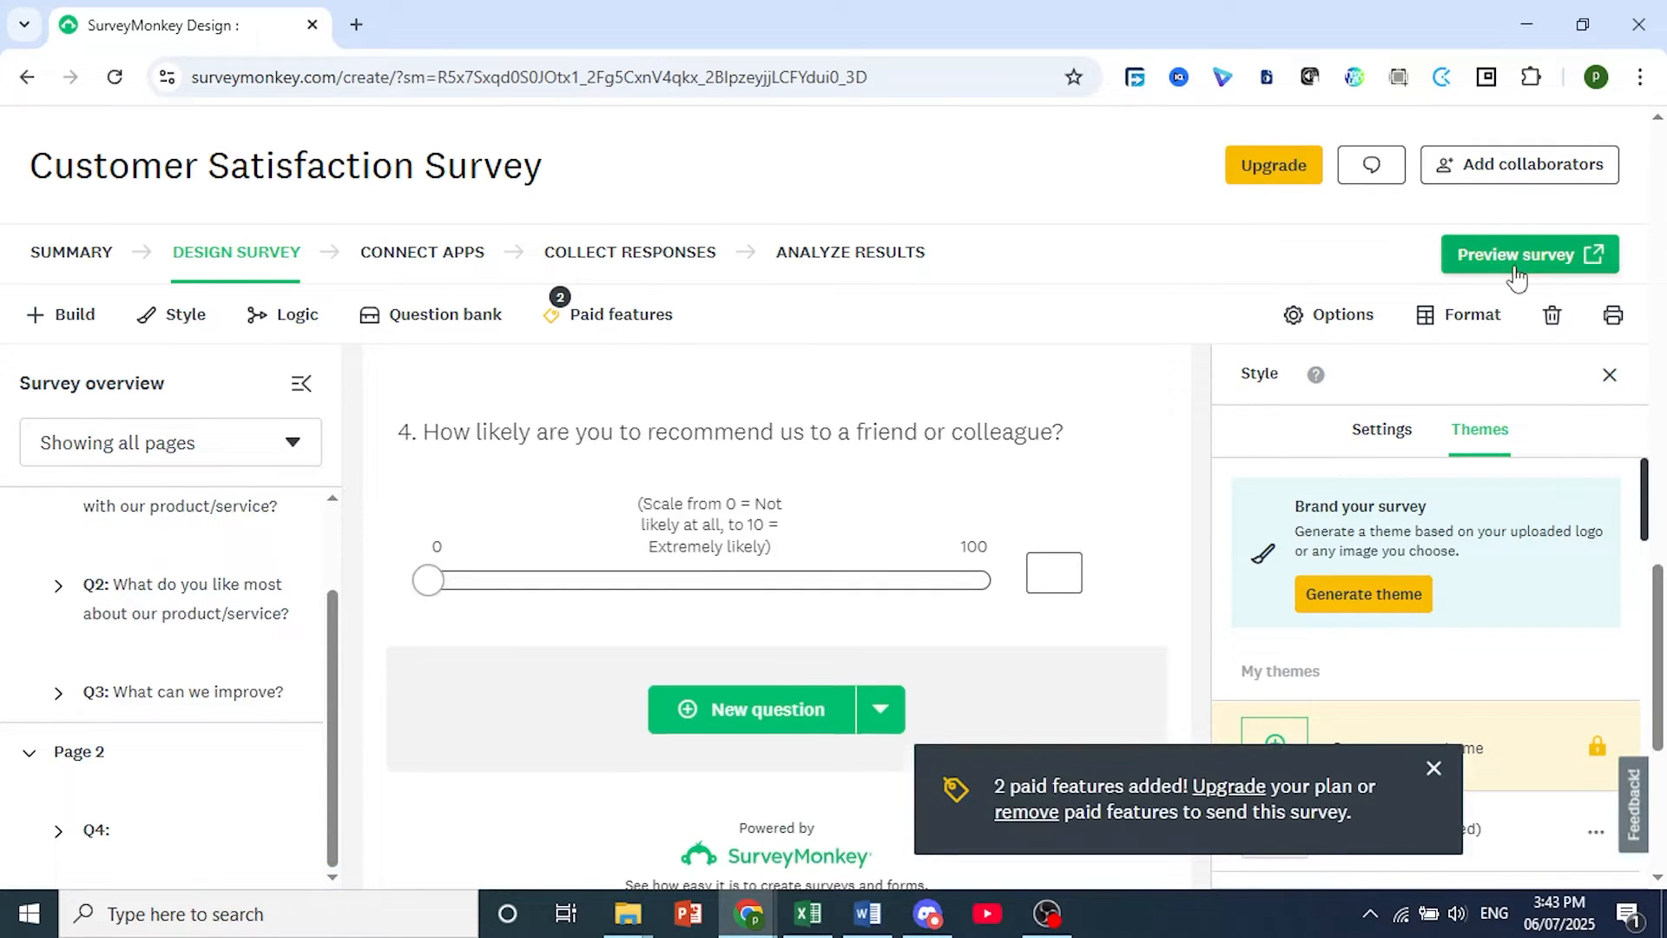
click(1434, 770)
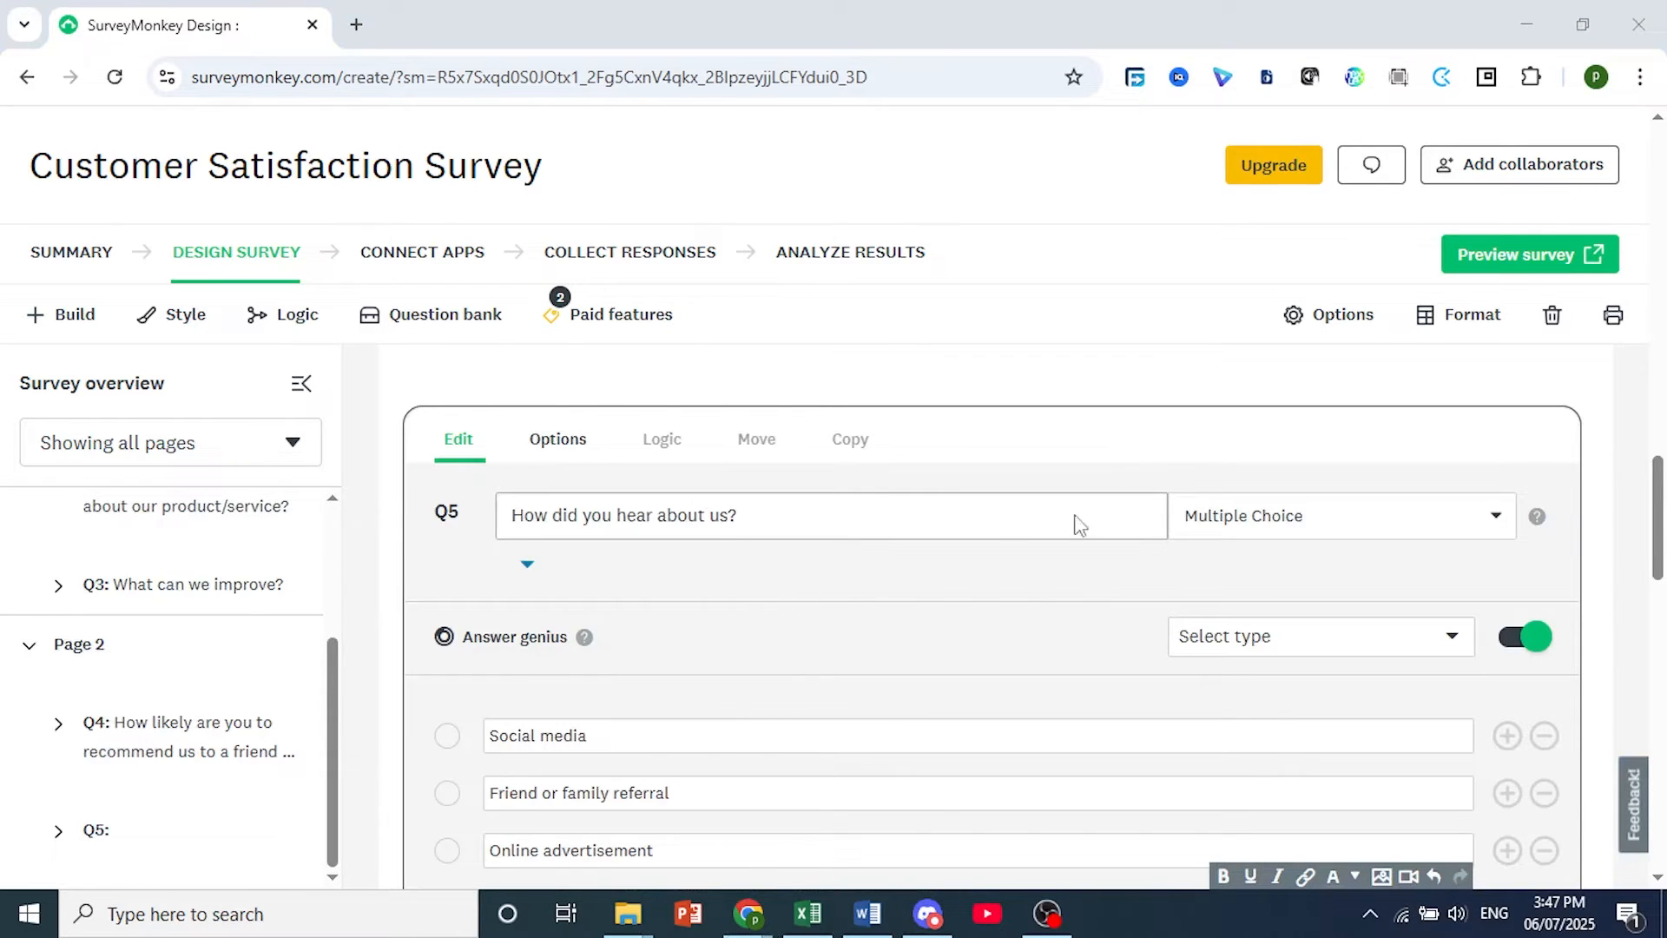
Add an "Other (please specify)" option to question 5, "How did you hear about us?", and display it as a comment field.
scroll(811, 603, down, 1)
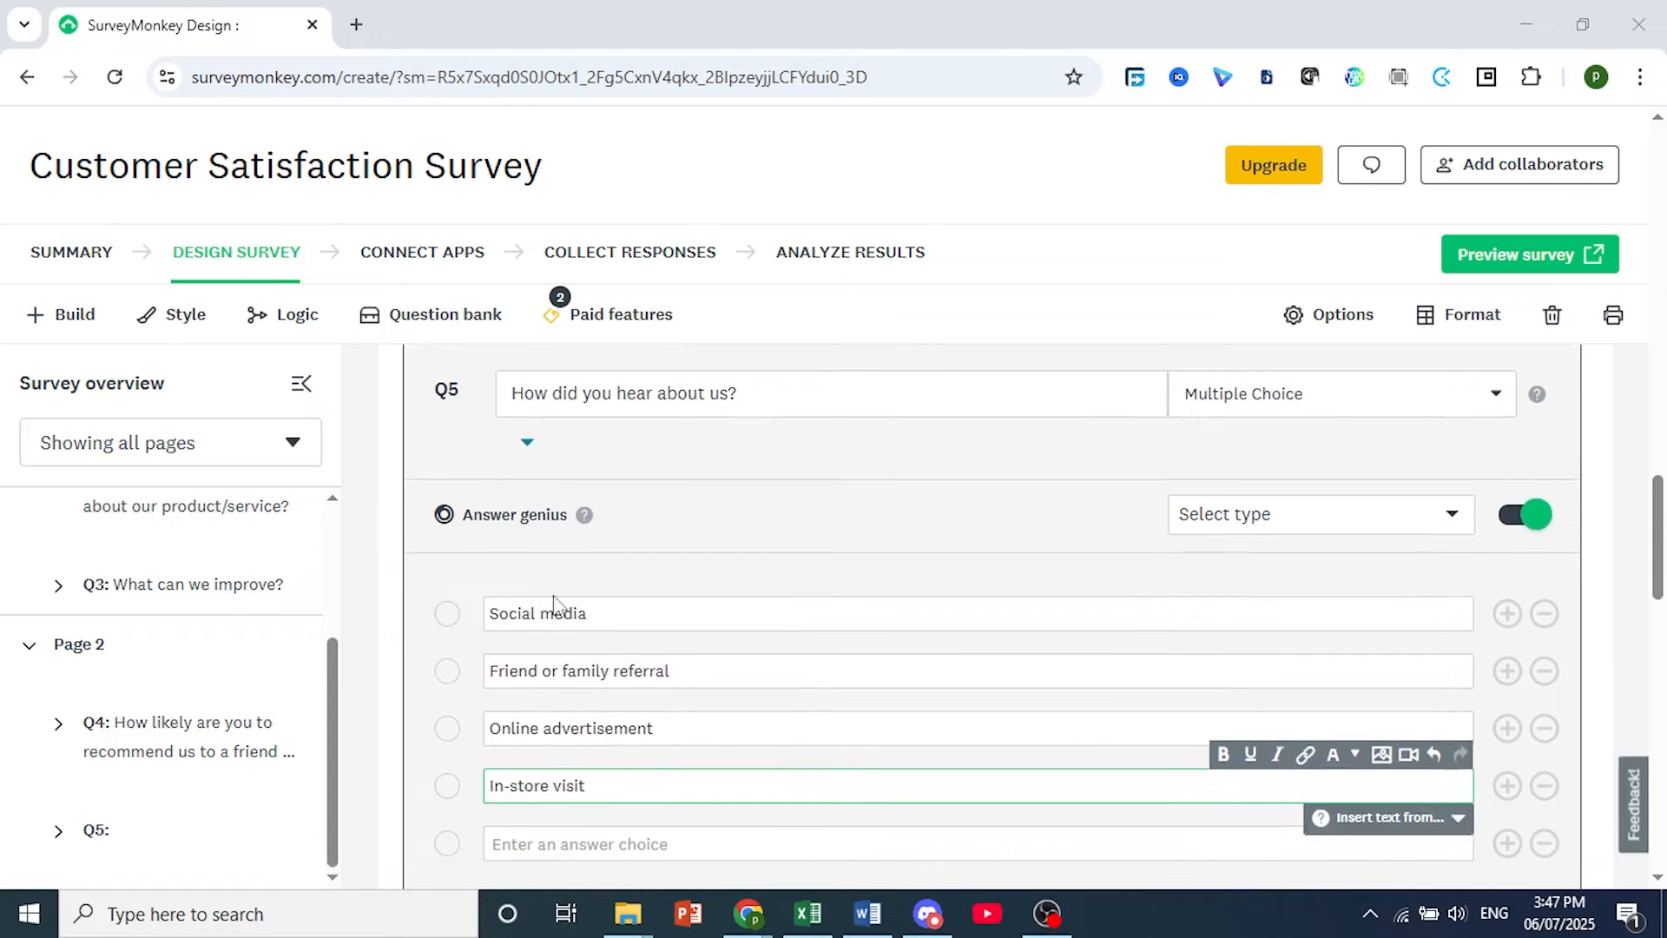
scroll(575, 769, down, 1)
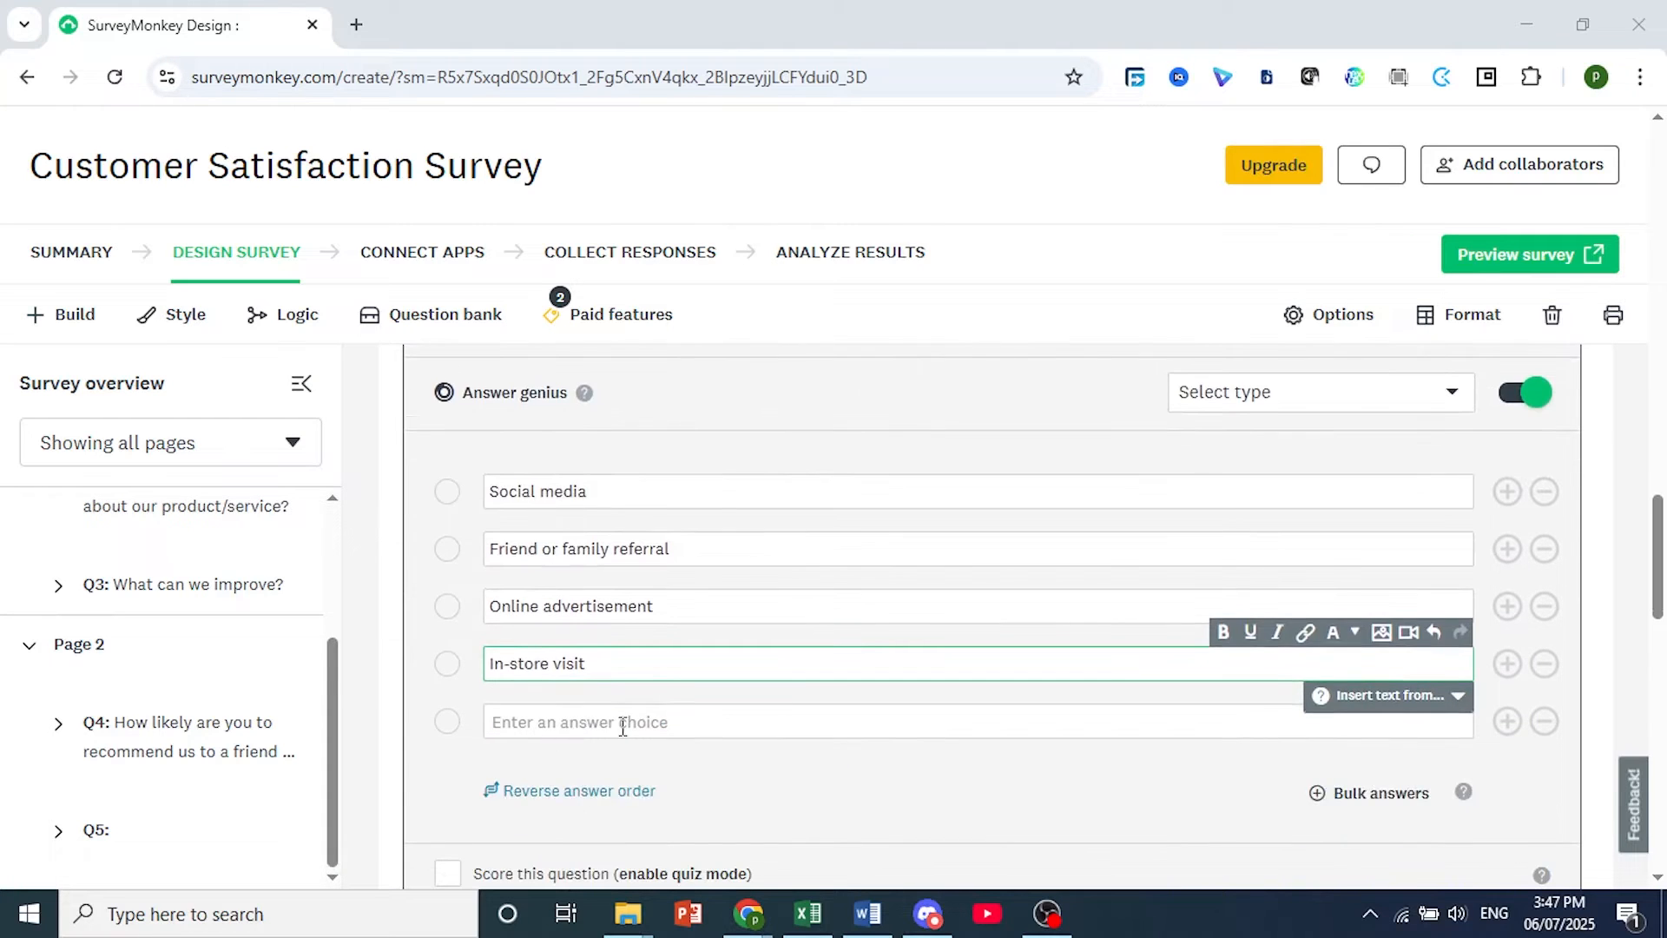
scroll(613, 723, down, 2)
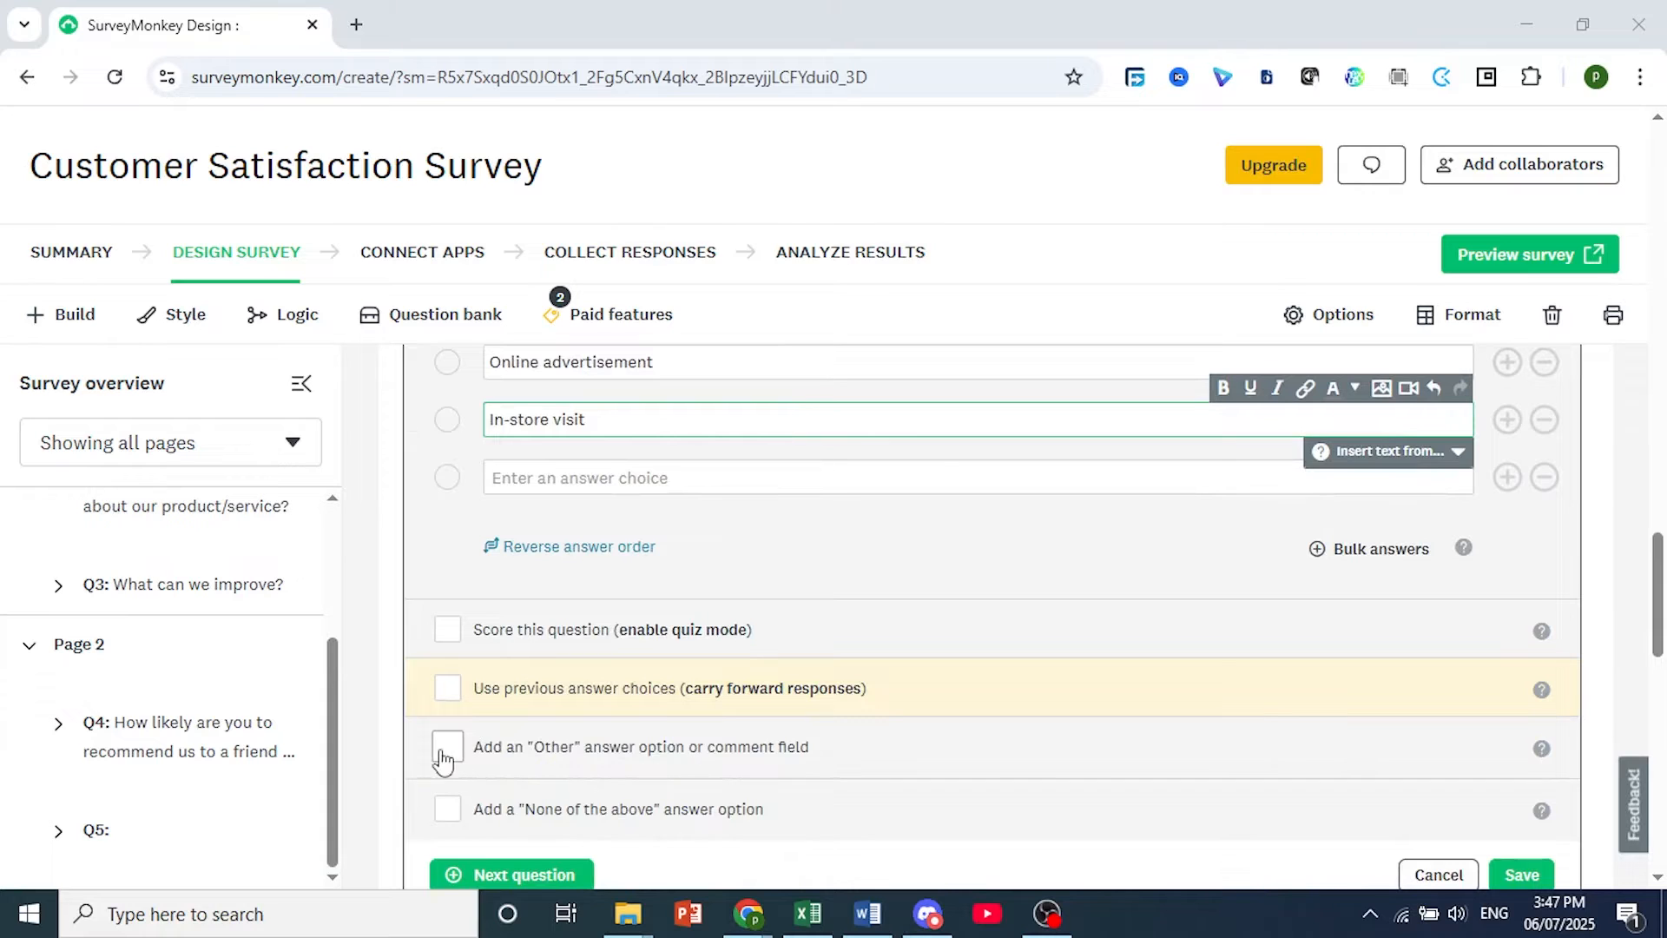
double_click(486, 747)
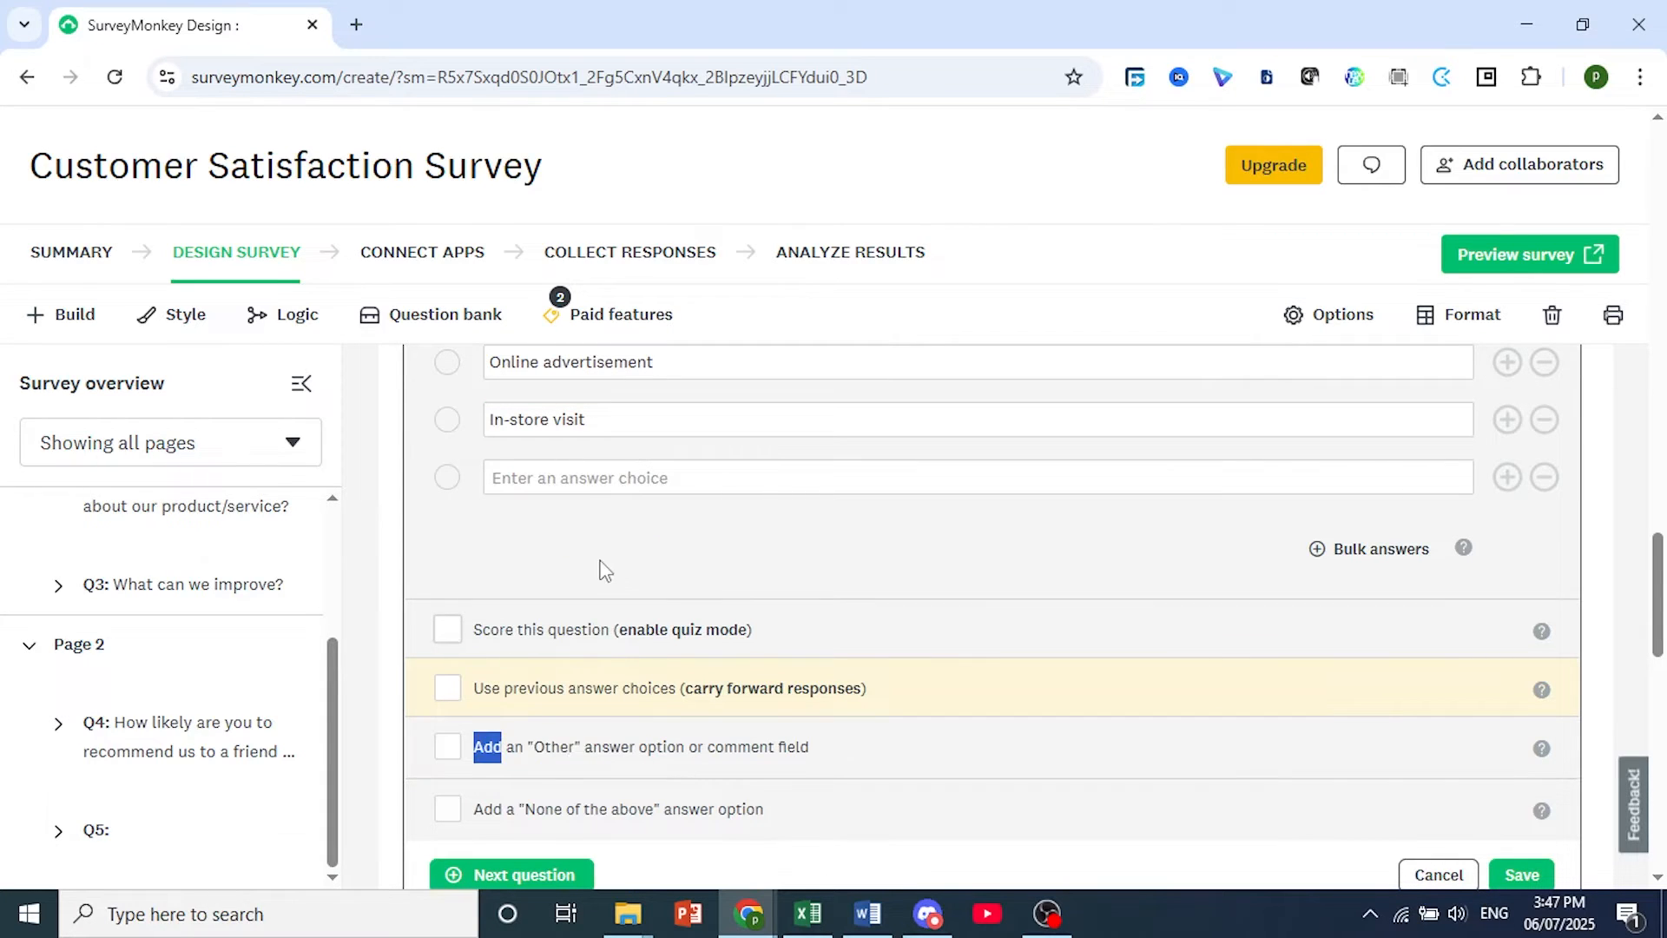
click(448, 750)
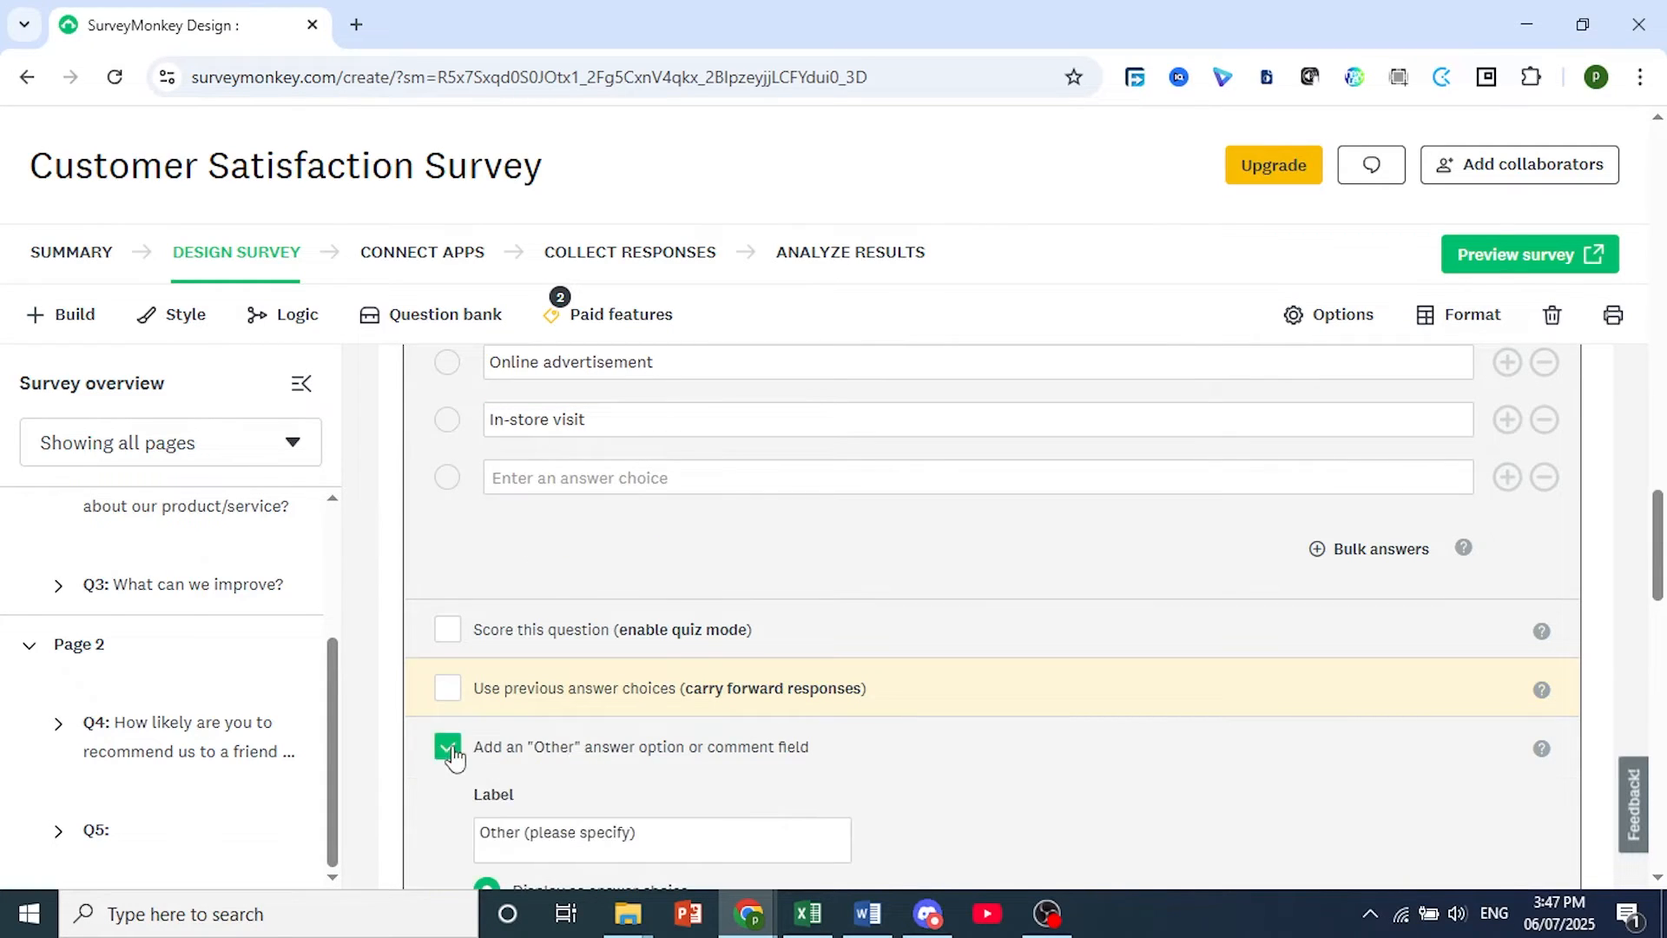
scroll(521, 694, down, 3)
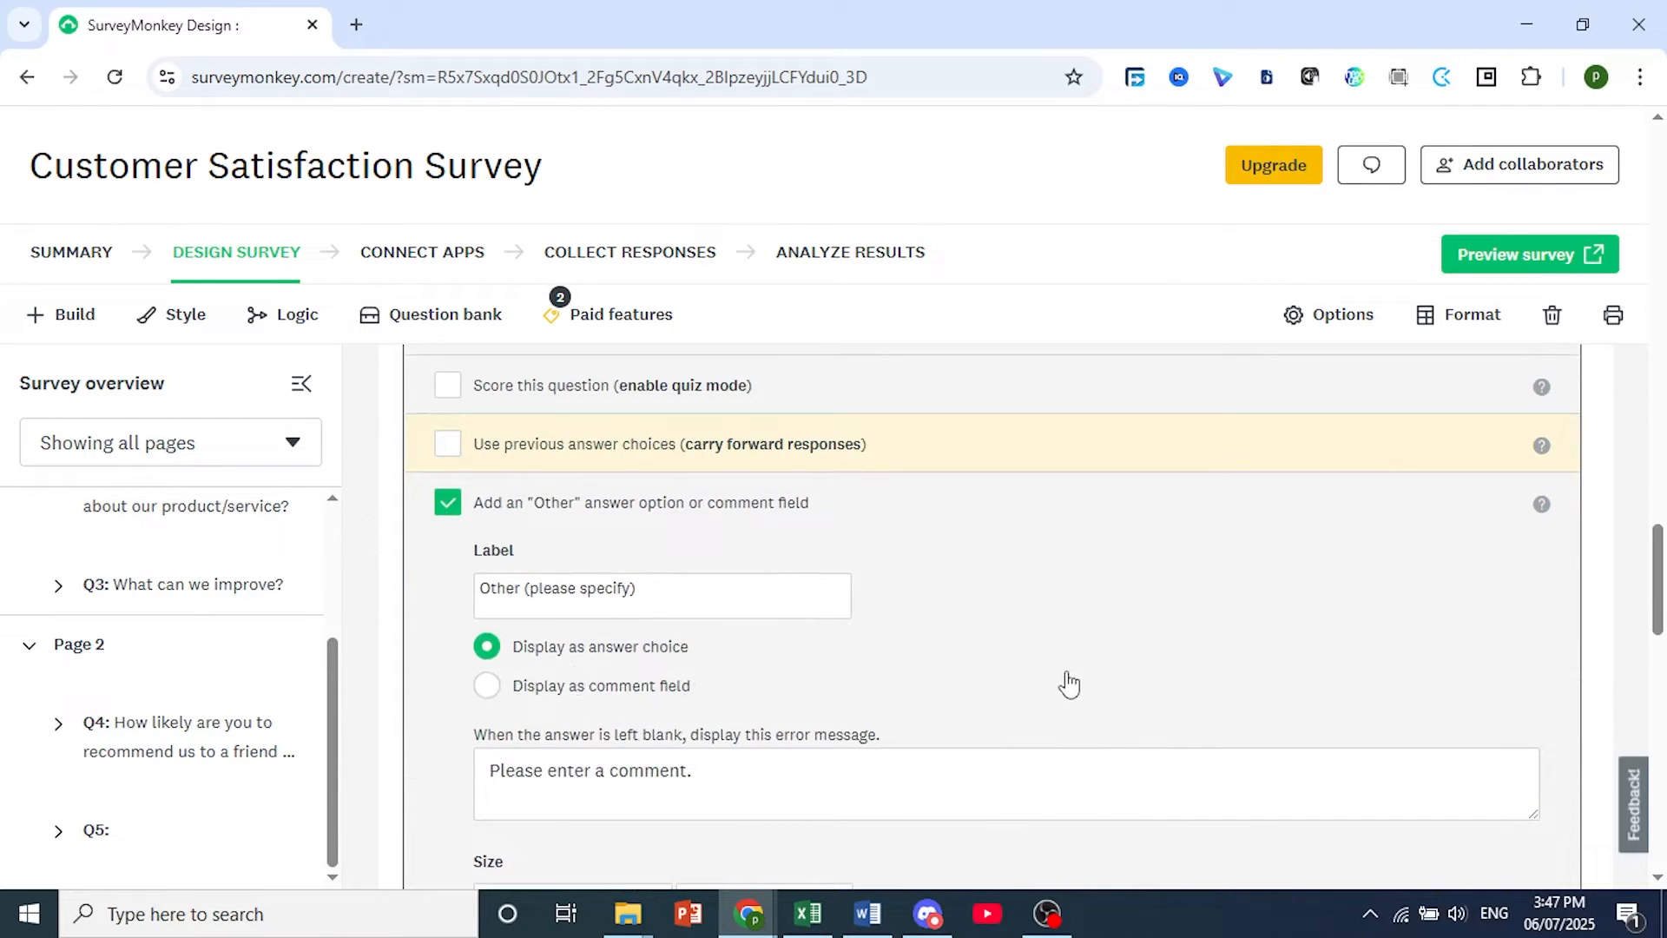
click(1255, 909)
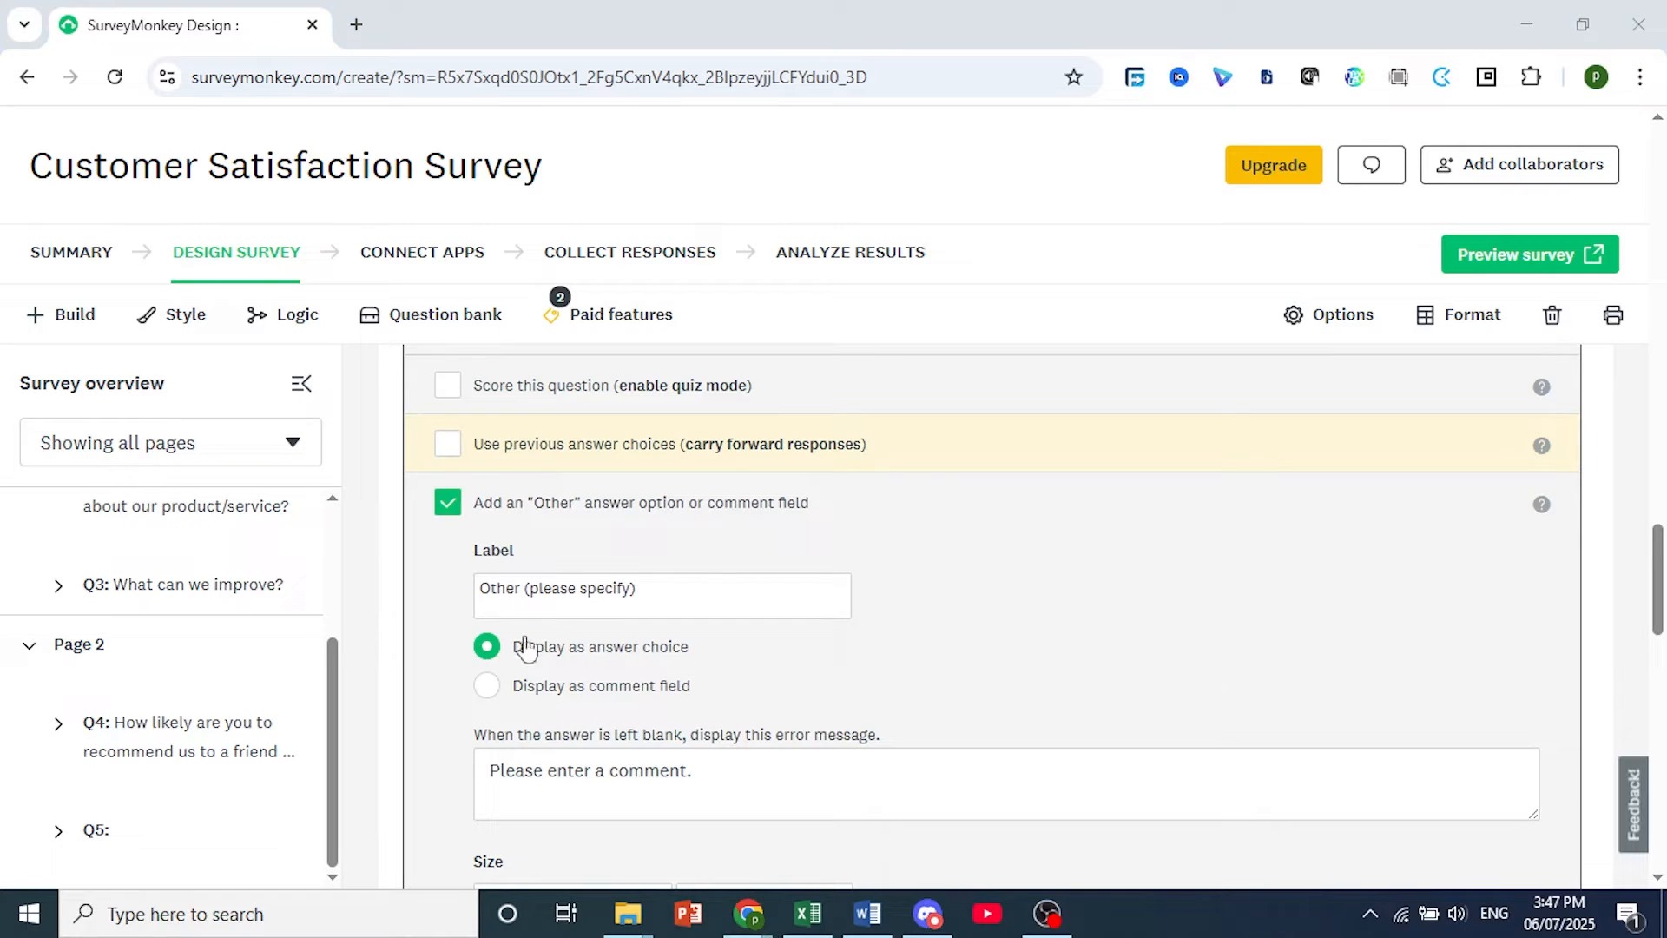
click(488, 690)
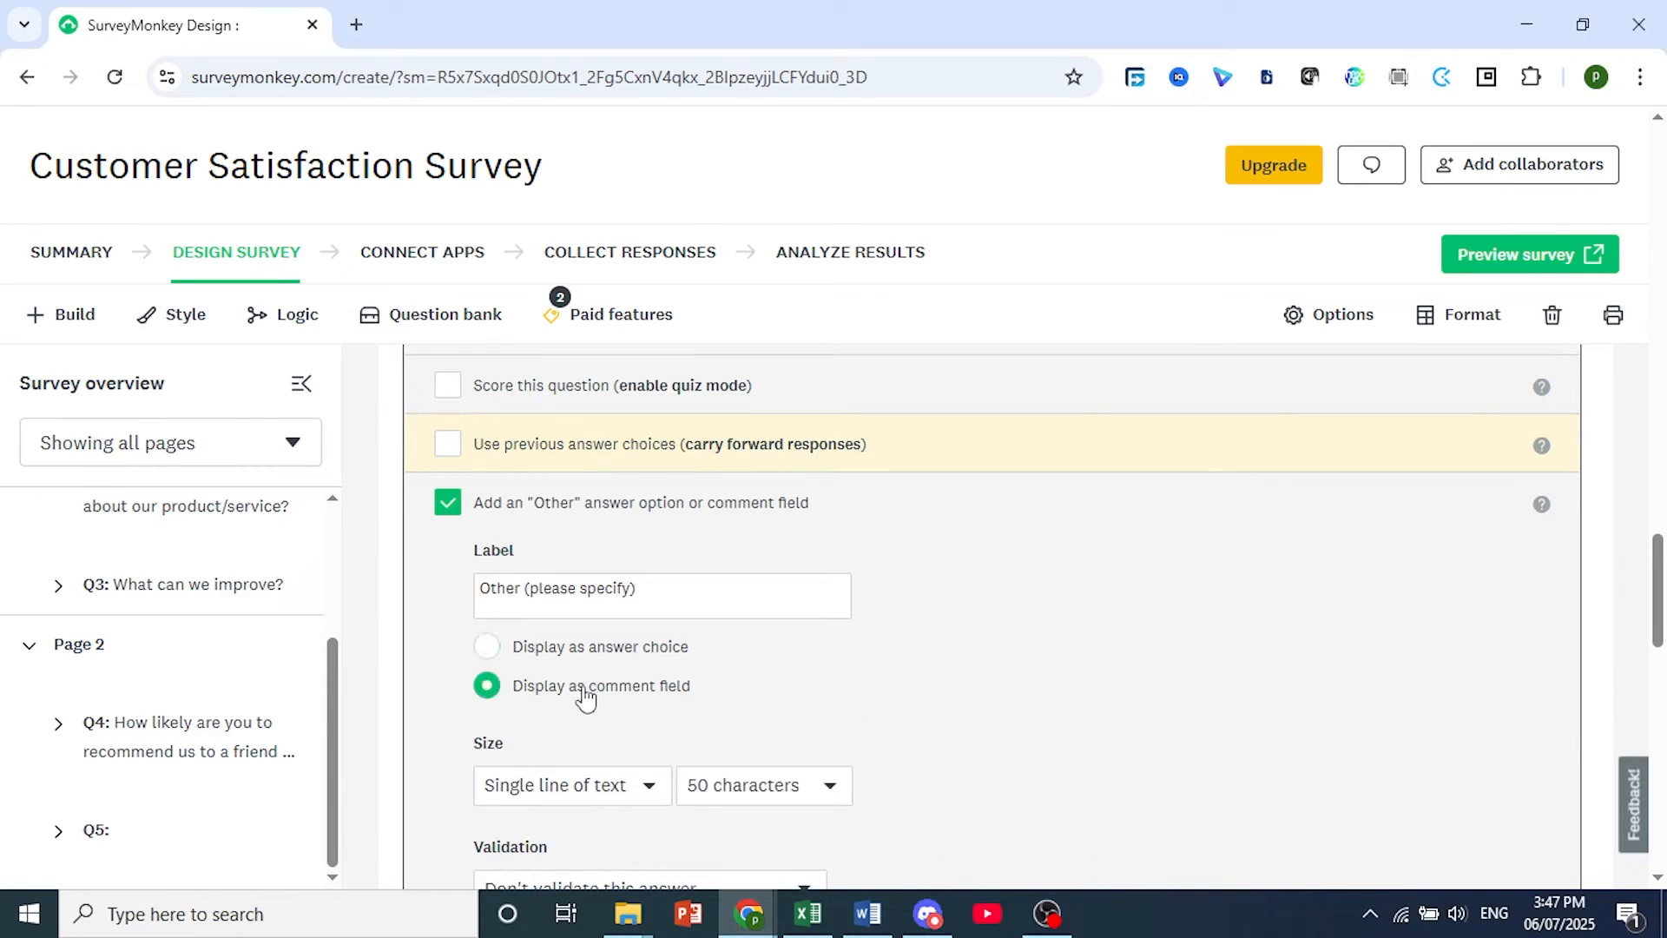
Check the validation choices for the comment field, keep "Don't validate this answer." and save question 5.
scroll(608, 687, down, 1)
scroll(869, 669, down, 1)
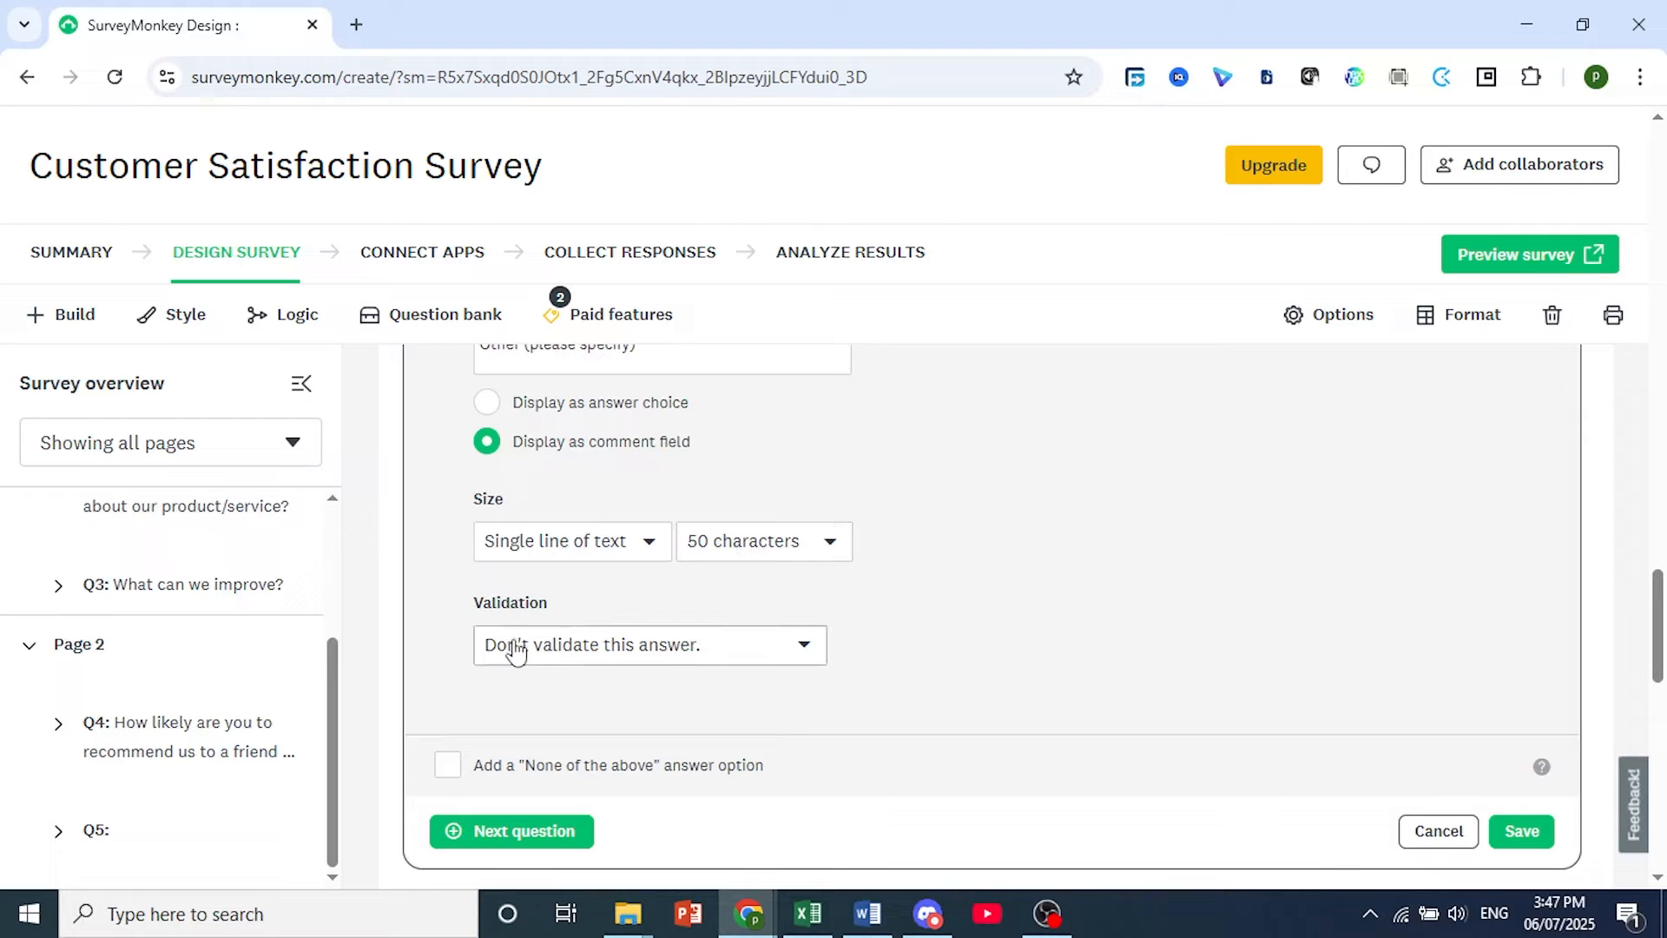
click(690, 656)
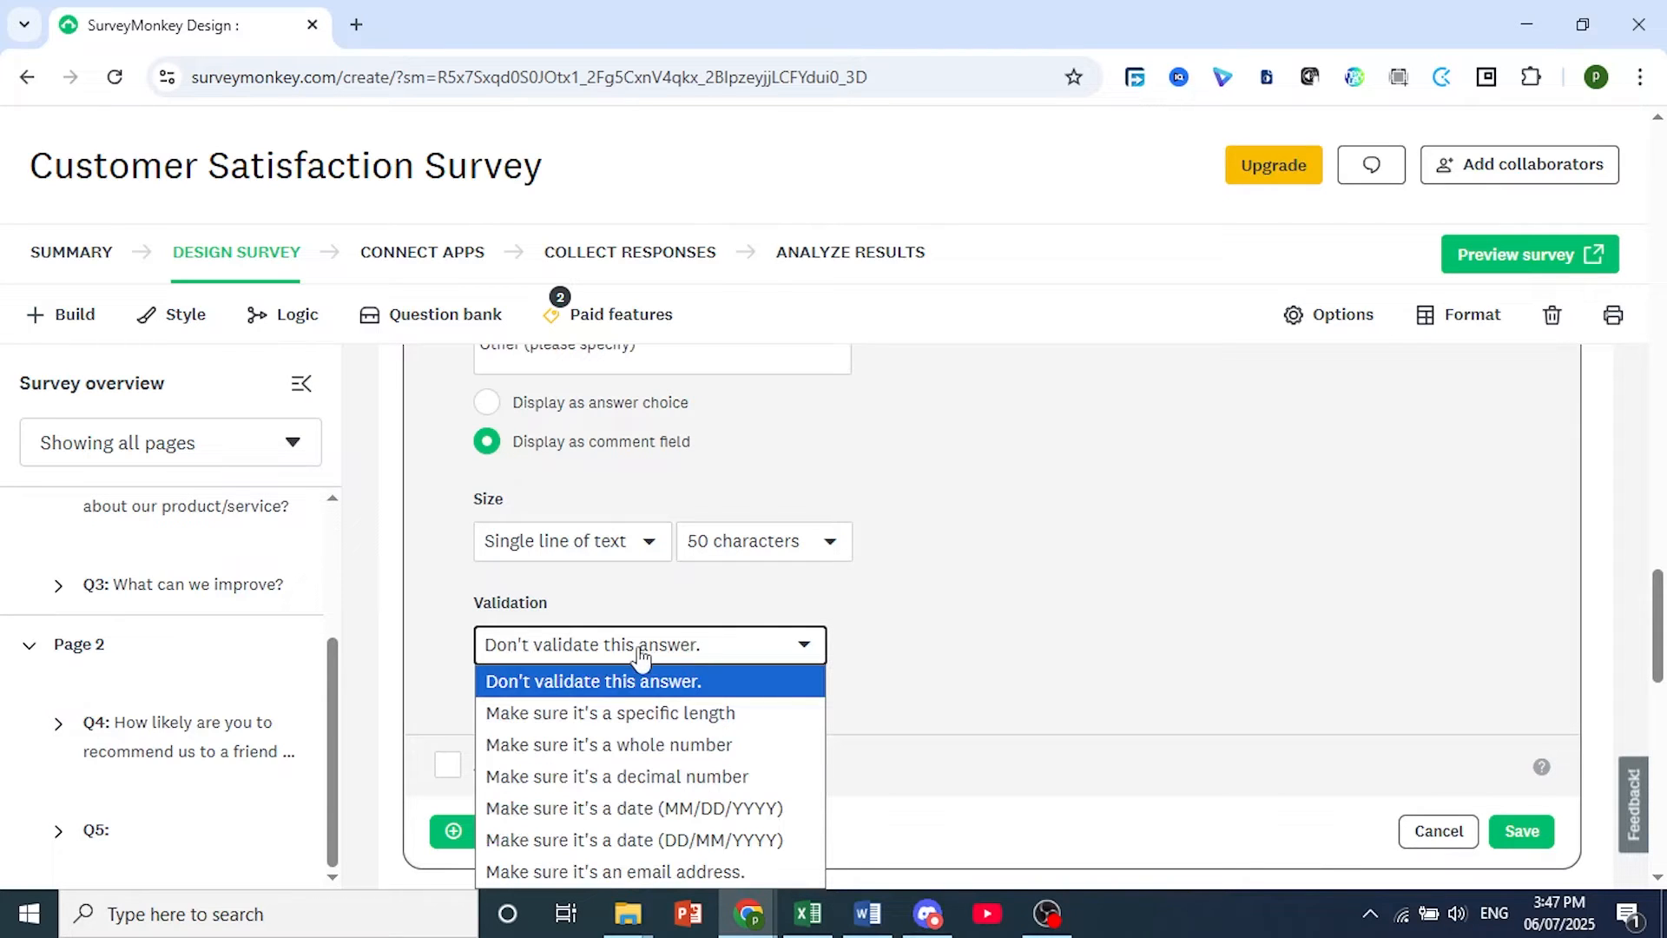
click(593, 653)
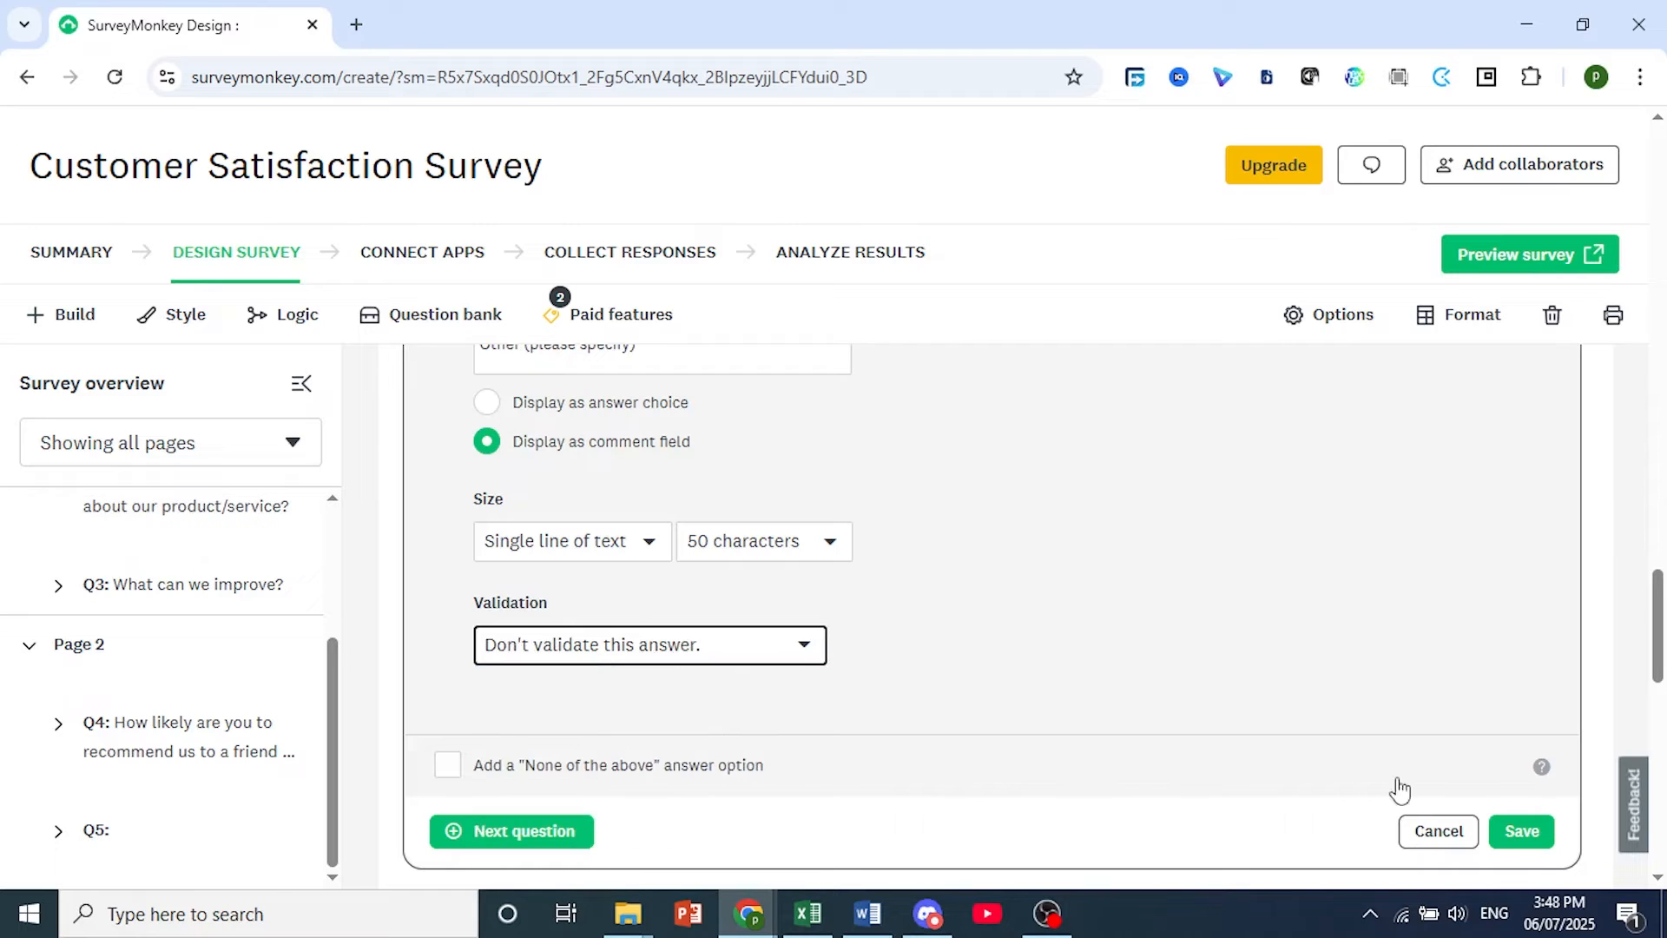
click(715, 645)
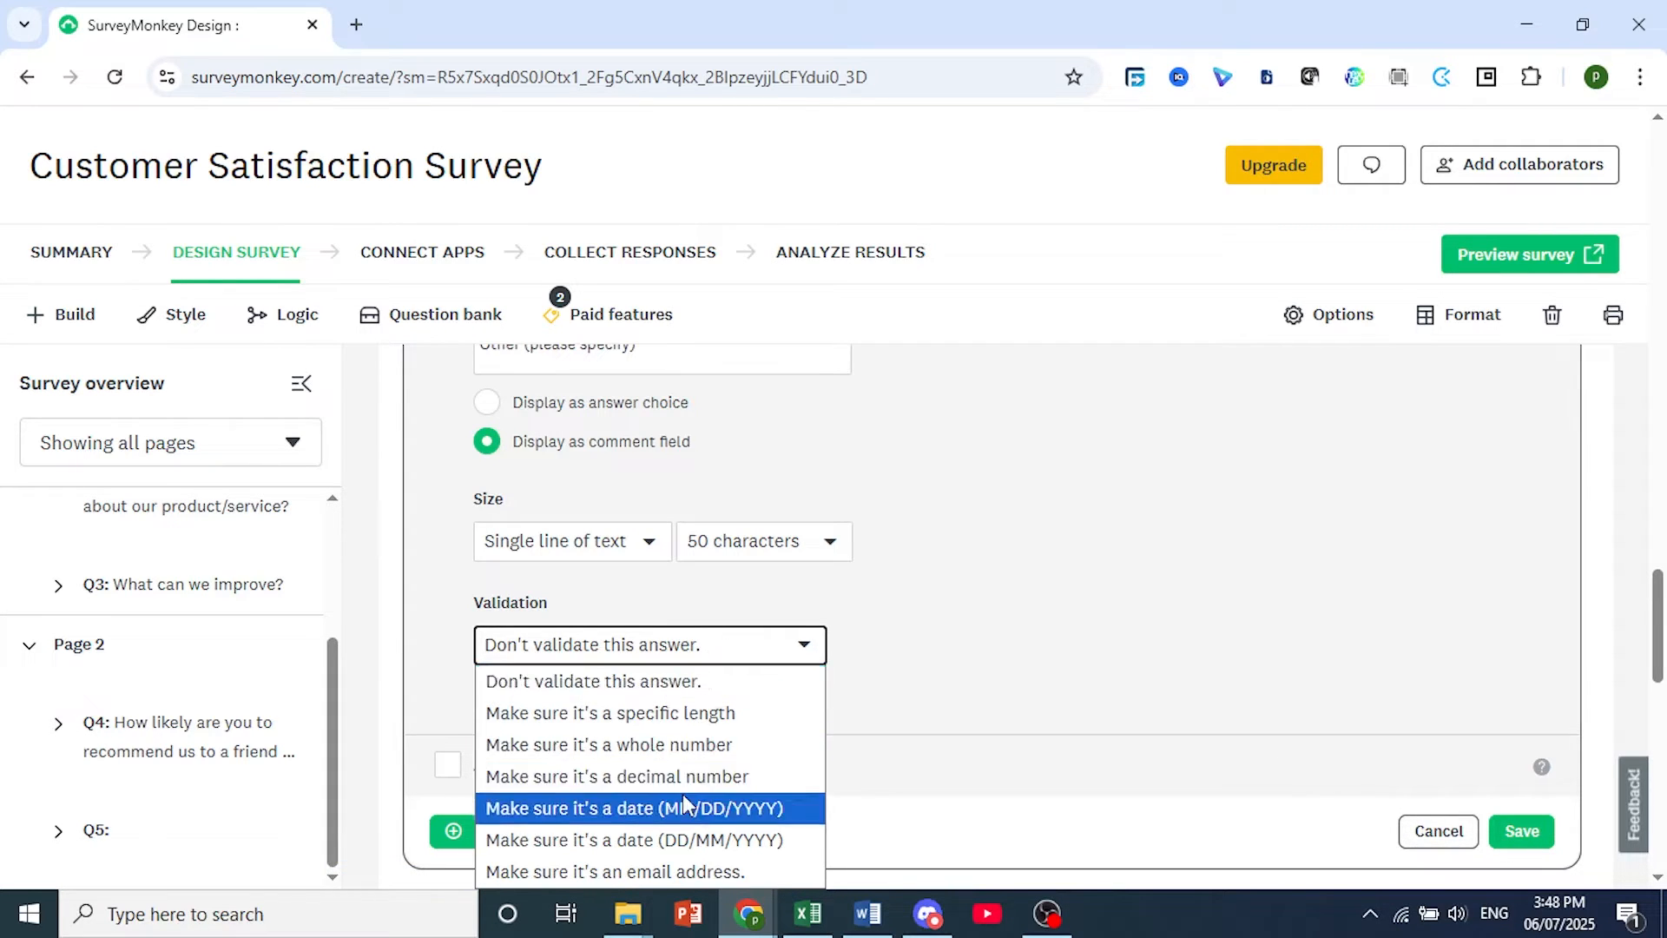
click(701, 645)
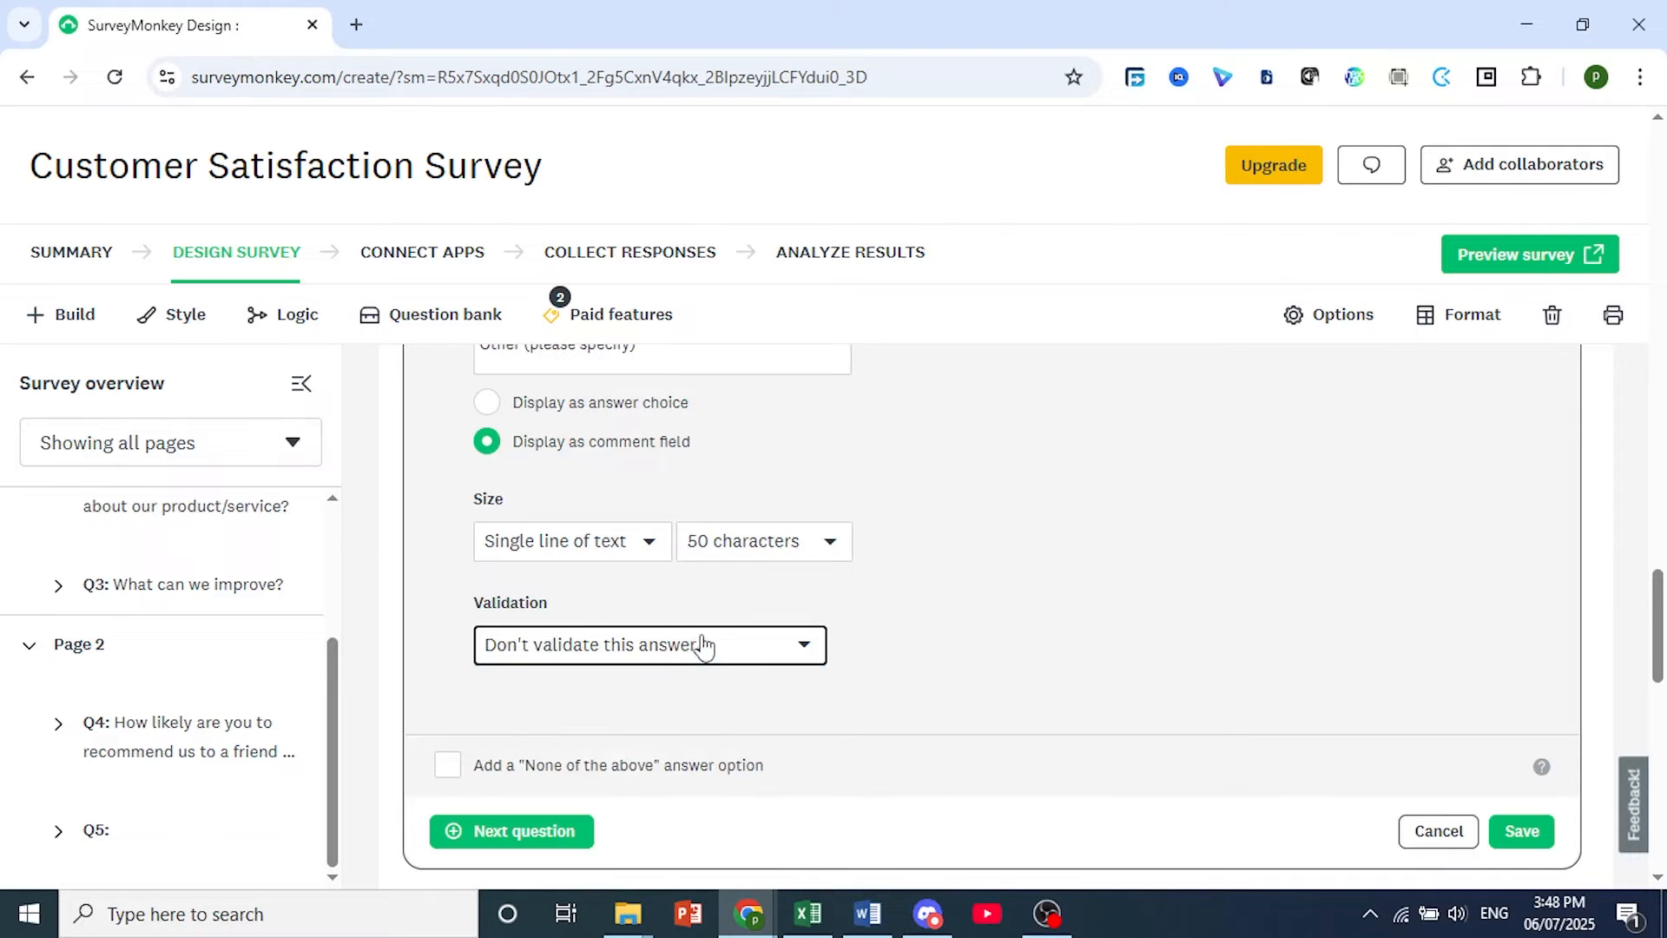
click(1524, 835)
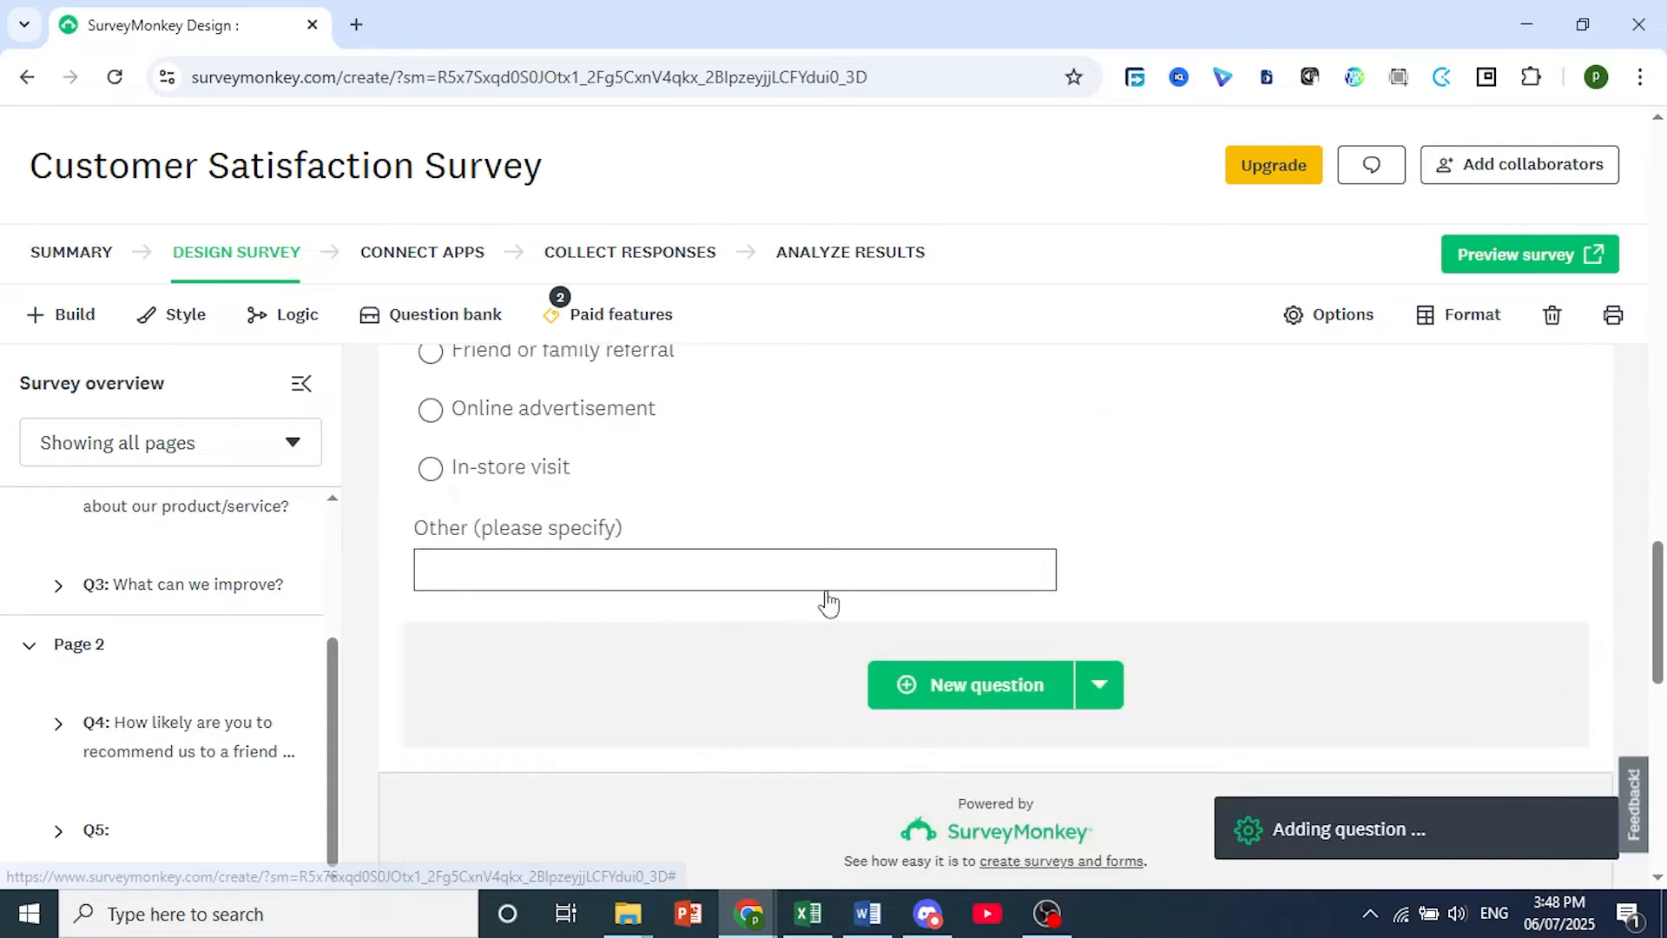
Add an Email Address question below question 5 with the text "Please enter your email if you would like to be contacted for further feedback or updates.".
scroll(795, 594, down, 4)
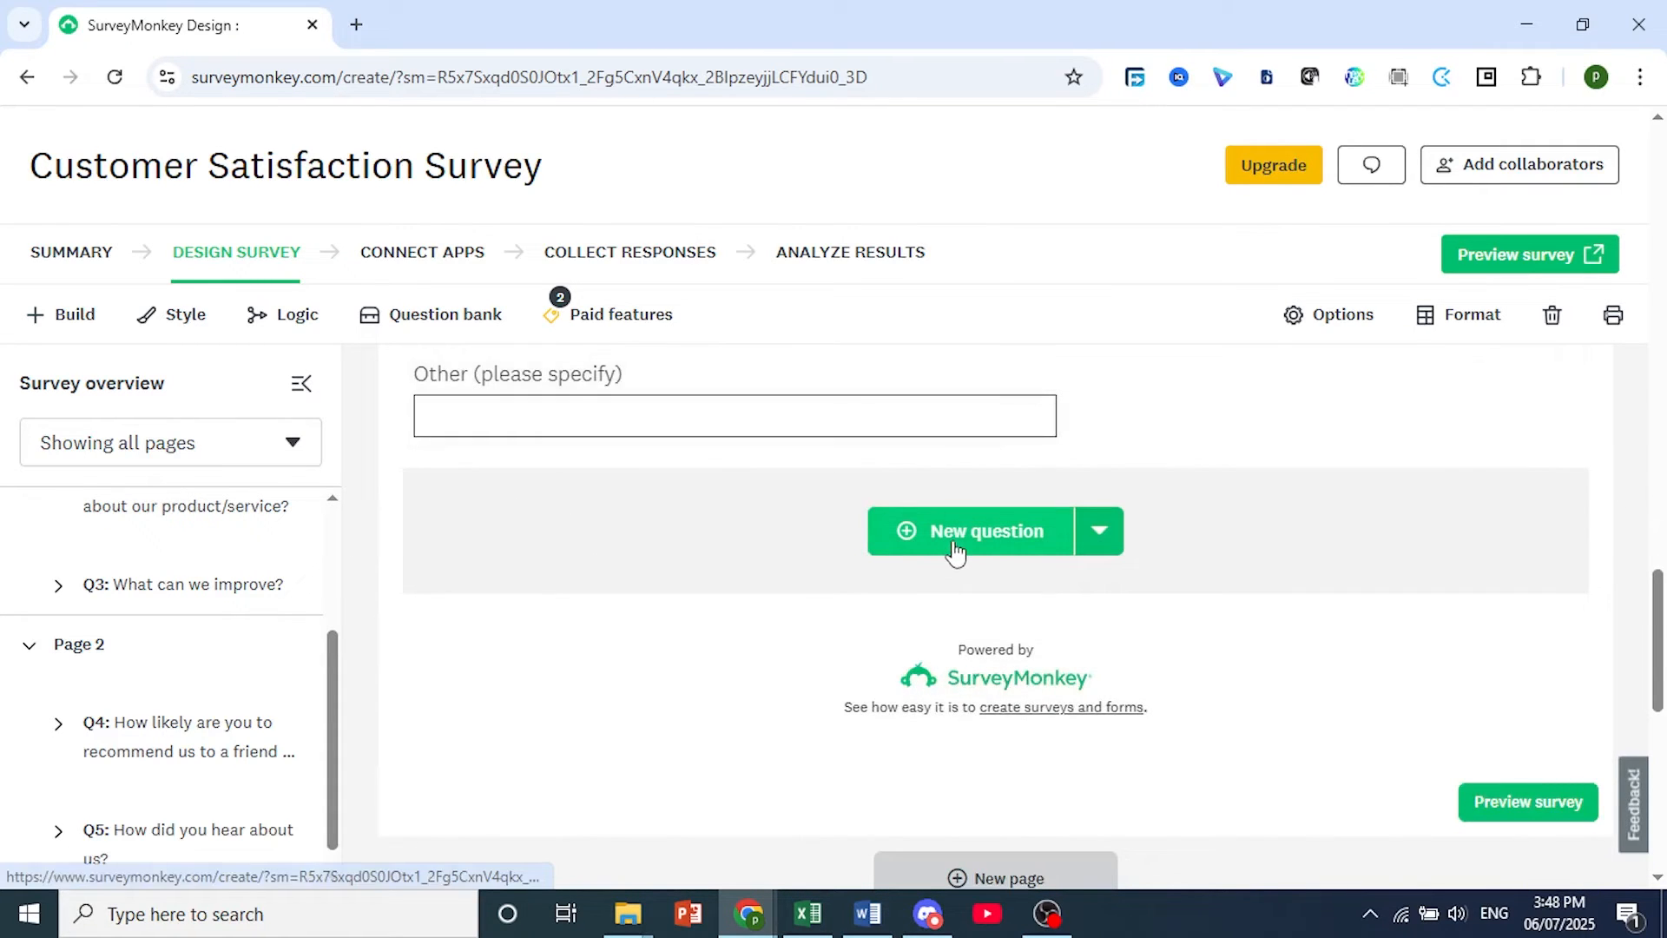
click(74, 322)
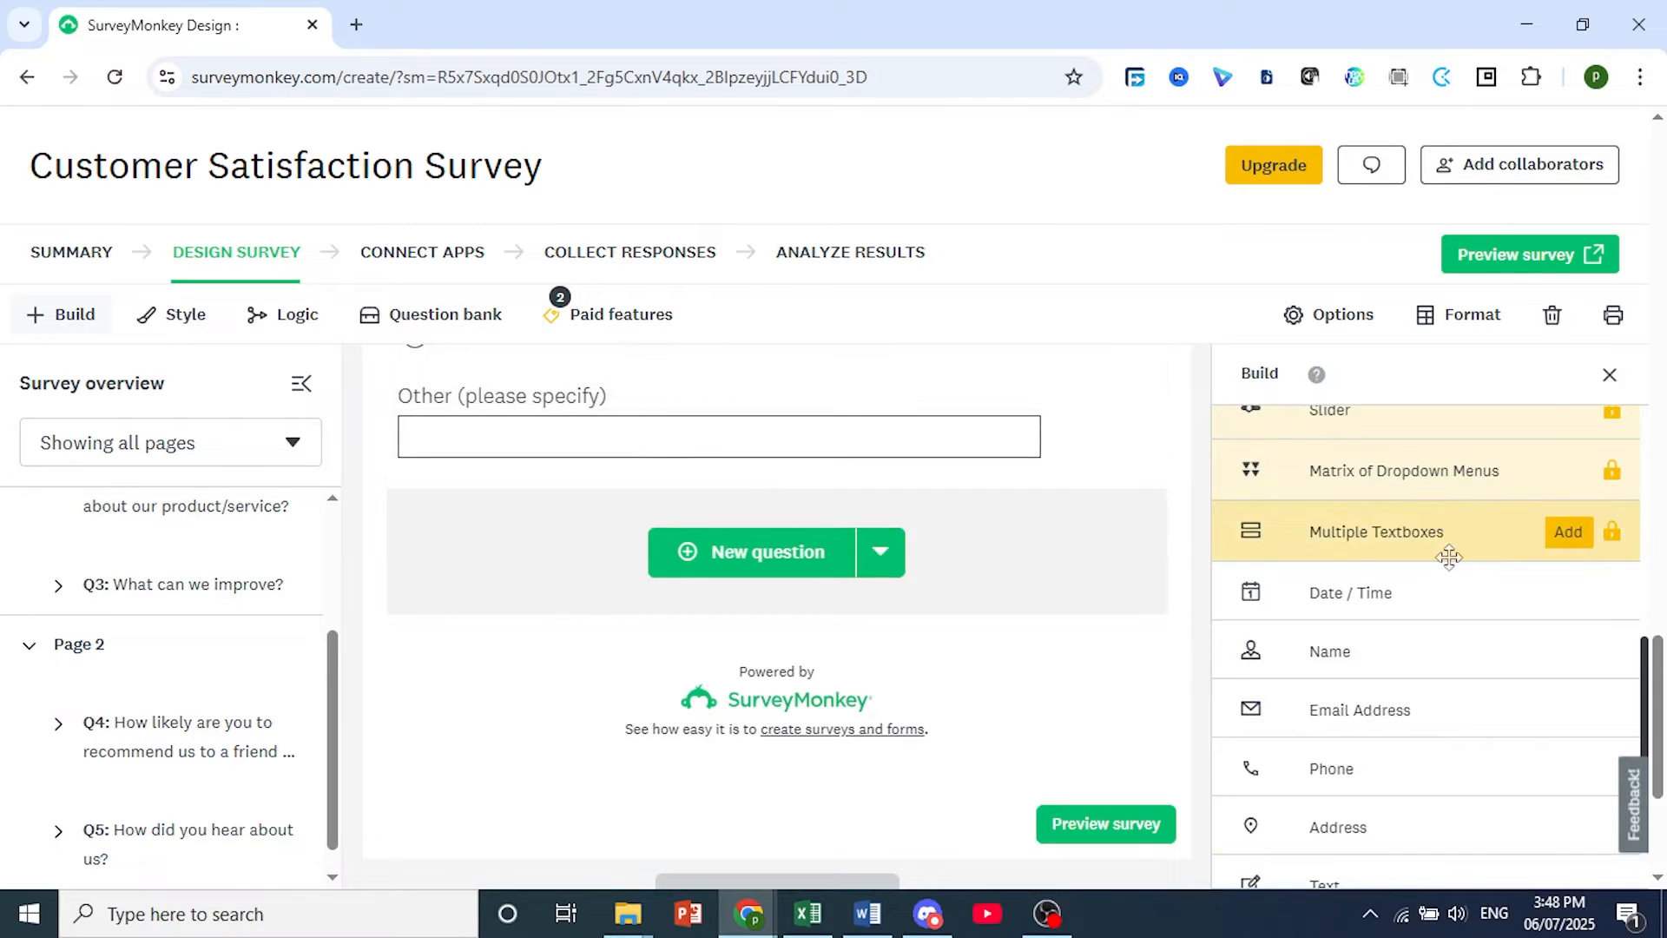
scroll(1448, 562, down, 1)
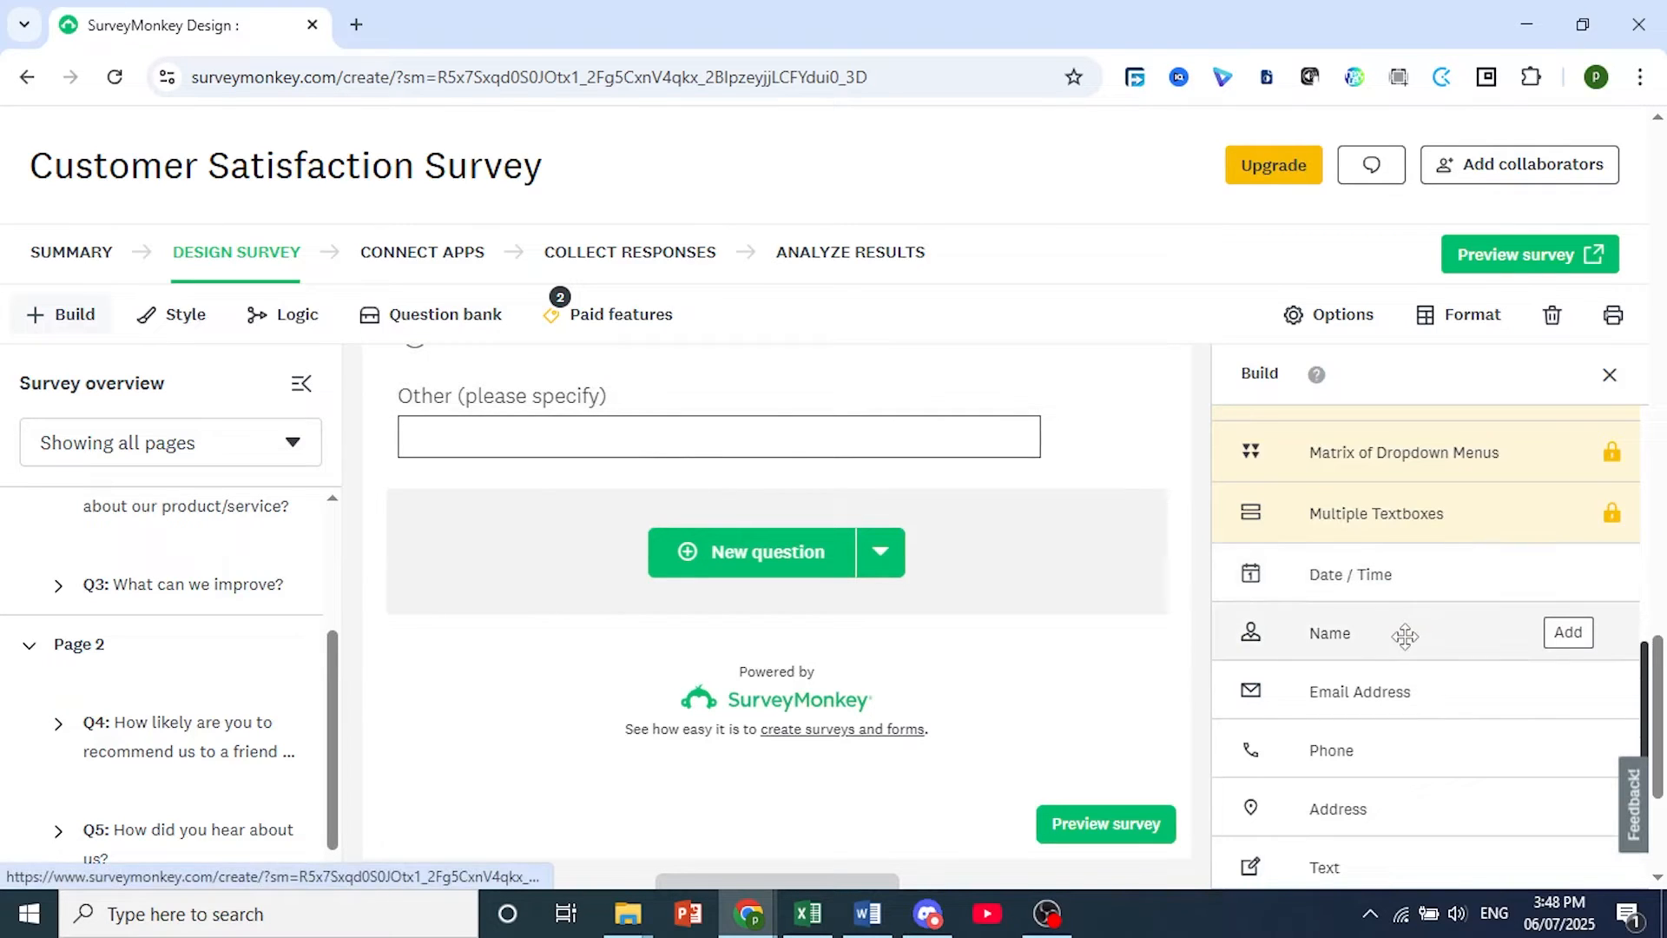
mouse_move(1446, 692)
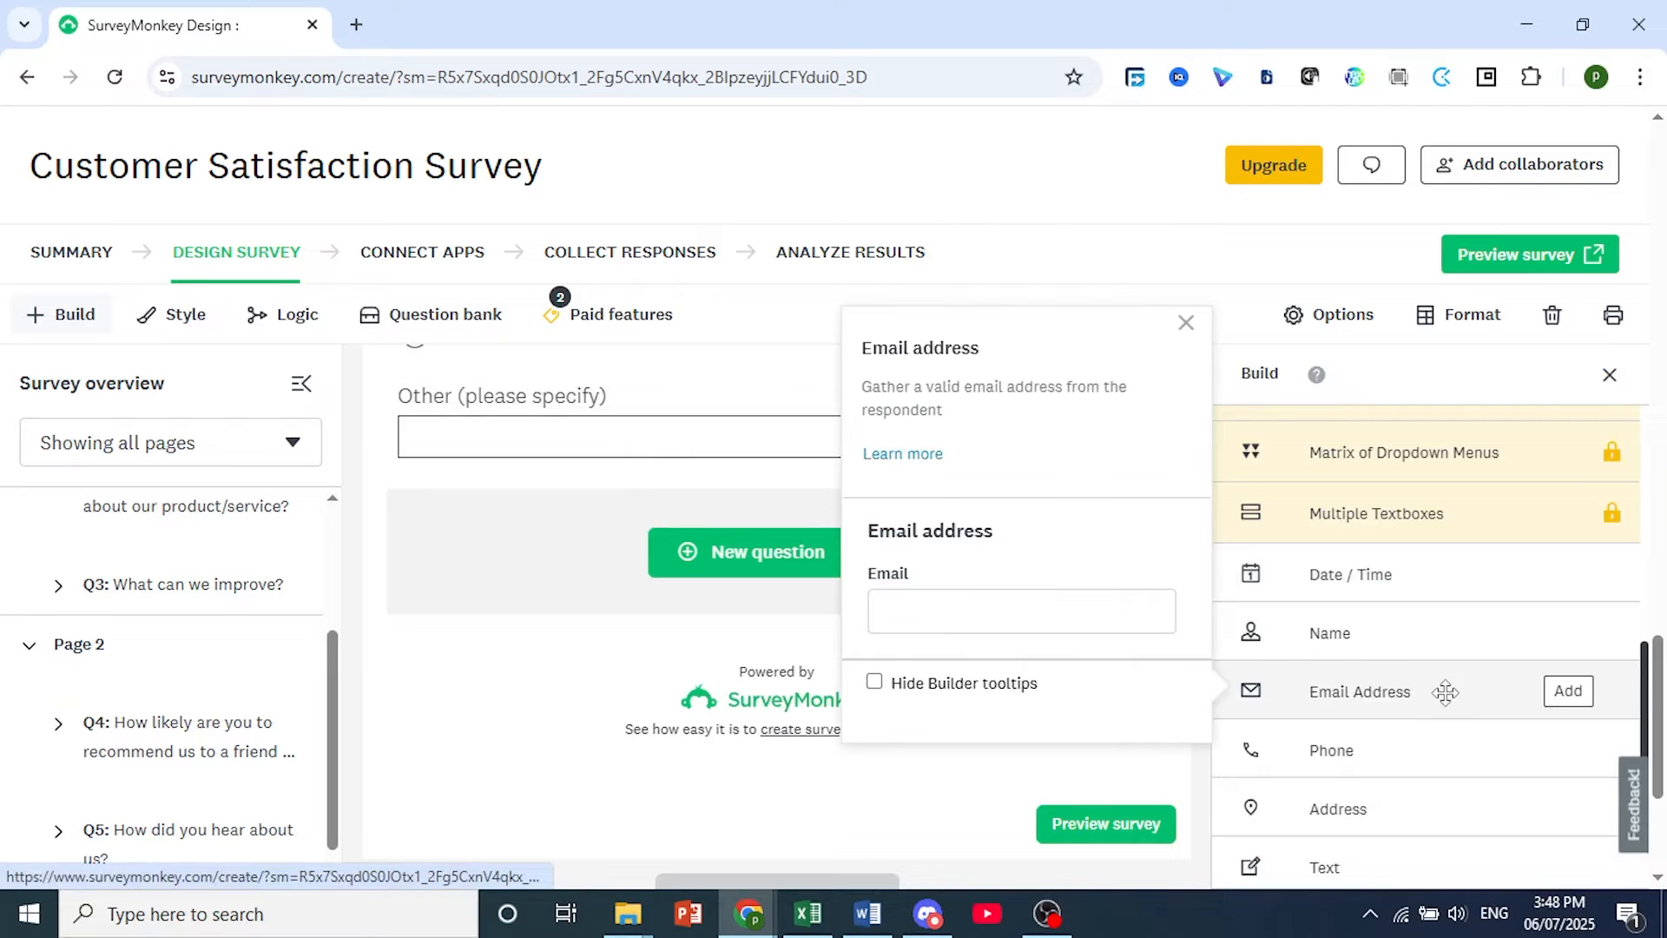
drag(1446, 692, 592, 514)
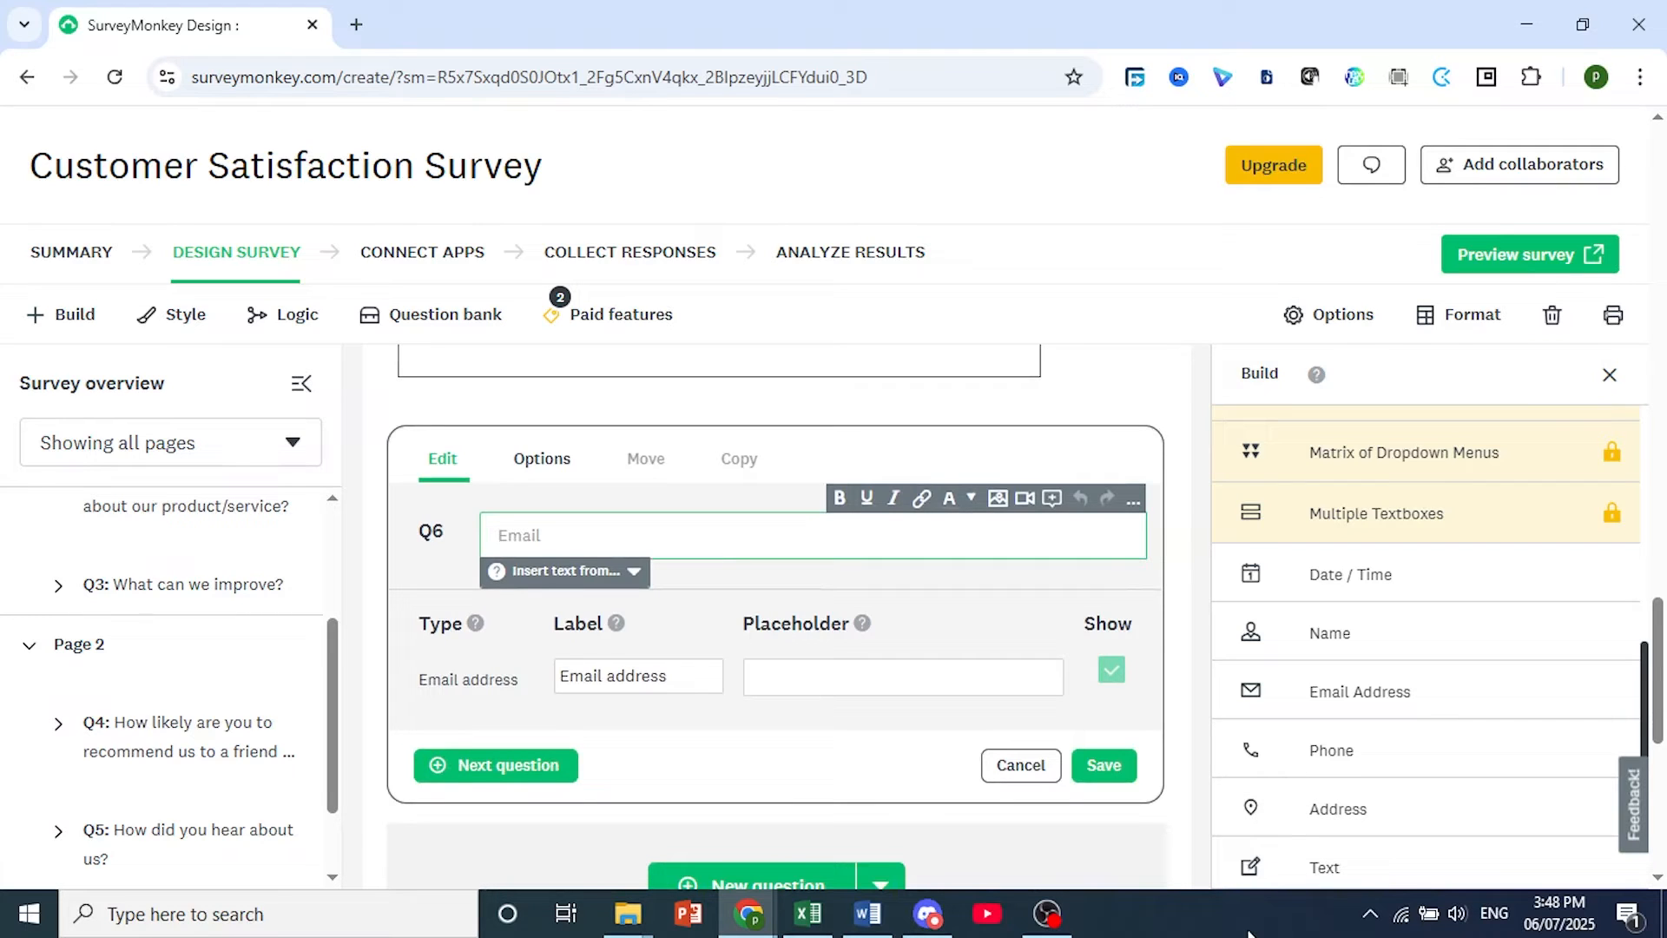
text(Please enter your email if you would like to be contacted for further feedback or updates.)
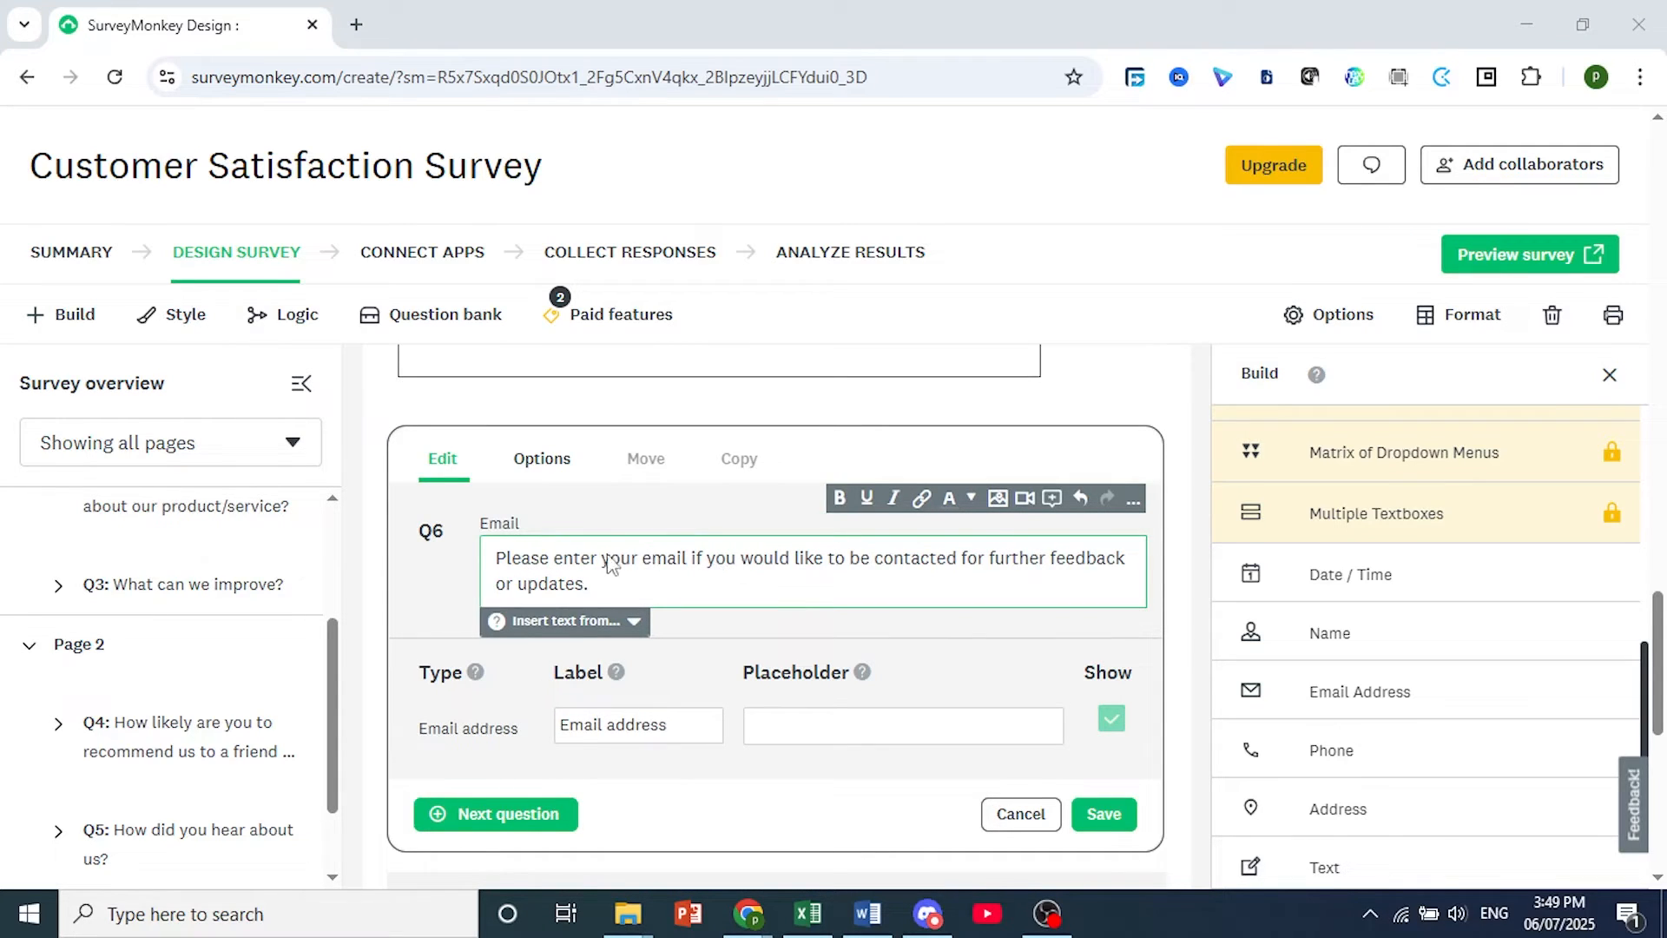
Turn on email address format verification for question 6 with the error message "Please enter a valid email address." and save the question.
click(622, 733)
click(801, 734)
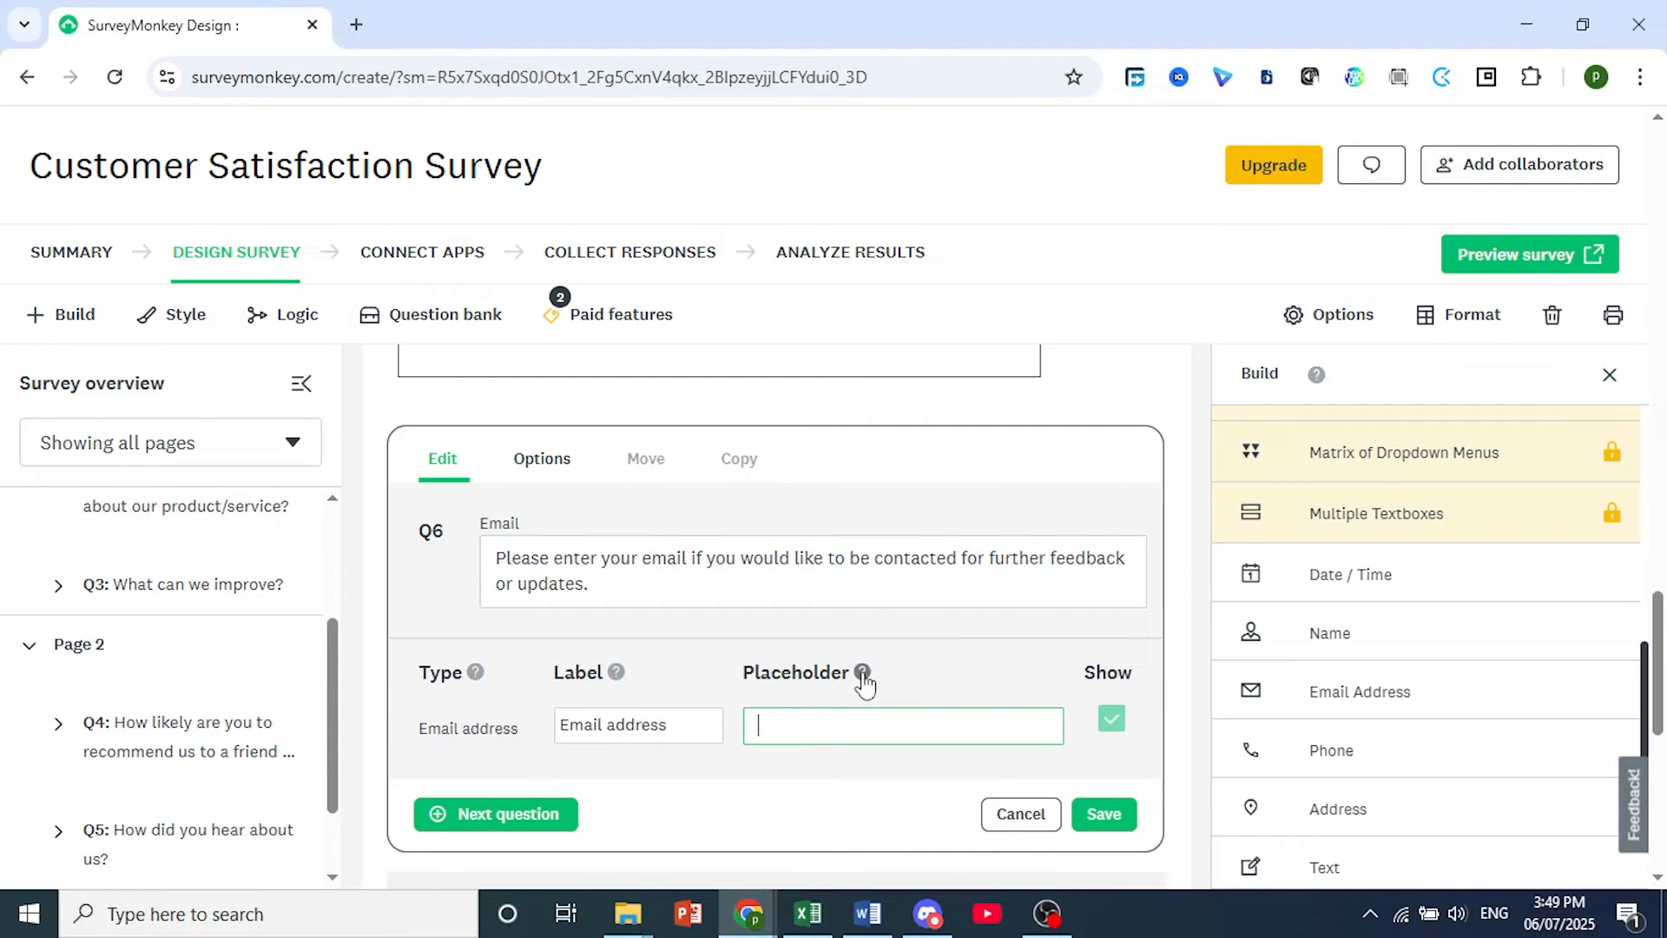
click(546, 465)
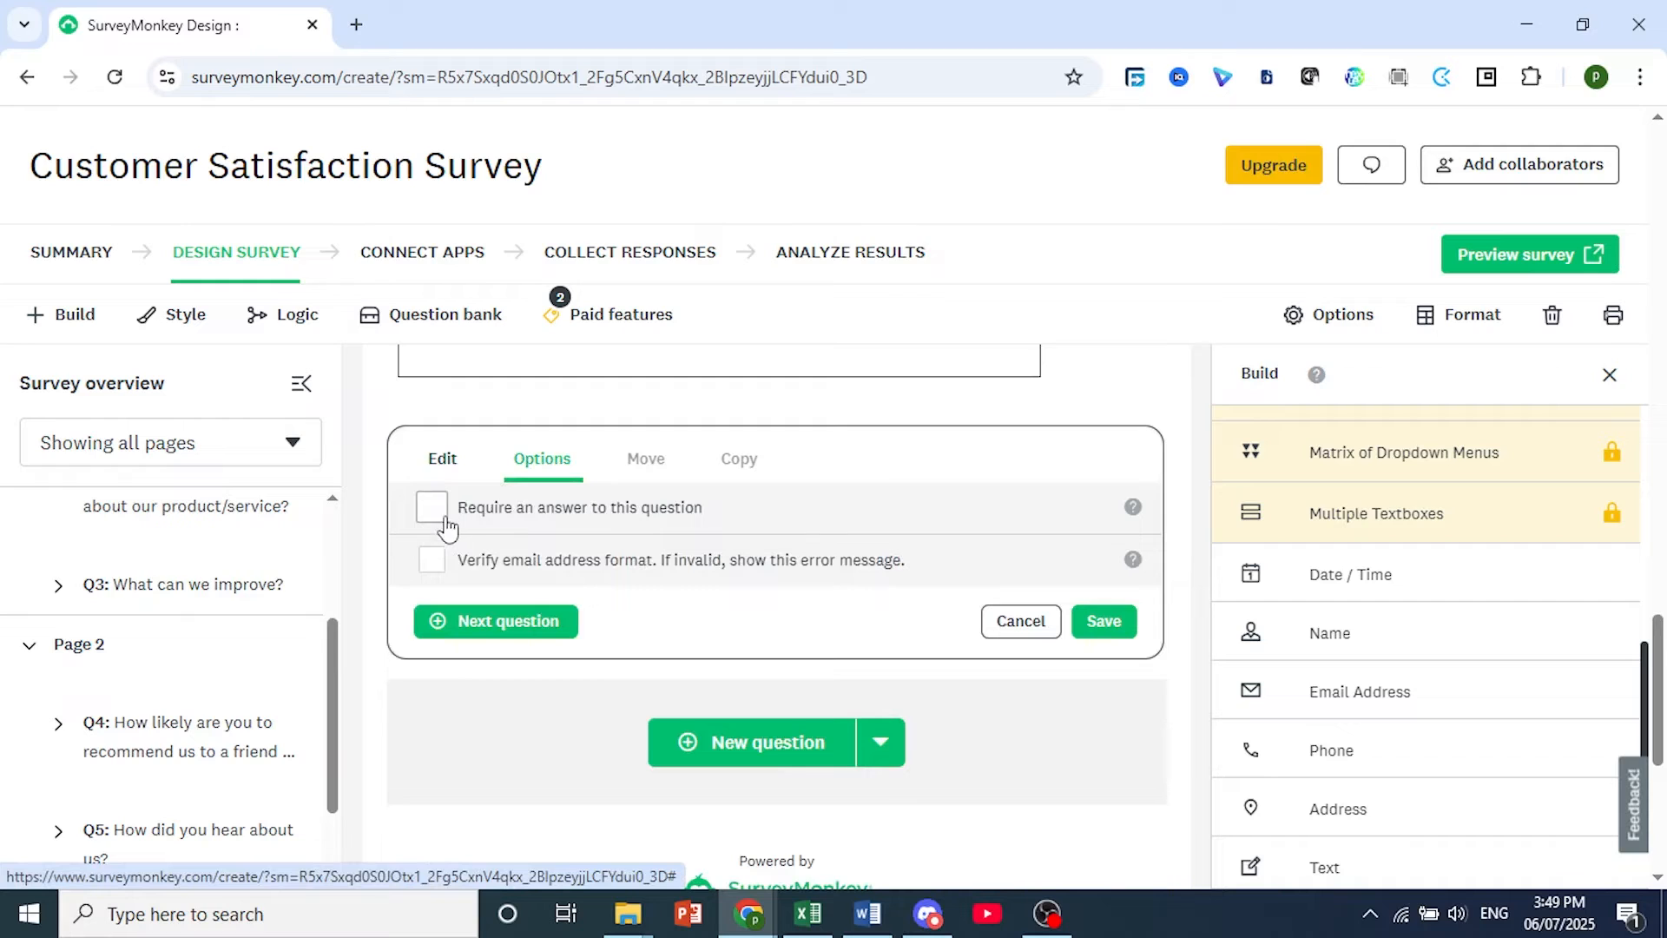
click(444, 460)
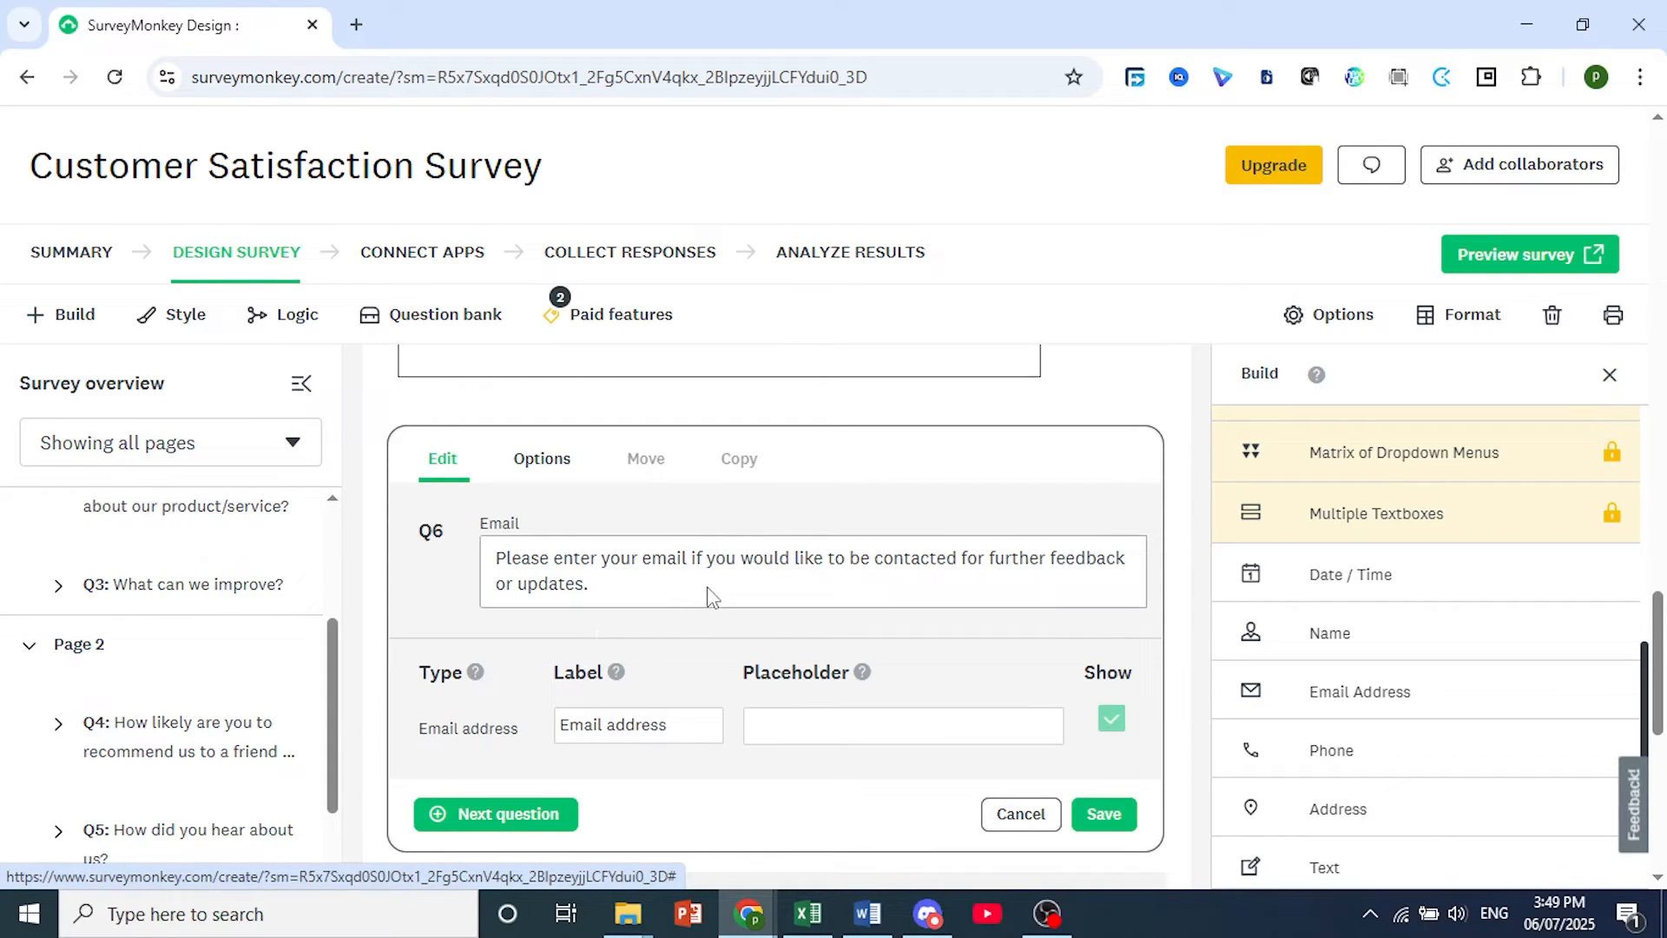
click(537, 465)
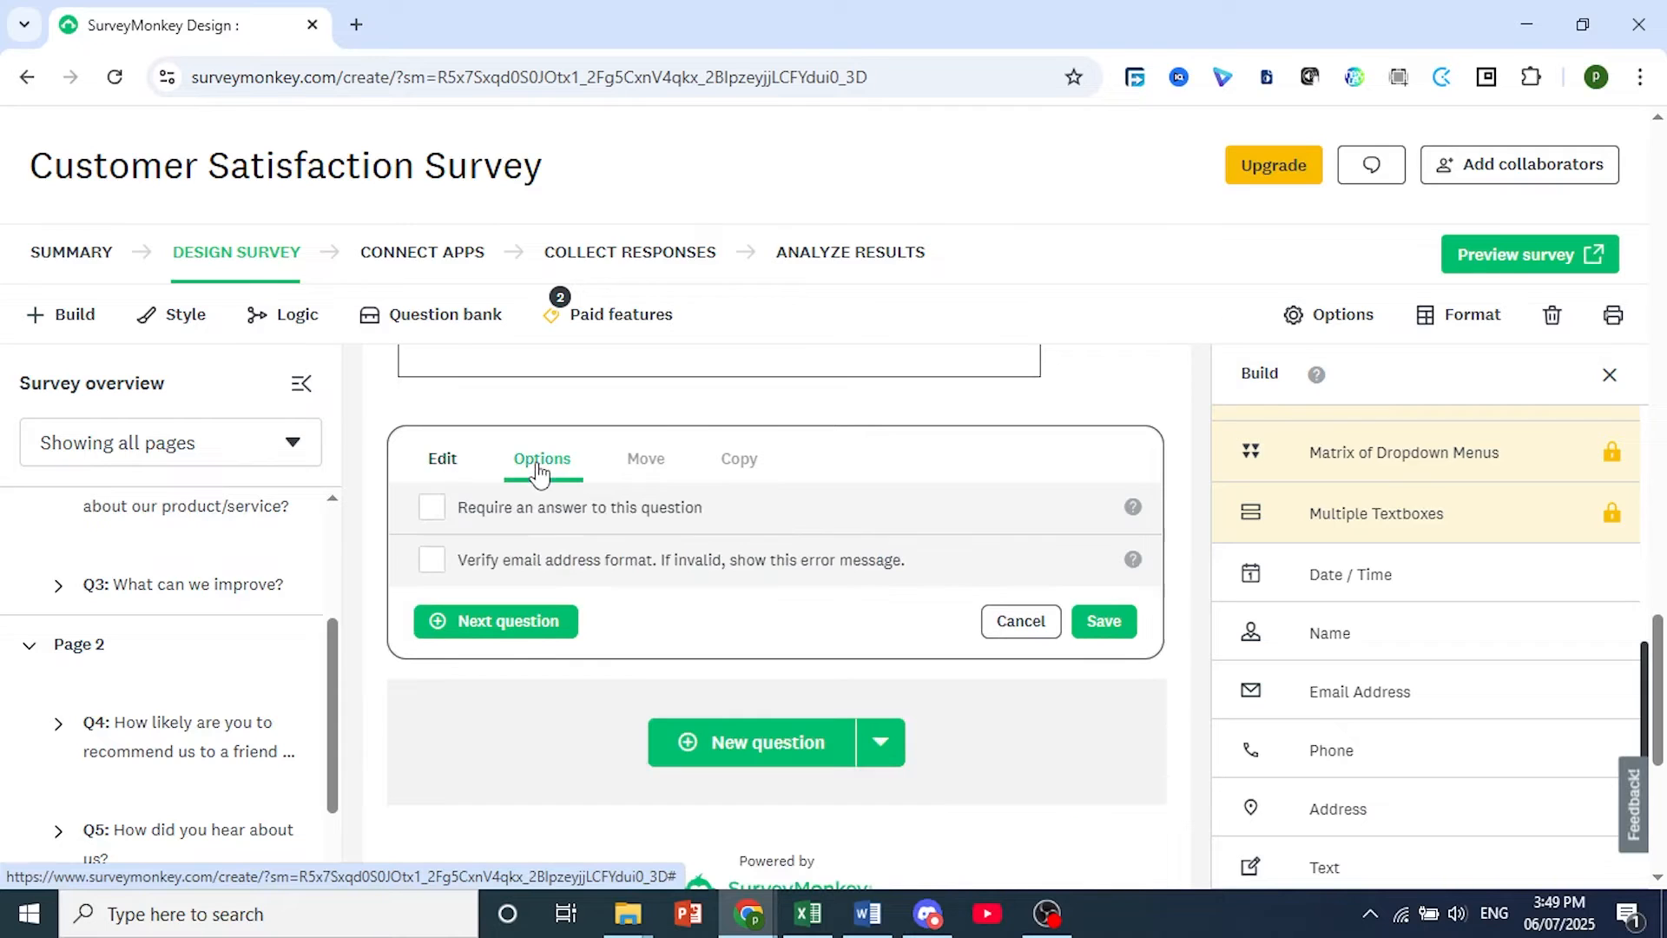
click(431, 562)
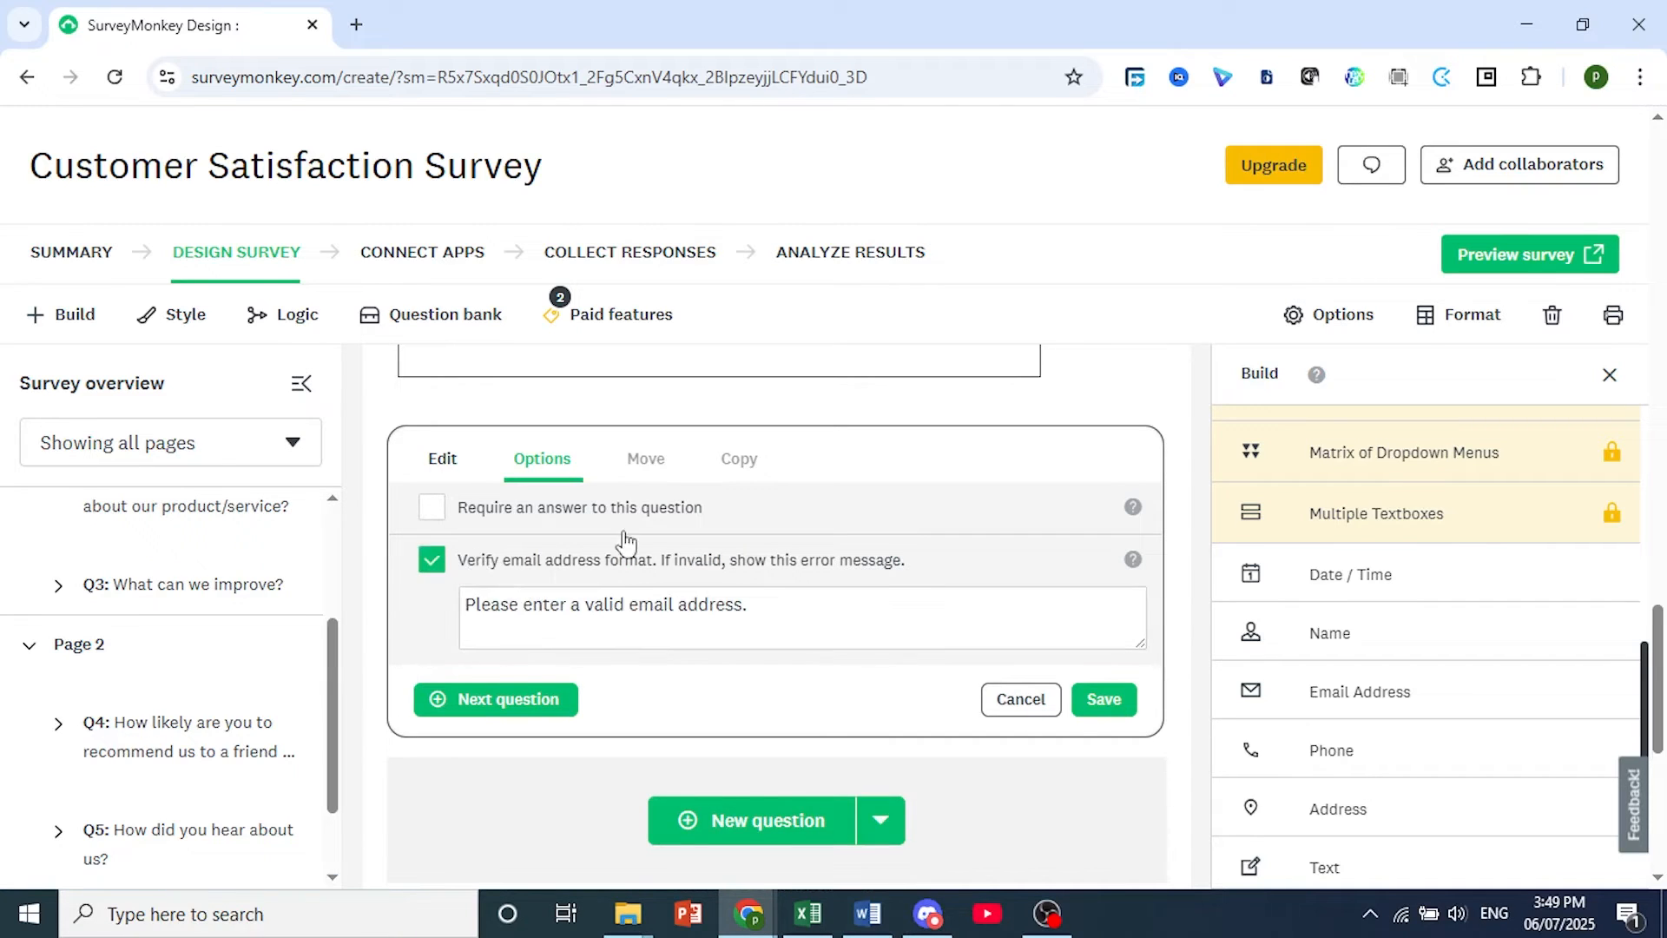
drag(817, 617, 502, 607)
click(573, 619)
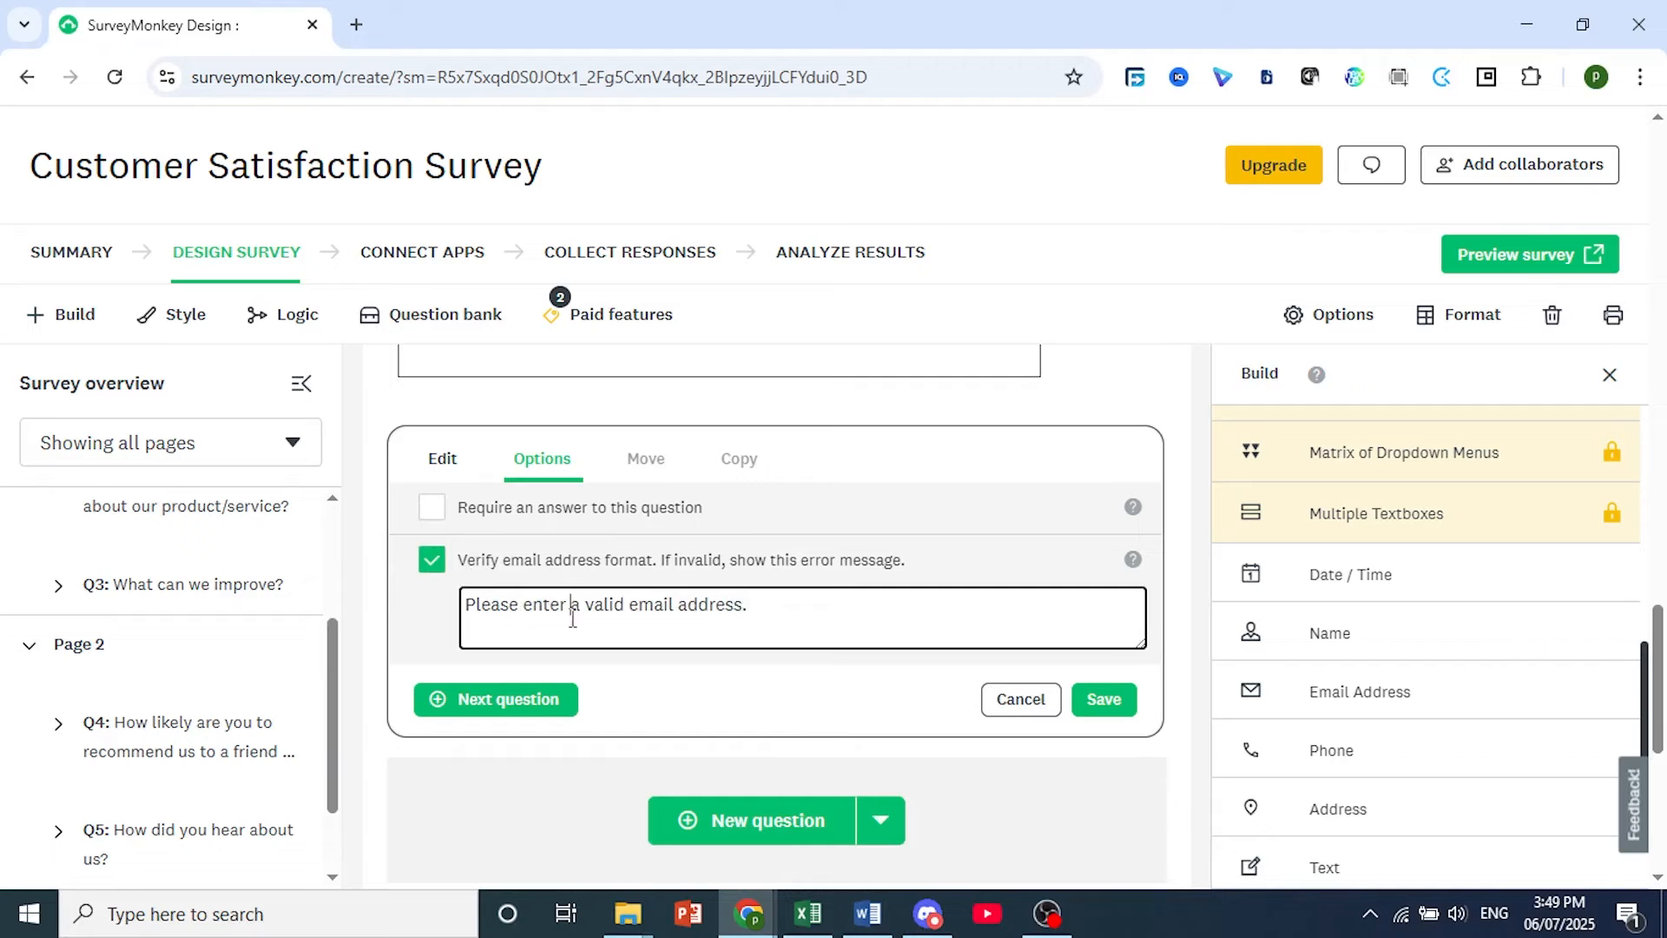
click(1105, 705)
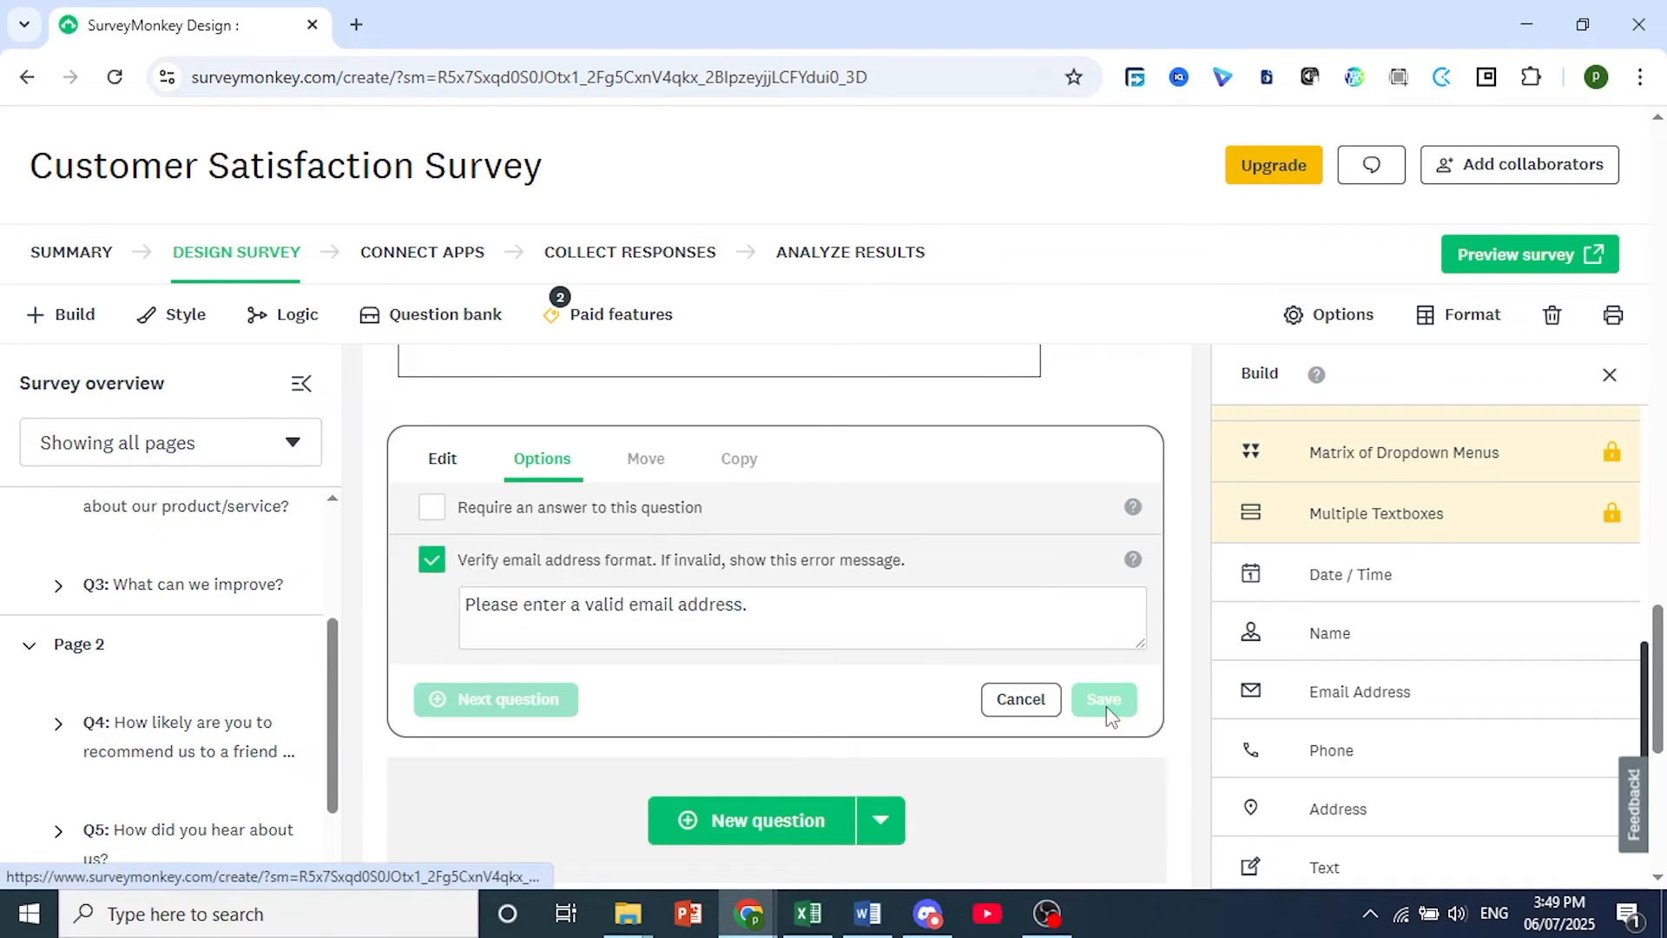
click(1021, 699)
Add skip logic to question 1 so that the answer "Very satisfied" skips to "End of survey".
scroll(889, 647, down, 10)
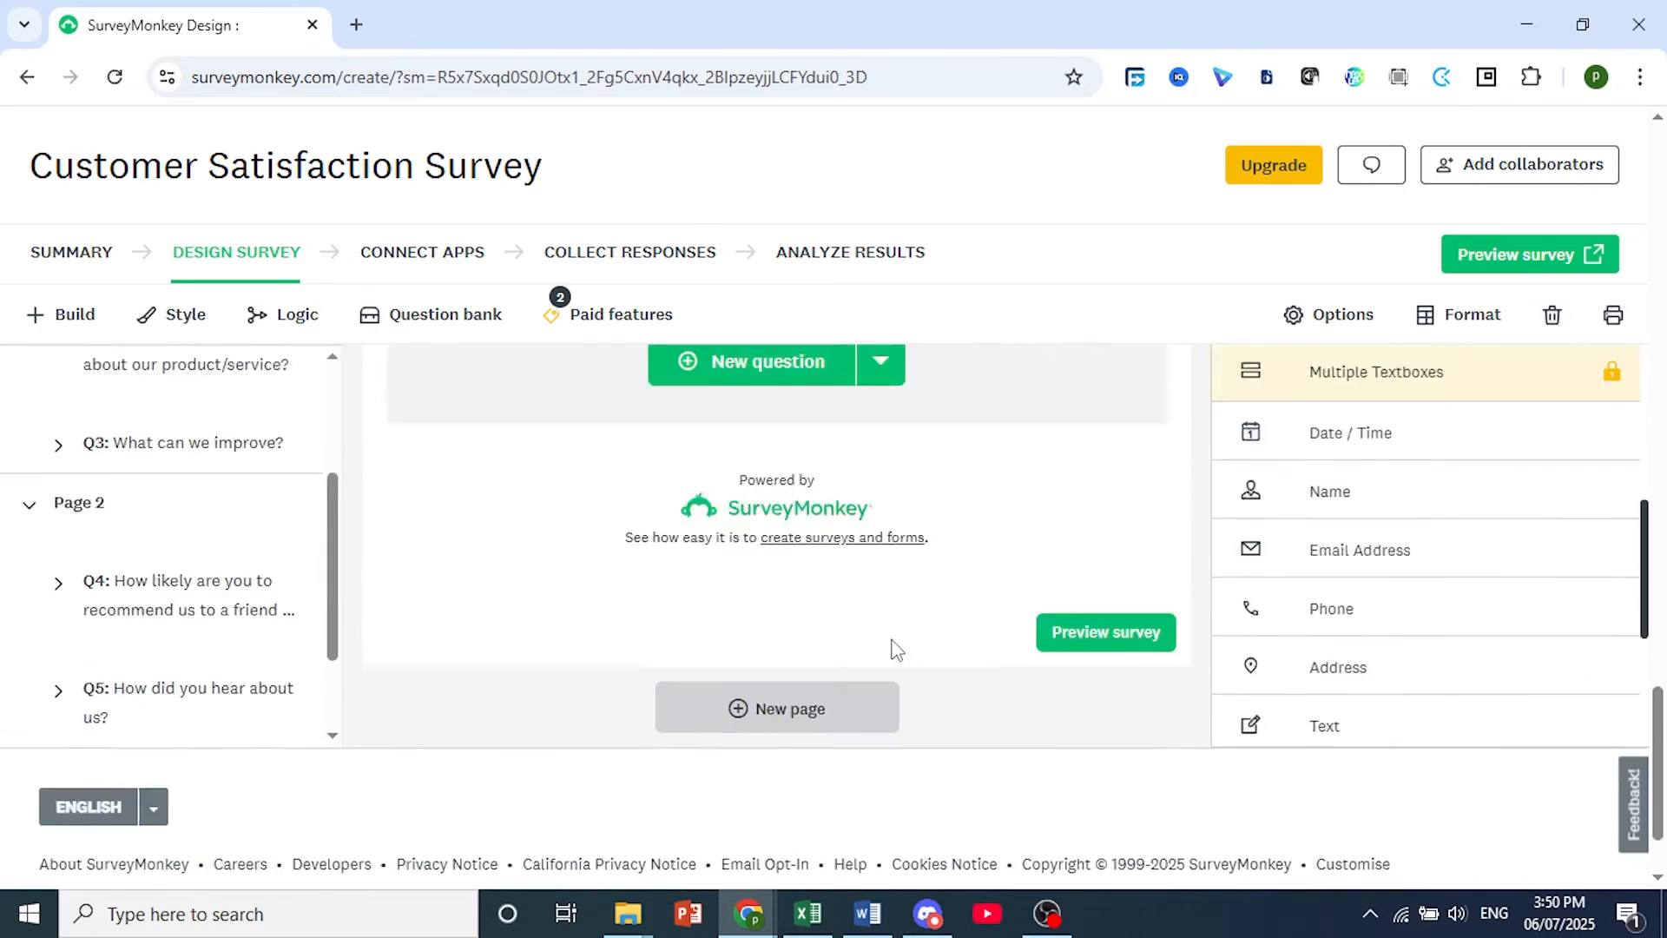
scroll(897, 649, up, 15)
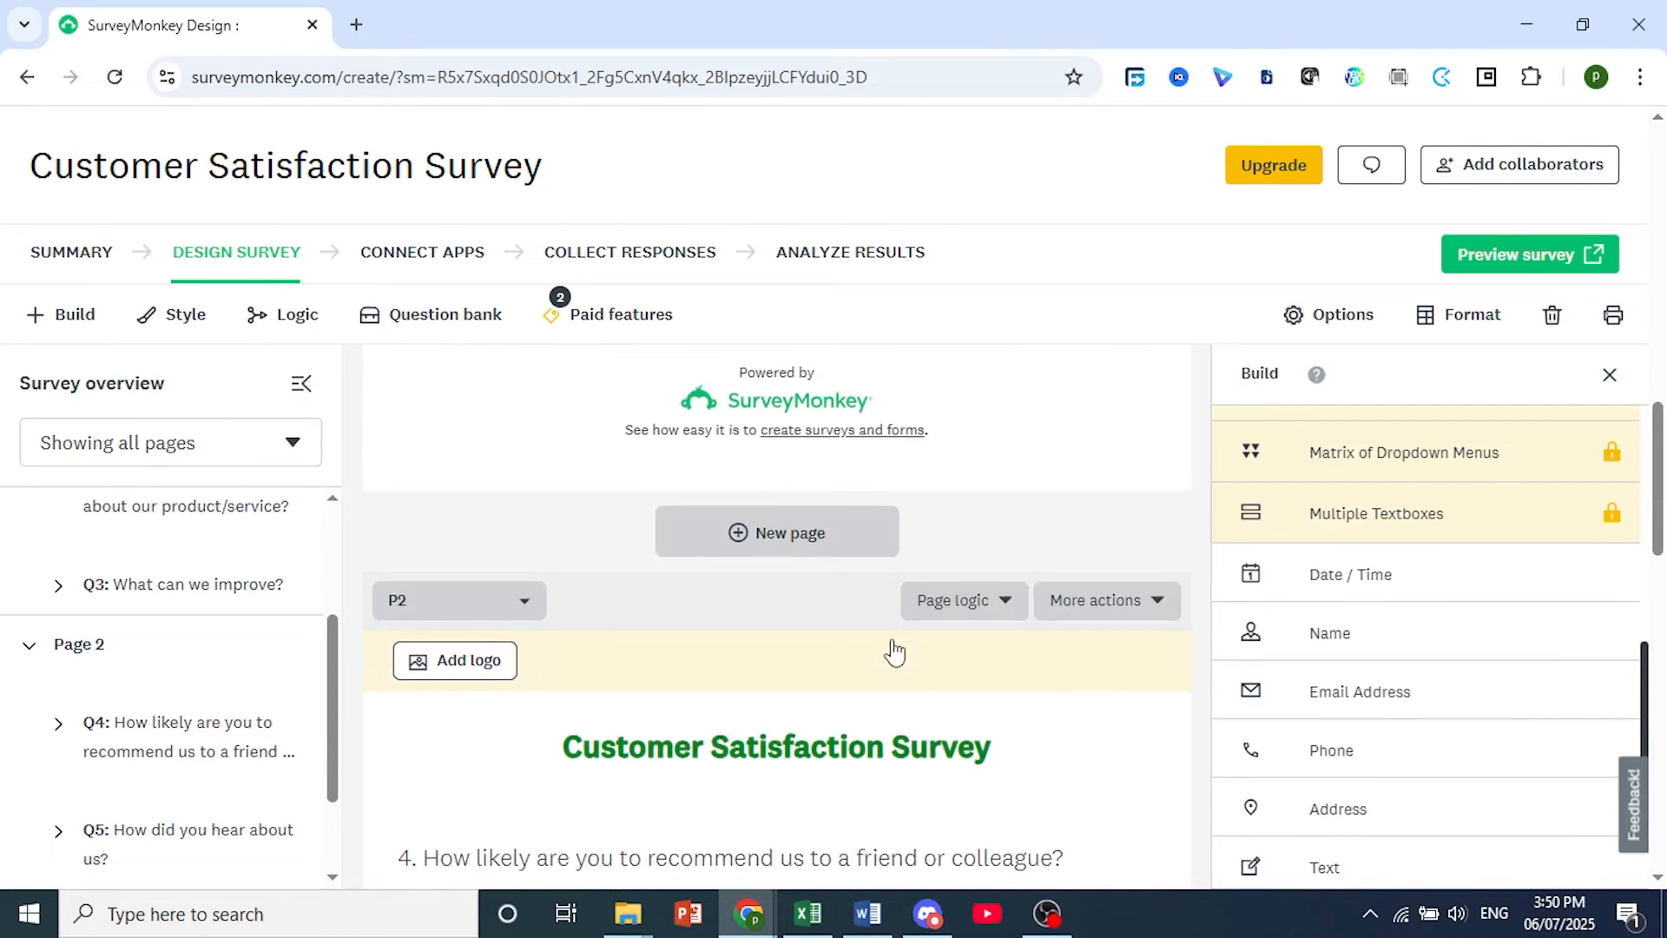
scroll(894, 651, up, 15)
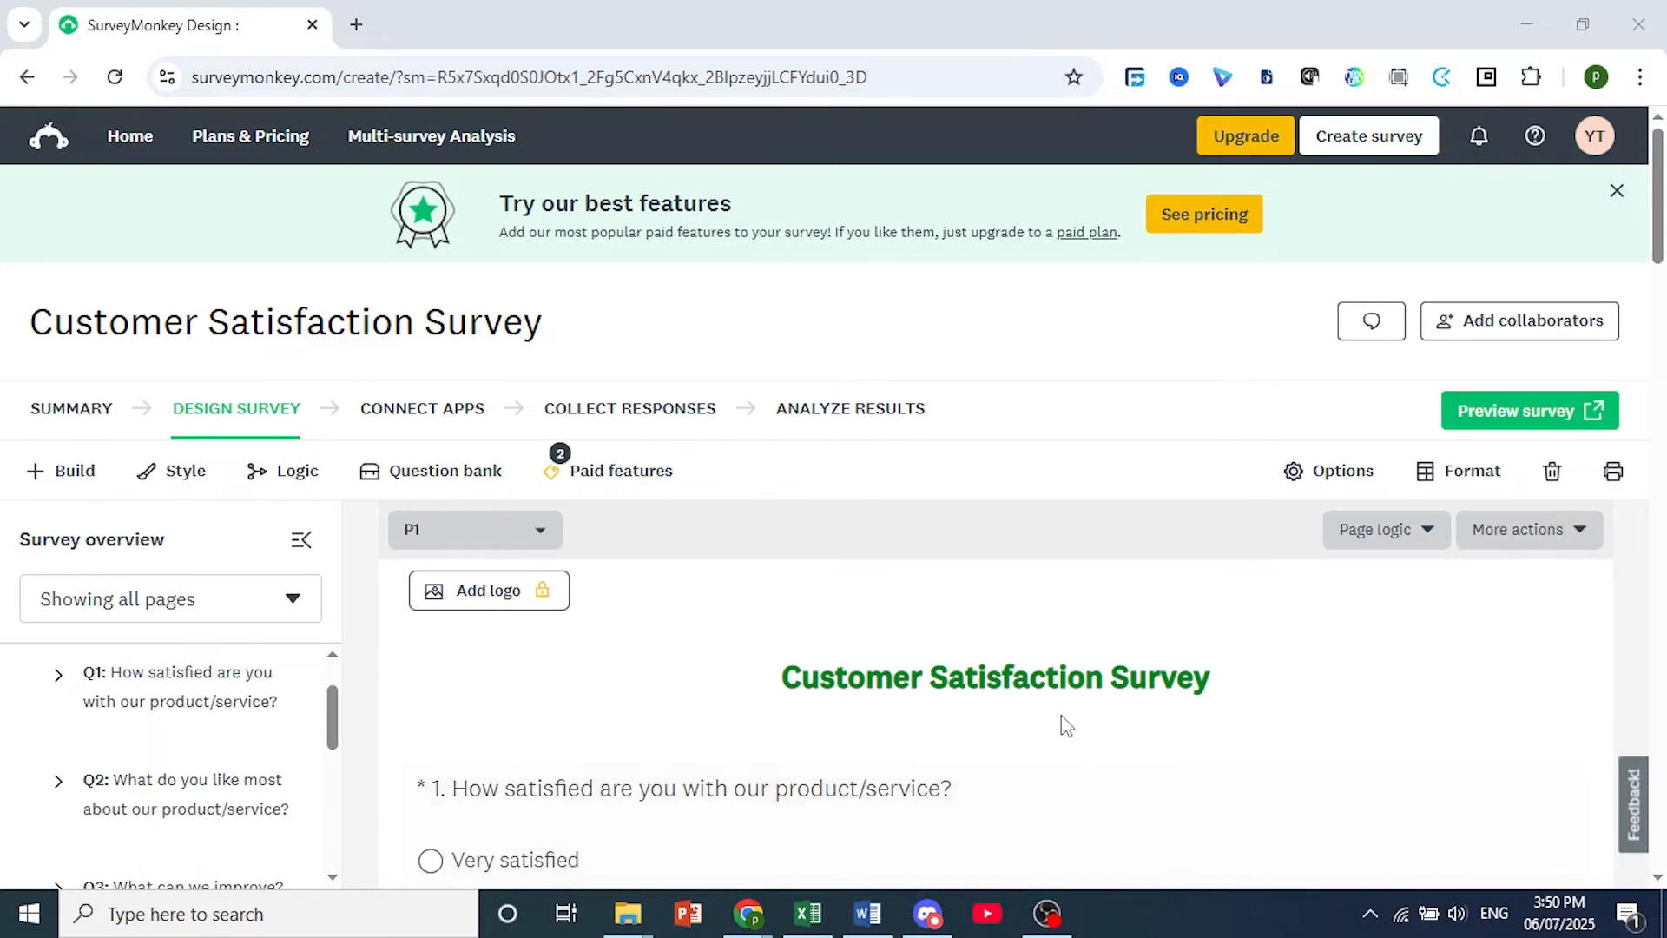
scroll(1062, 726, down, 1)
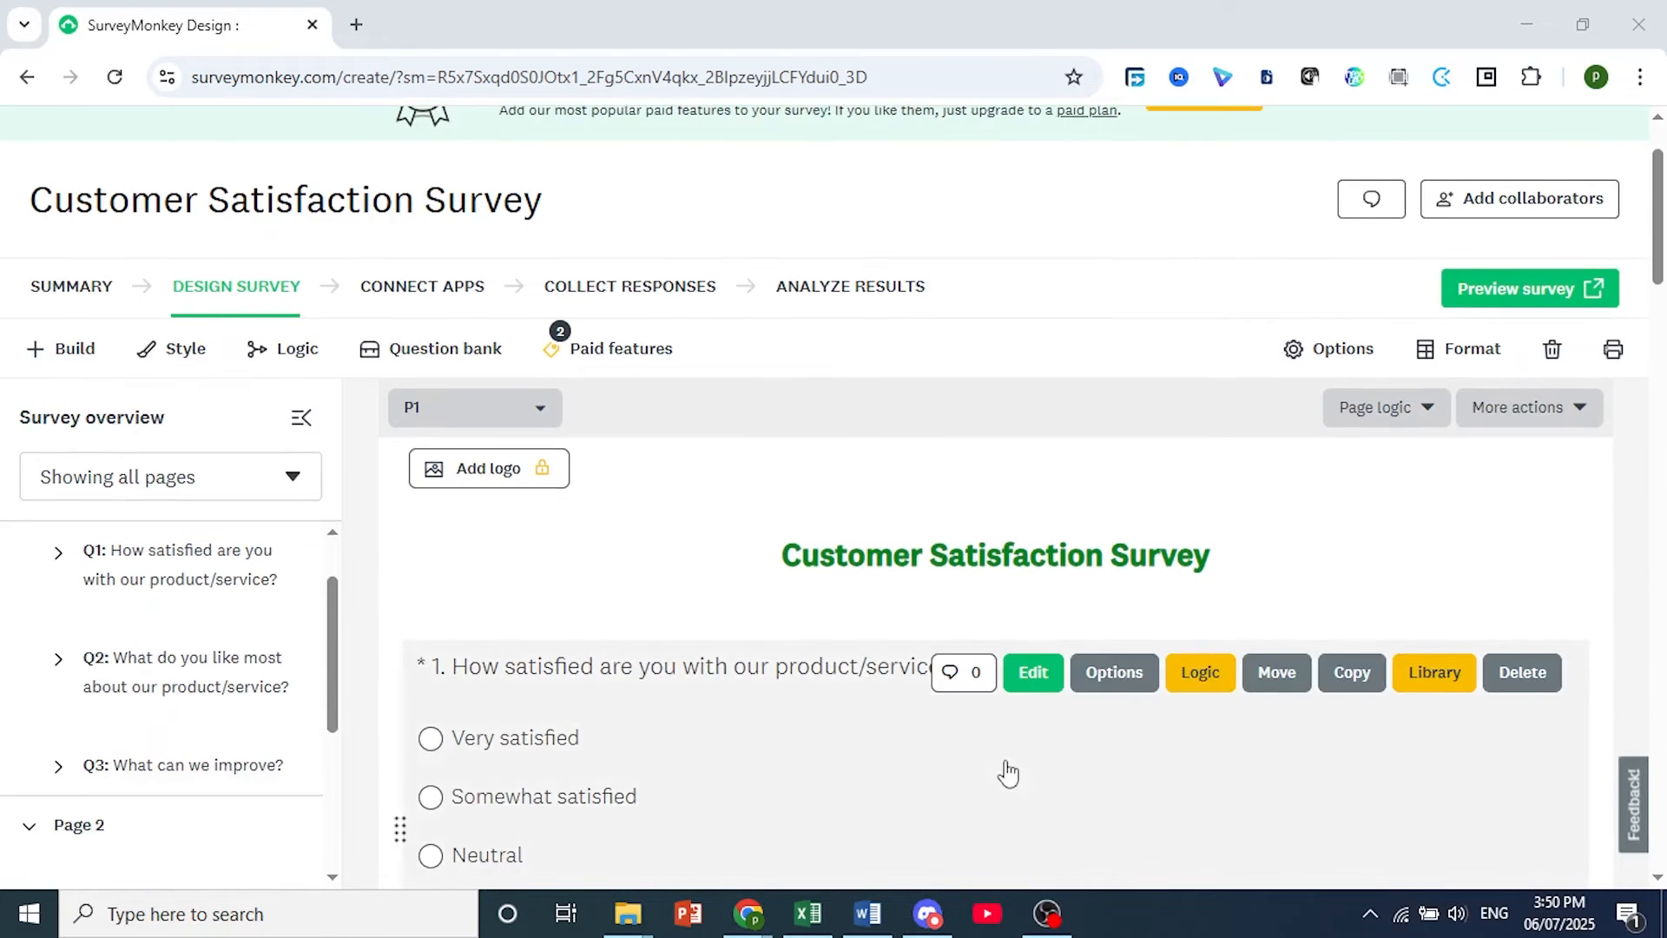
scroll(1011, 782, down, 1)
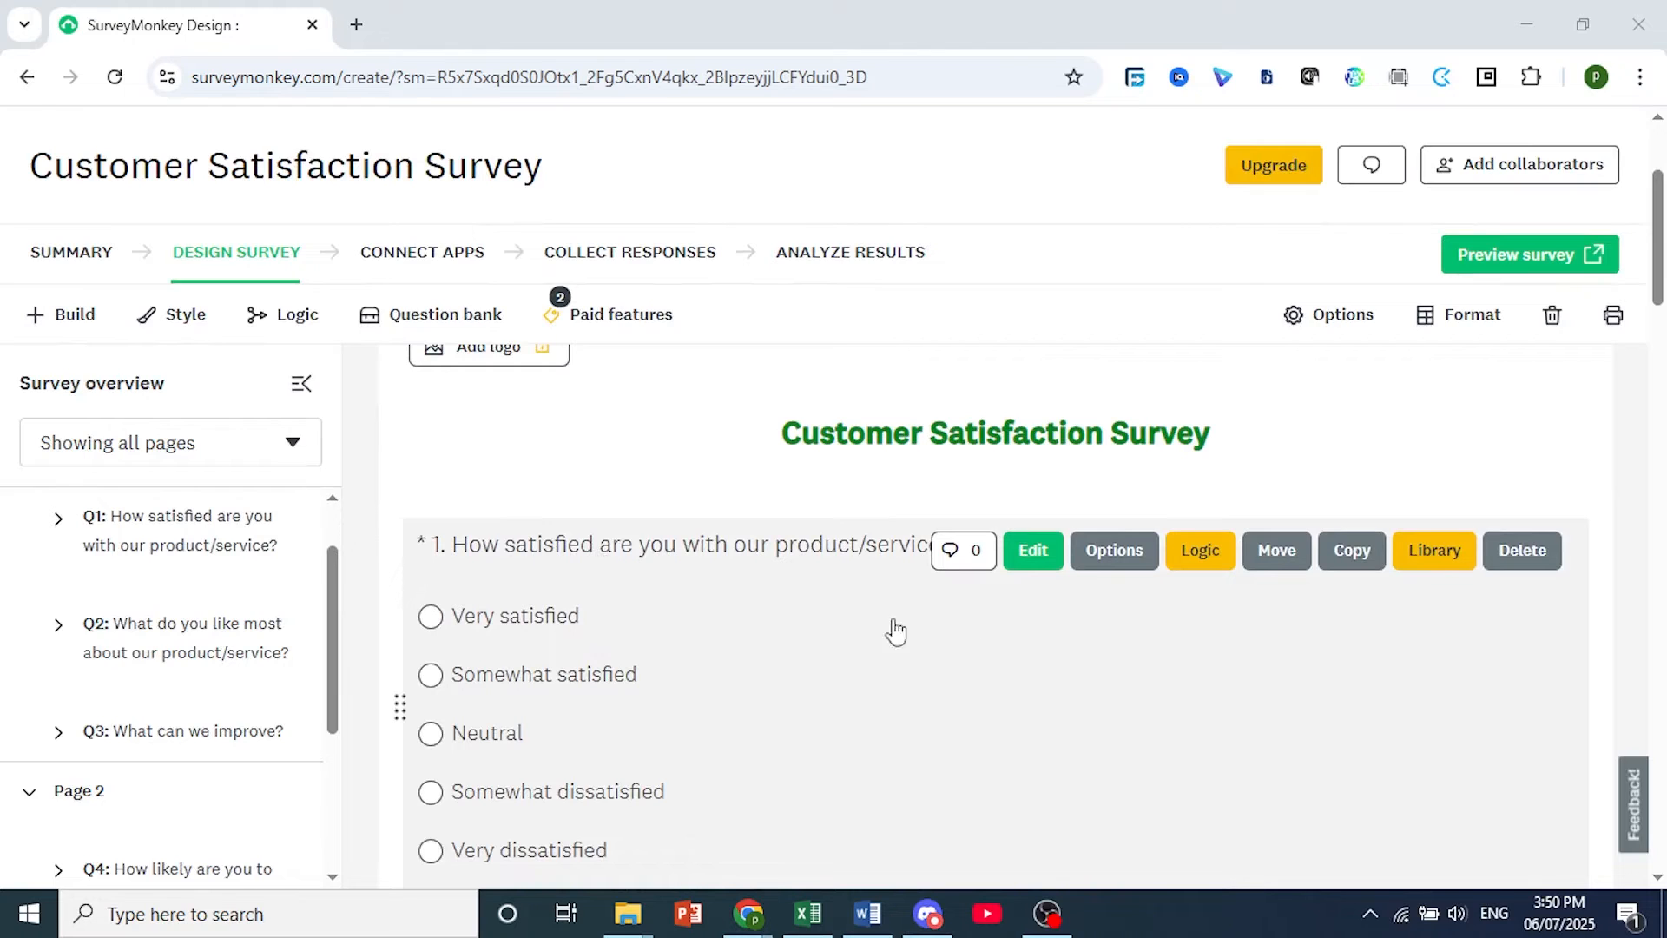
click(1207, 567)
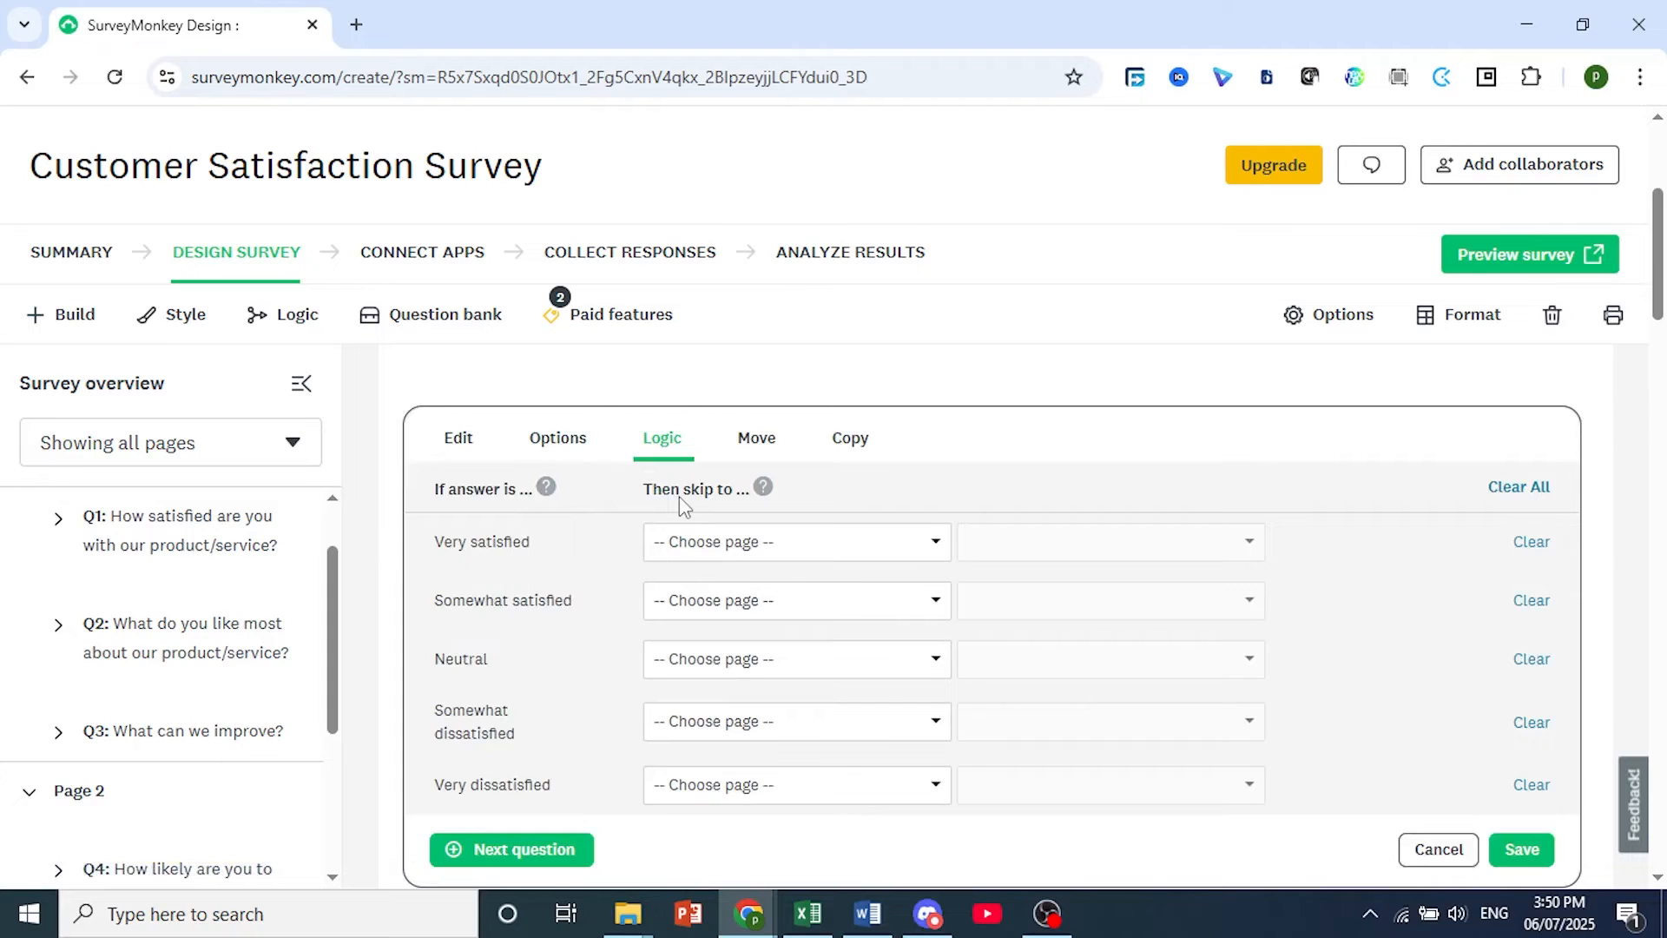
click(693, 546)
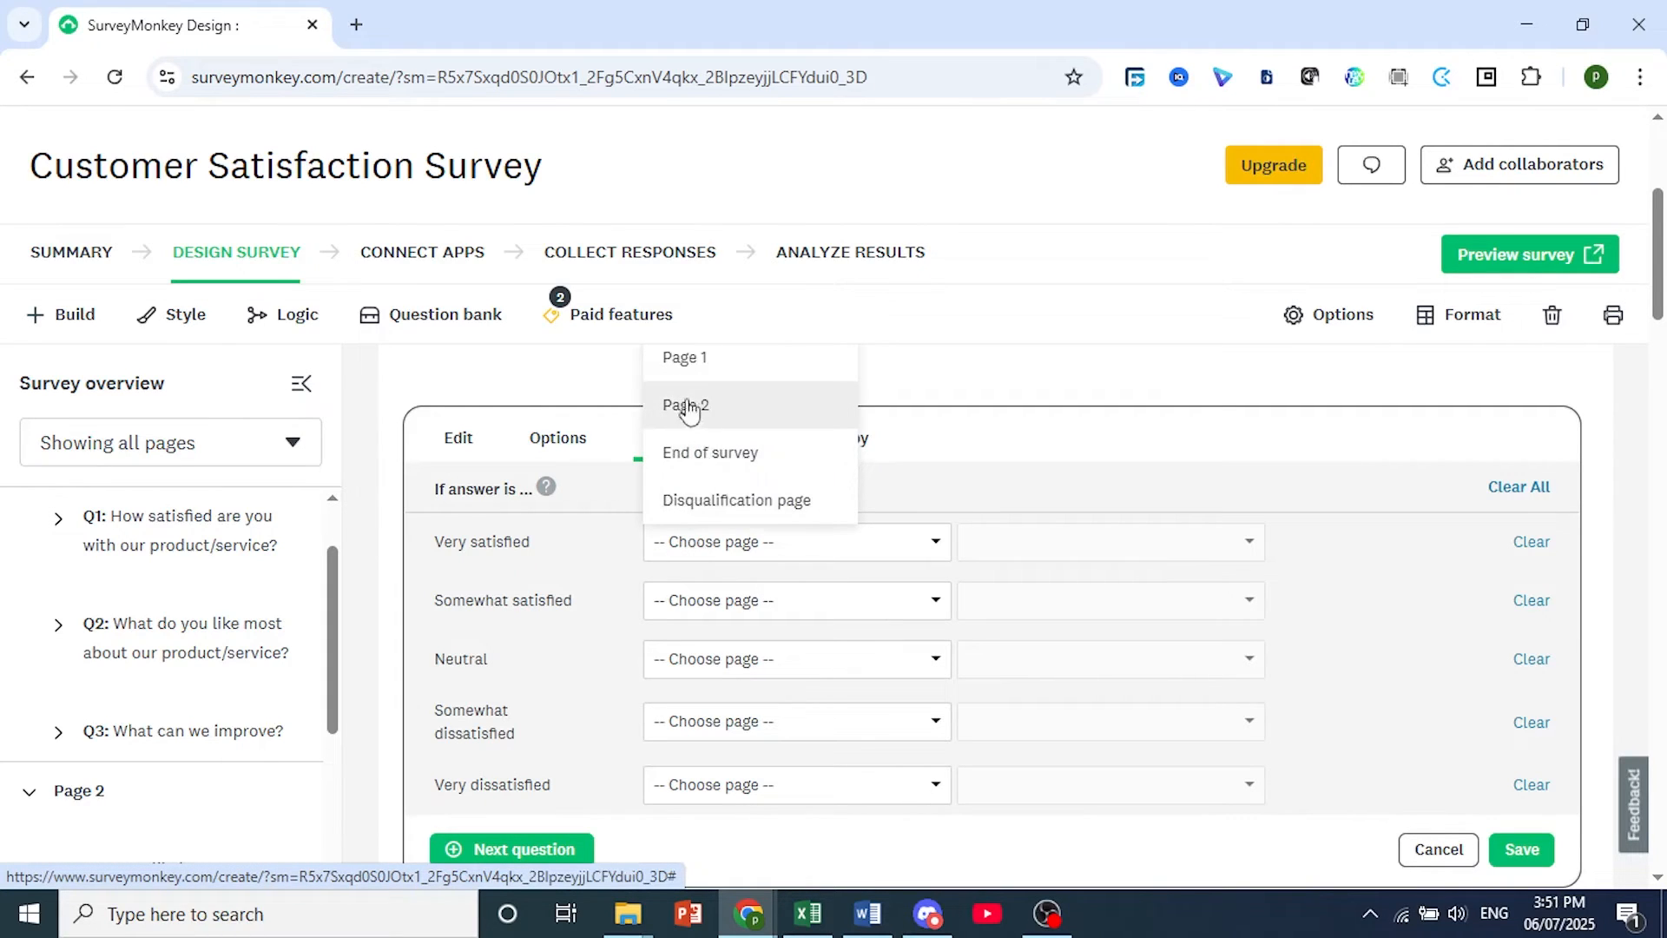
click(678, 469)
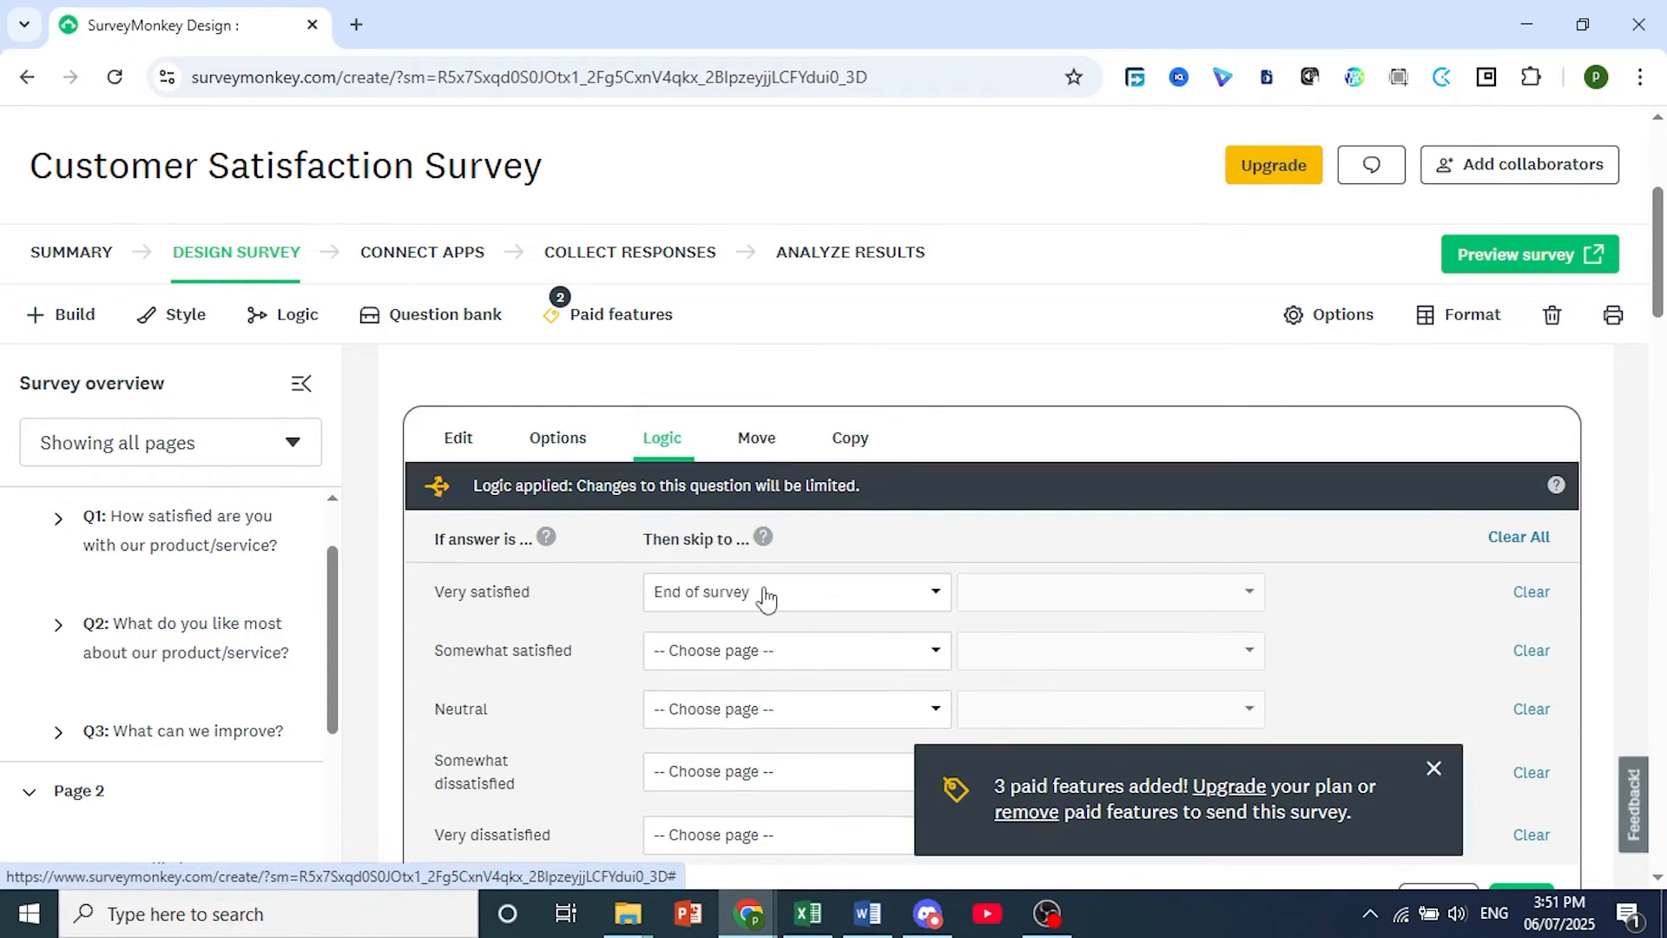
Check the other skip destinations for "Very satisfied", keep "End of survey" and save question 1.
scroll(805, 601, down, 1)
scroll(805, 601, down, 1)
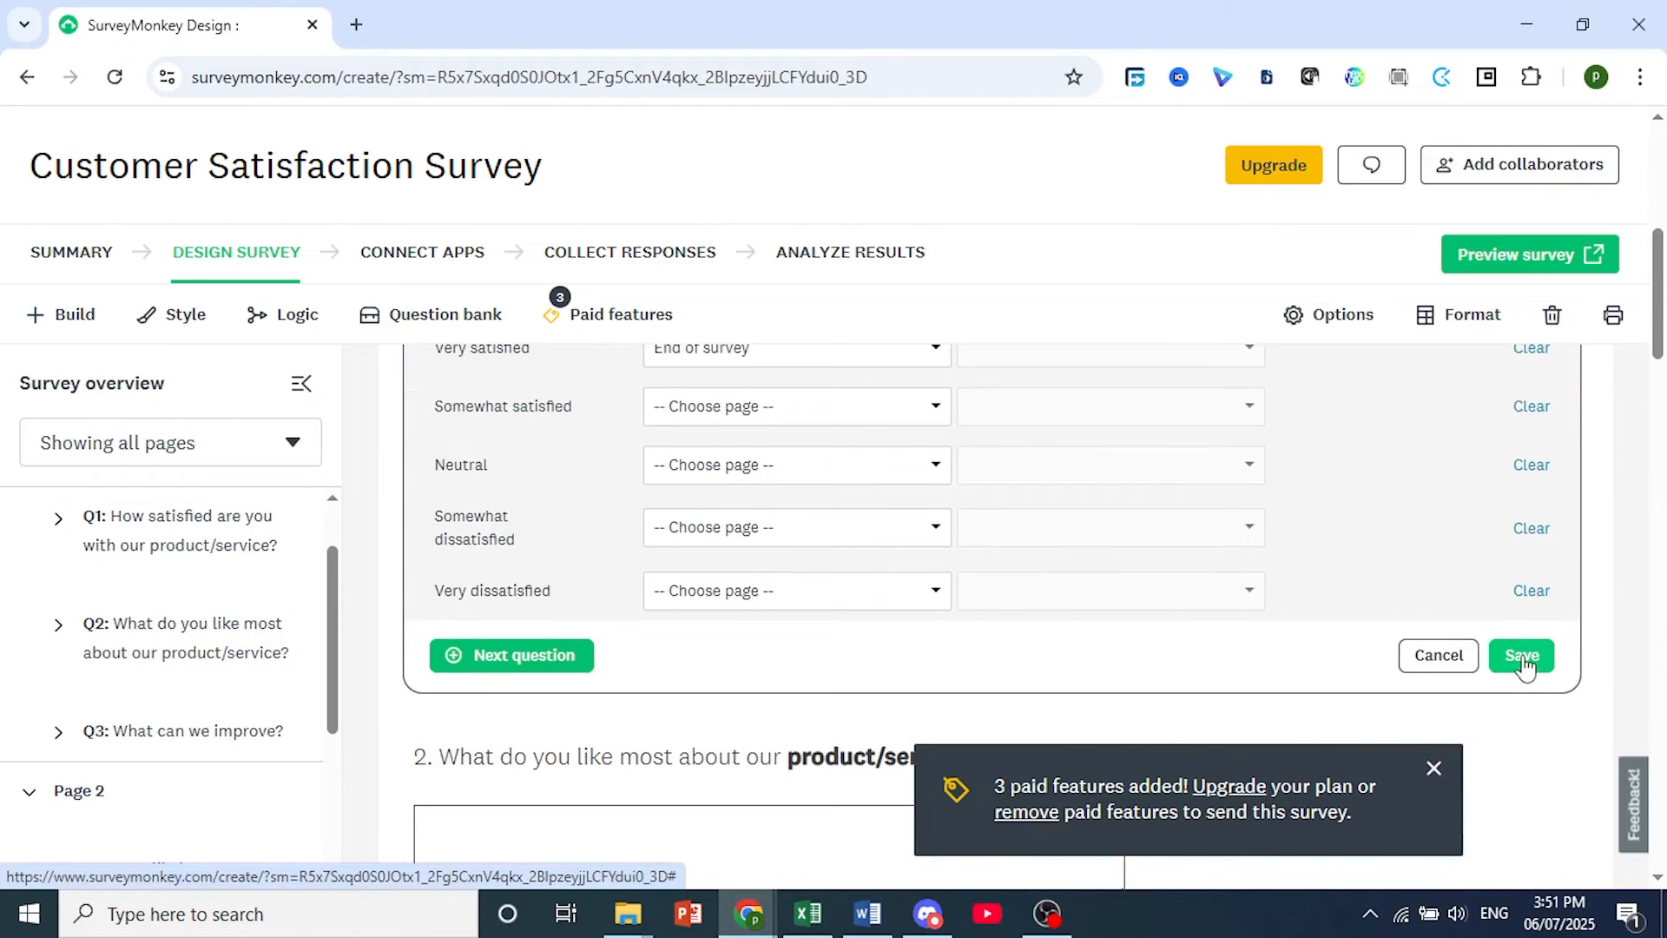
scroll(977, 521, up, 2)
click(801, 600)
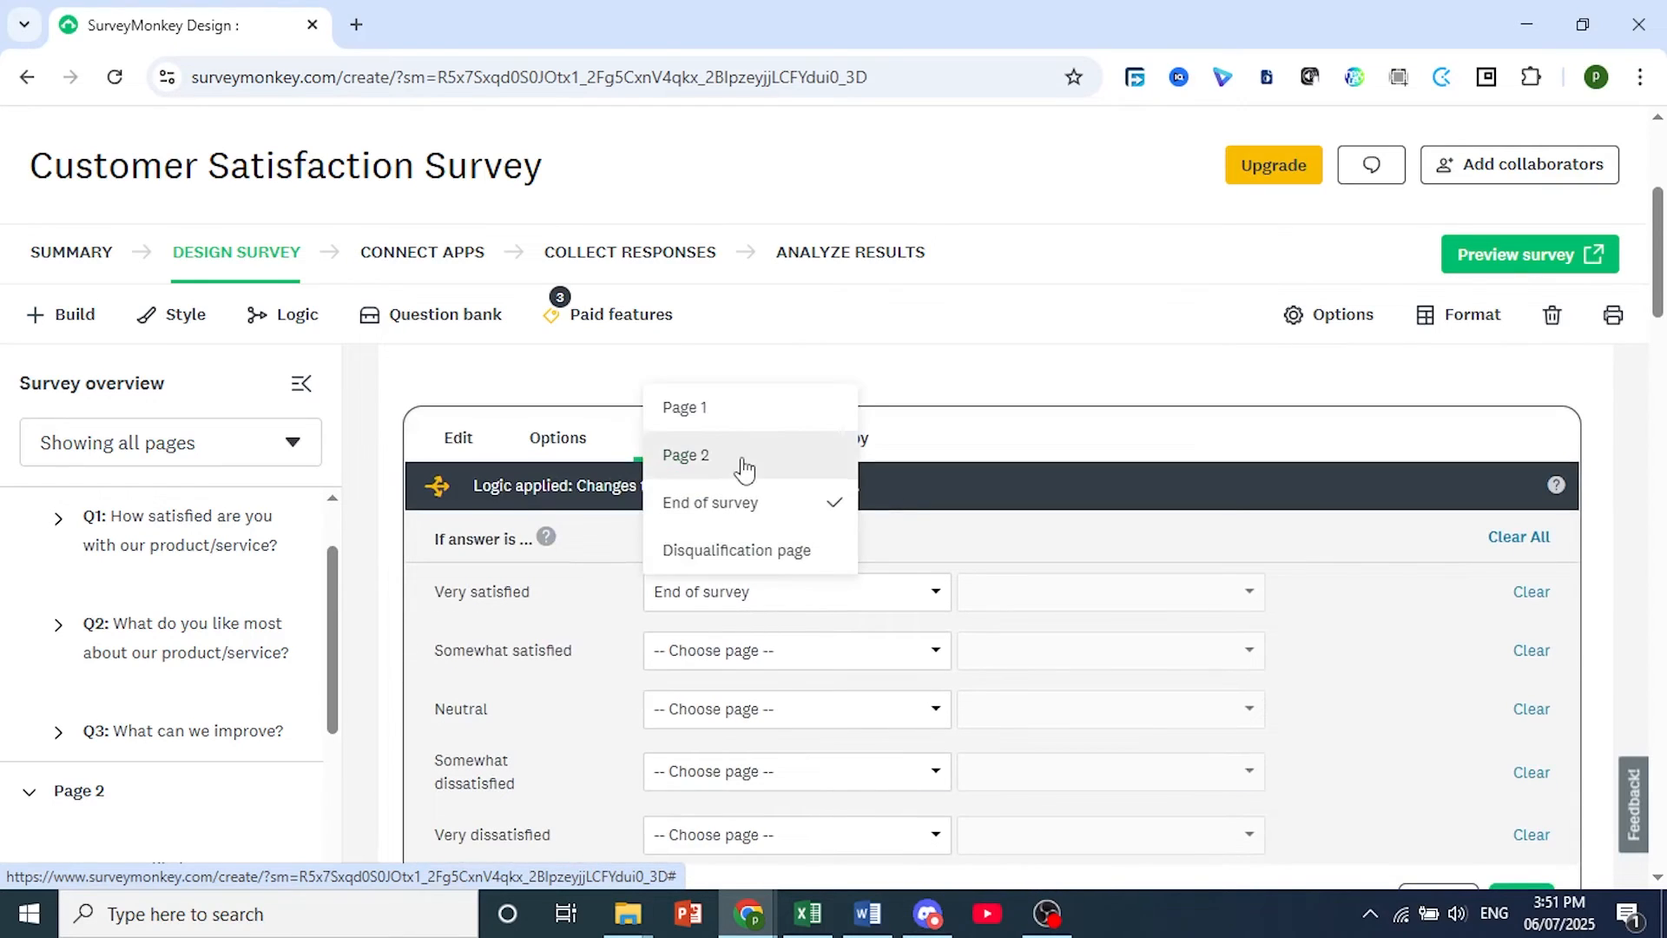
click(1010, 561)
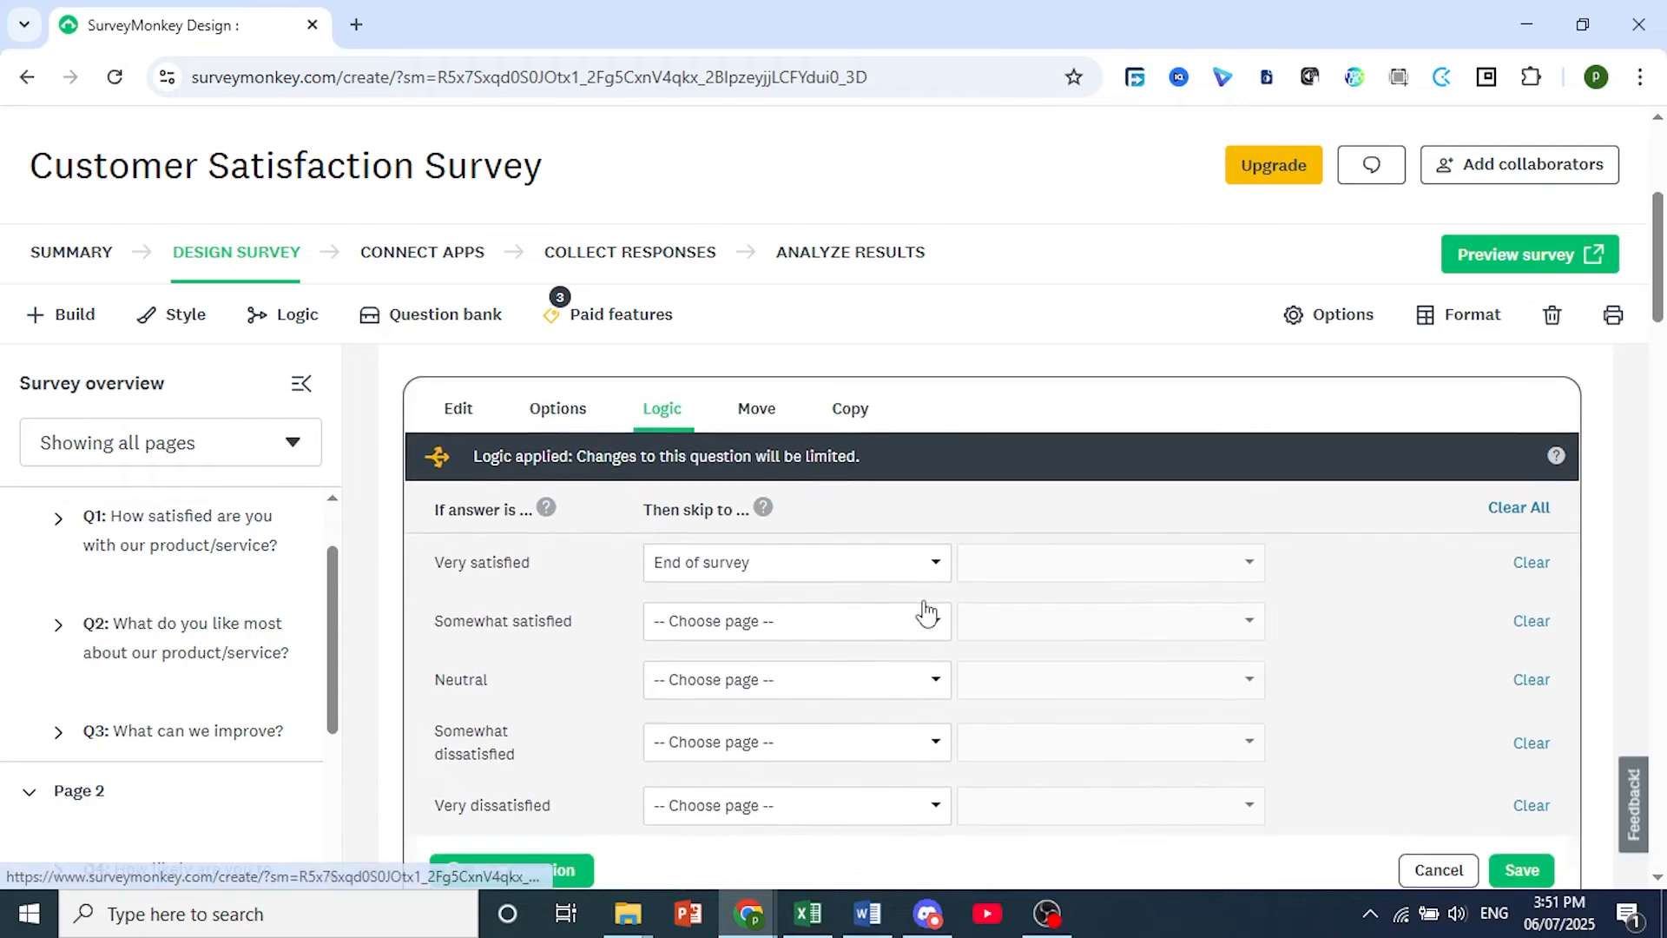
scroll(923, 608, down, 1)
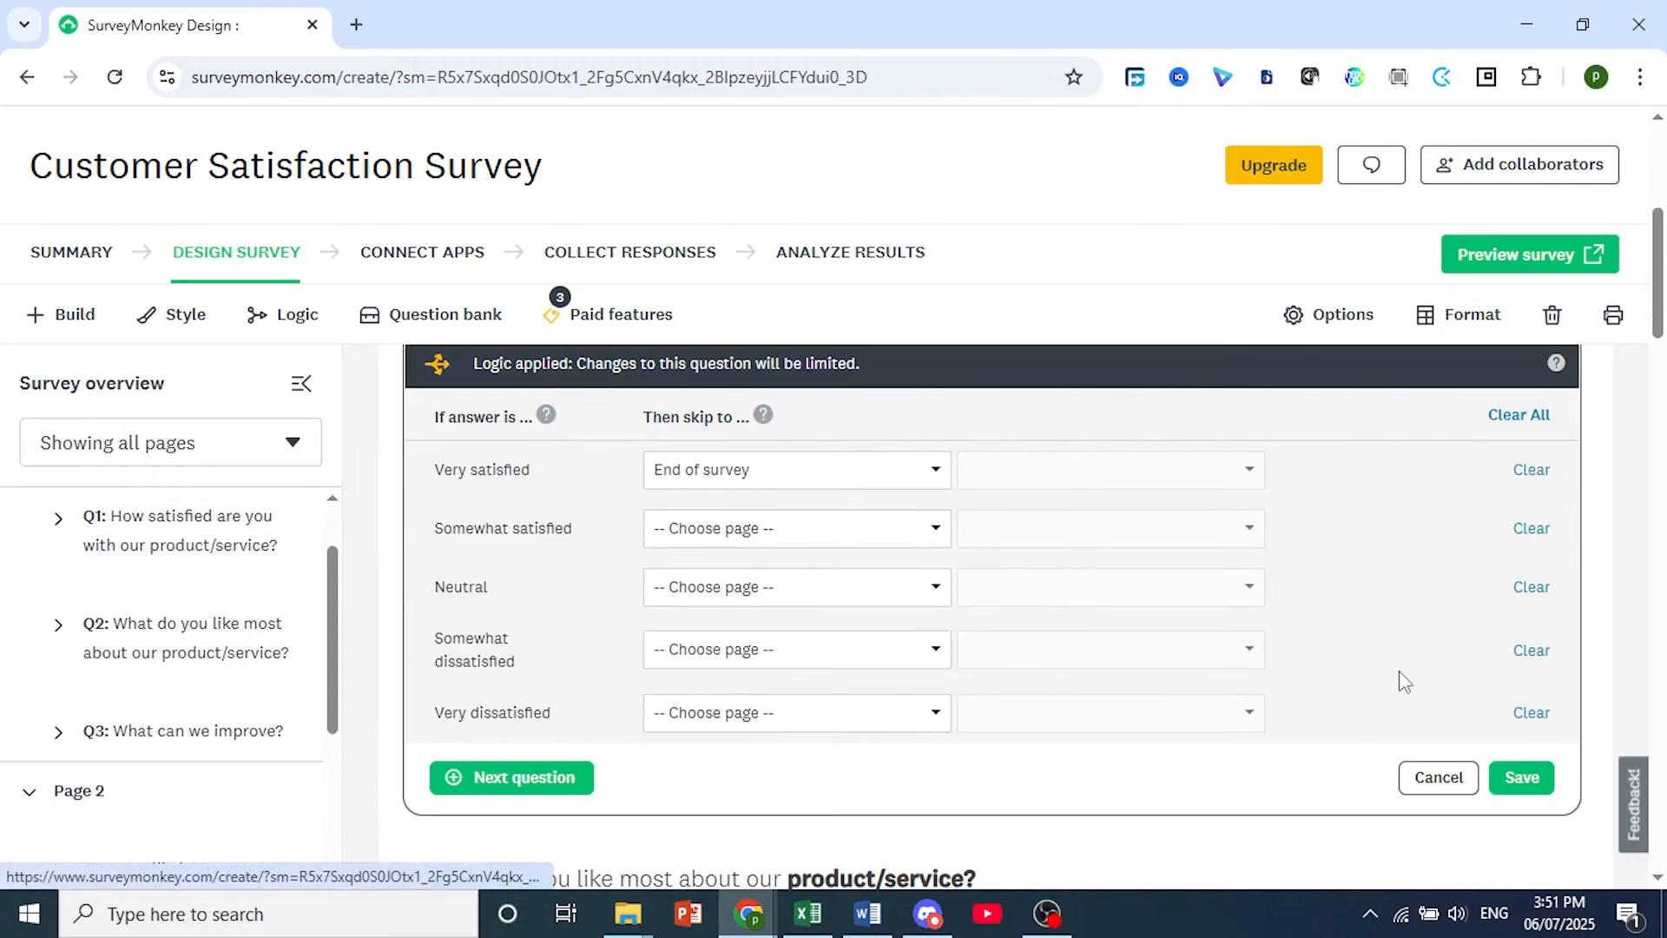
click(1522, 779)
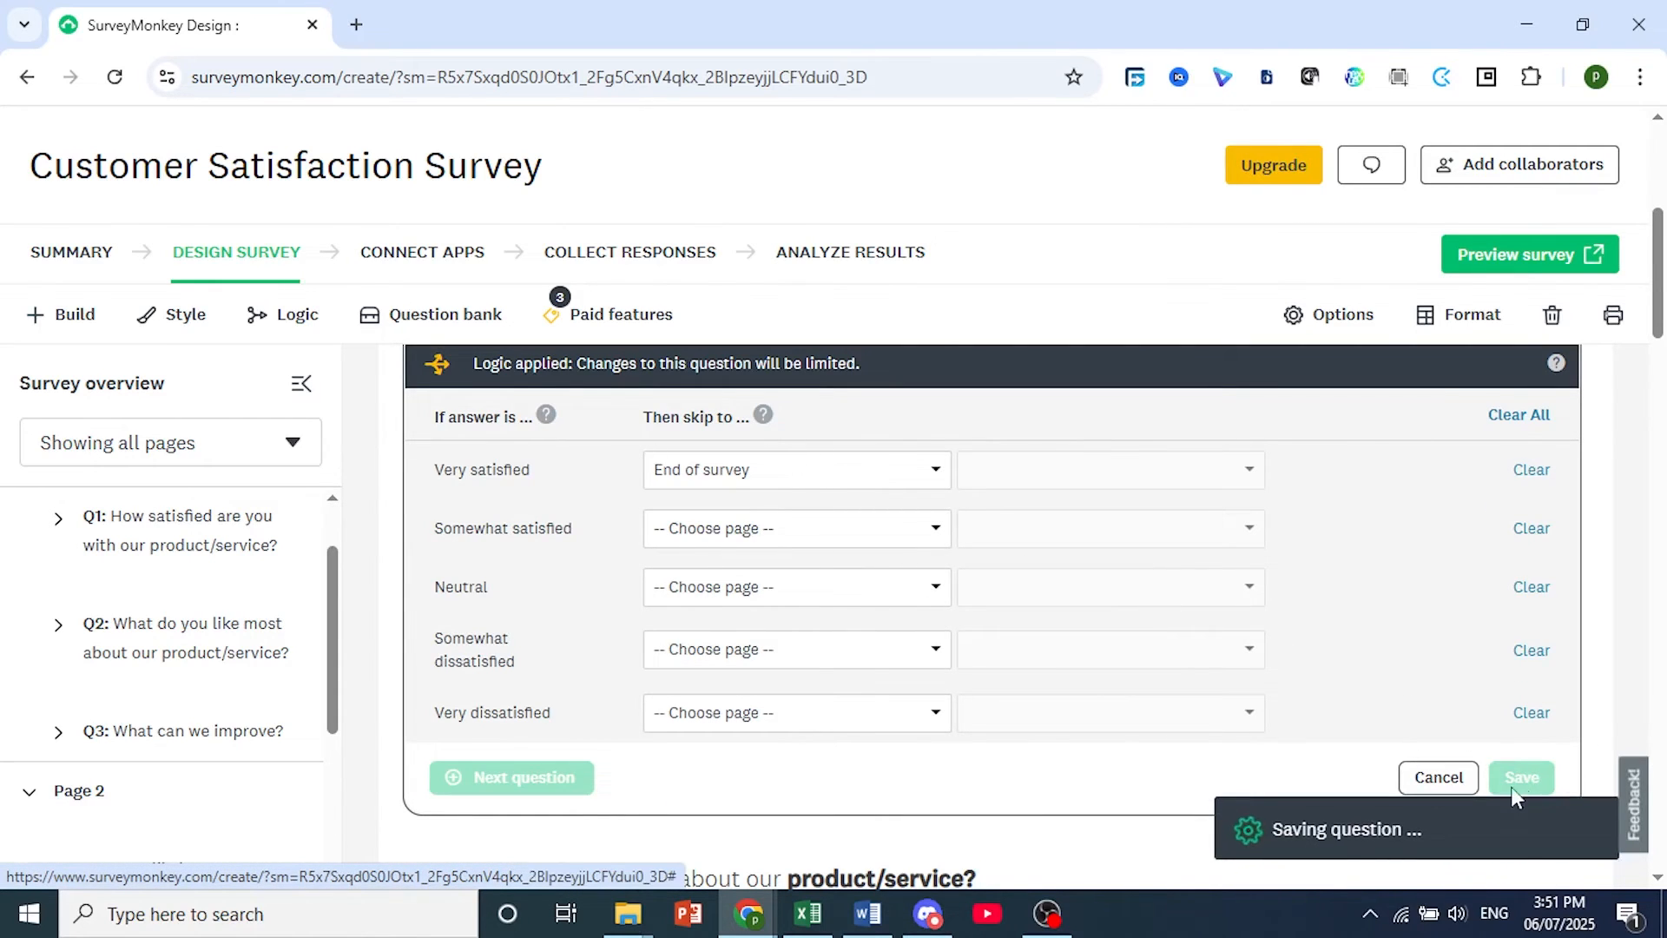
Open the survey preview and test question 1 by answering "Very satisfied" and switching to "Somewhat satisfied".
scroll(1068, 596, down, 1)
scroll(1068, 596, up, 2)
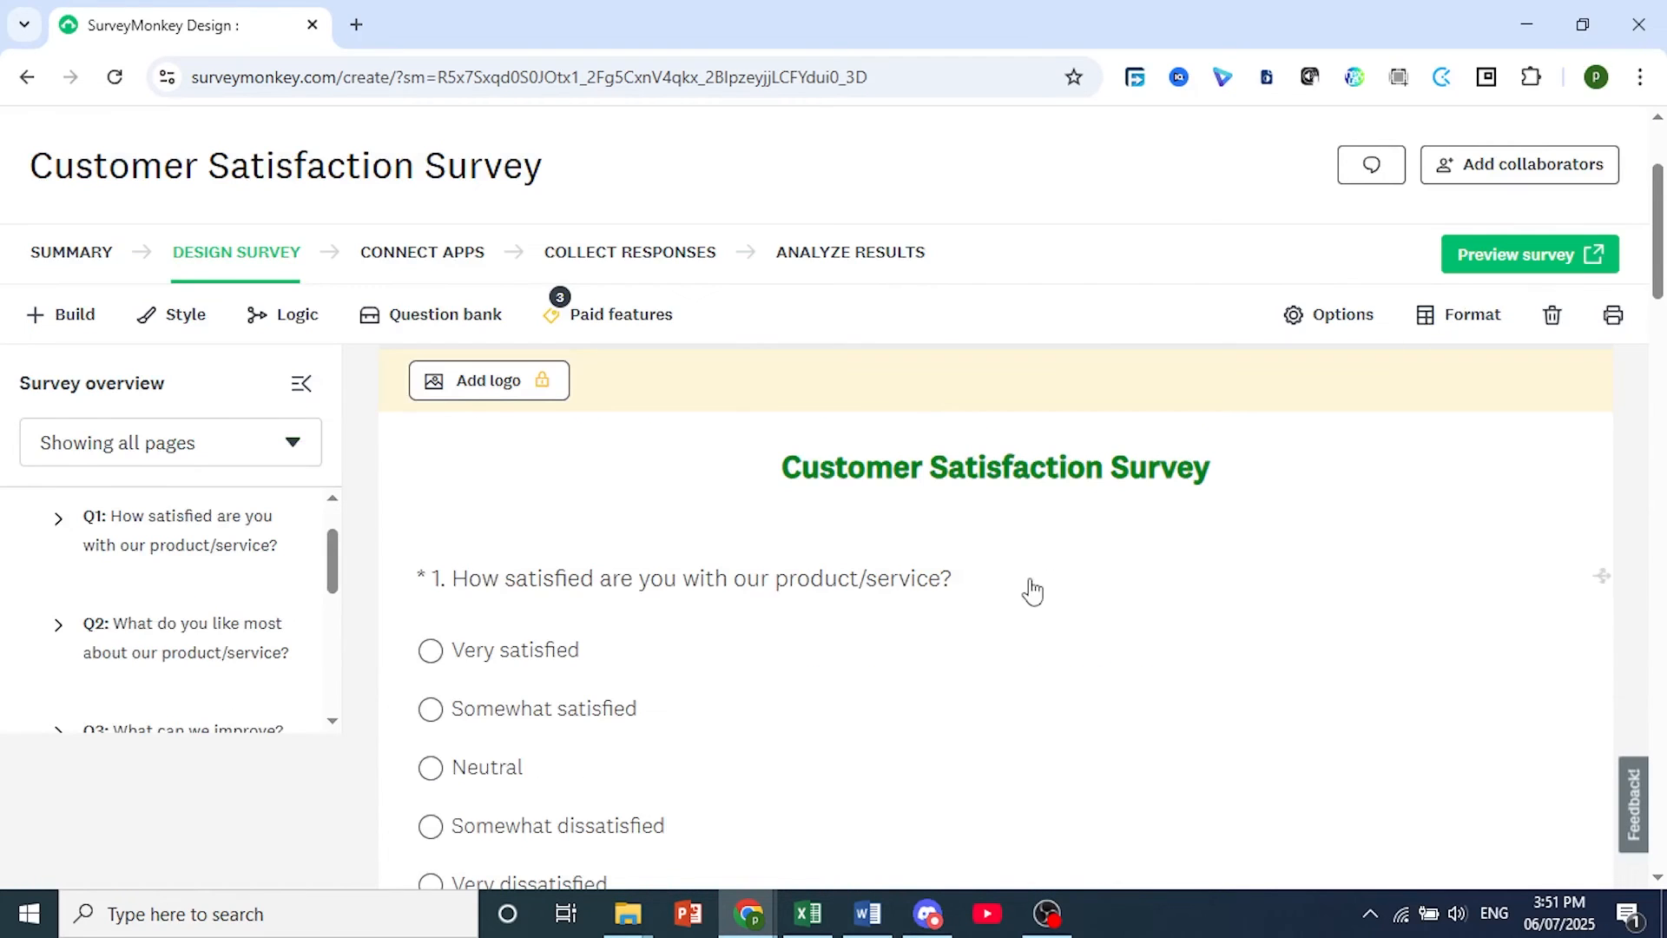
click(1507, 261)
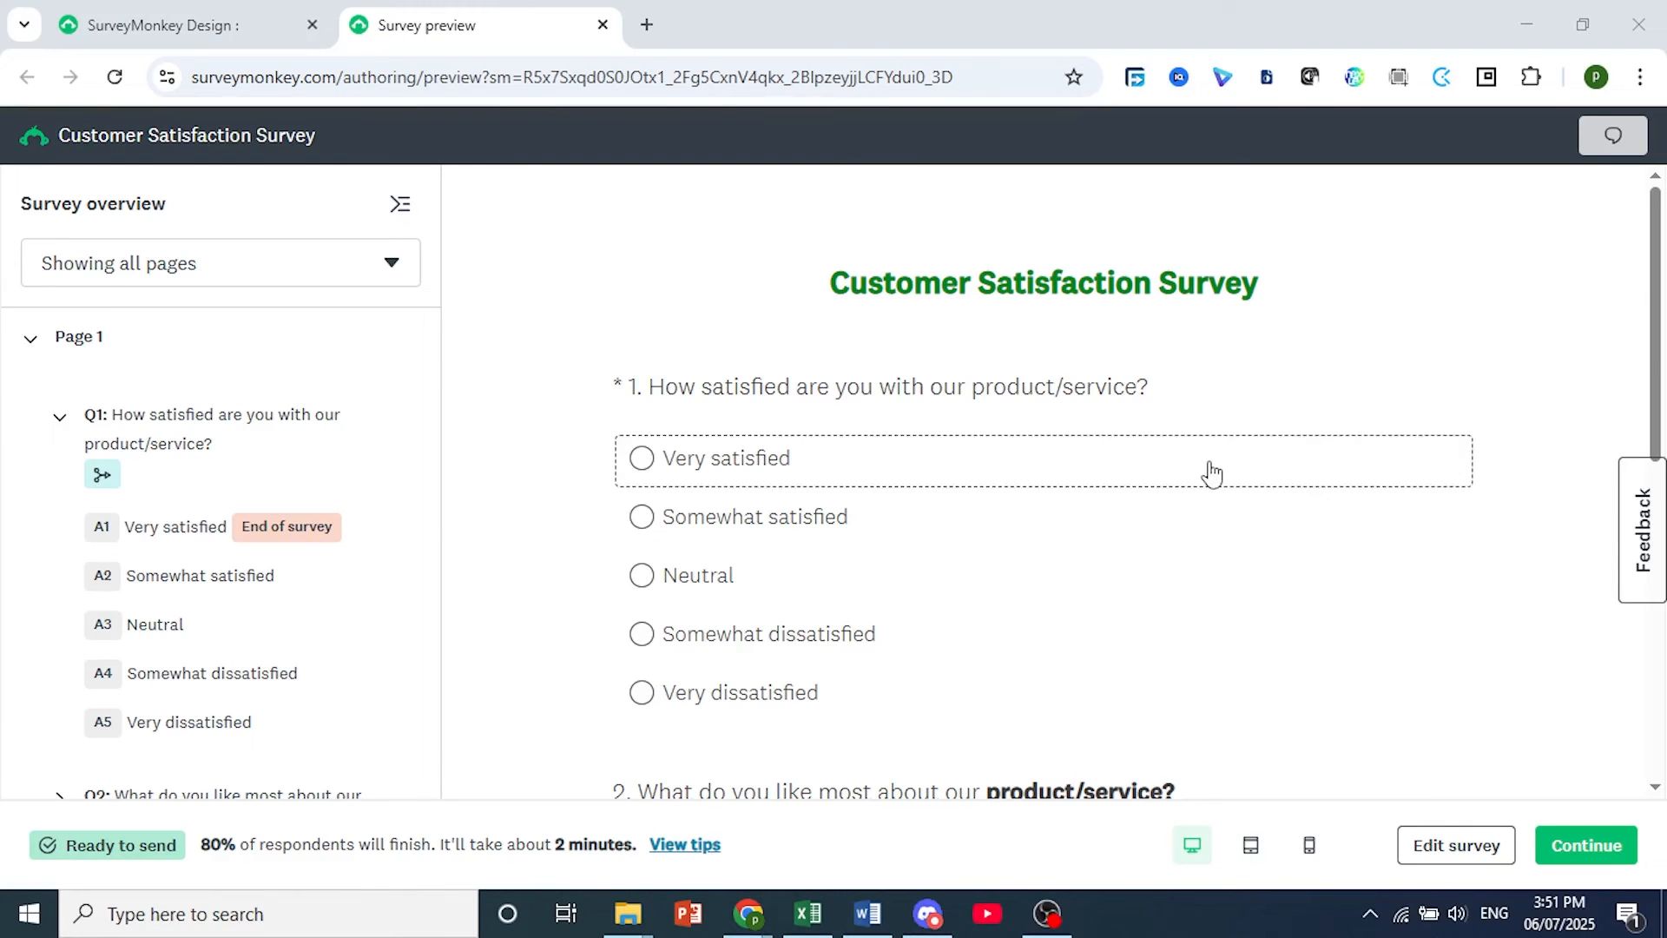
scroll(859, 417, down, 3)
scroll(674, 368, up, 3)
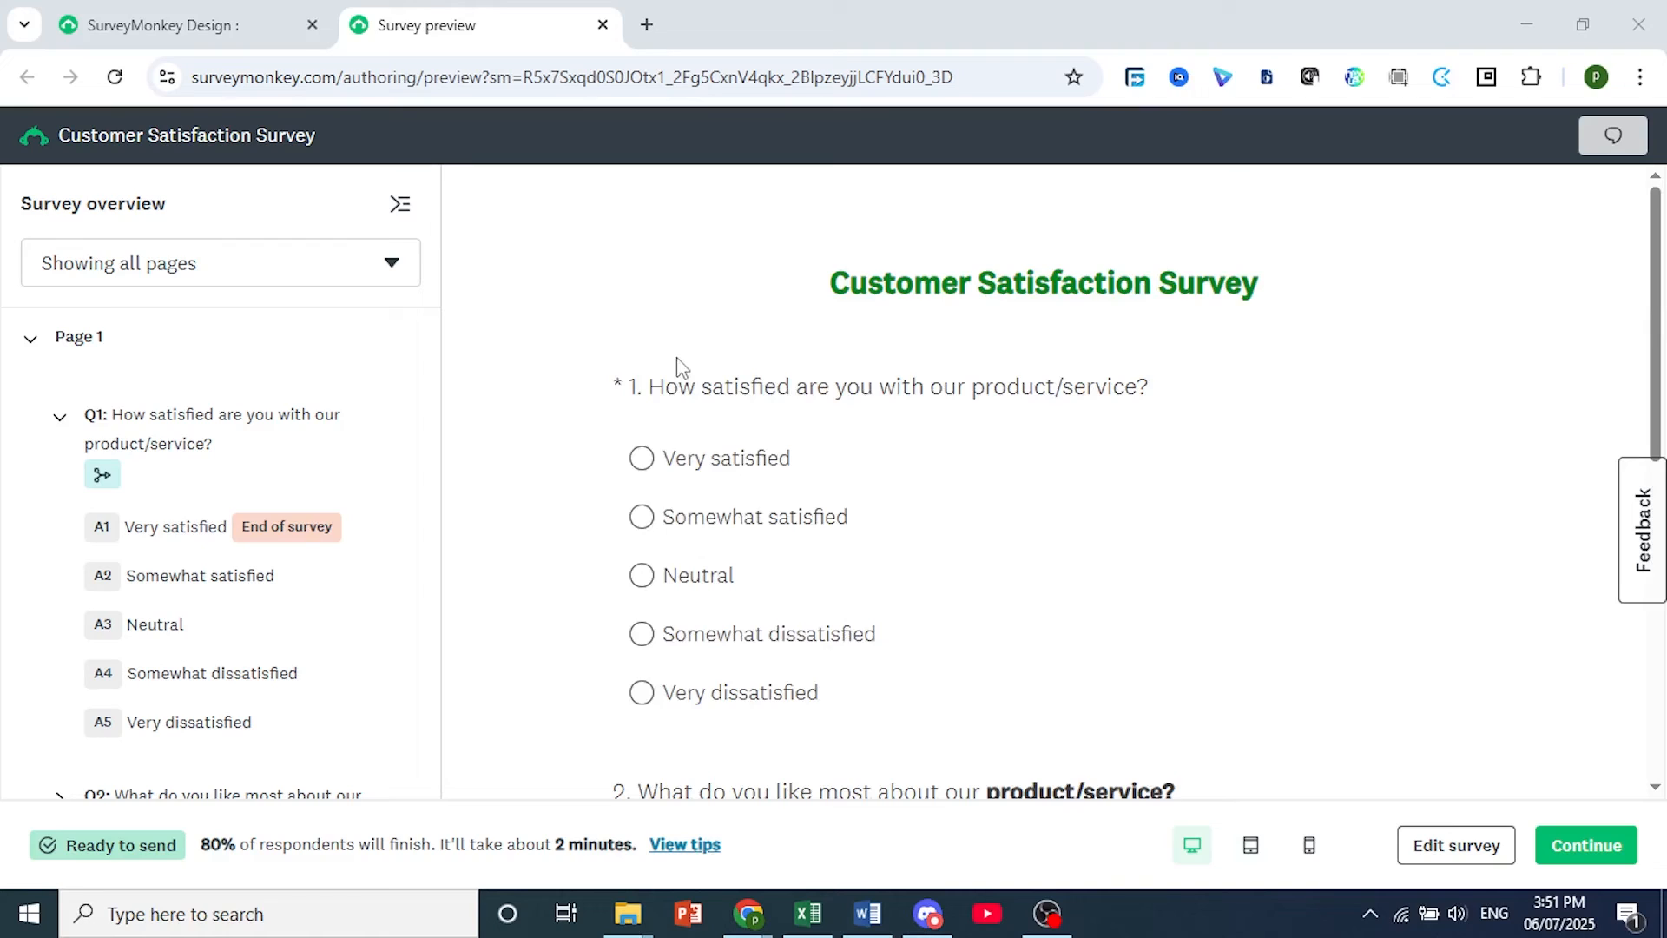
click(643, 469)
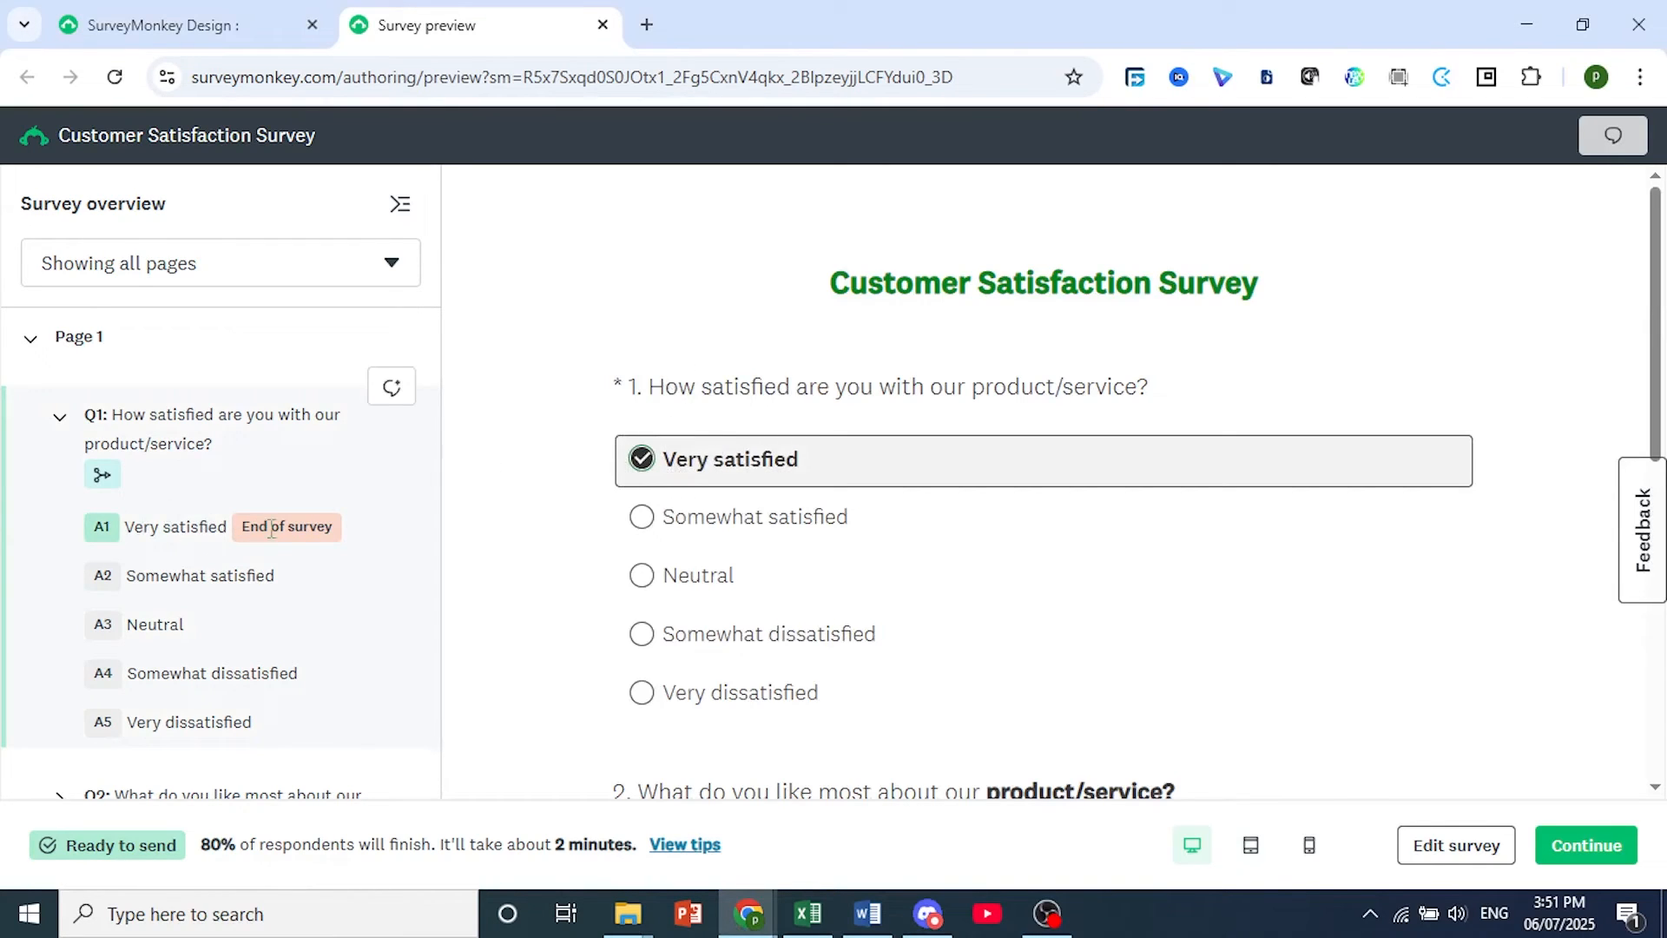
click(656, 526)
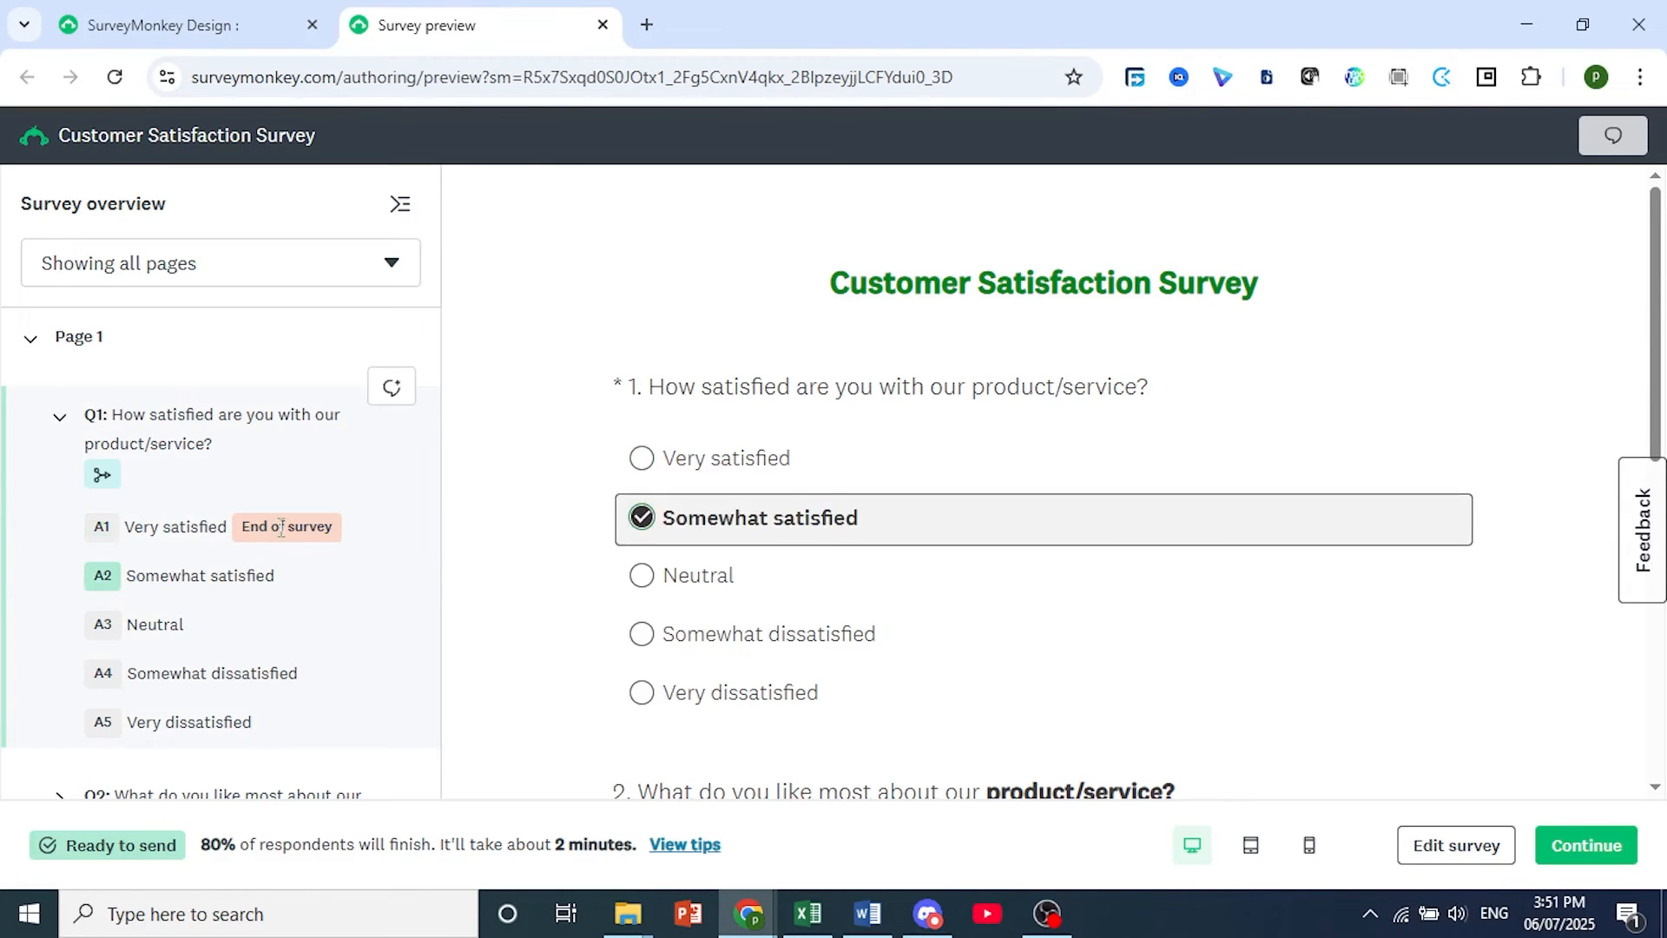
On page 2 of the preview, set question 4's slider to 51 and answer question 5 with "Social media".
scroll(588, 588, down, 4)
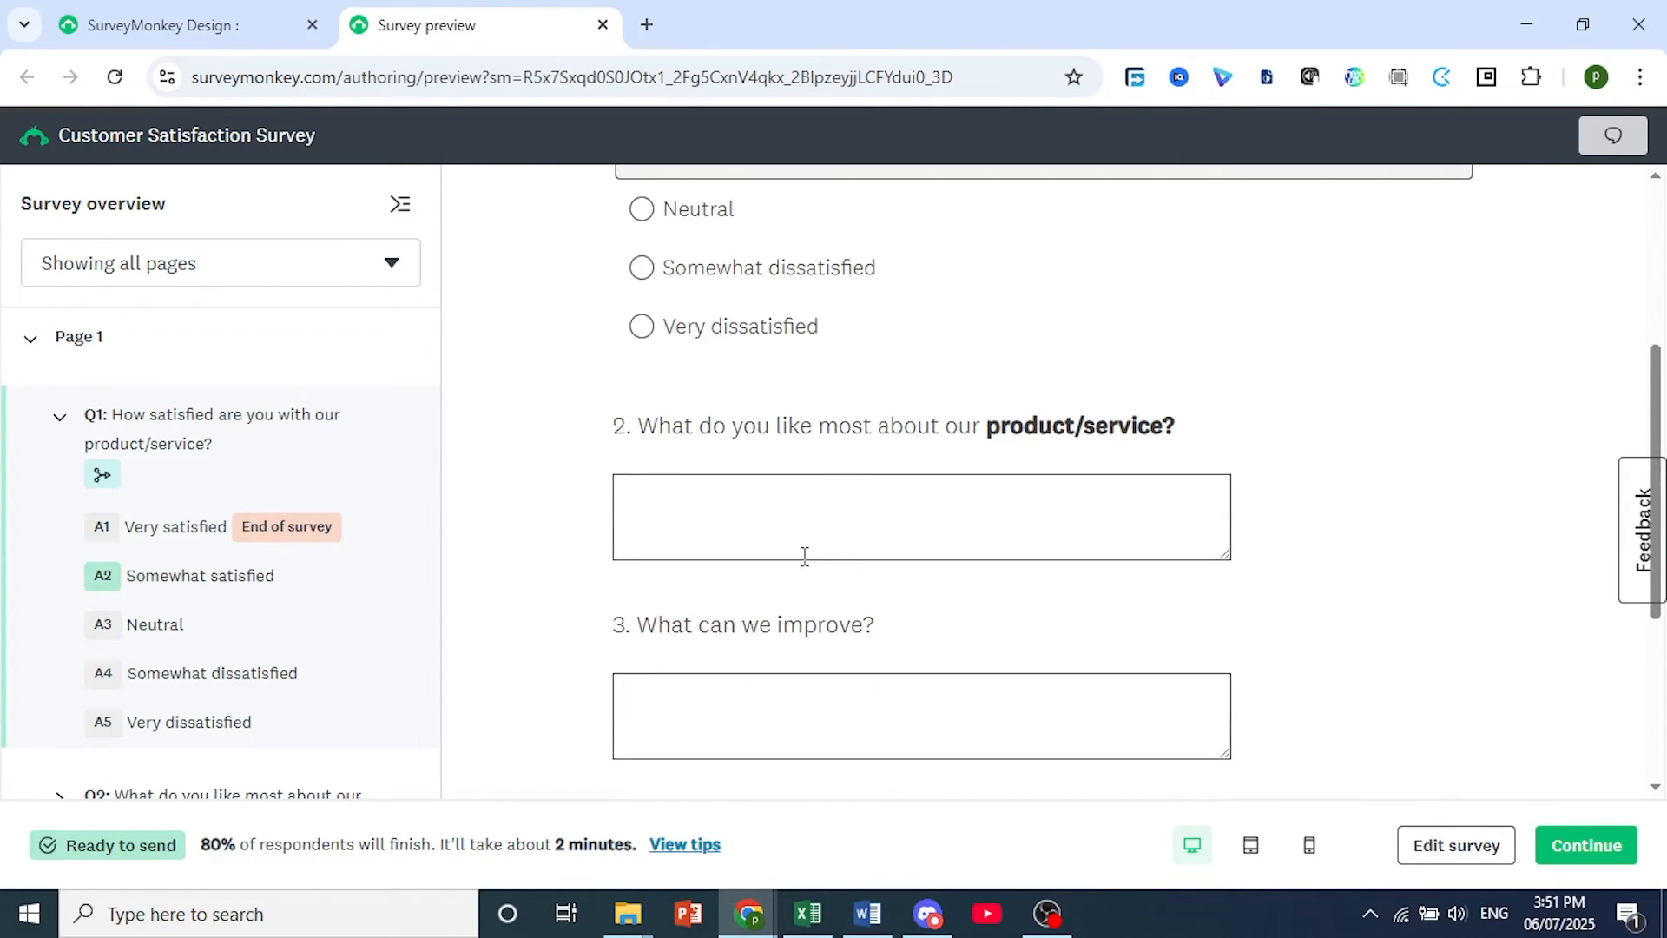
scroll(804, 557, down, 4)
click(1045, 483)
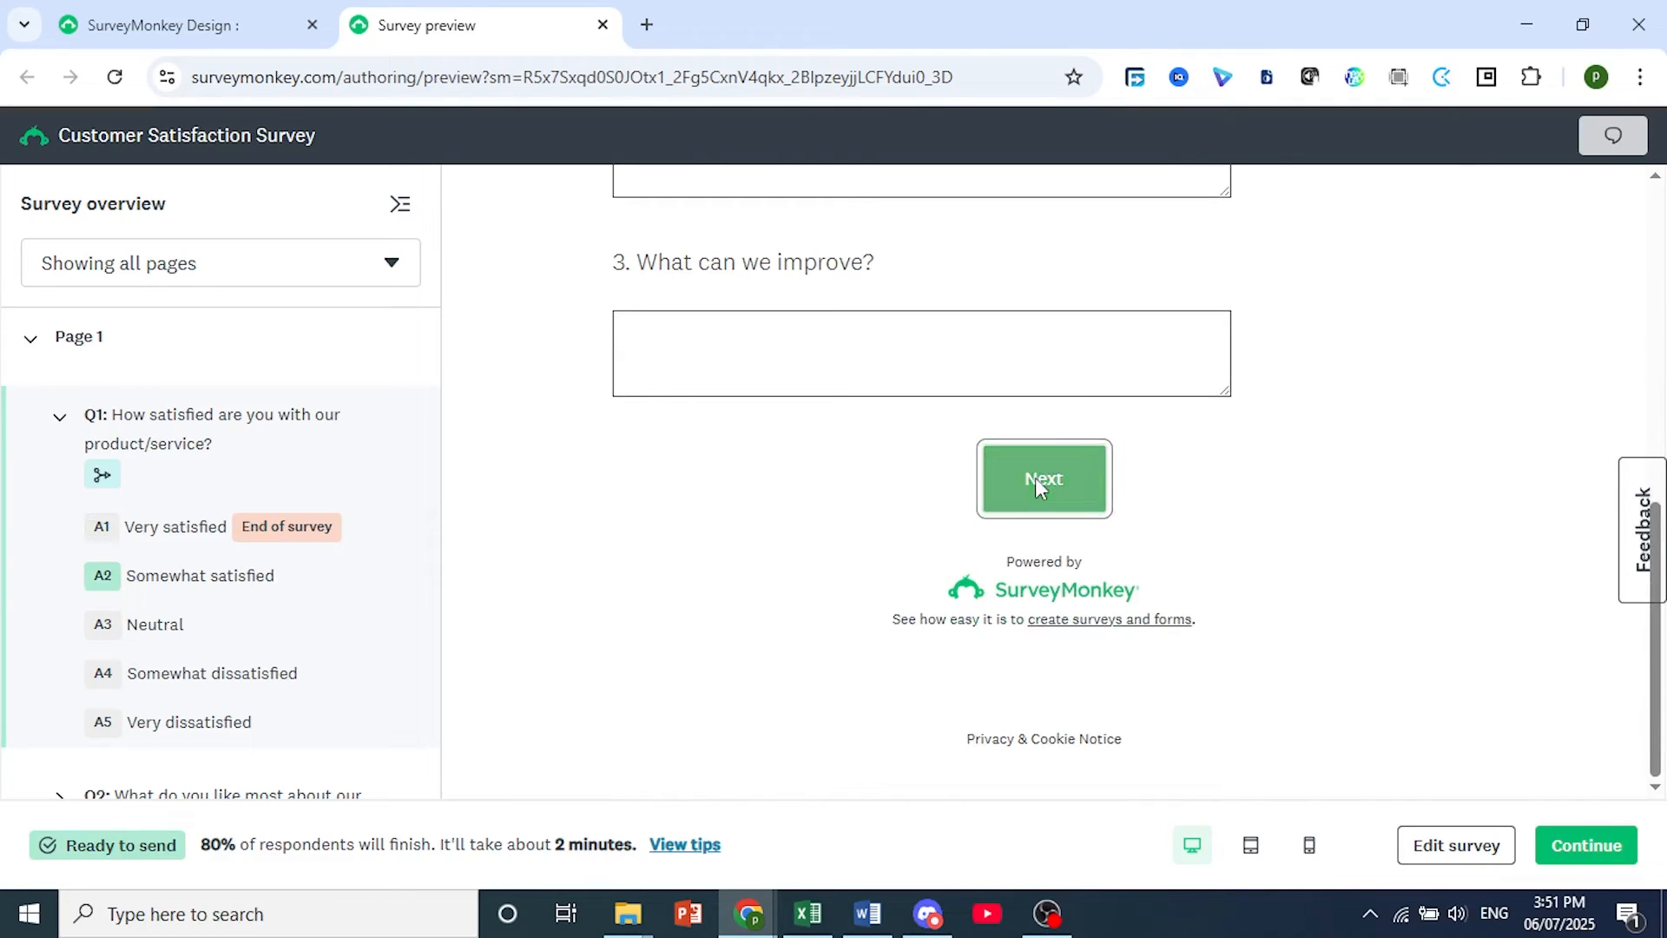
drag(623, 515, 974, 515)
scroll(959, 575, down, 3)
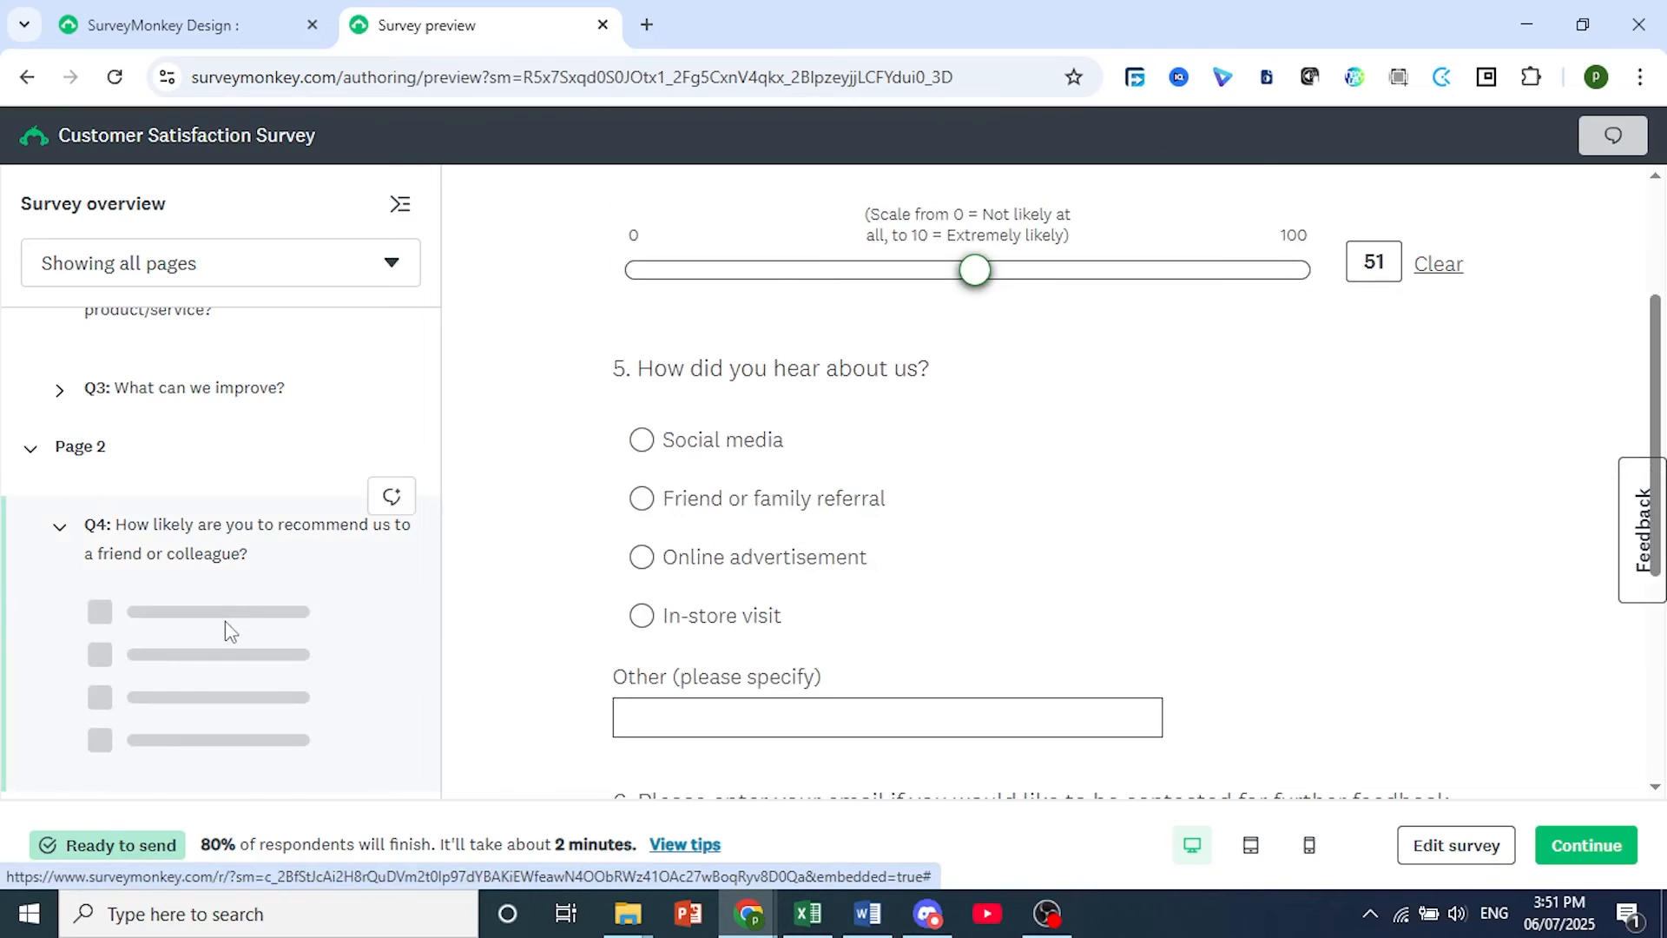
click(658, 441)
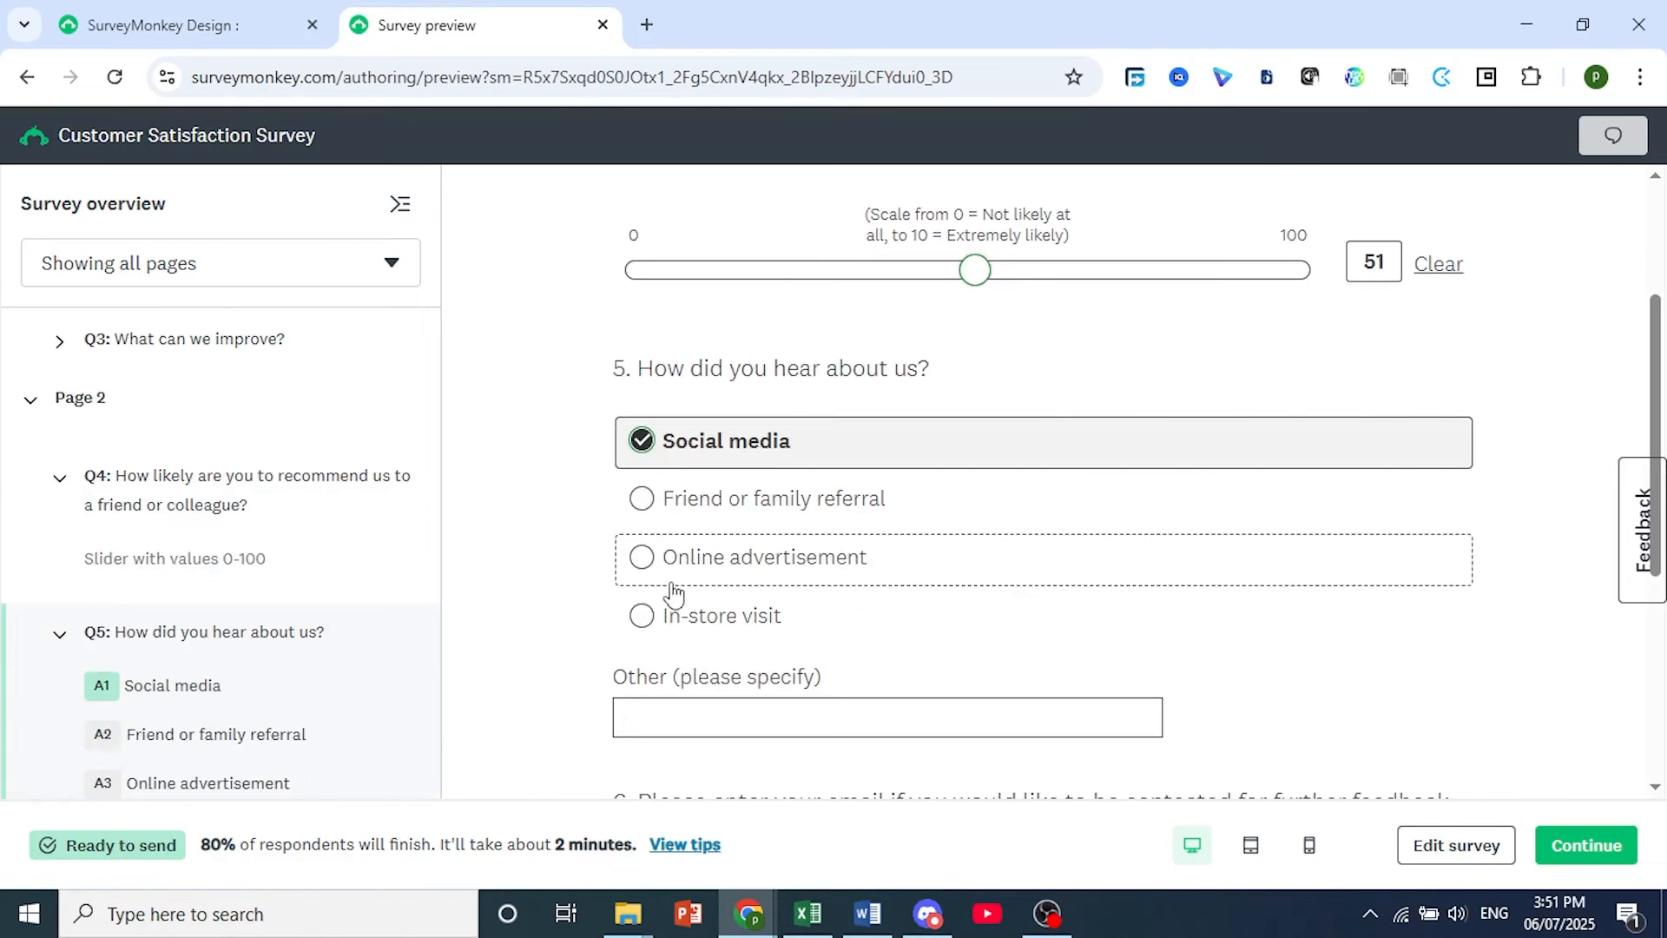
Test question 6's validation by submitting an incomplete email address, and finish the preview with the completed address.
scroll(1129, 686, down, 5)
click(945, 485)
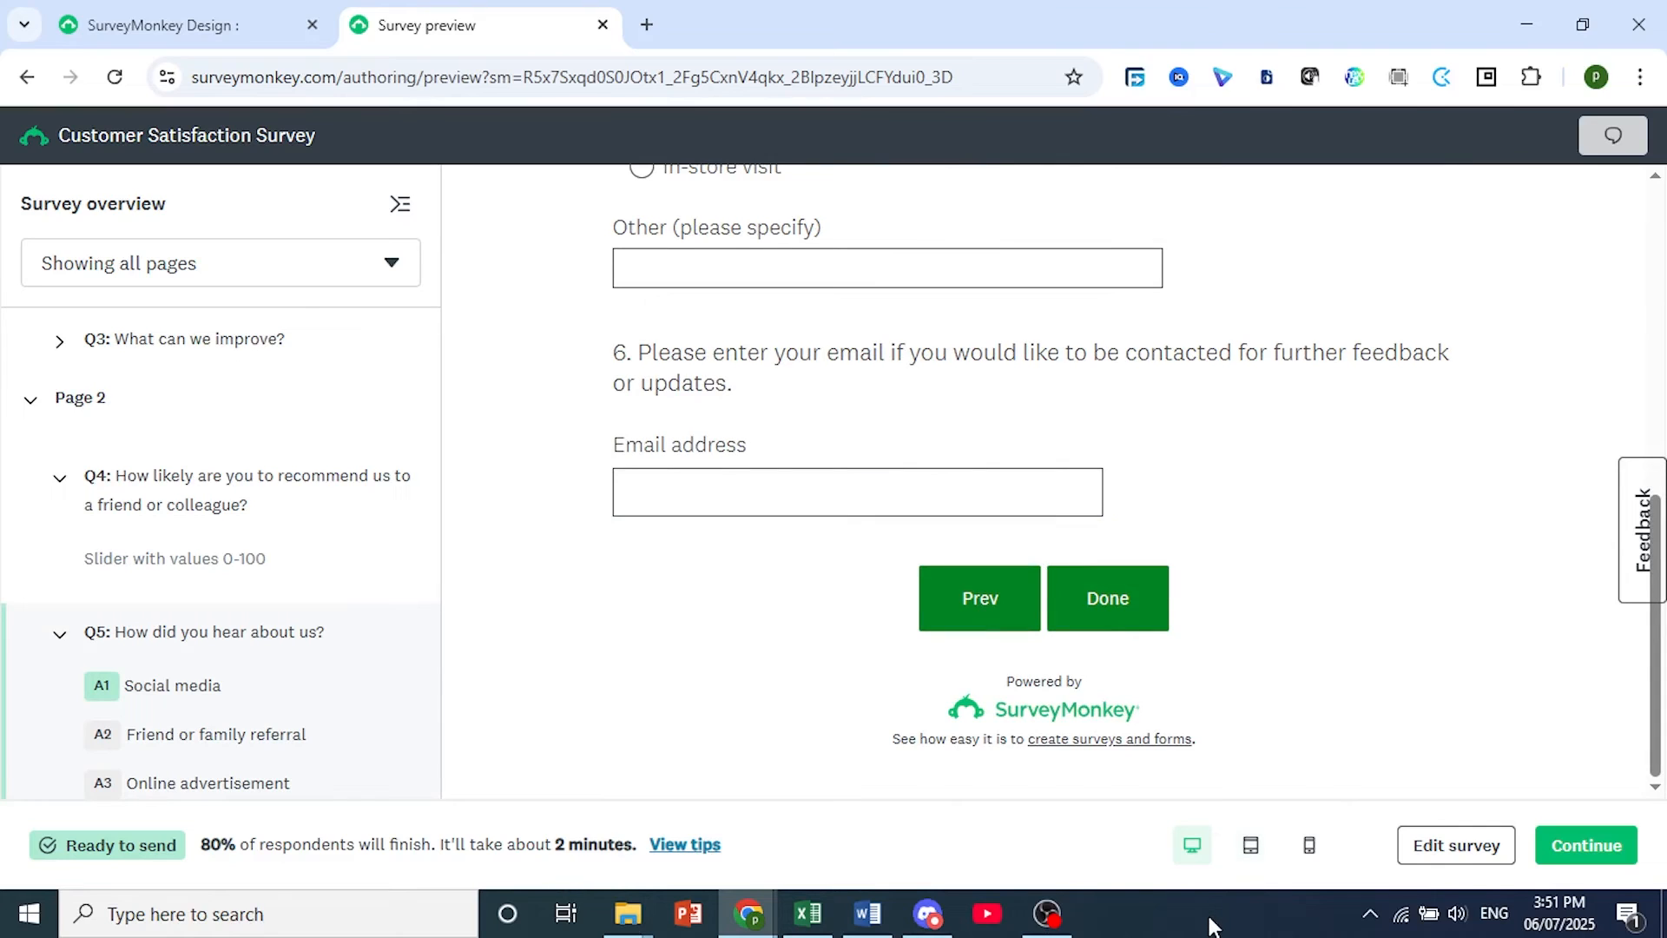
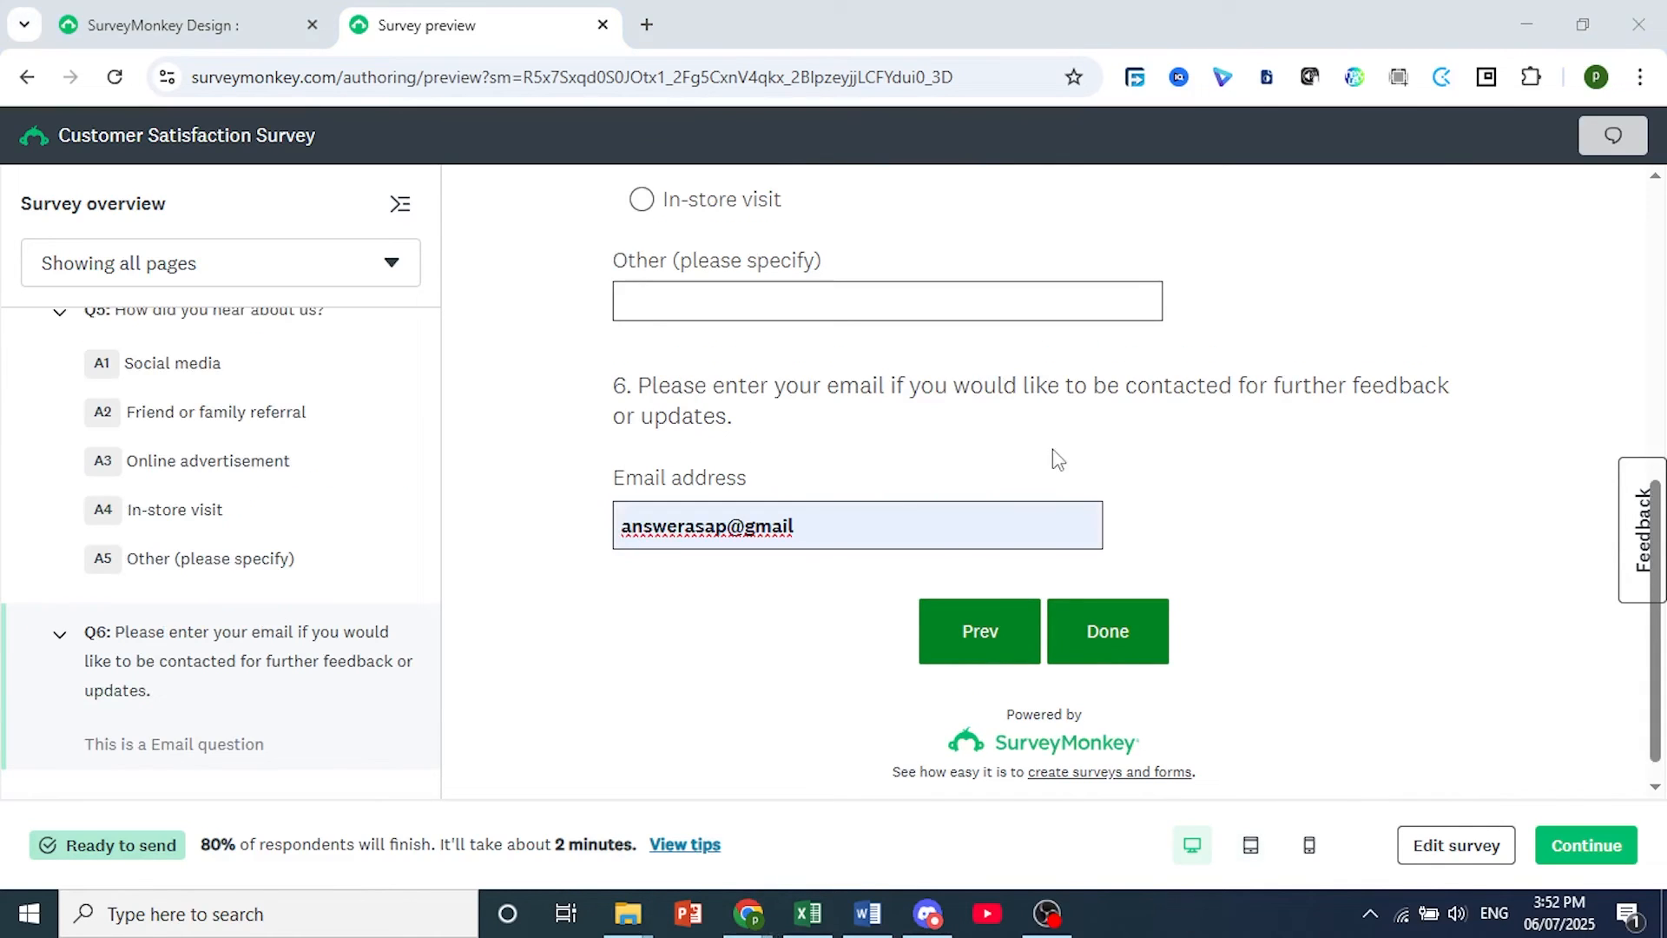
click(815, 521)
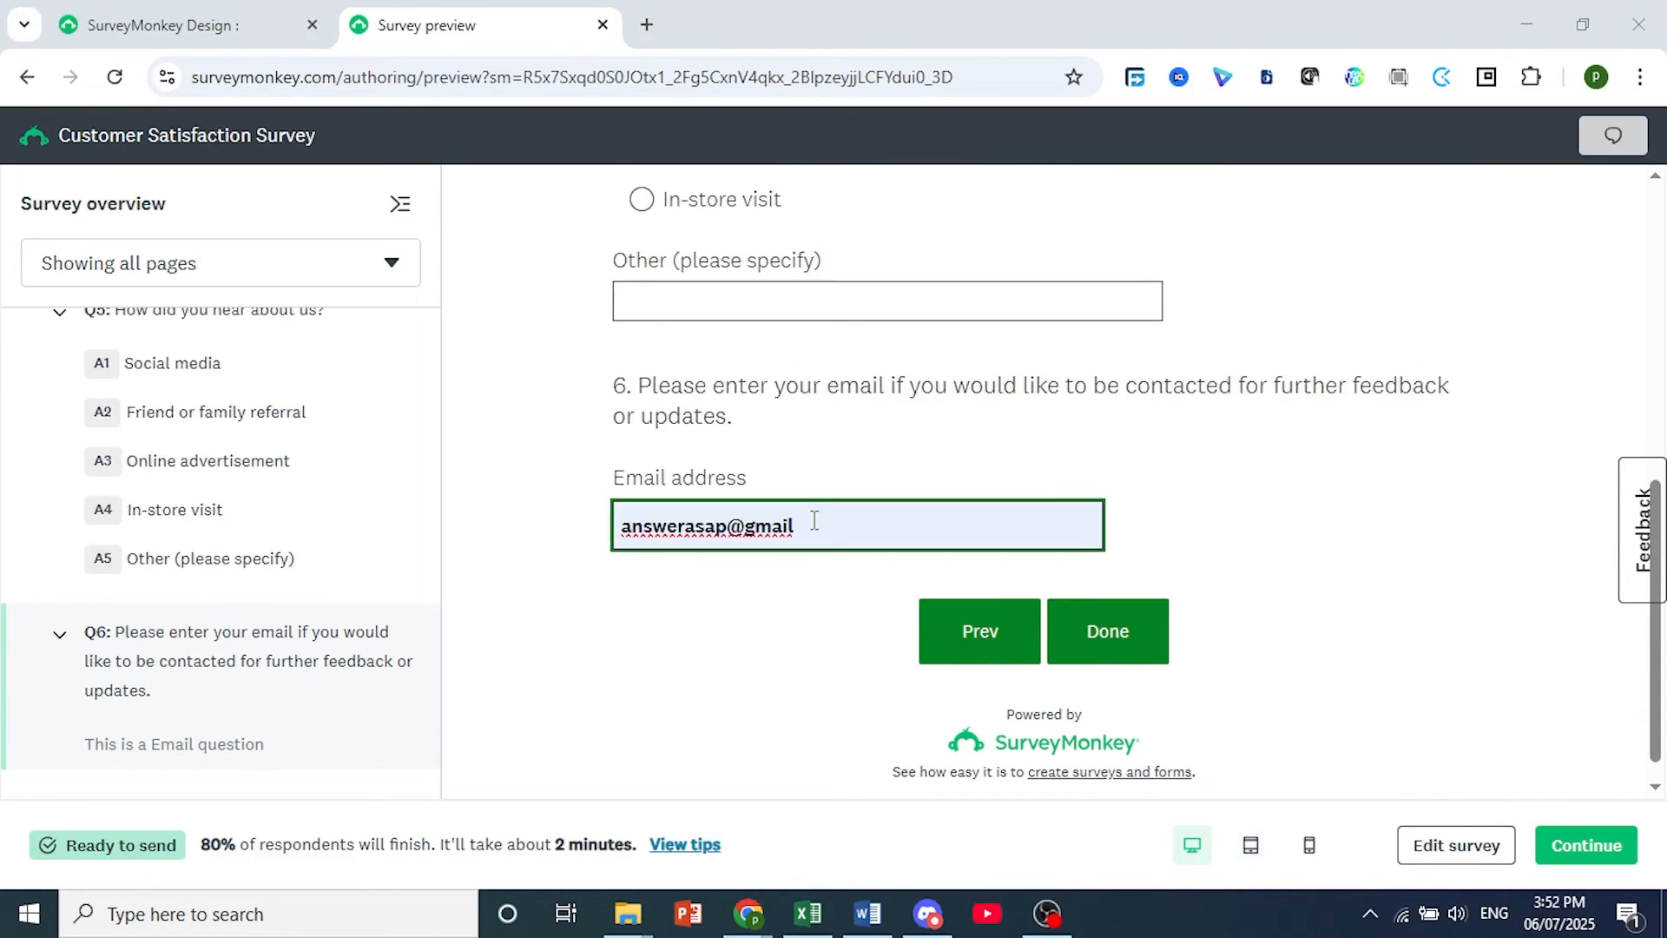
click(1107, 642)
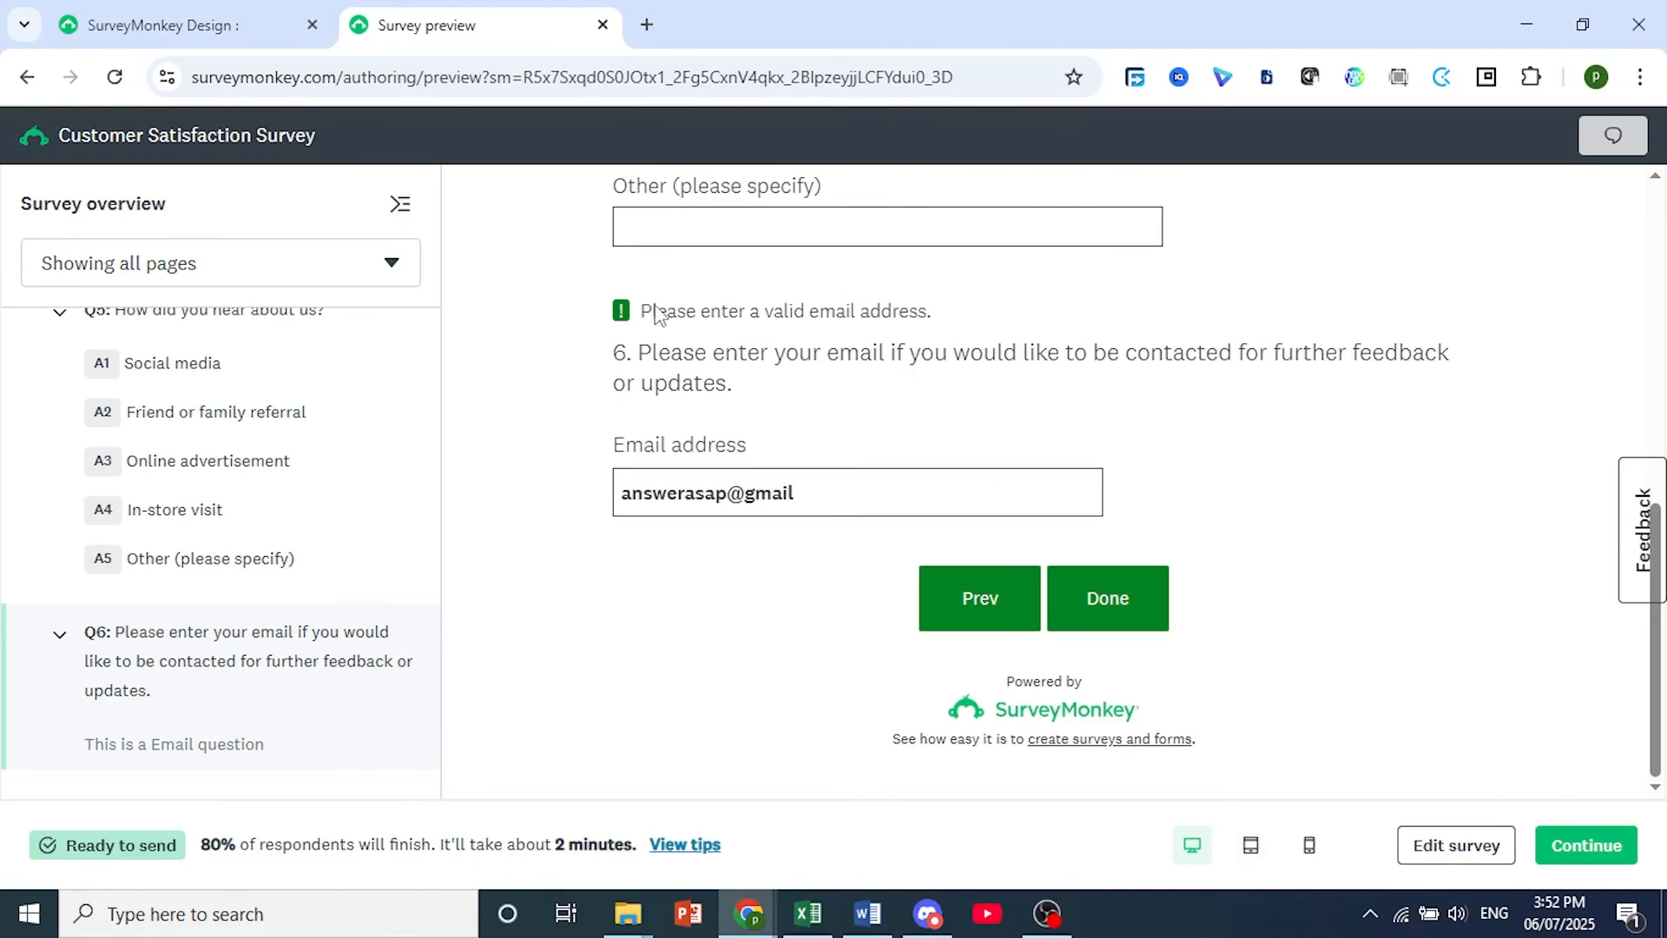
click(860, 493)
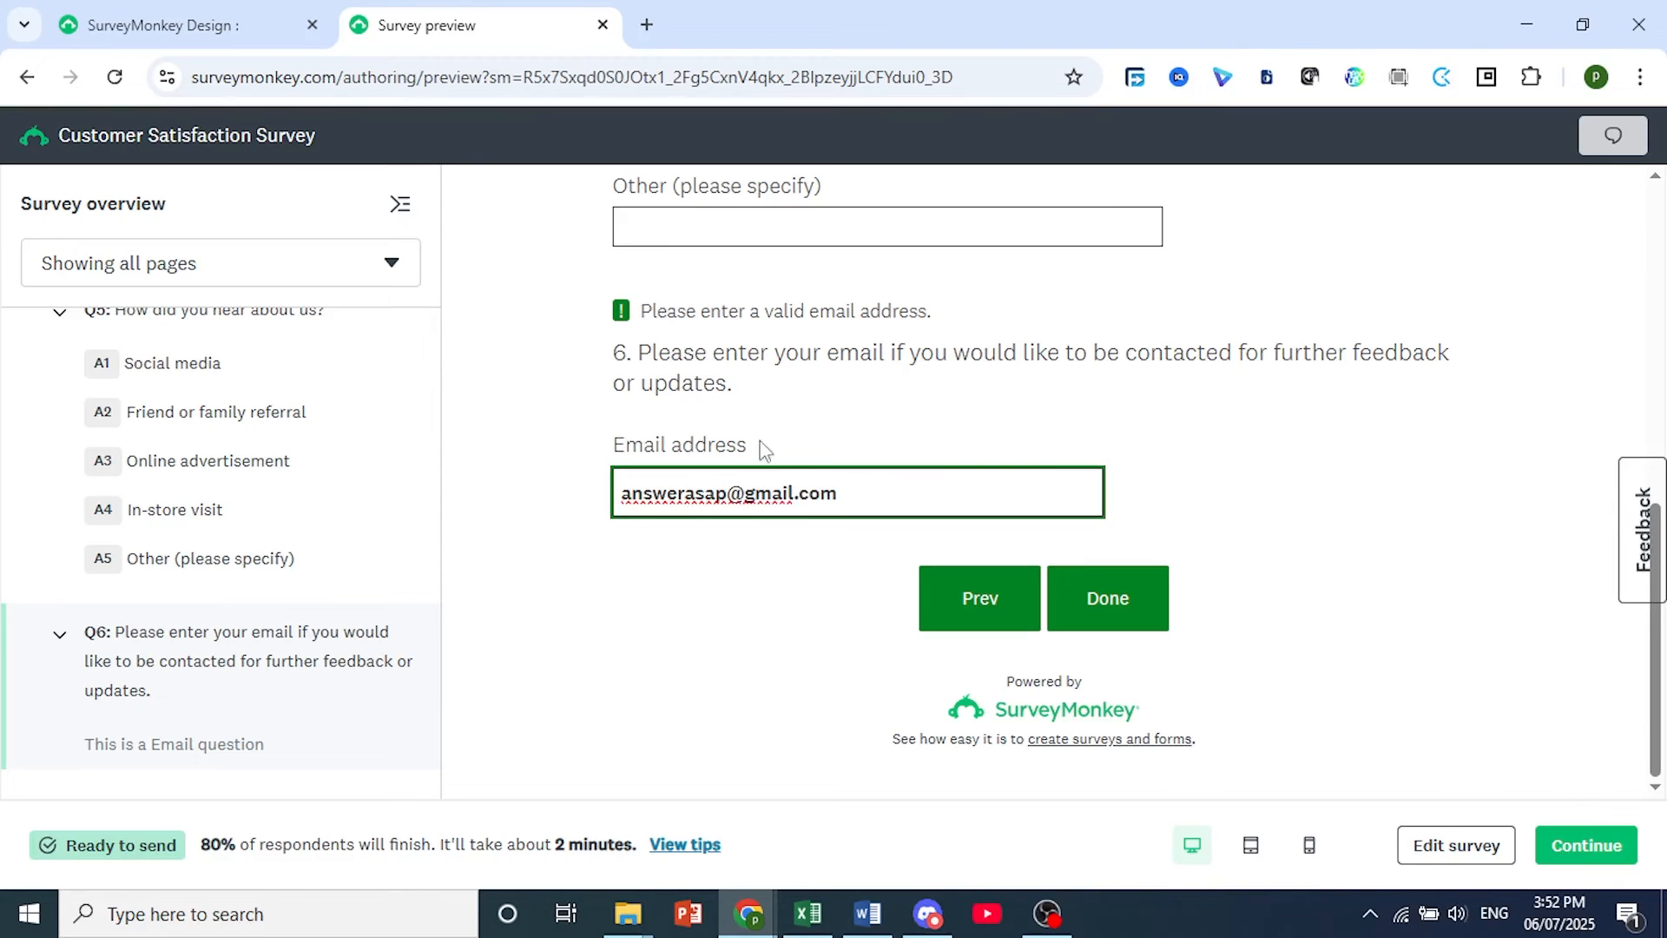
click(1124, 601)
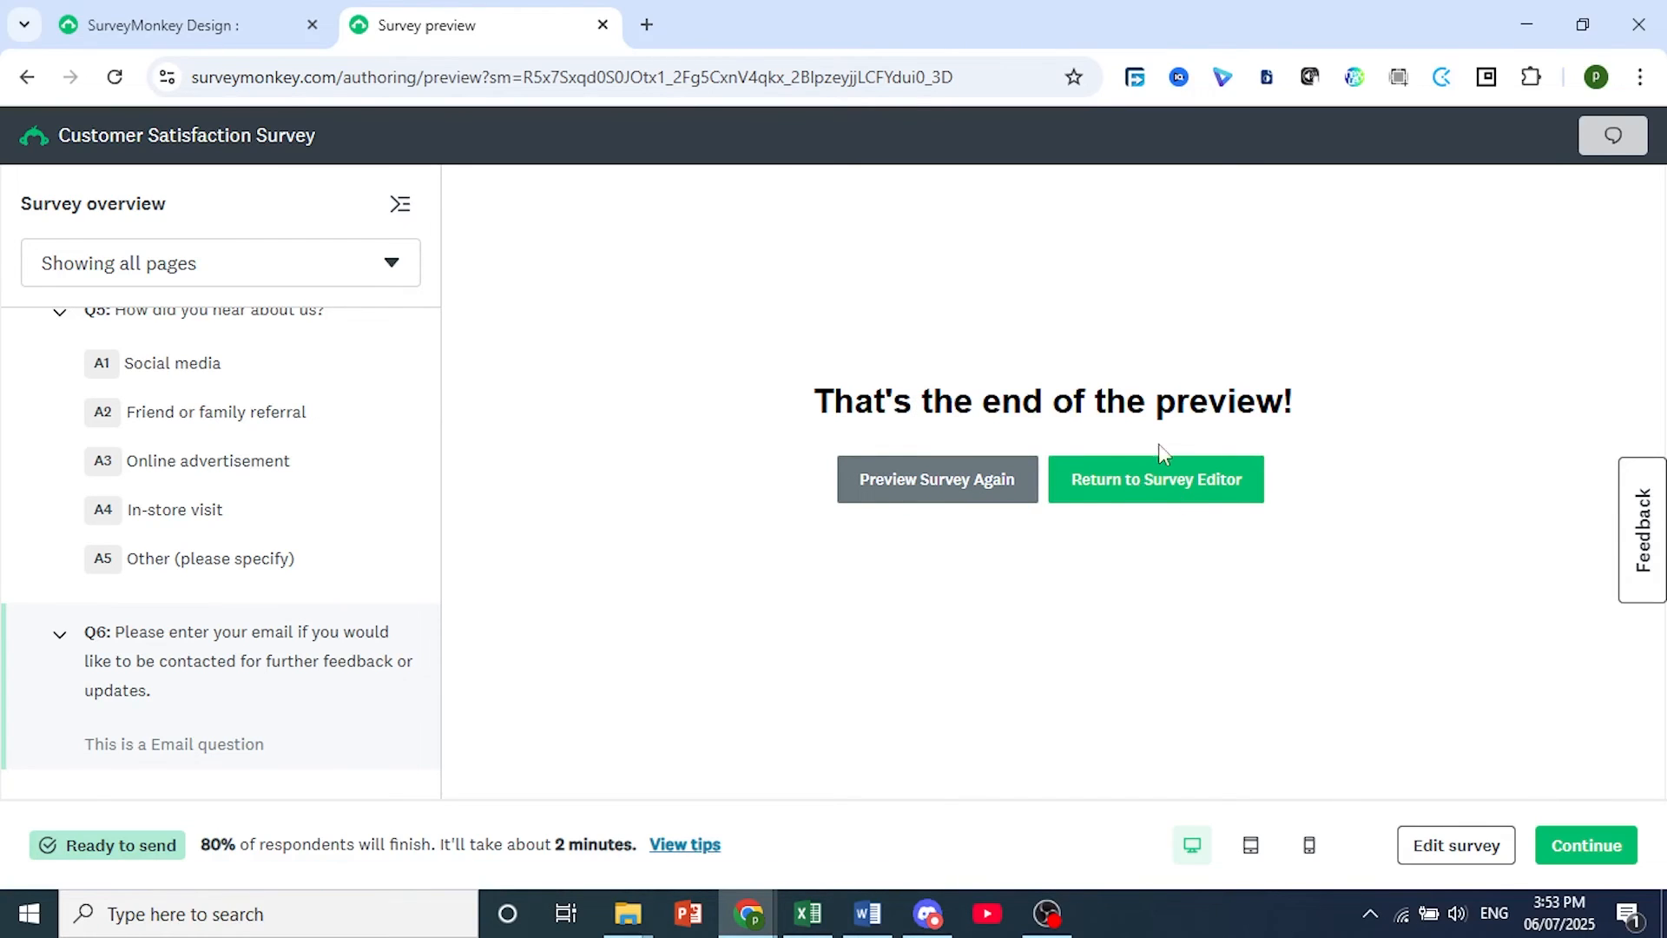
Continue from the finished preview to the app connections and look through the featured integrations.
click(1585, 847)
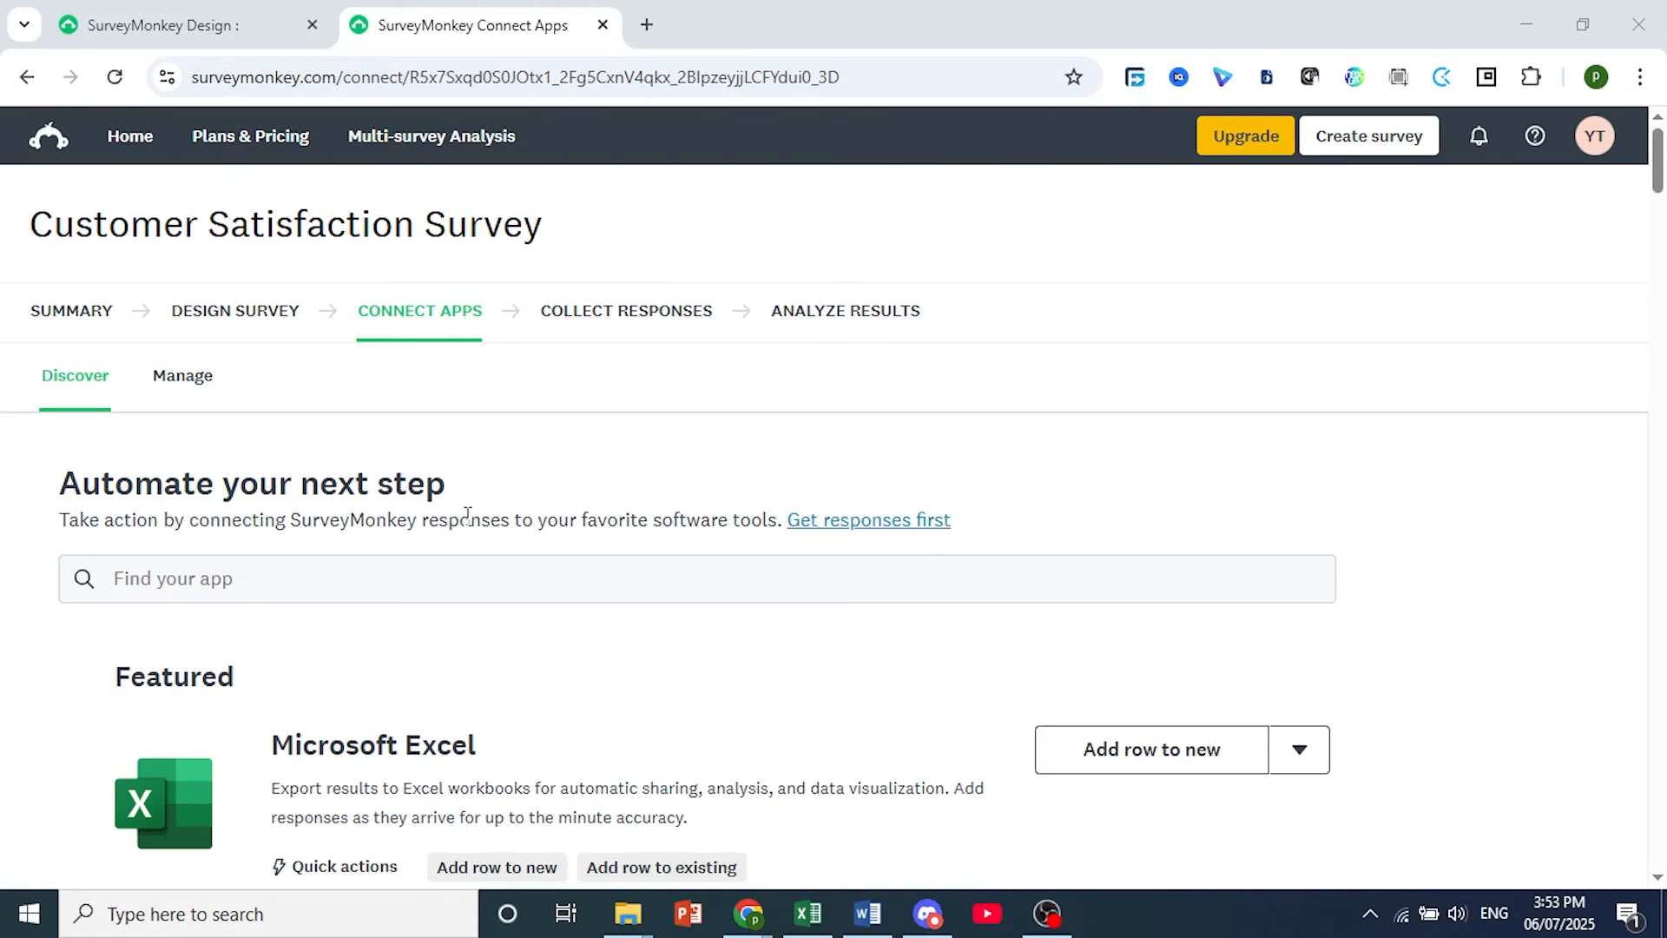
scroll(467, 516, down, 1)
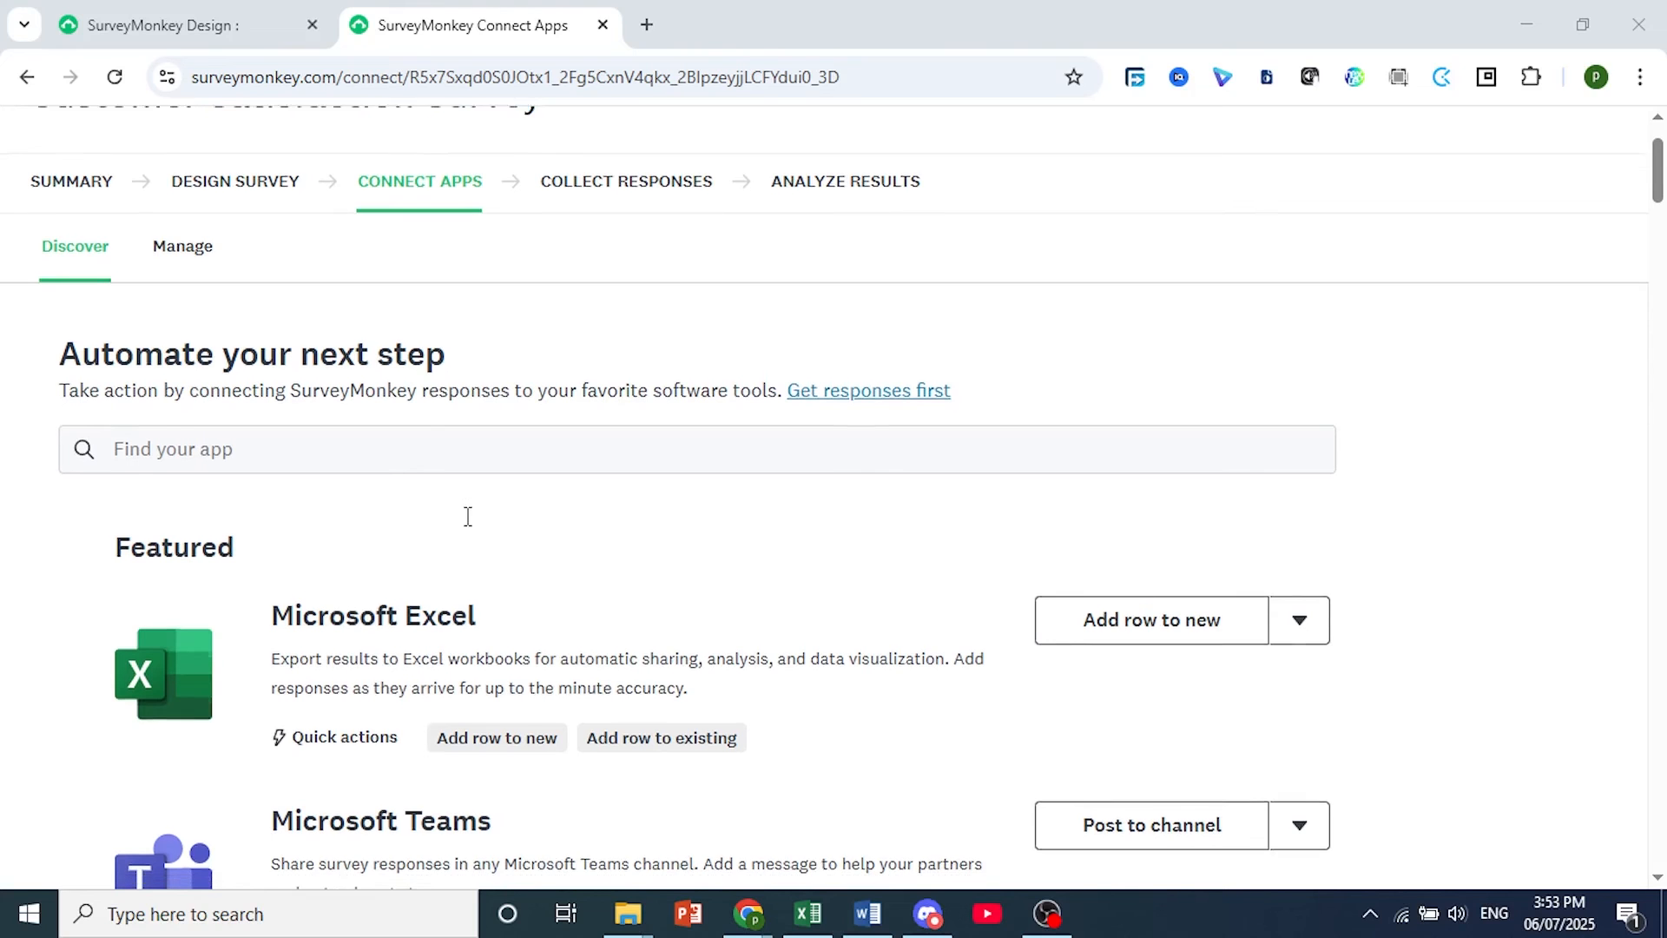
scroll(467, 516, down, 1)
scroll(470, 536, down, 9)
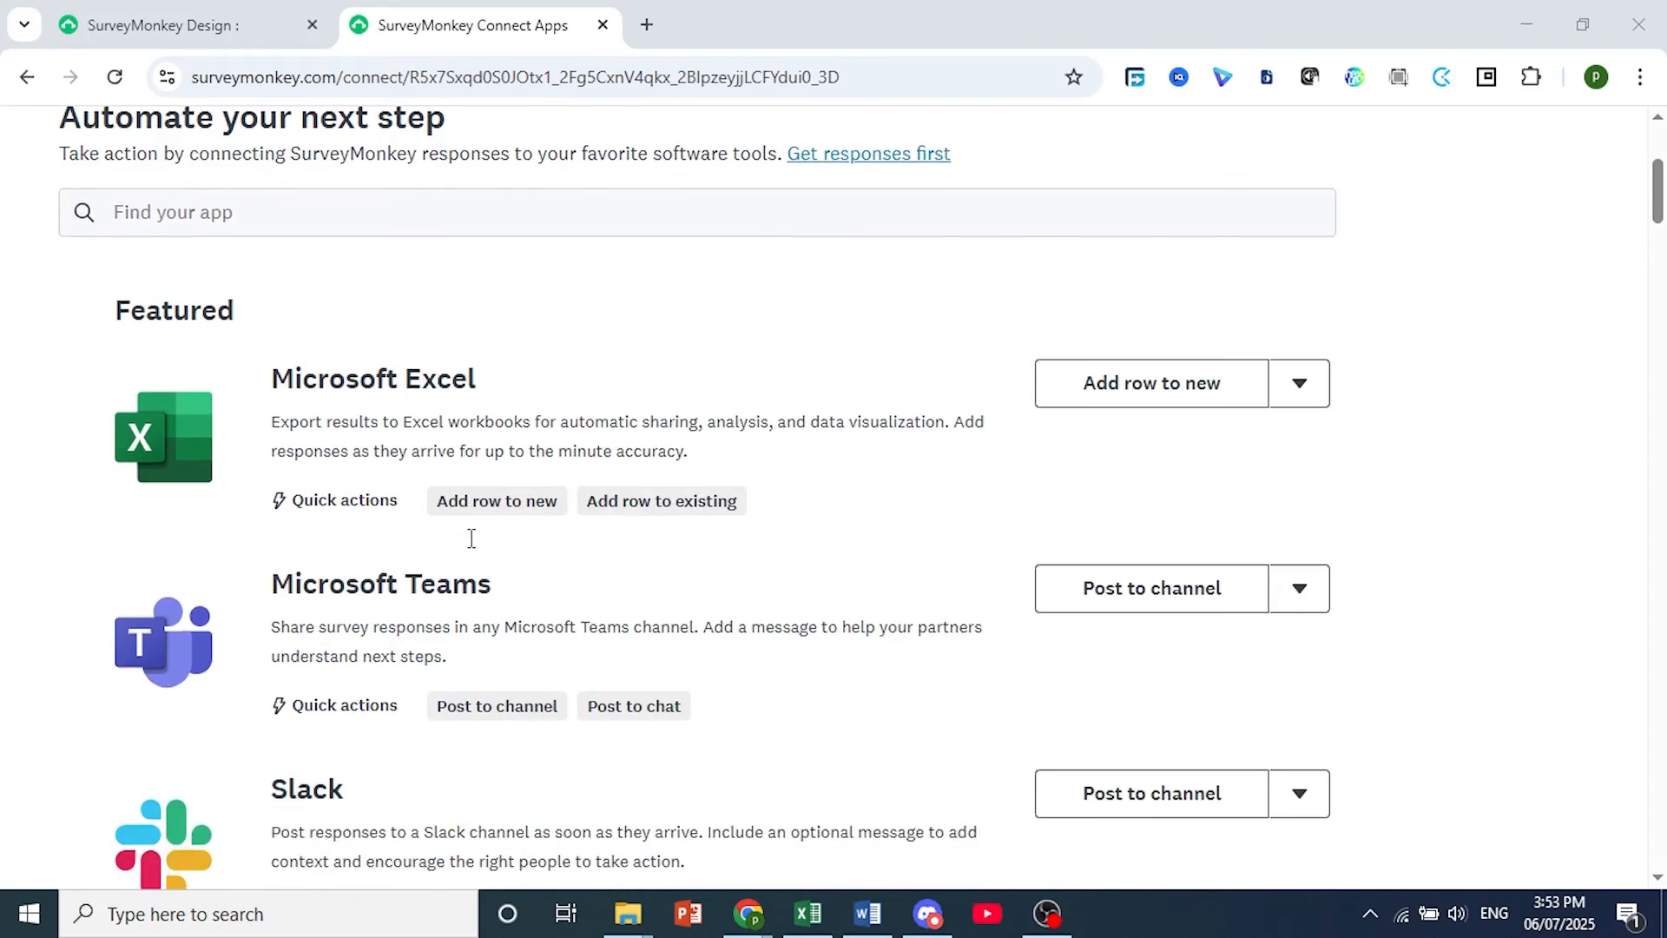
scroll(461, 549, down, 2)
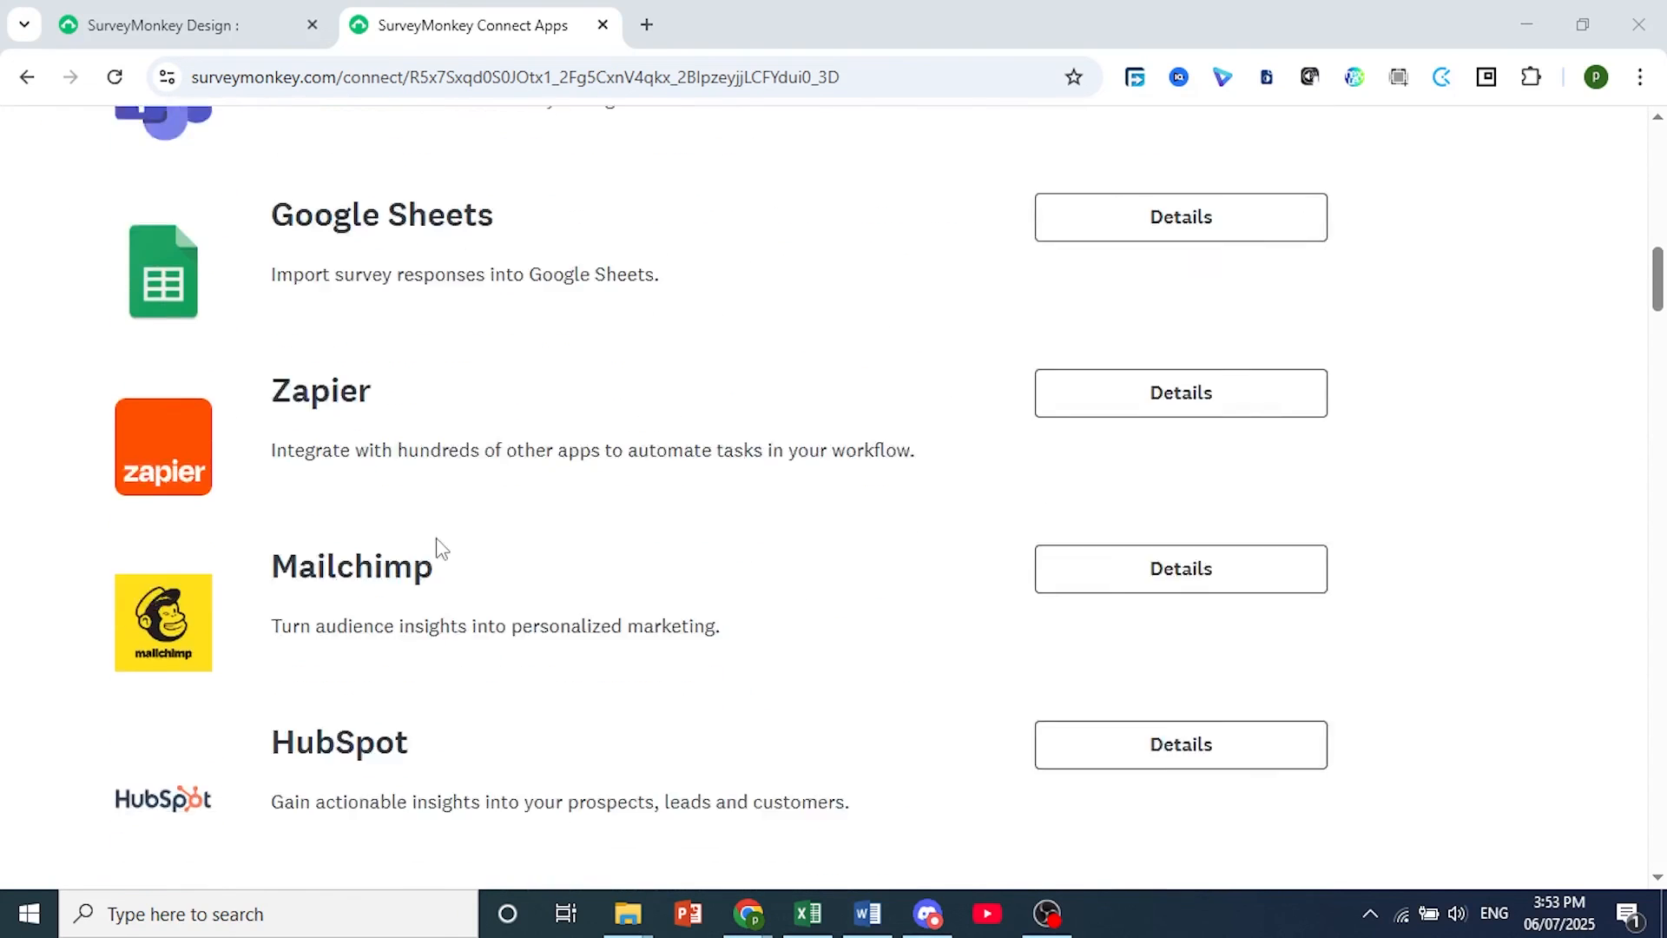
scroll(797, 549, up, 5)
scroll(797, 549, up, 8)
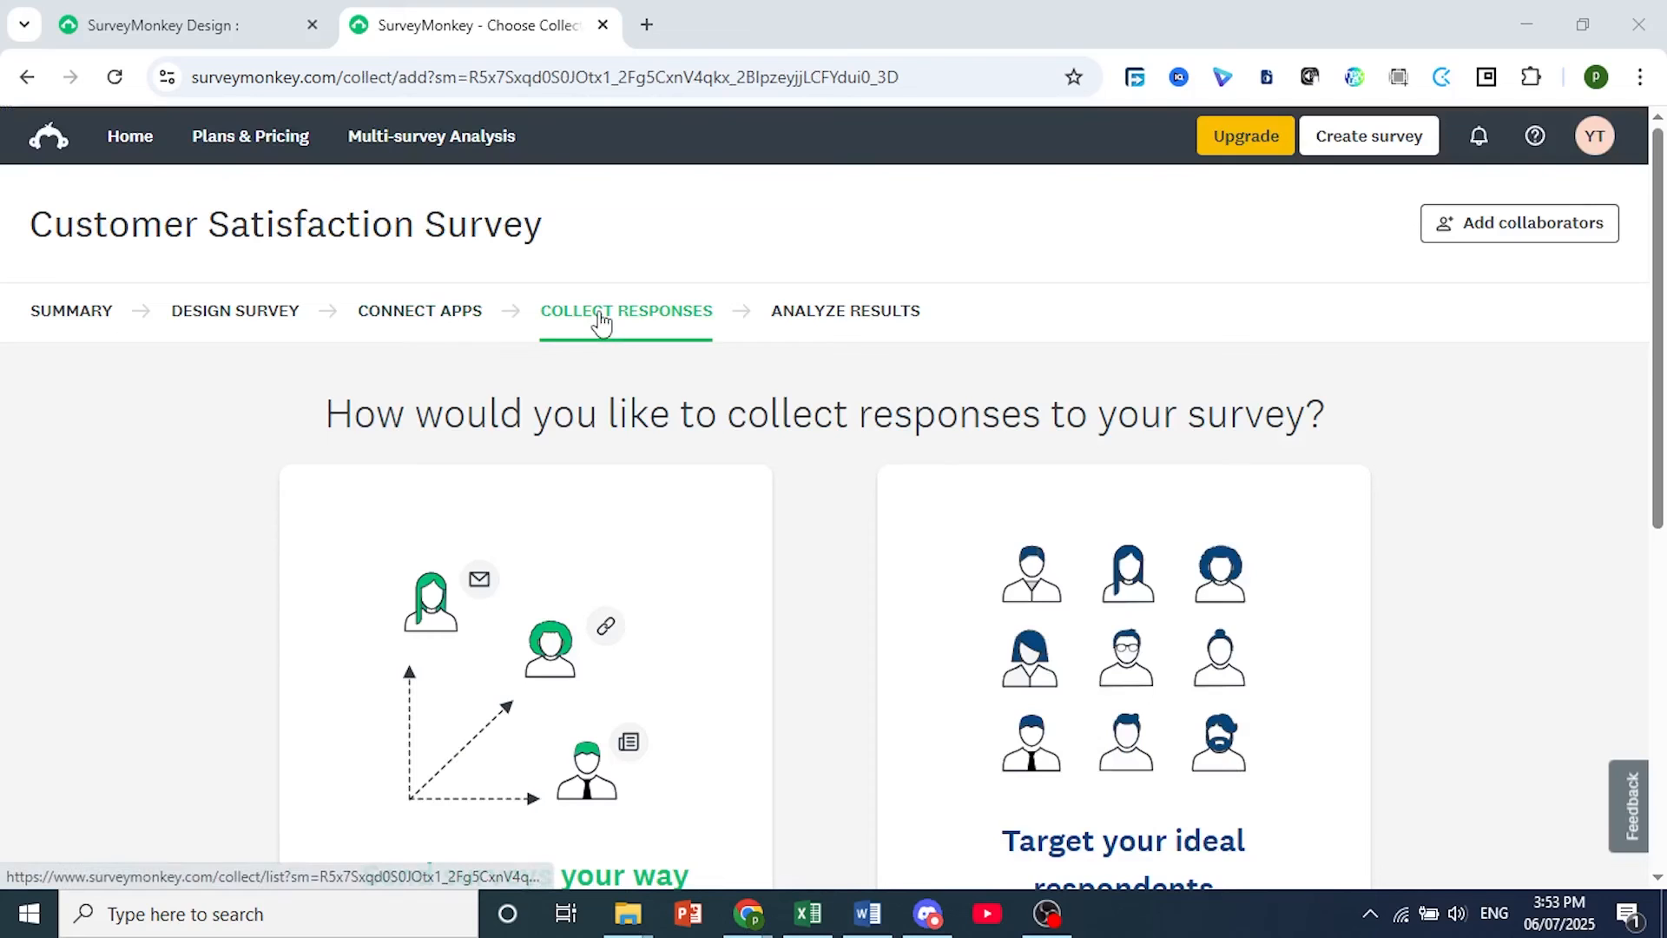
Go to response collection, choose "Send surveys your way" and review the available collection methods.
scroll(681, 453, down, 1)
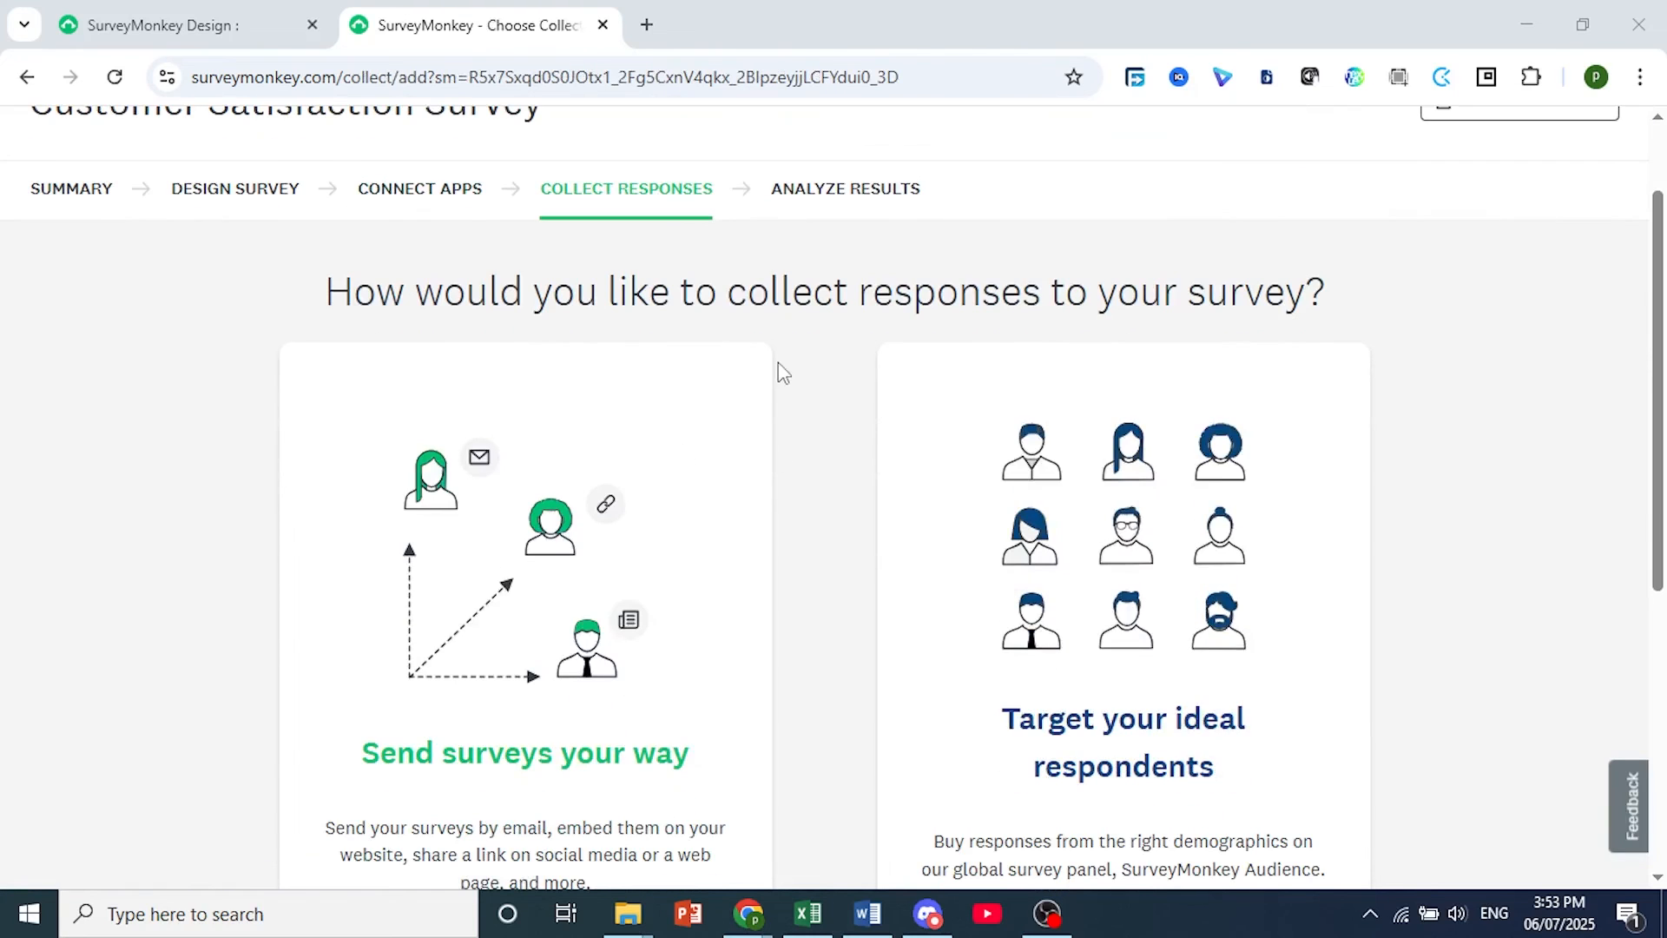
scroll(739, 333, down, 1)
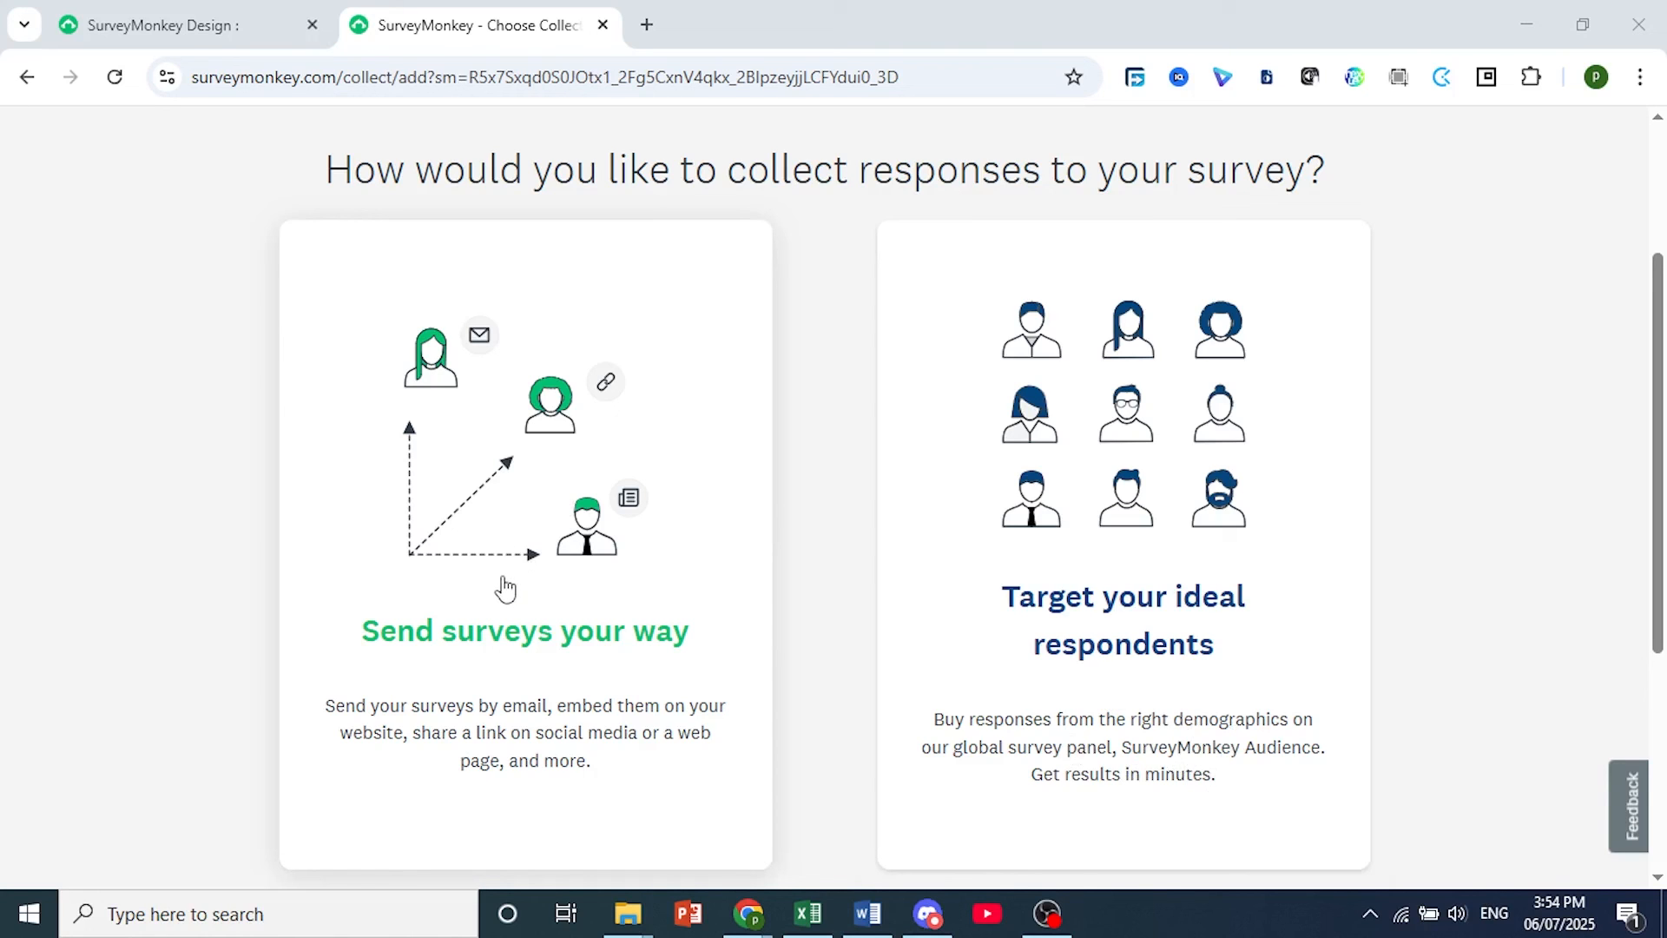
click(600, 538)
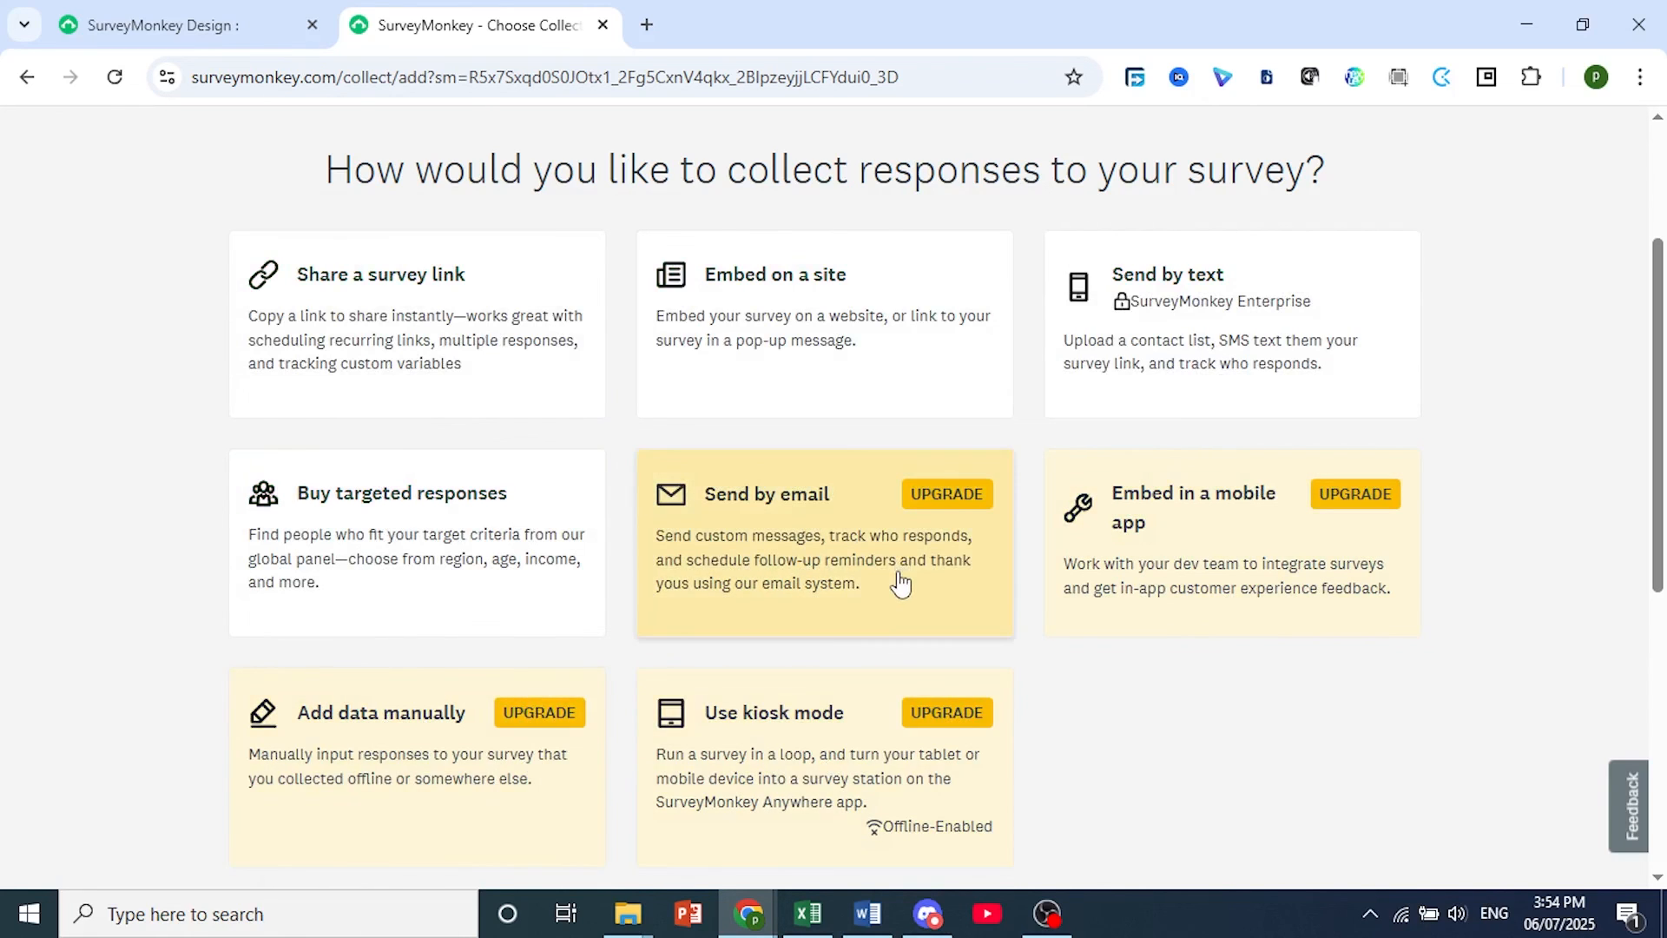
scroll(900, 583, down, 3)
scroll(899, 584, up, 4)
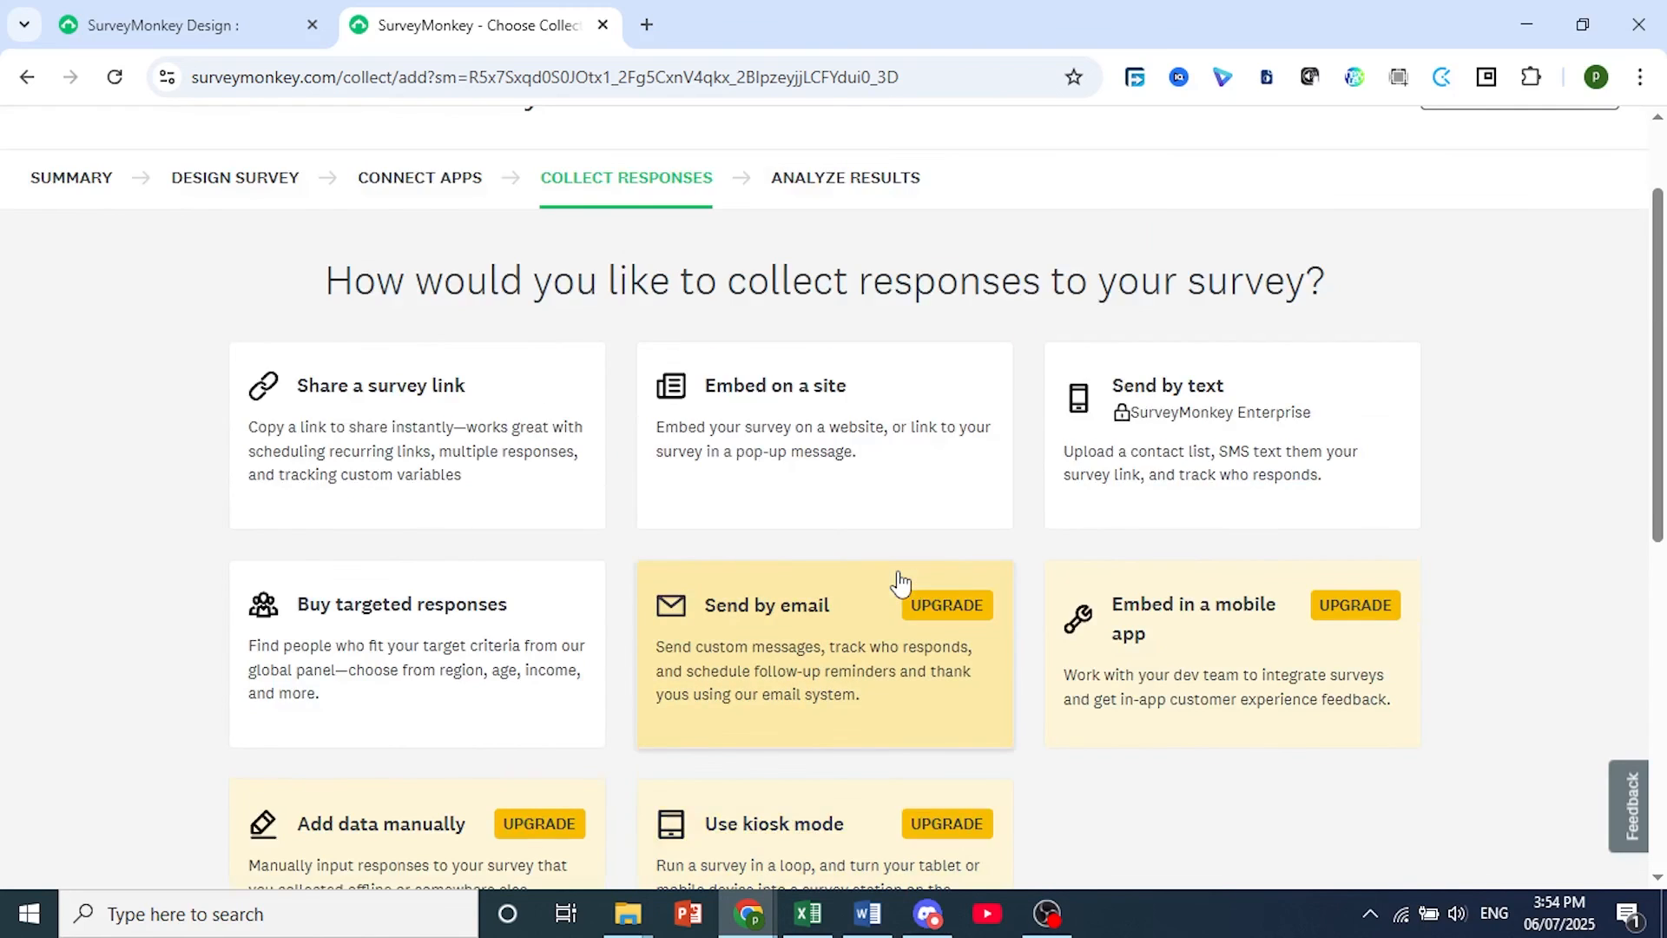
scroll(900, 583, up, 2)
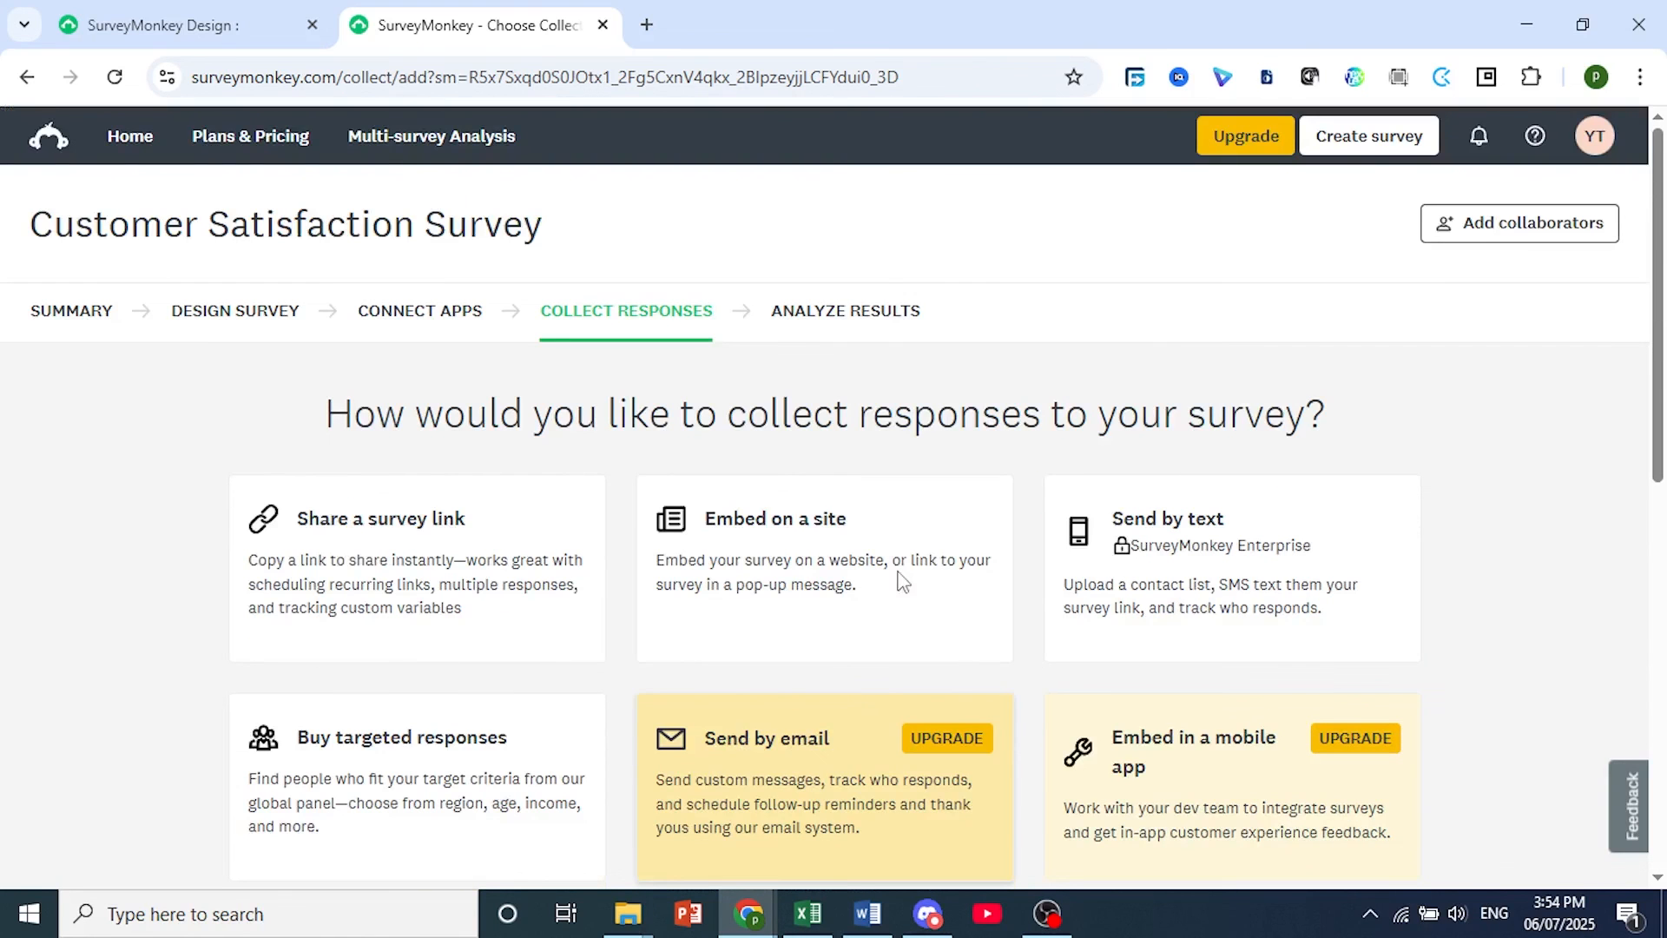
Try to collect responses with "Share a survey link", and return from the paid plan offer to the survey design.
click(358, 580)
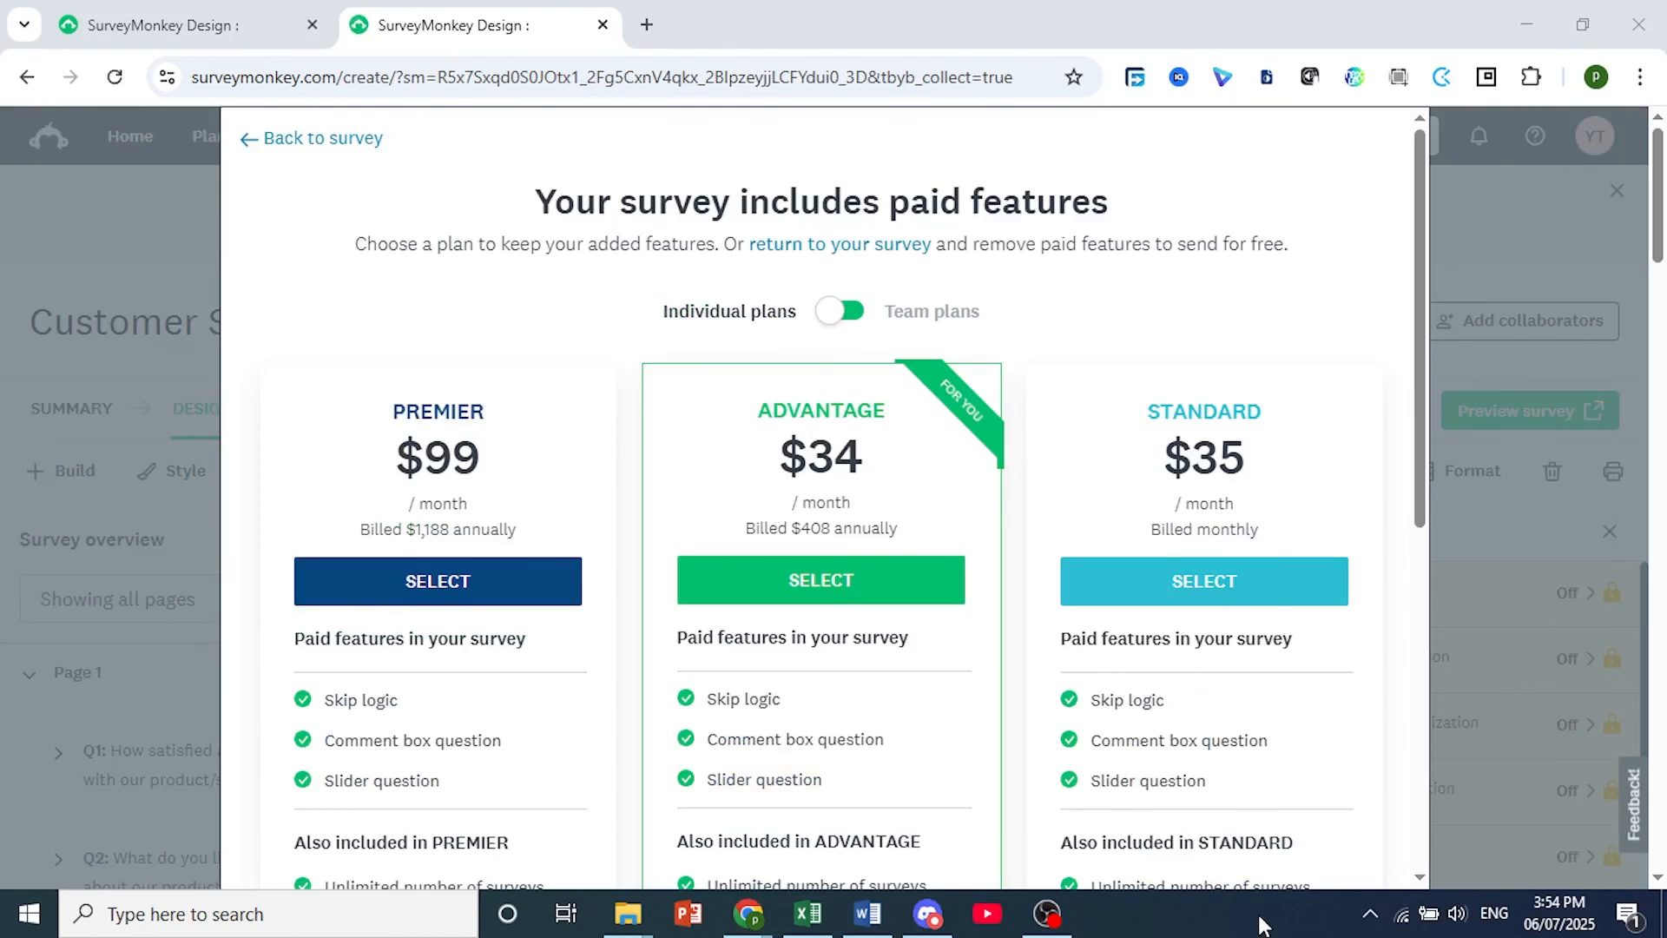
drag(814, 205, 1092, 202)
click(1083, 196)
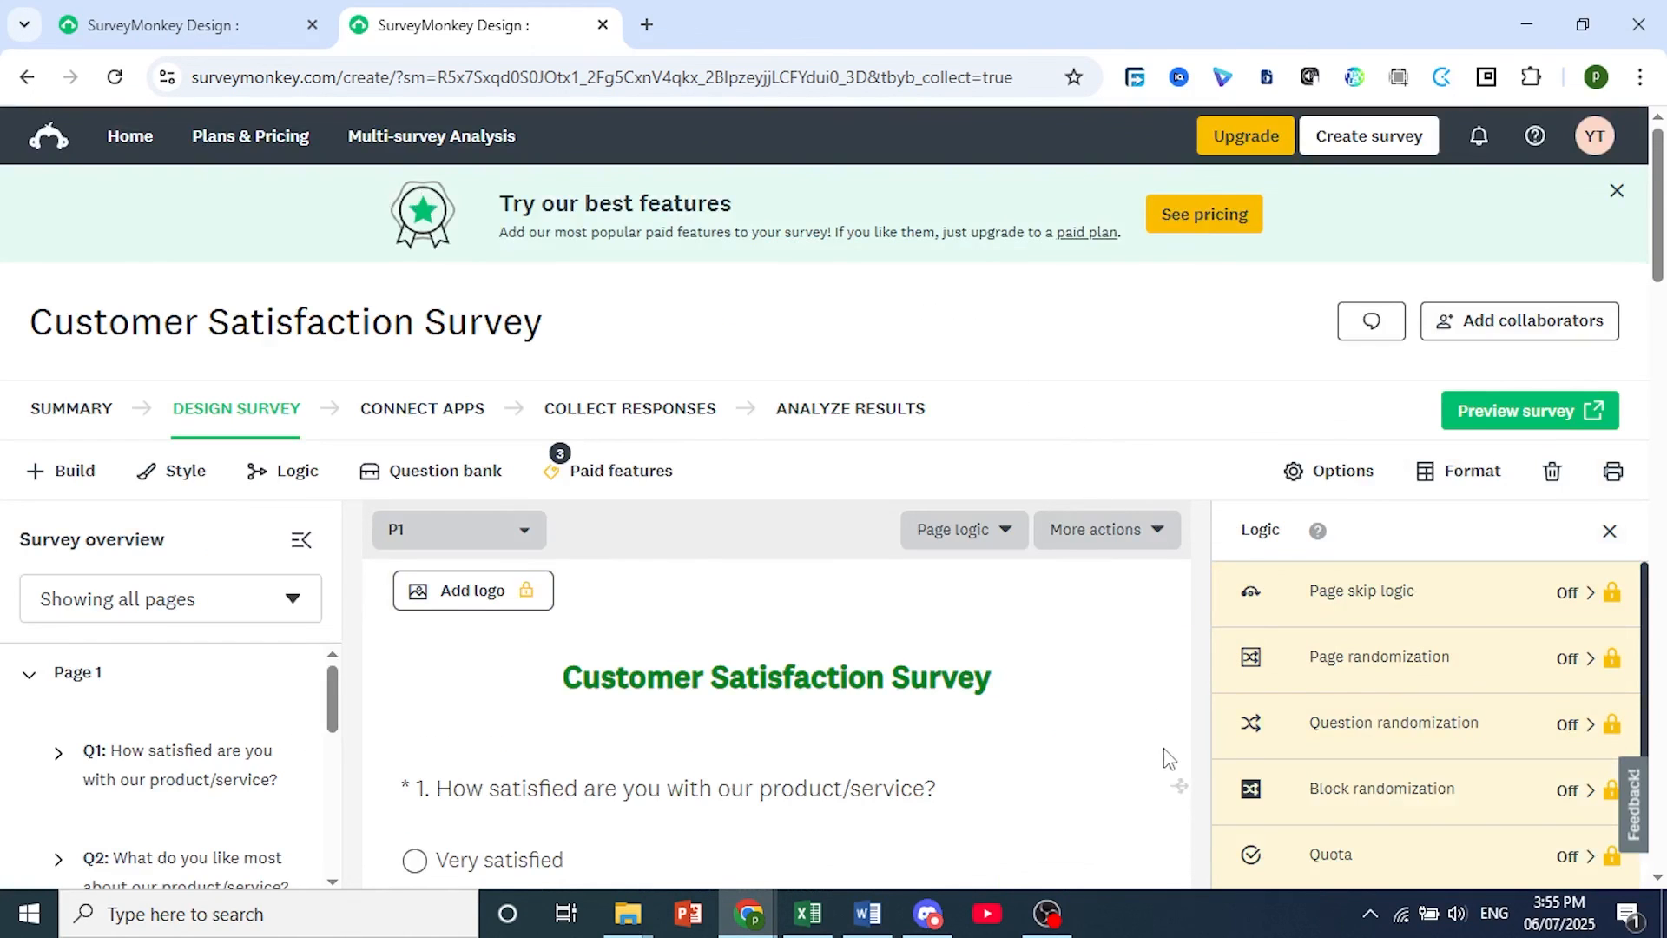
scroll(961, 685, down, 10)
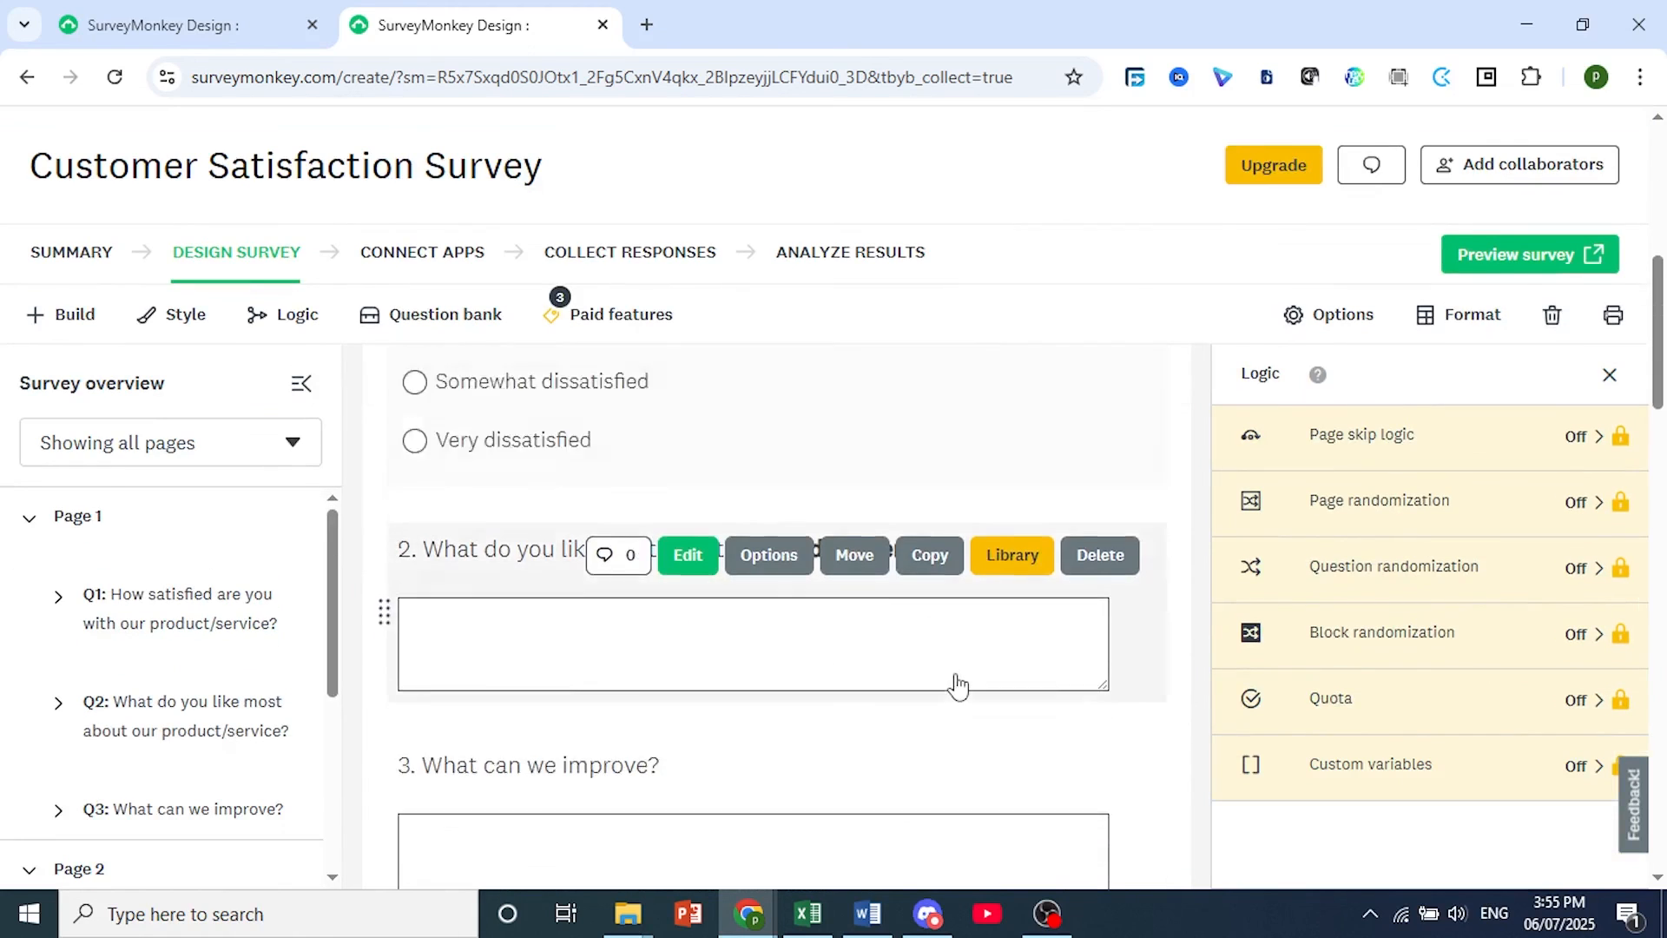